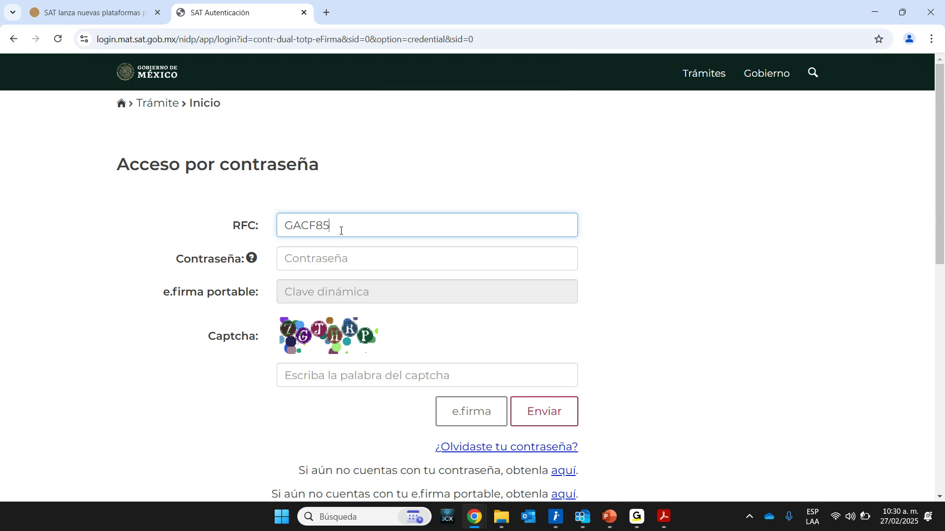
Enter the account password and the captcha code, and submit the SAT login.
key(Tab)
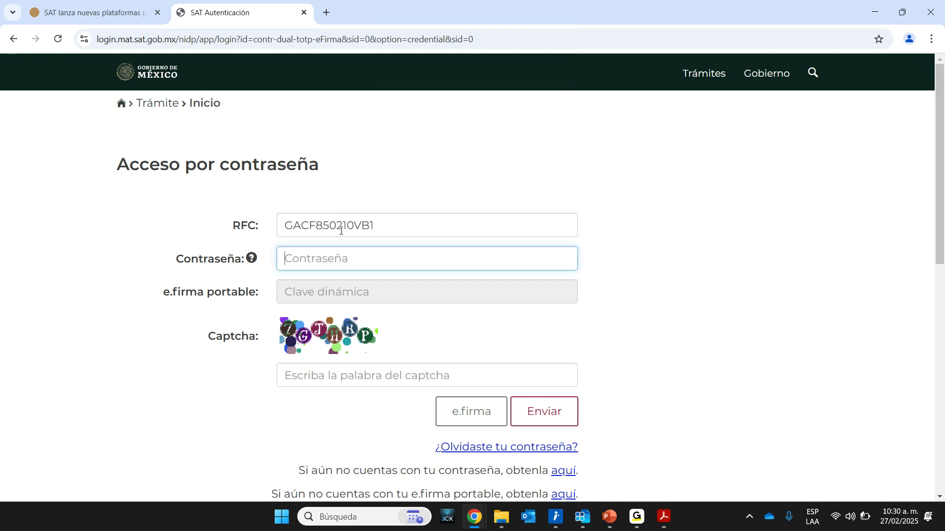
key(Caps_Lock)
text(•••)
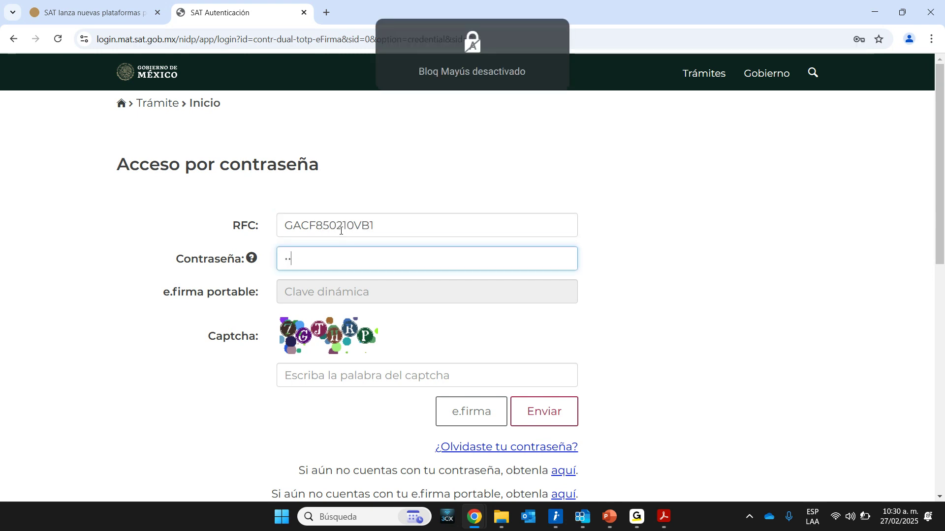
text(•••••)
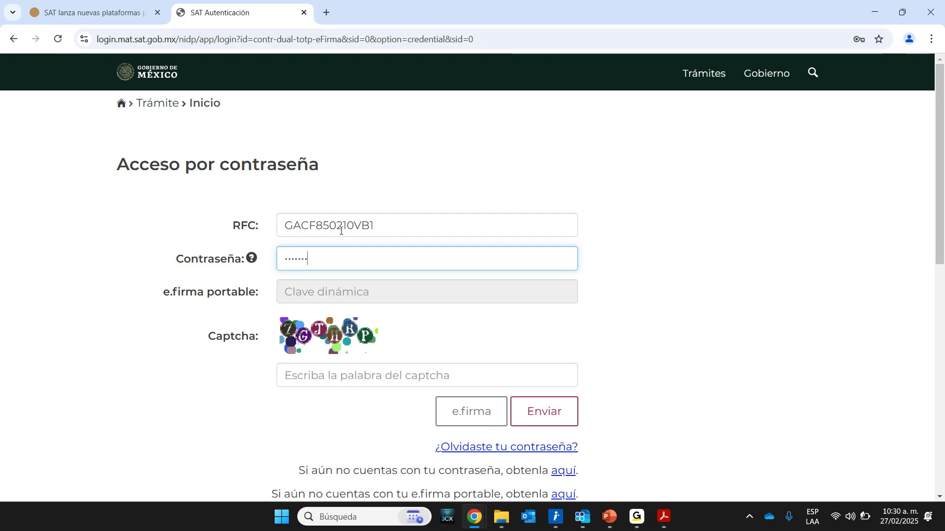
key(Tab)
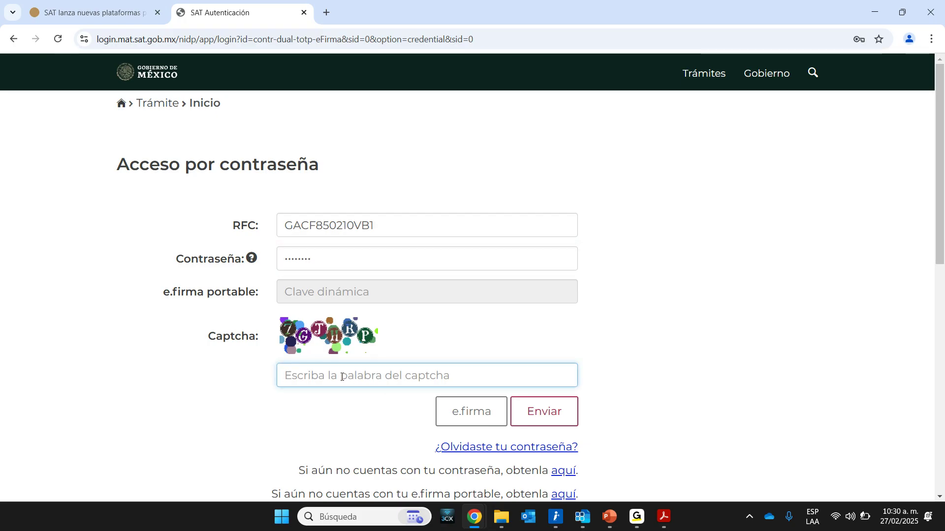
text(7GJH)
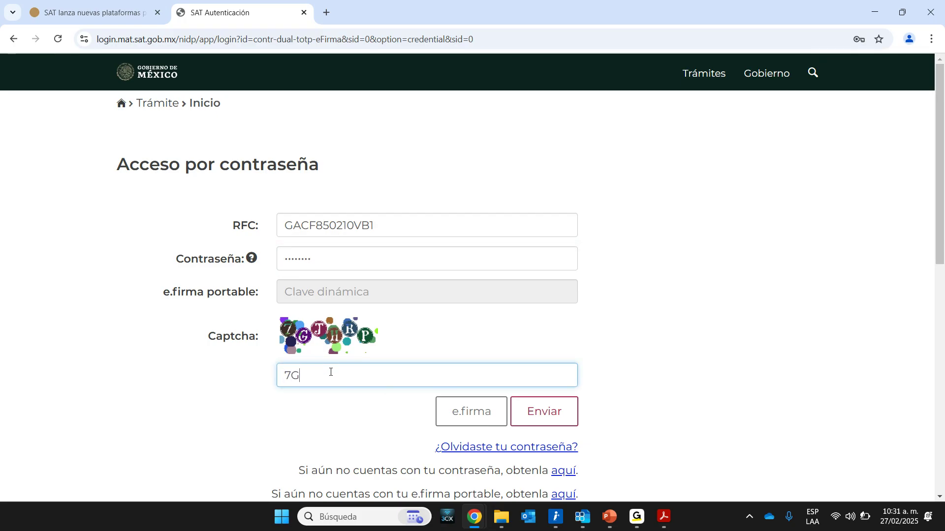
text(RP)
click(536, 412)
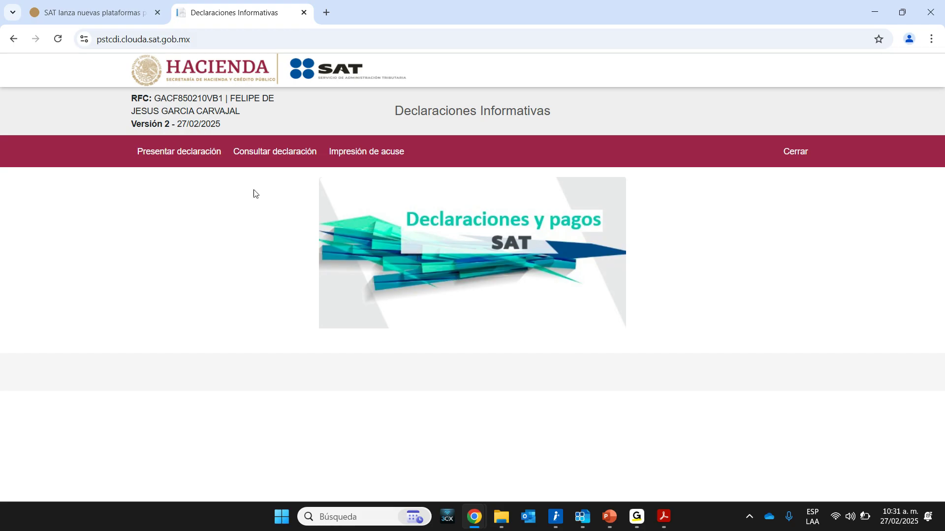
Open the declarations pending submission and delete the unfinished 2025 DIOT forms for Febrero and Enero.
click(178, 153)
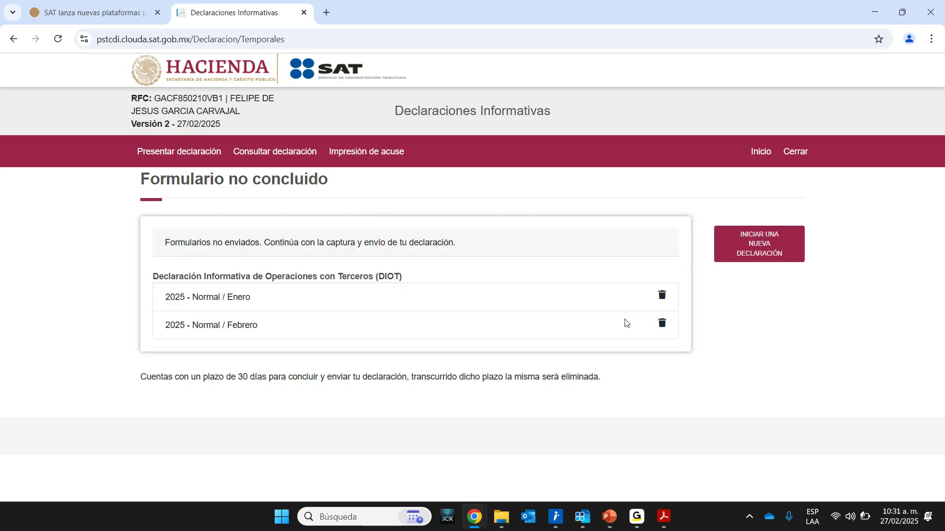
click(662, 327)
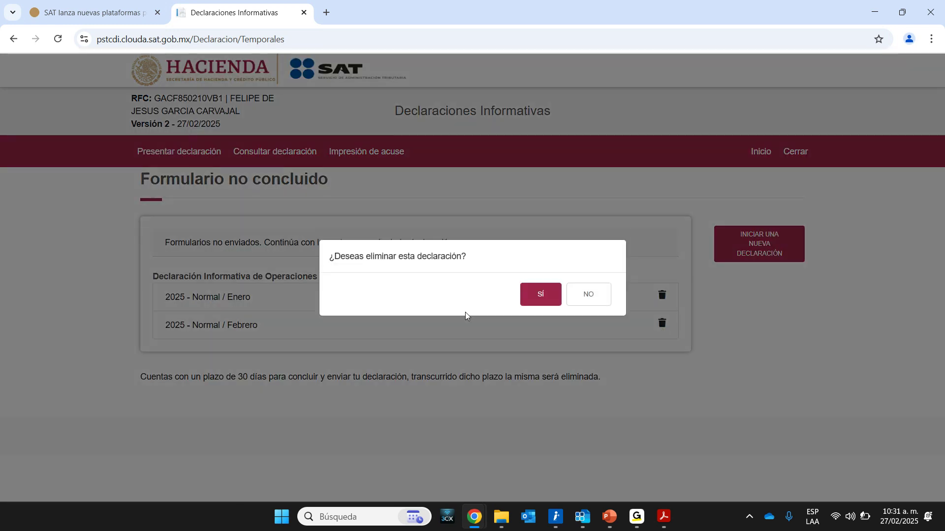
click(538, 295)
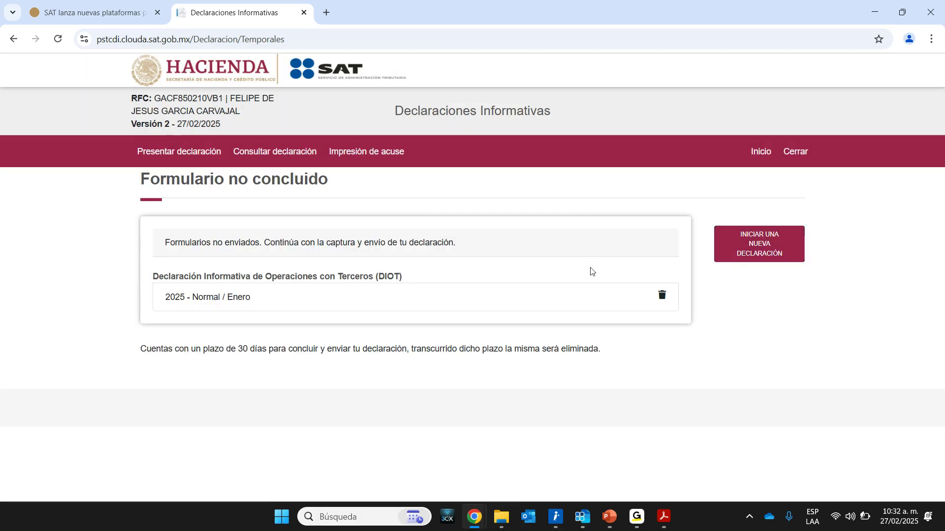
click(661, 295)
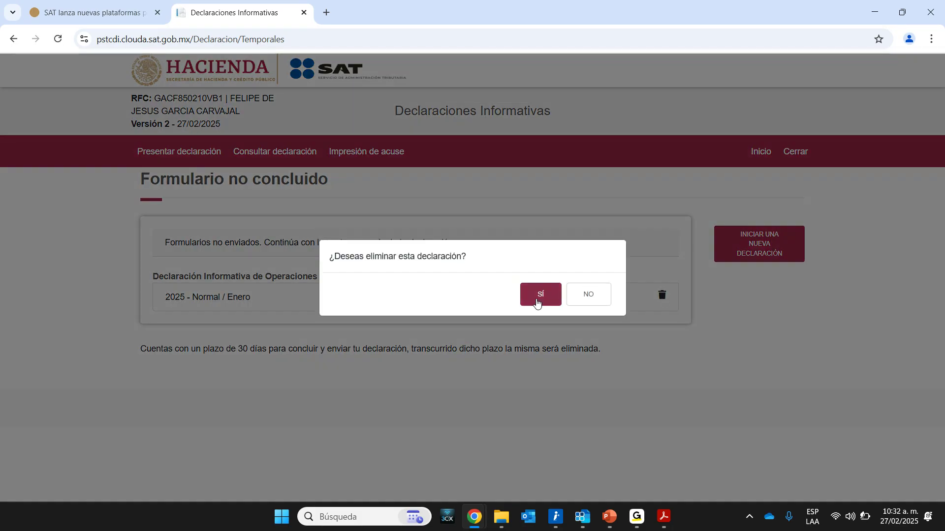
click(538, 298)
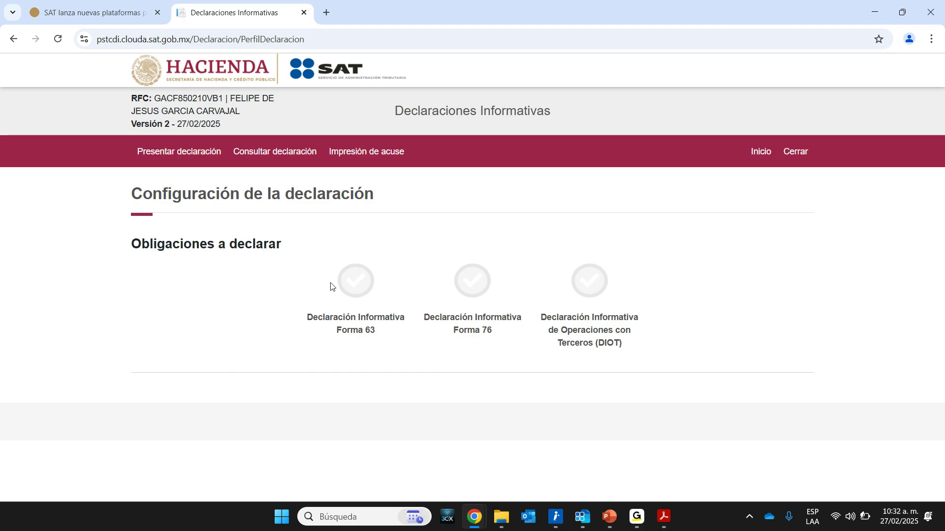
Select the DIOT obligation for the new declaration, with Ejercicio 2025 and Periodicidad 1-Mensual.
click(589, 284)
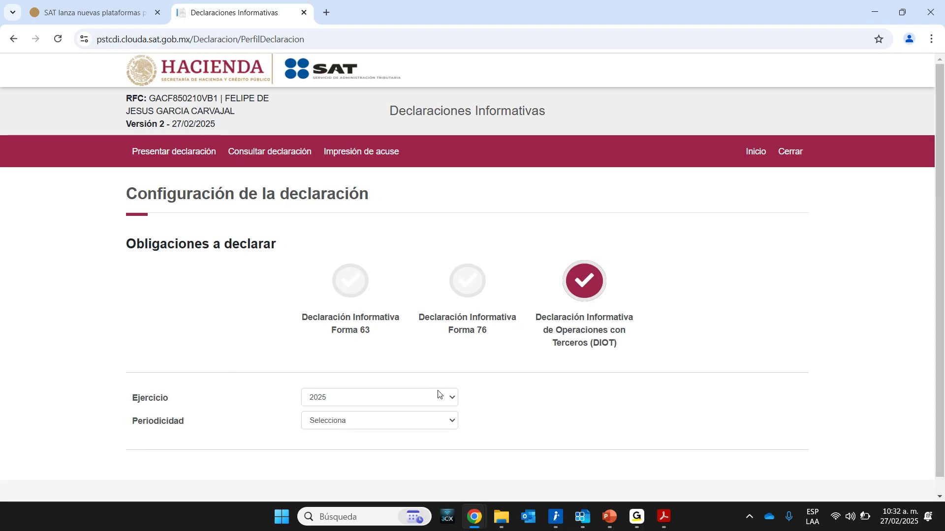
click(450, 398)
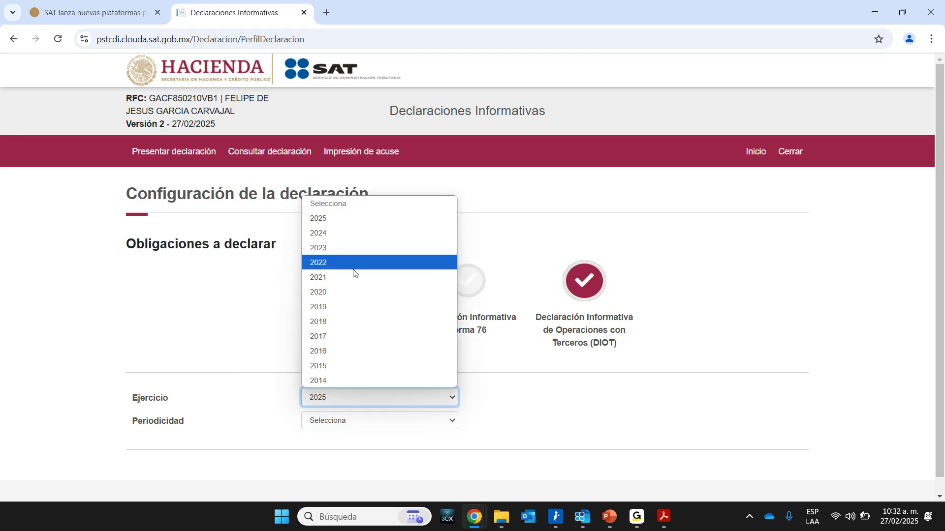
click(329, 223)
click(450, 421)
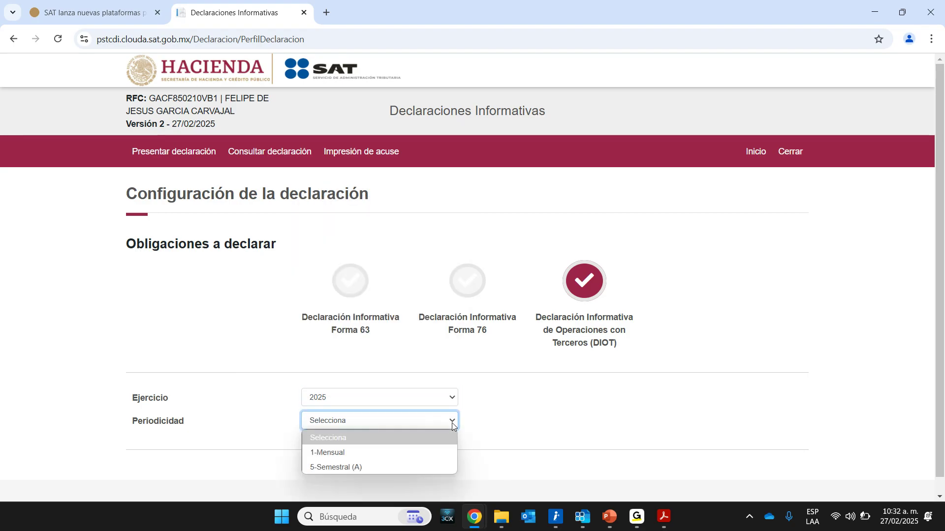
click(338, 459)
Set the Periodo to Enero and the Tipo de declaración to Normal, and proceed to the declaration form, waiting for it to load.
click(680, 420)
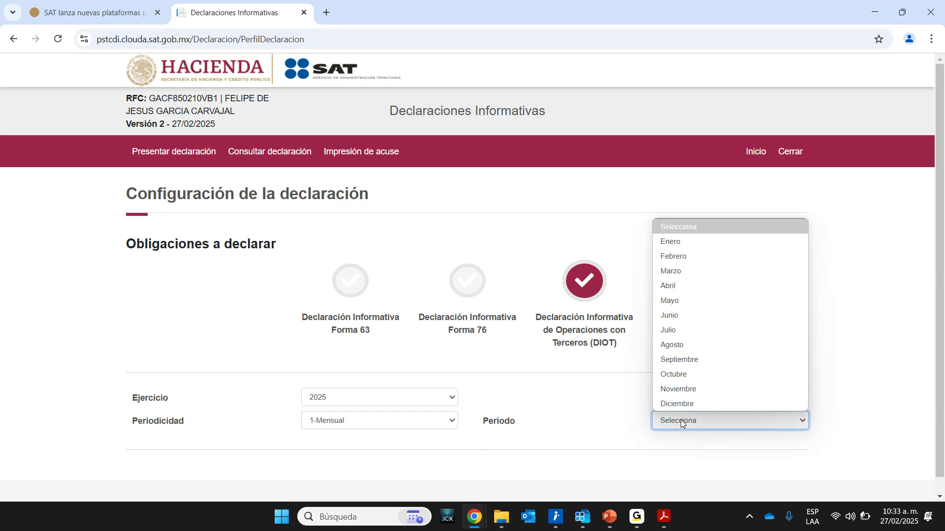
click(678, 244)
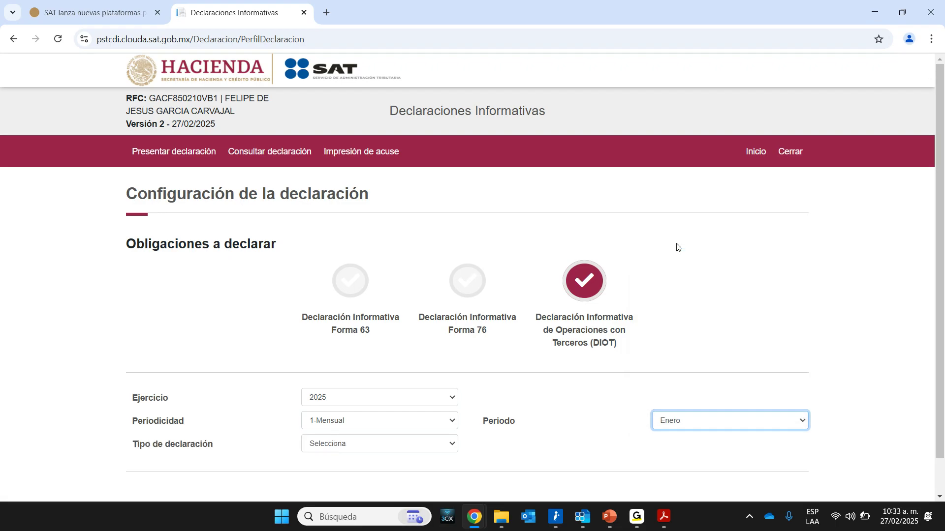
click(453, 448)
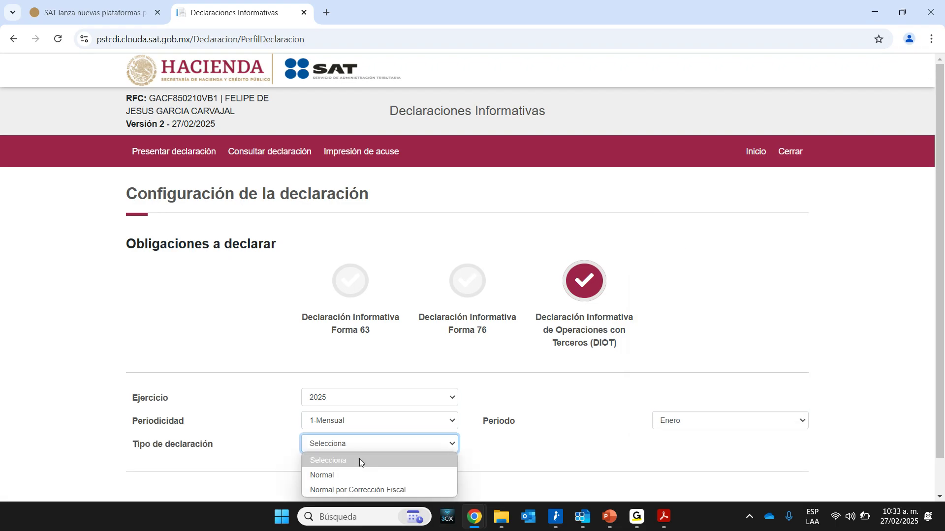
click(336, 481)
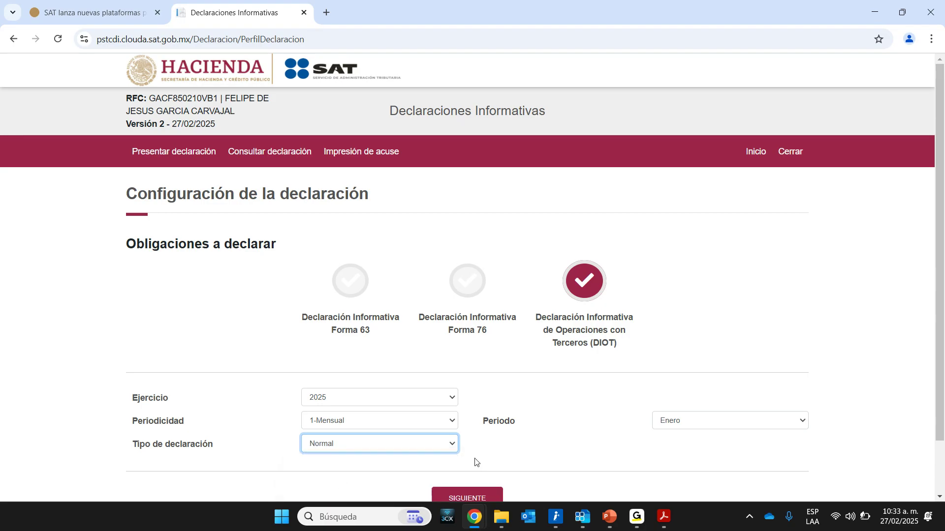
scroll(475, 462, down, 2)
click(475, 437)
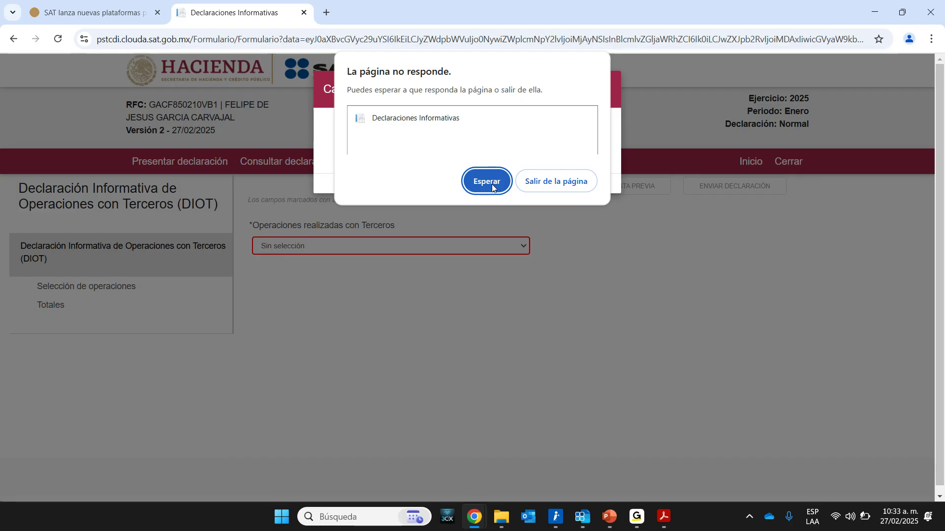
click(492, 183)
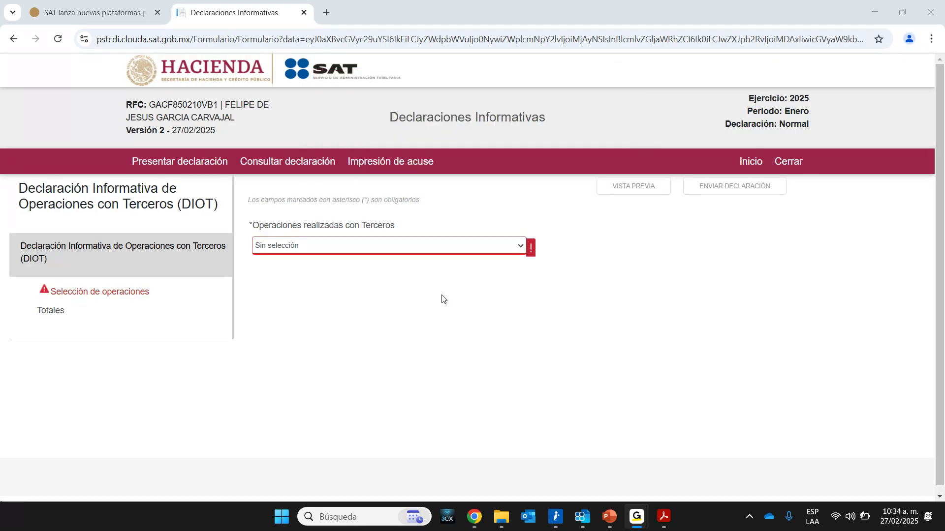
Set Operaciones realizadas con Terceros to La presenta con datos and open the Formulario section, waiting for the page to respond.
click(442, 246)
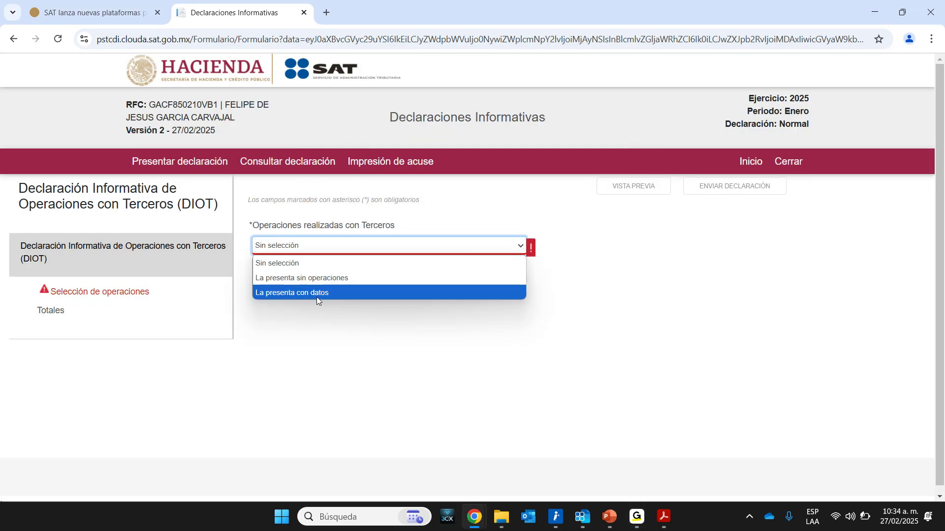
click(297, 297)
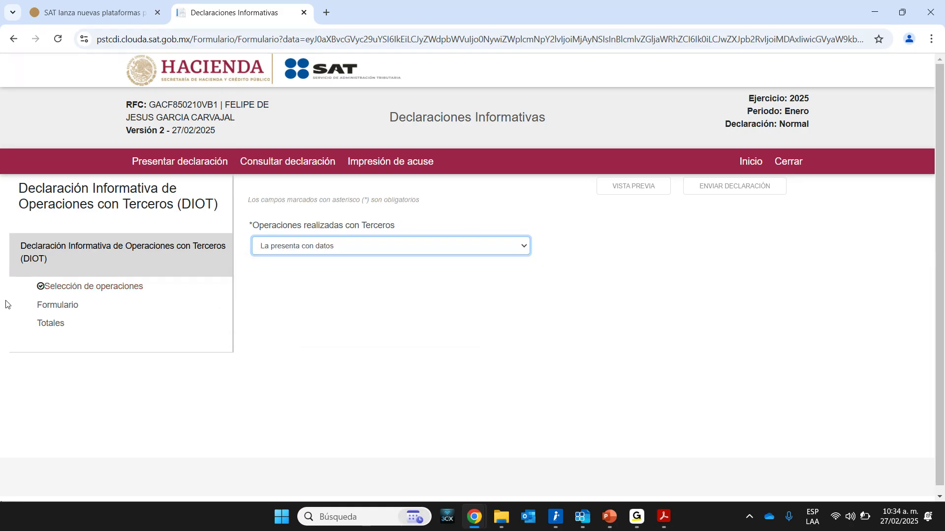
click(56, 306)
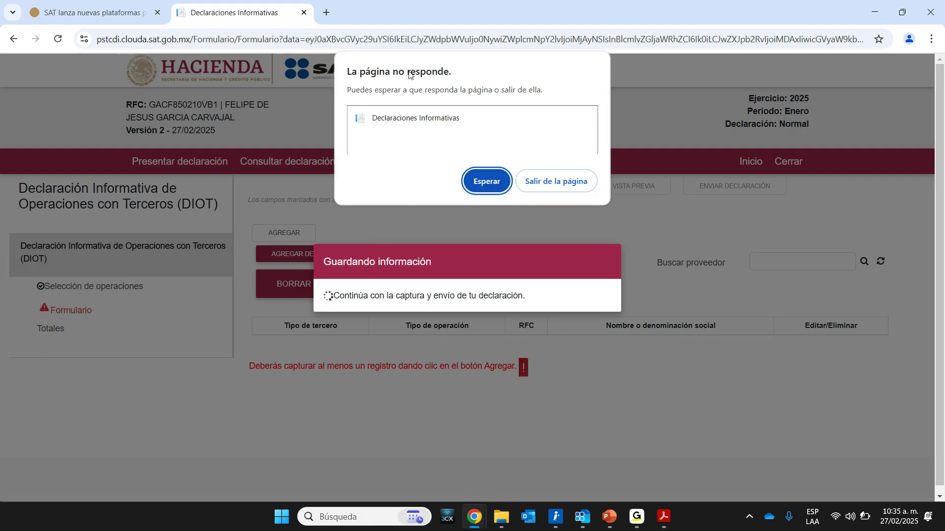
click(492, 185)
click(487, 181)
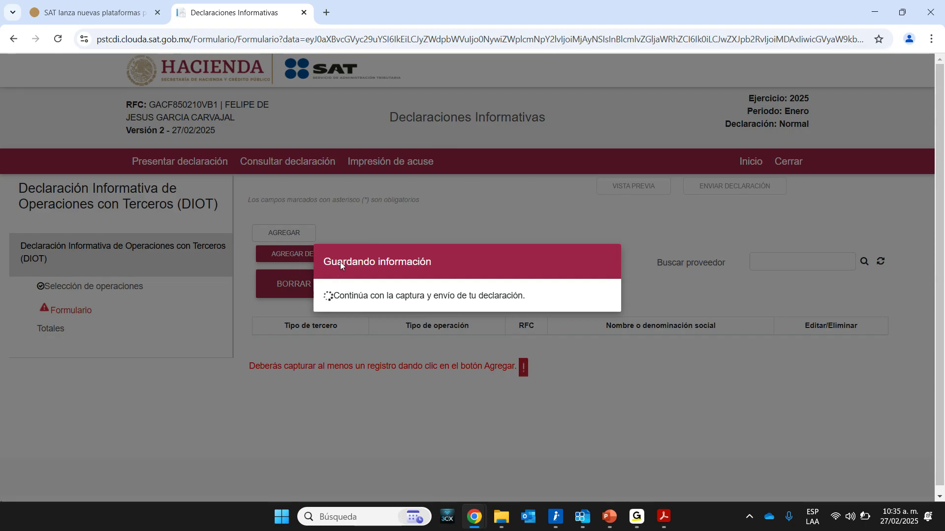
click(491, 178)
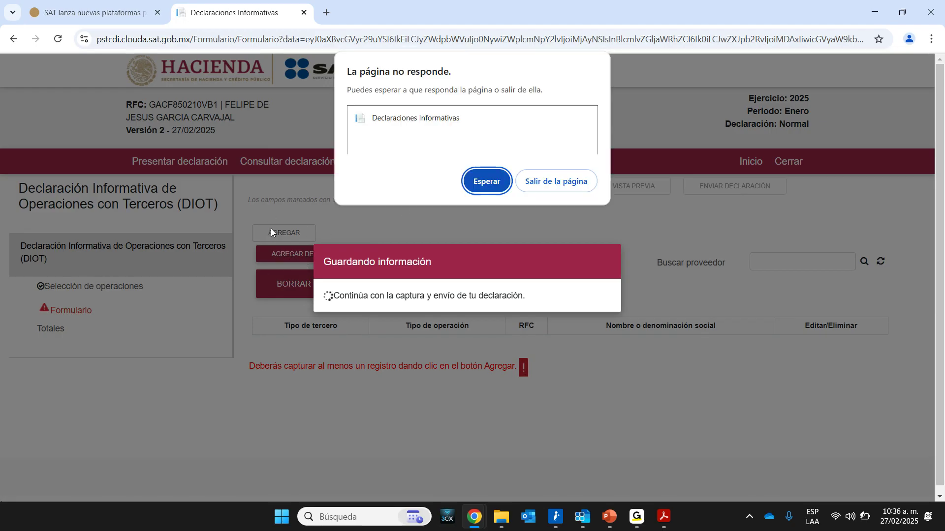
click(487, 185)
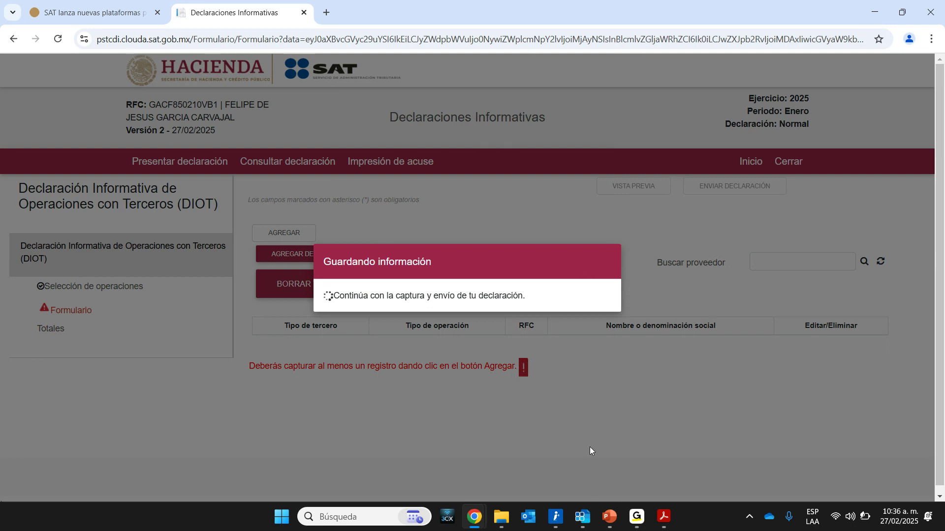
Look at the DIOT 2025 sections slide in the PowerPoint slide show and return to the SAT declaration in Chrome.
mouse_move(609, 516)
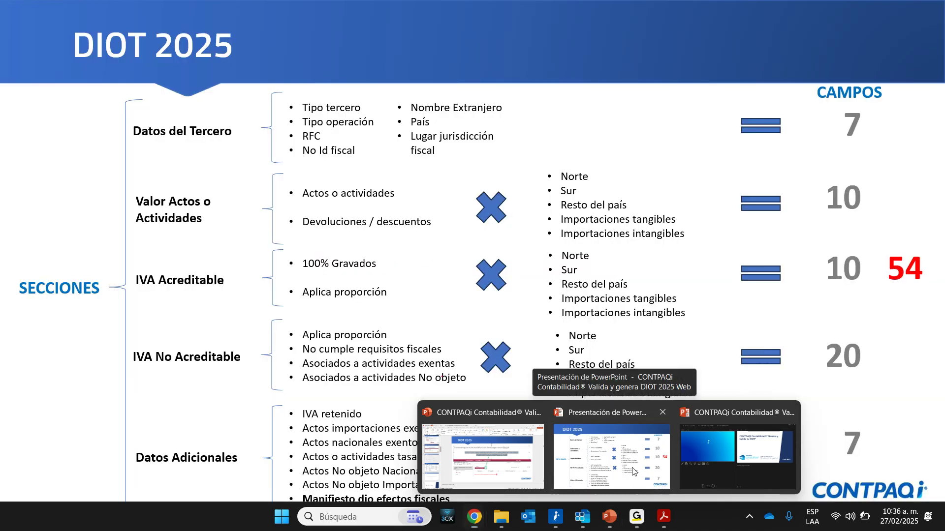
click(612, 490)
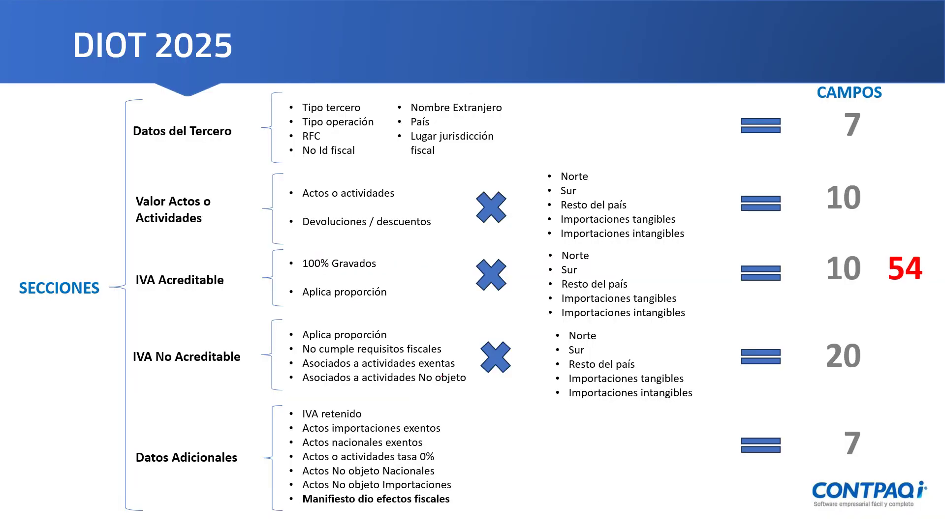
key(alt+Tab)
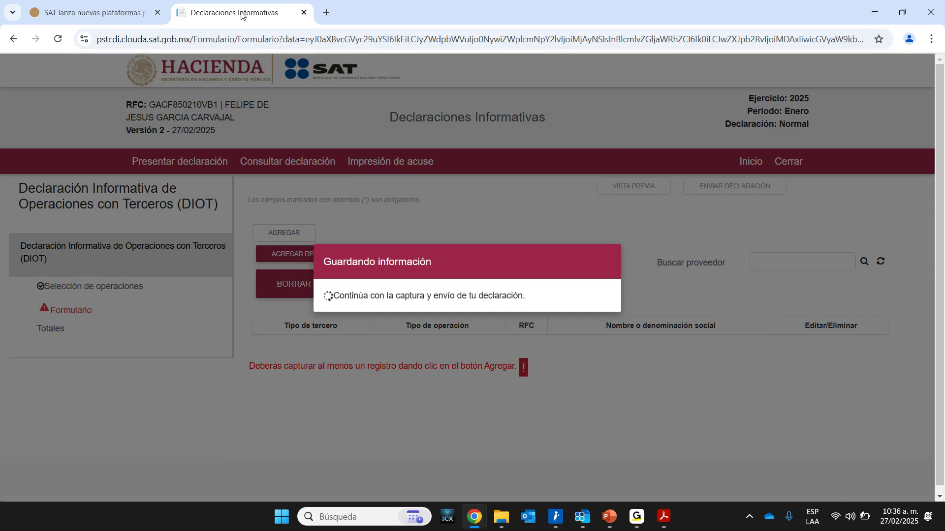
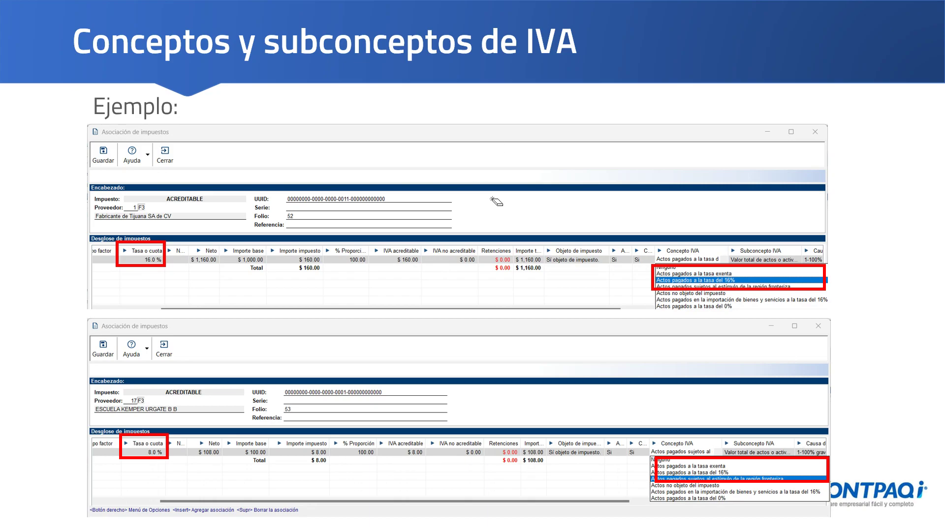
Switch from the slide show to CONTPAQi Contabilidad, open the Listado de Pólizas and set its period to Enero.
key(Right)
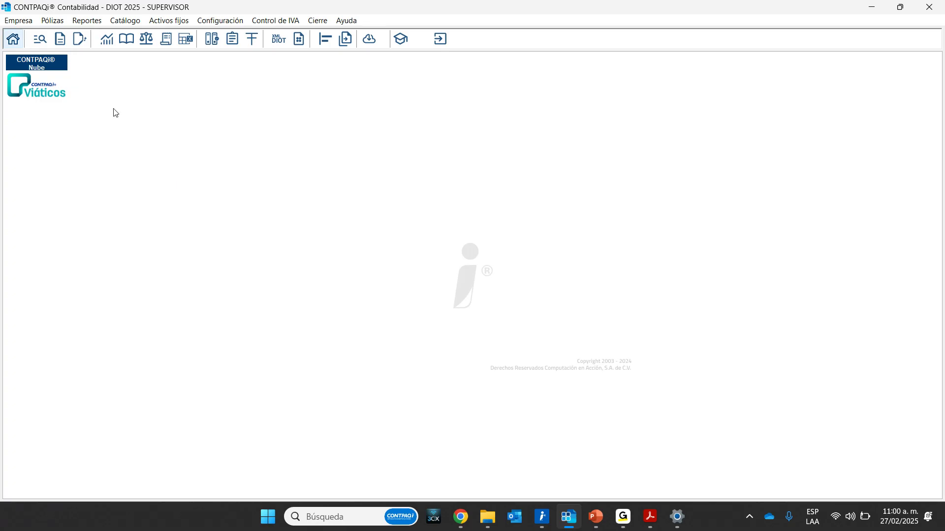
click(55, 21)
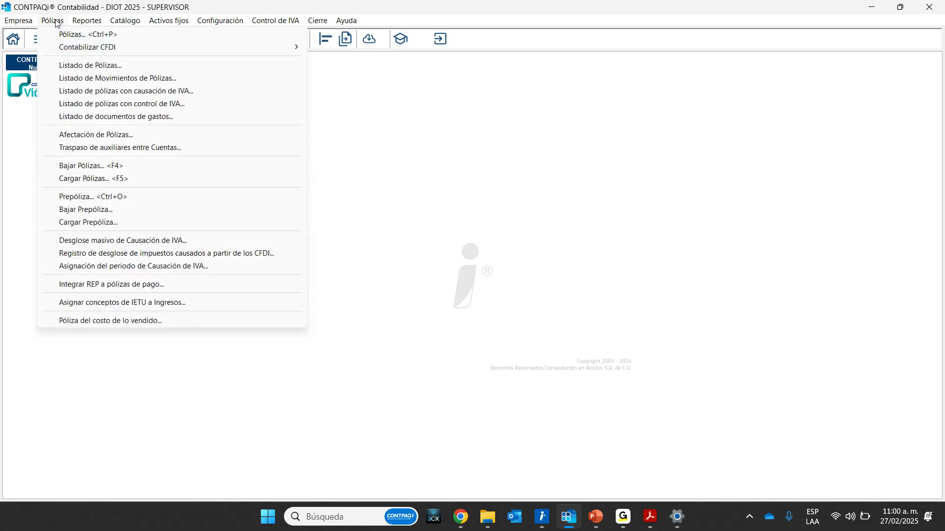
click(81, 70)
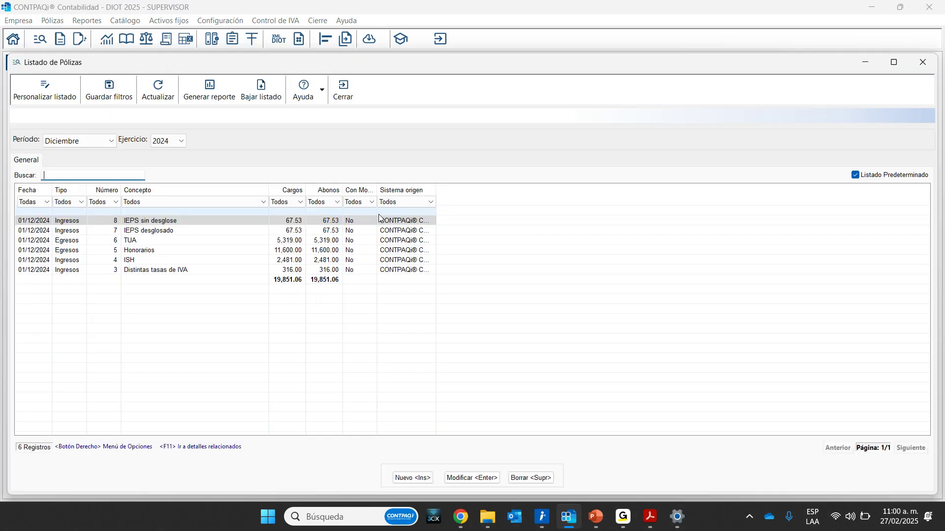
click(99, 141)
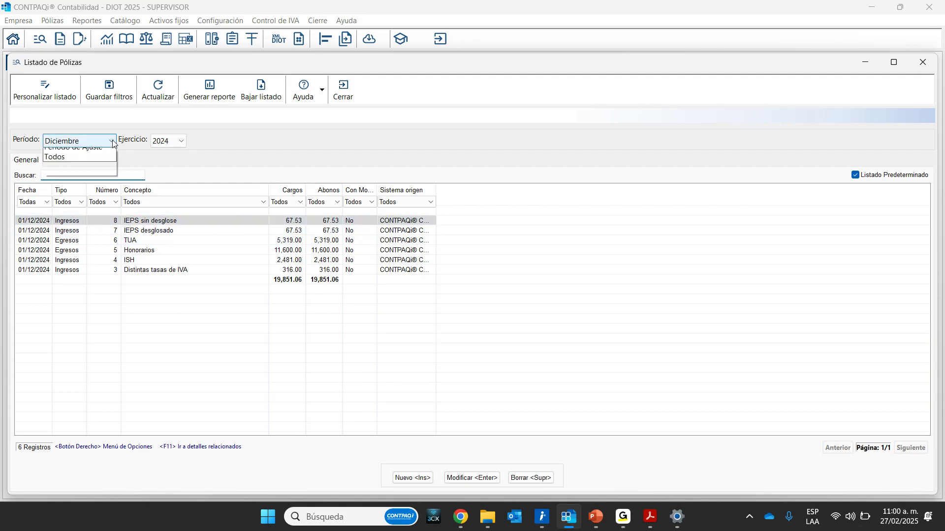
click(82, 164)
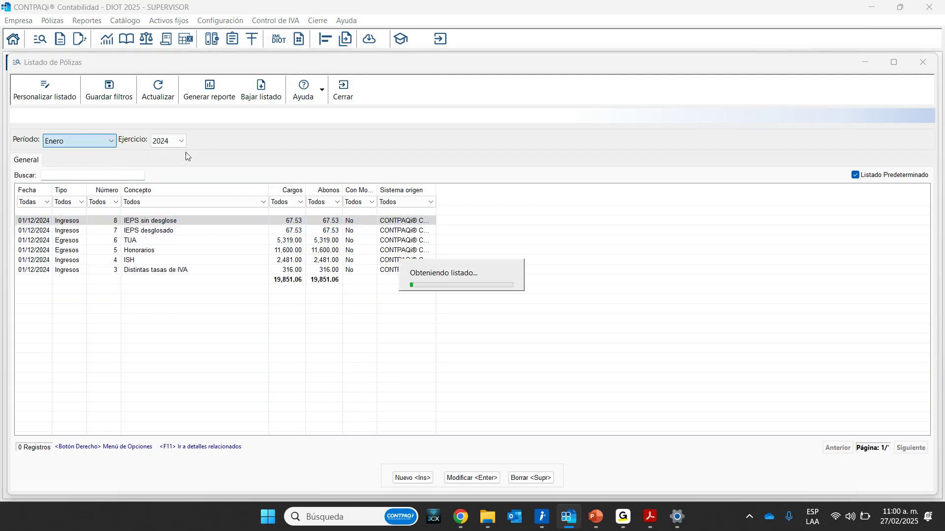
Set the Ejercicio to 2025 in the Listado de Pólizas and open the Compra IVA 16 GRAL policy.
click(170, 142)
click(166, 173)
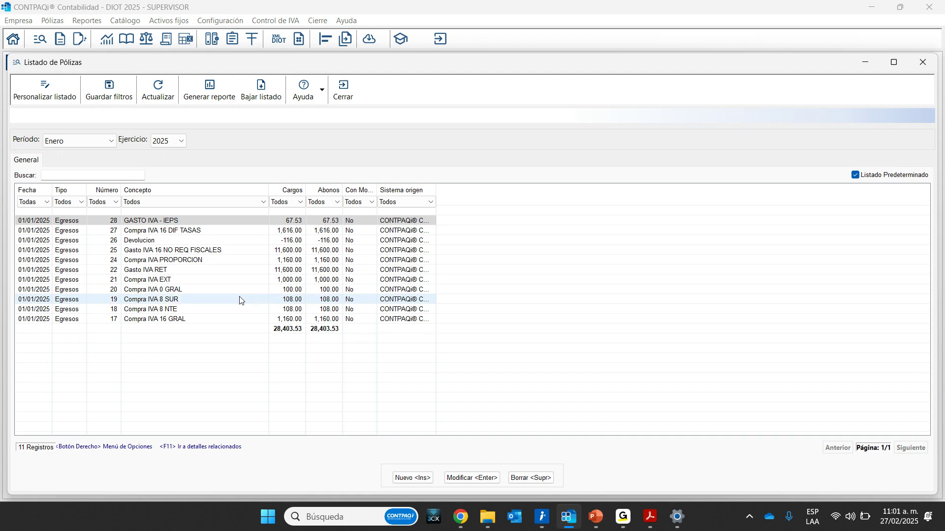
click(160, 323)
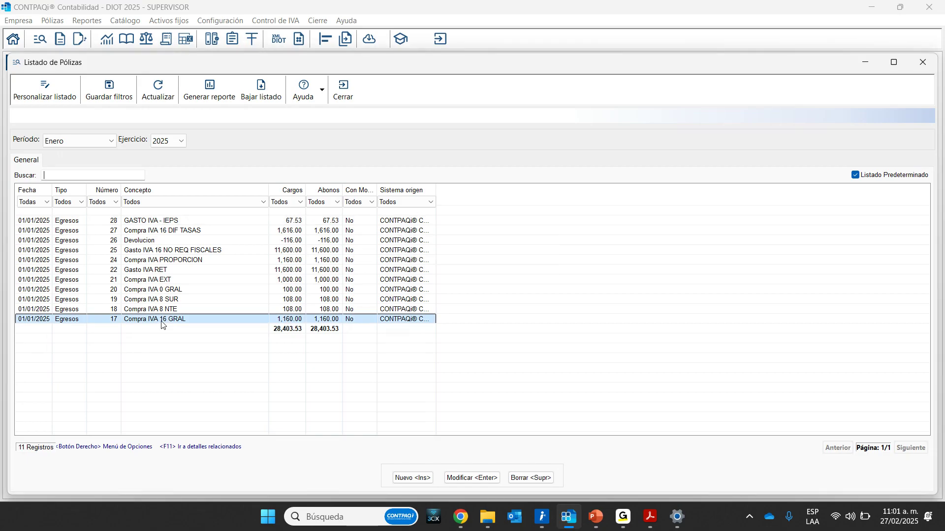
double_click(162, 321)
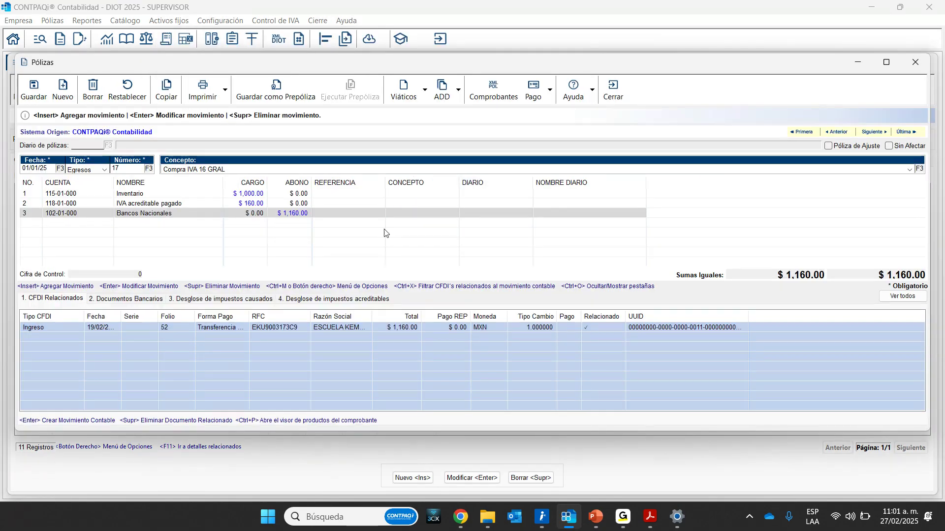
Register the policy's control de IVA from its CFDI and display the Desglose de impuestos acreditables.
click(458, 91)
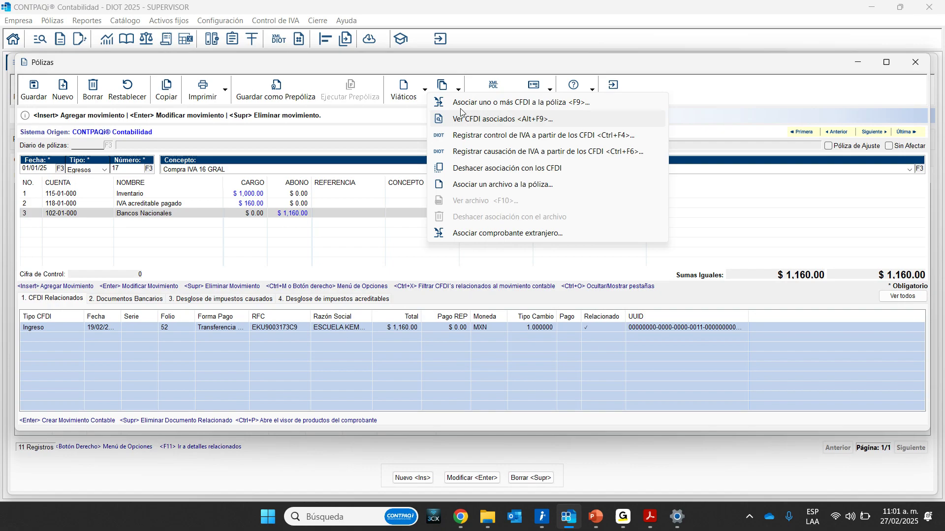
click(511, 141)
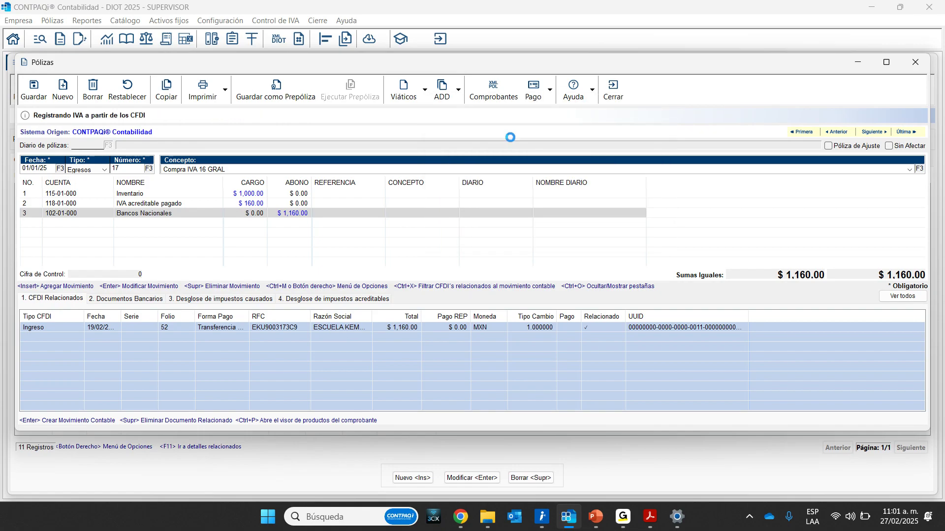
click(319, 297)
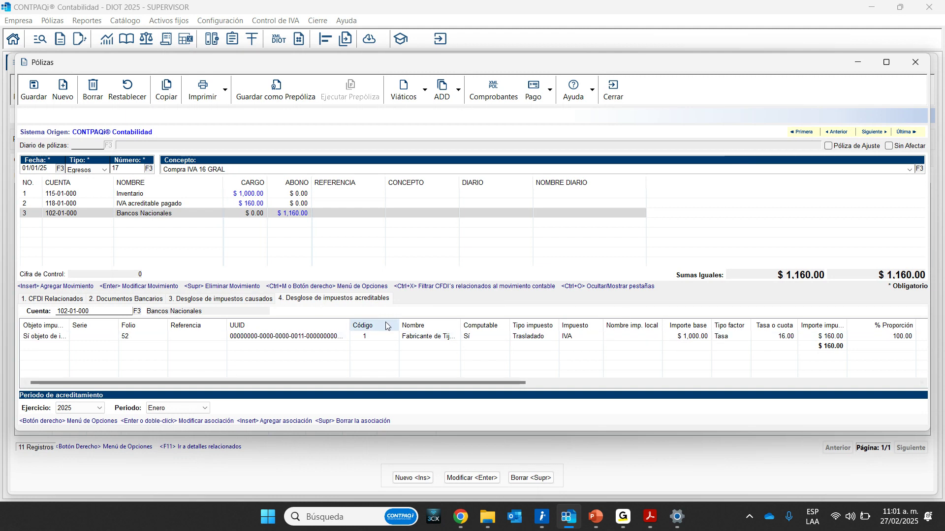
Open the Asociación de impuestos for the folio 52 IVA record and maximize its window.
drag(349, 327, 355, 327)
click(385, 339)
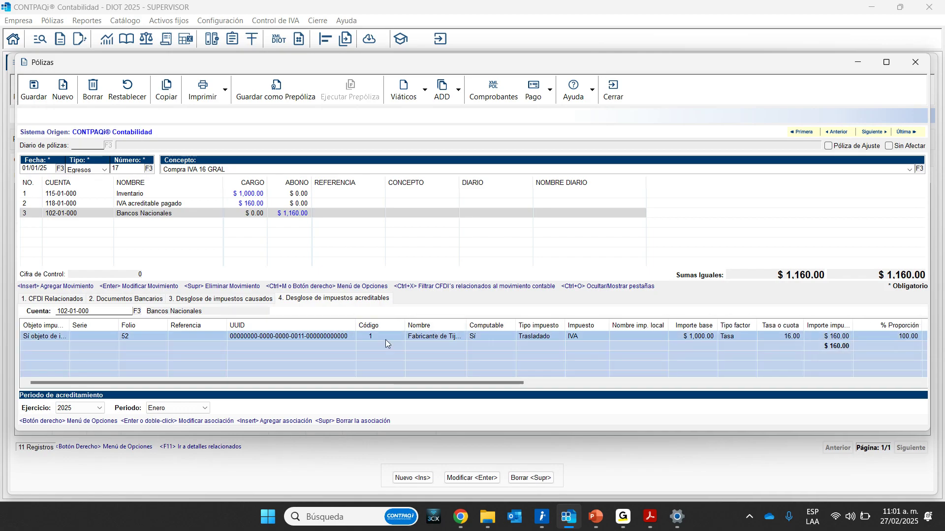
double_click(323, 336)
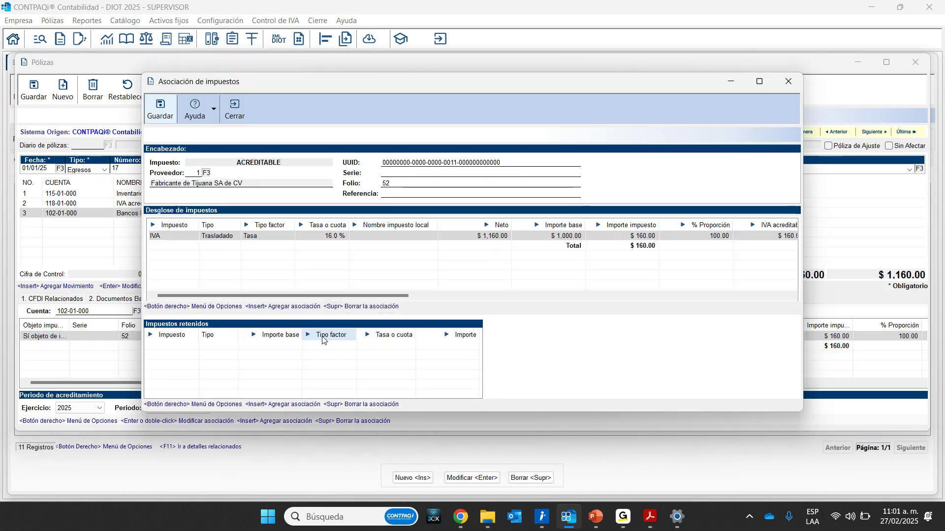
drag(404, 85, 352, 87)
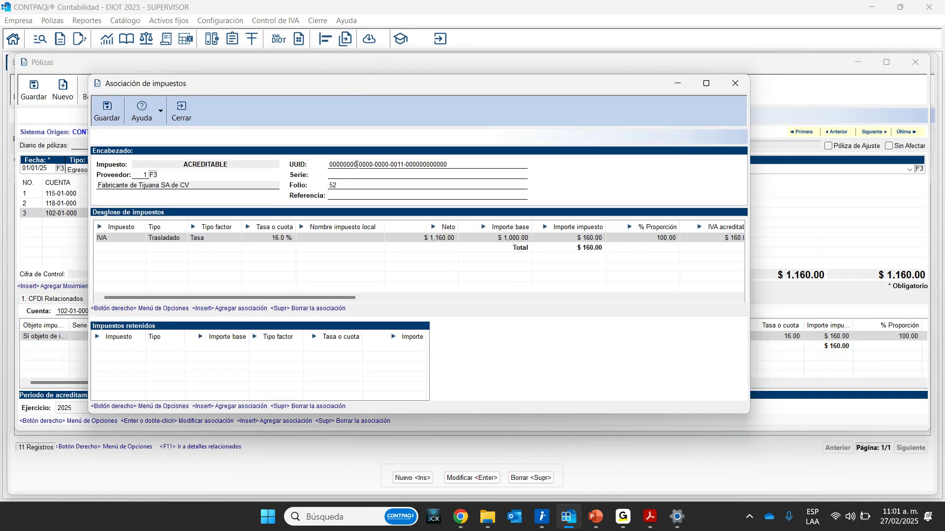
click(706, 84)
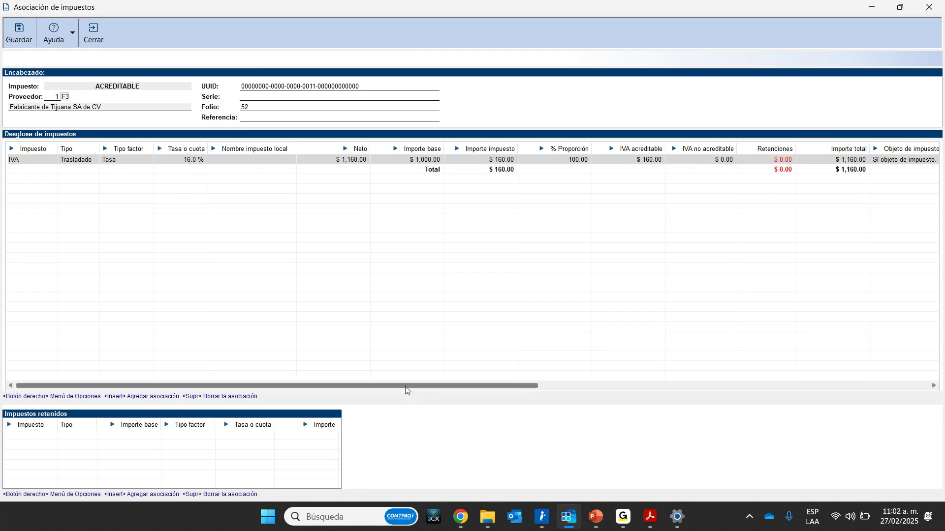
Review the Desglose de impuestos amounts and widen the Concepto IVA and Subconcepto IVA columns to read their full text.
drag(405, 386, 745, 394)
drag(543, 148, 581, 146)
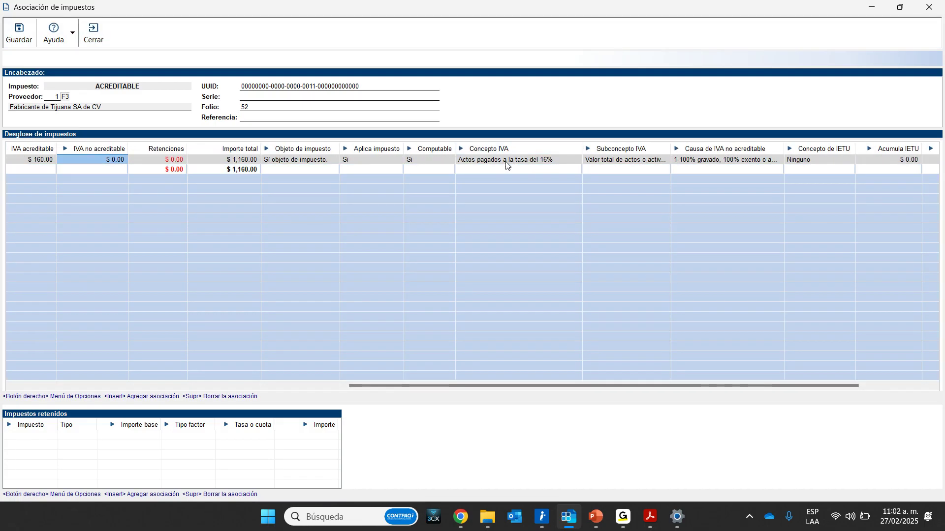
drag(484, 386, 325, 389)
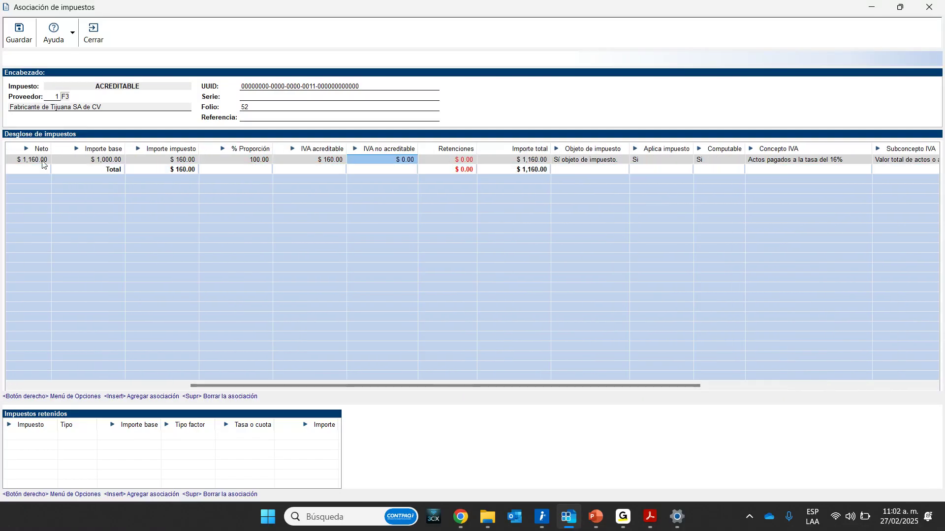
drag(457, 386, 643, 393)
drag(622, 151, 854, 141)
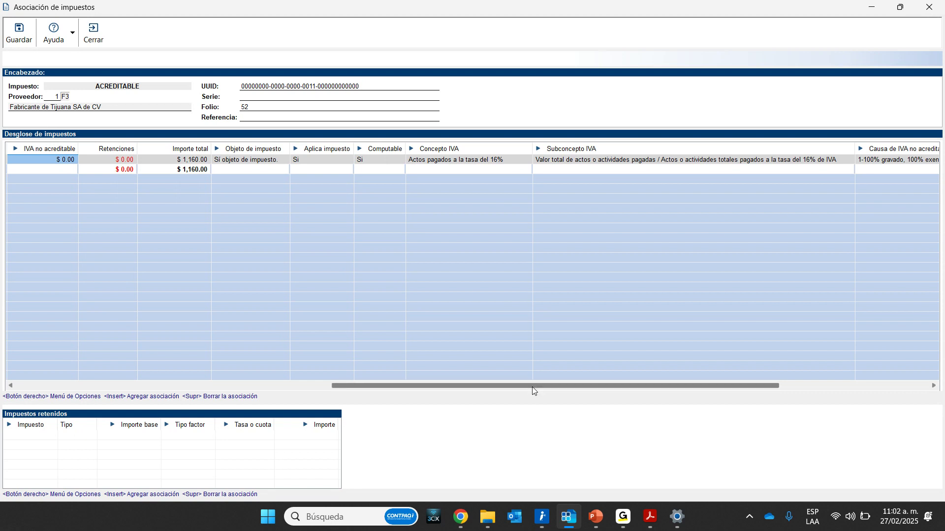
Check the Concepto IVA options for the tax row and choose Actos pagados a la tasa del 16%.
drag(532, 387, 553, 388)
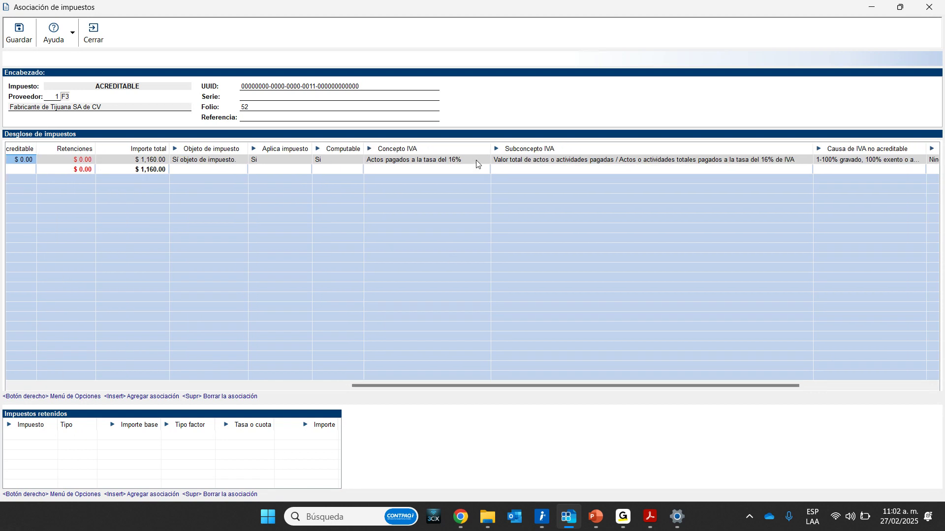
click(473, 158)
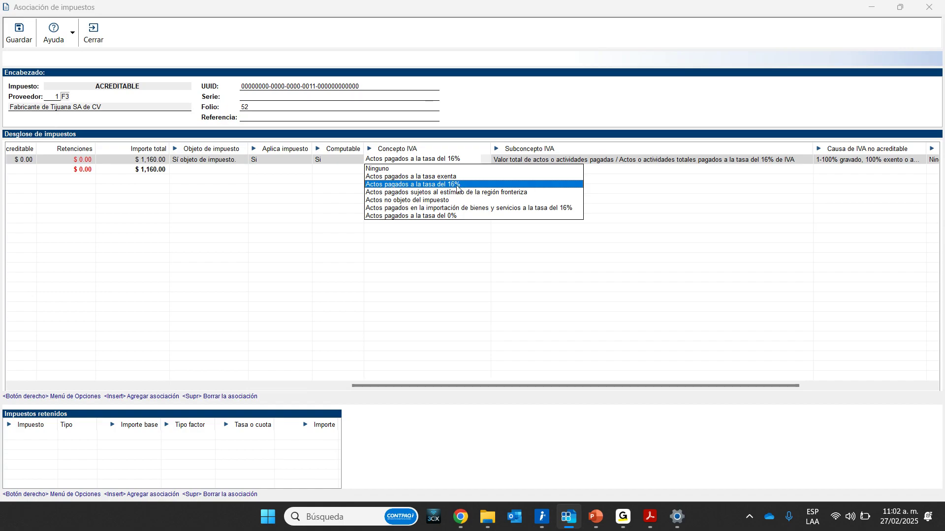
click(457, 187)
Set the tax row's % Proporción to 80.
drag(575, 386, 323, 389)
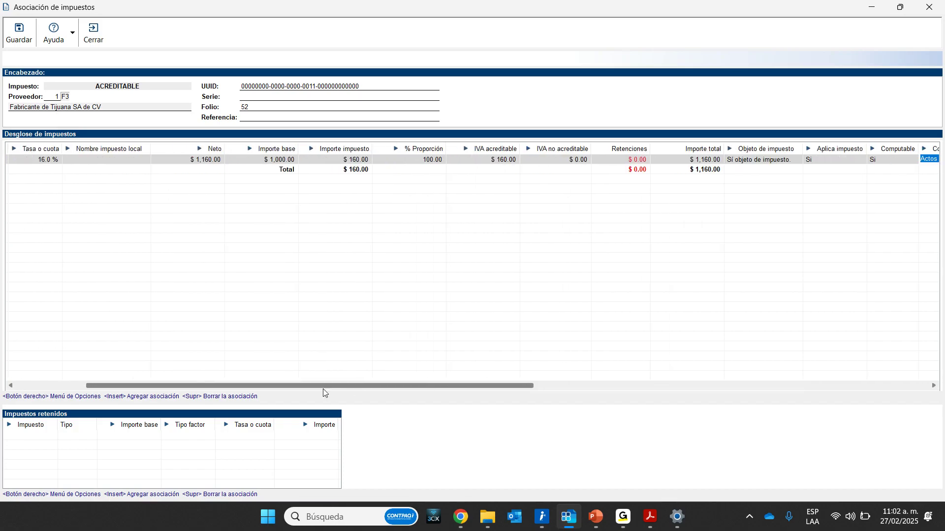
click(427, 163)
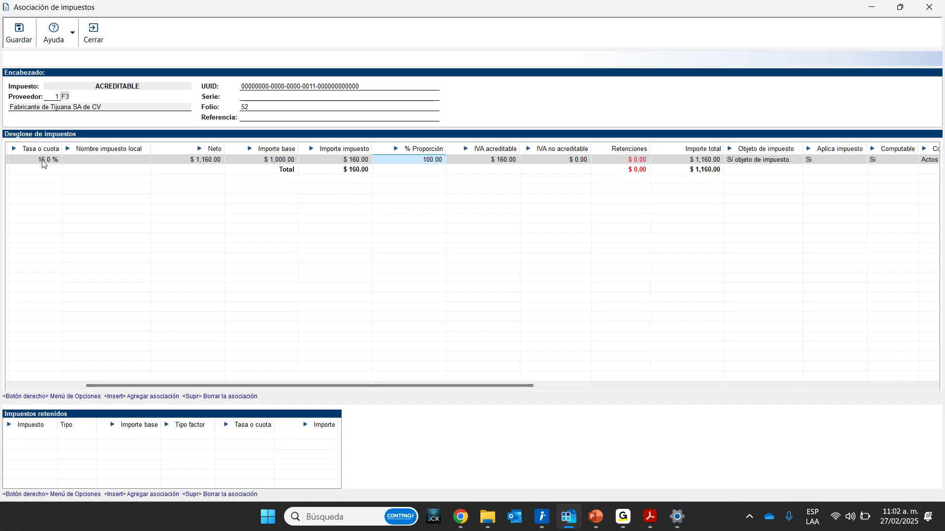
click(424, 161)
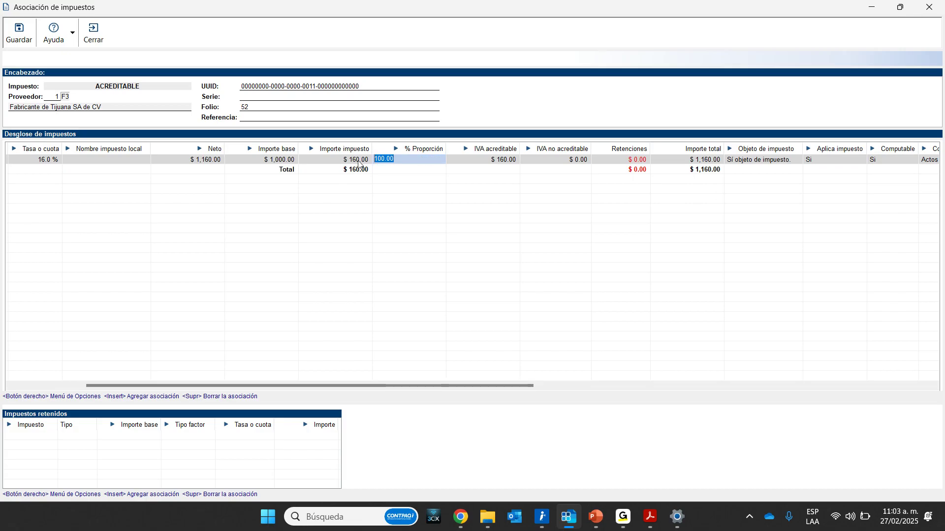
text(1)
text(80)
key(Tab)
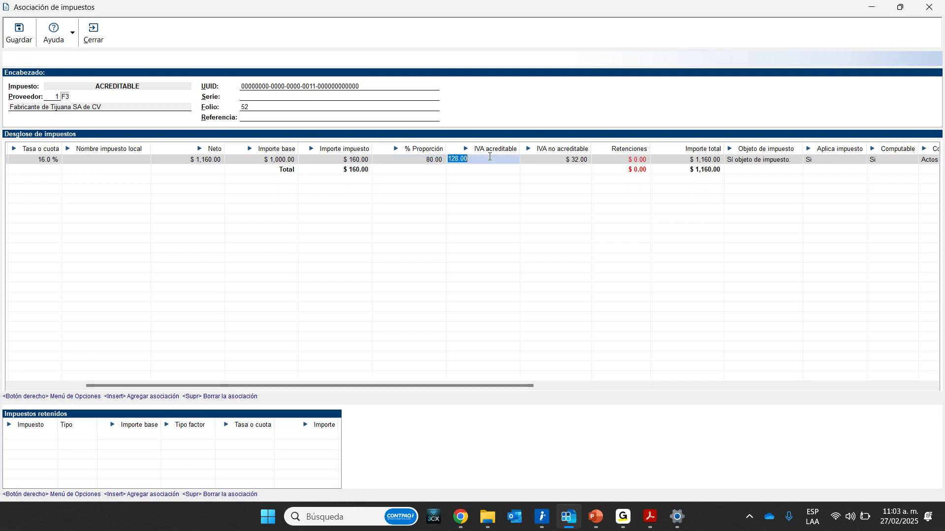
Set the tax row's IVA no acreditable to 60.
click(546, 162)
click(560, 161)
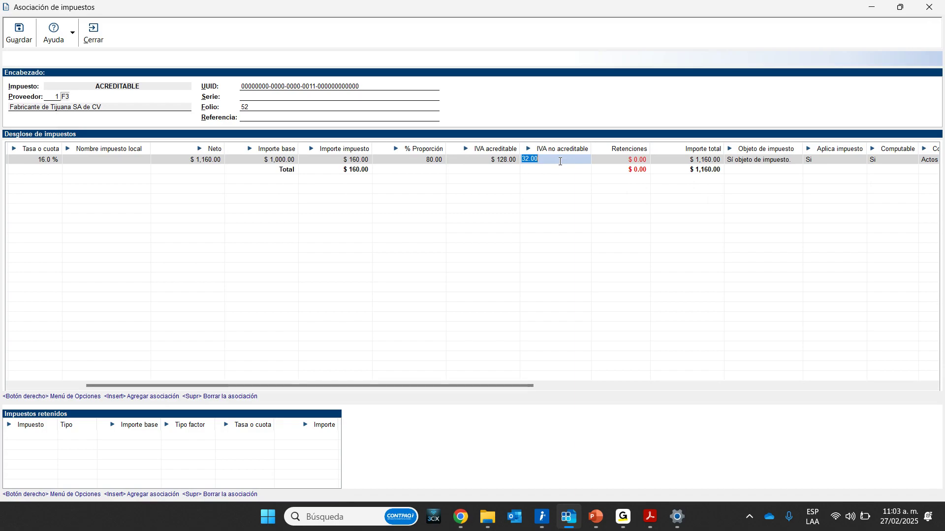
text(60)
key(Tab)
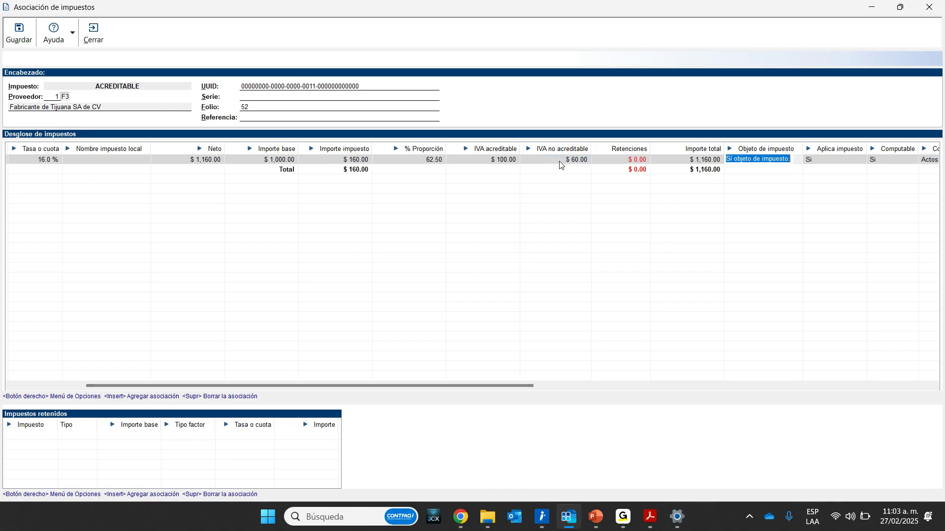
Set the tax row's % Proporción back to 100.
click(429, 160)
text(100.00)
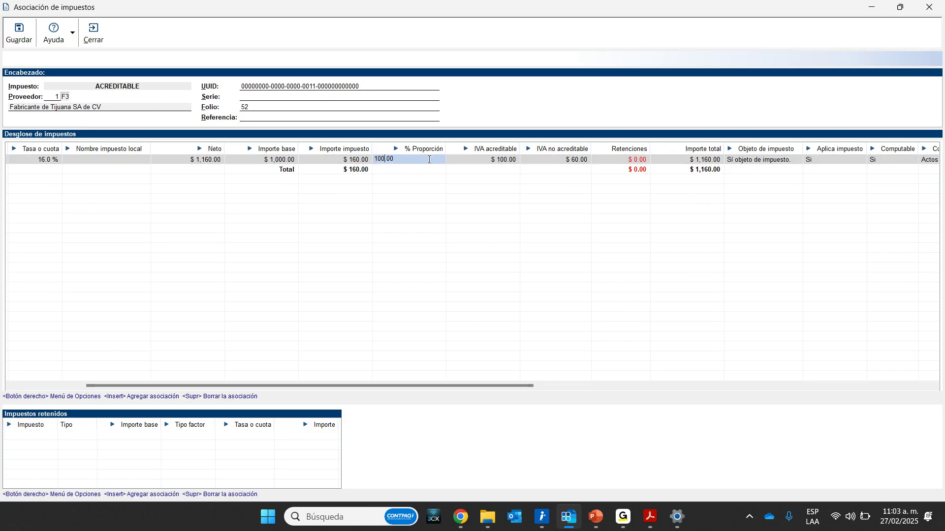
key(Tab)
Examine the tax row's amounts, the Subconcepto IVA options and the Causa de IVA no acreditable.
drag(509, 384, 512, 385)
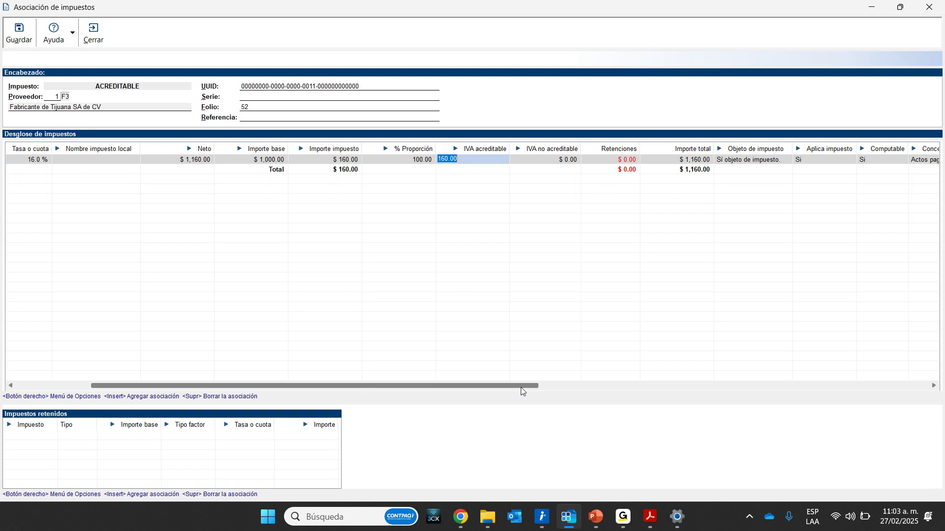
drag(512, 383, 343, 384)
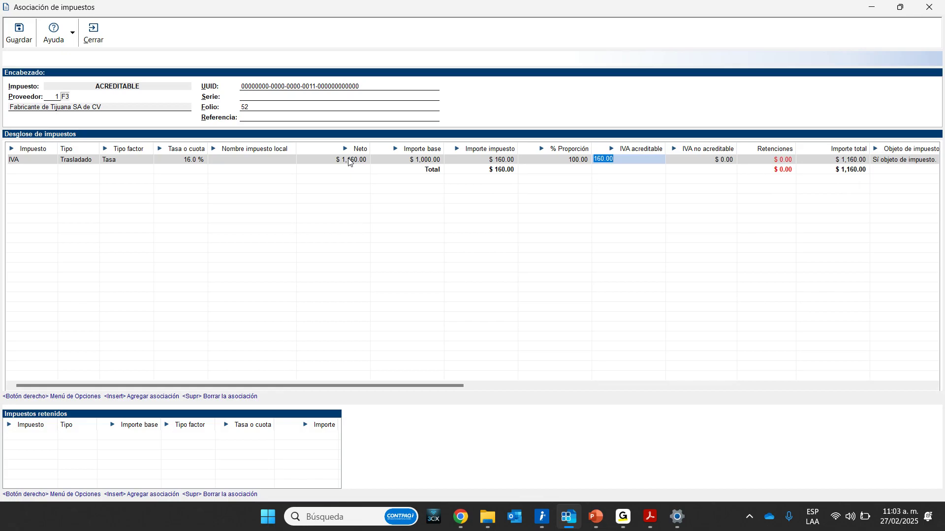
drag(444, 388, 807, 389)
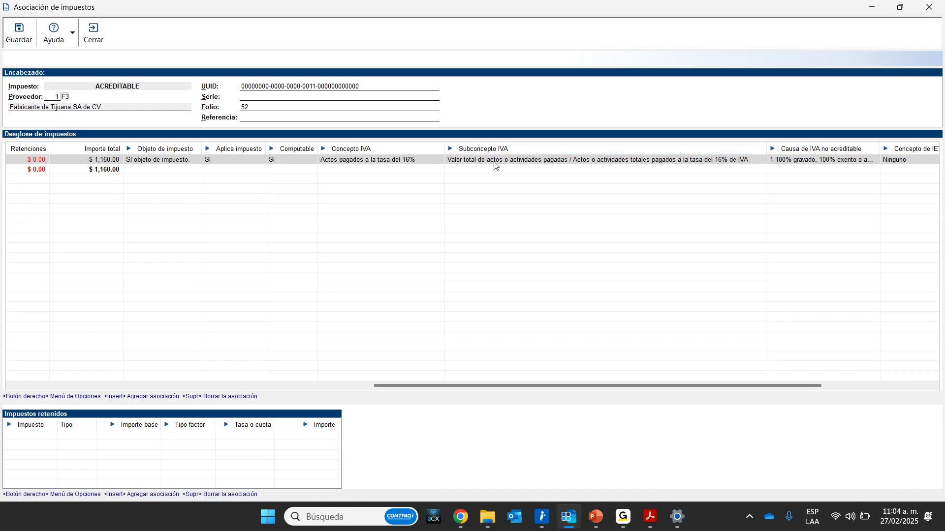
click(573, 160)
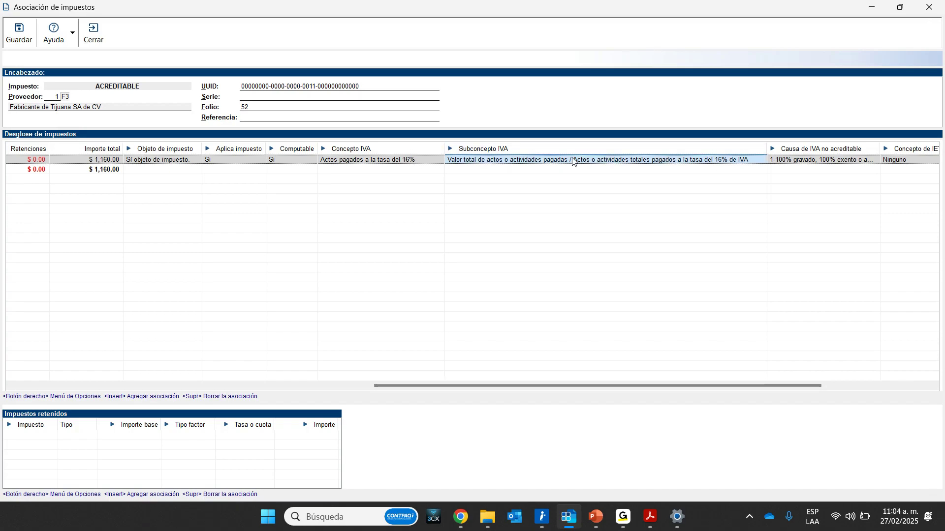
click(573, 161)
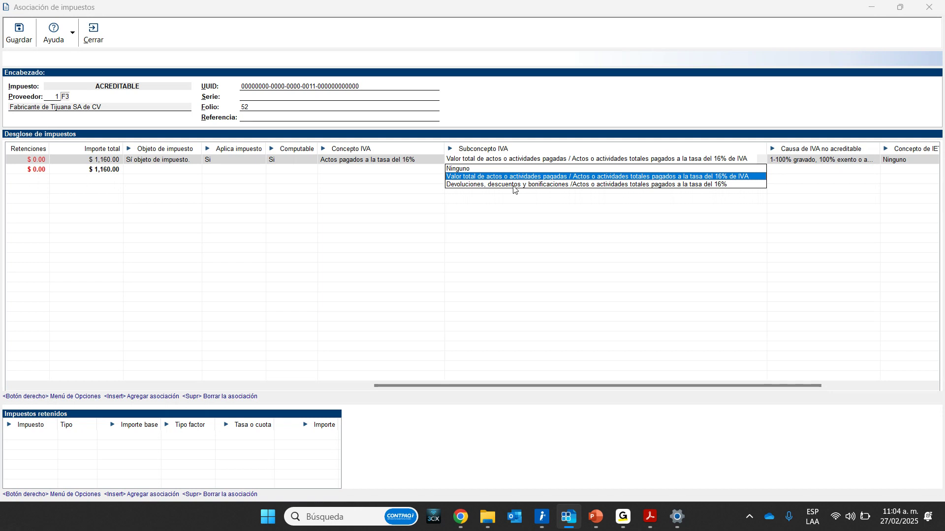
click(521, 213)
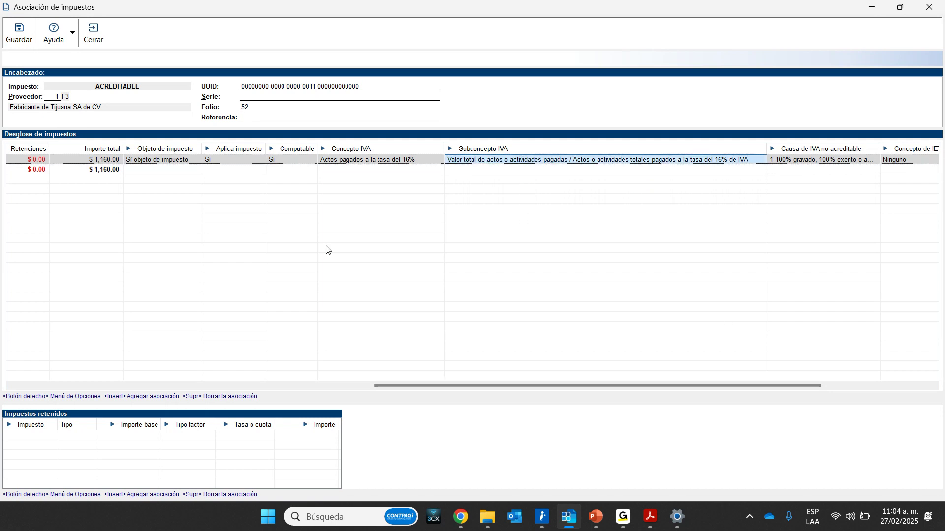
drag(394, 385, 293, 385)
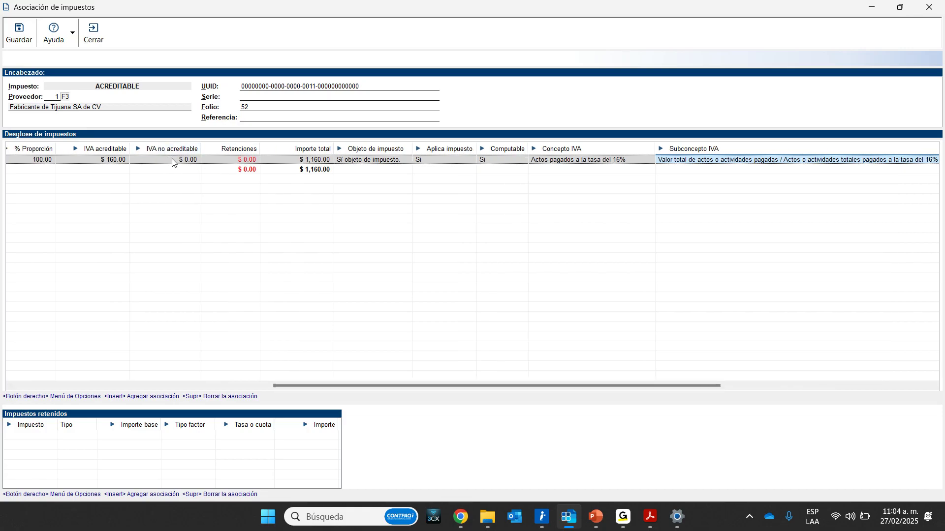
drag(430, 386, 663, 393)
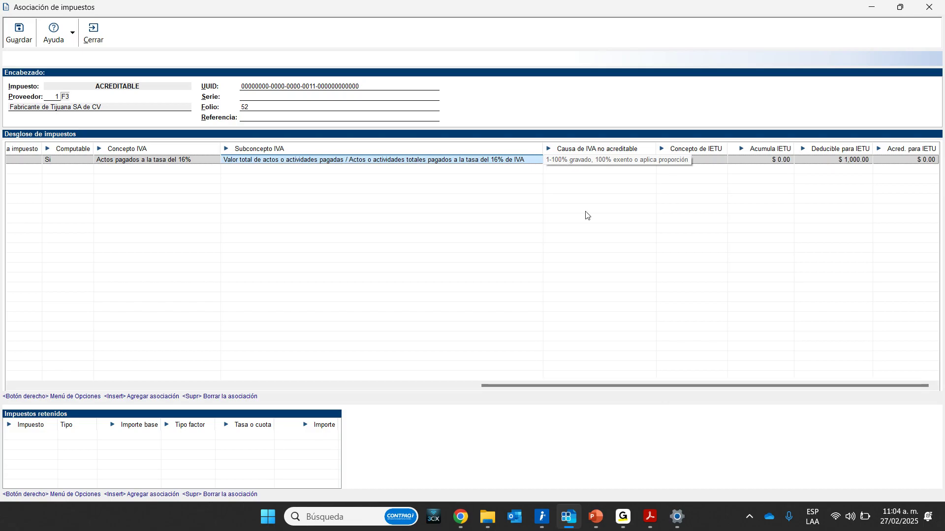
Save the tax association and the Compra IVA 16 GRAL policy, and close the Pólizas window.
click(9, 29)
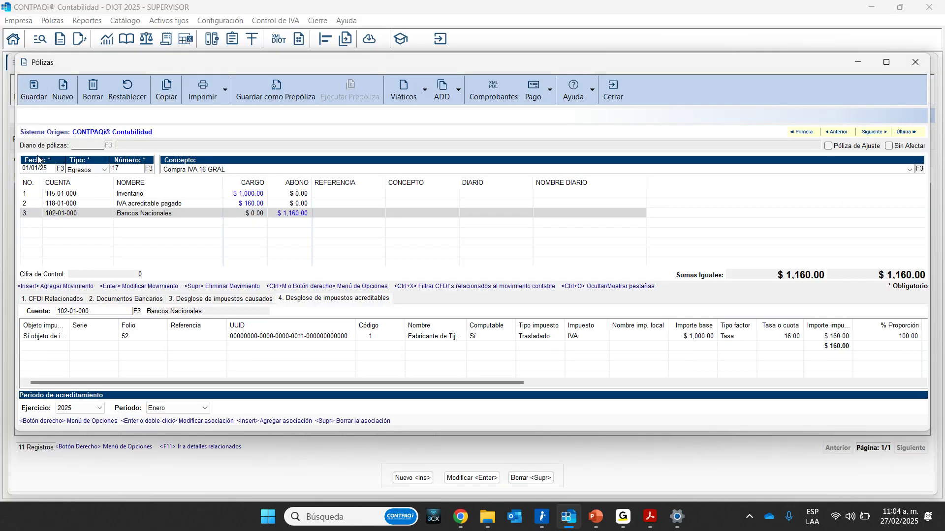
click(34, 93)
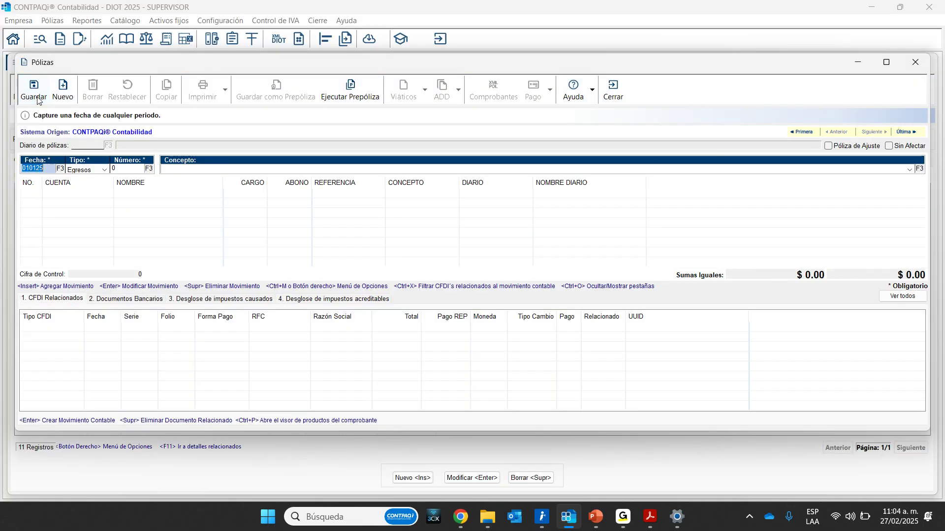
click(614, 93)
Open the Compra IVA 8 NTE policy from the Listado de Pólizas.
click(173, 321)
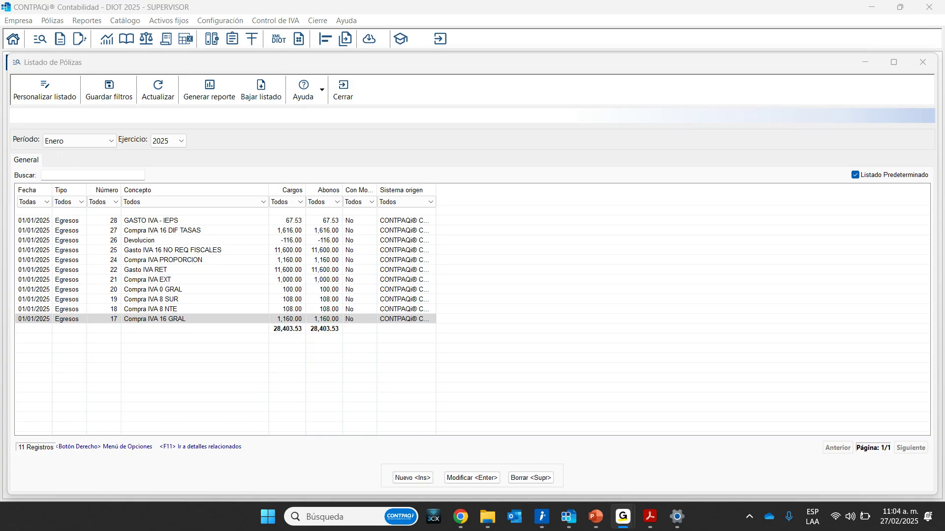
click(149, 312)
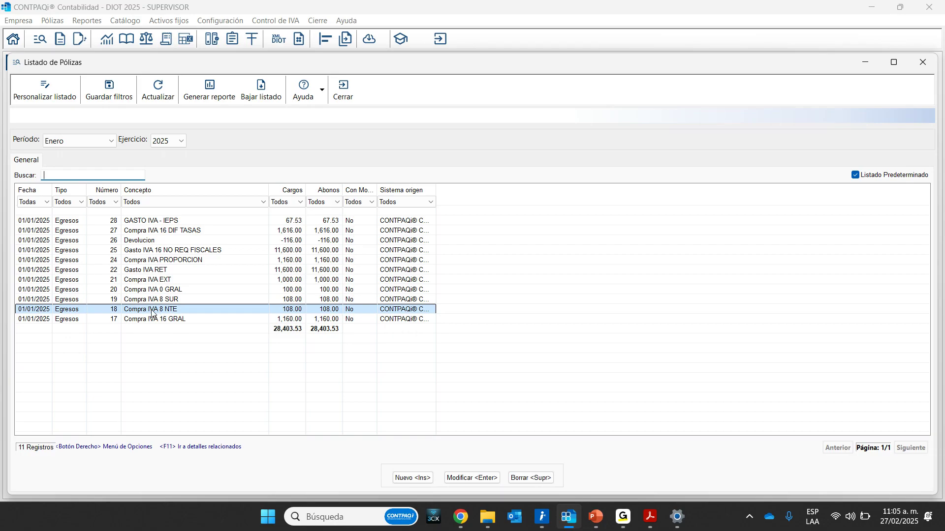
double_click(152, 312)
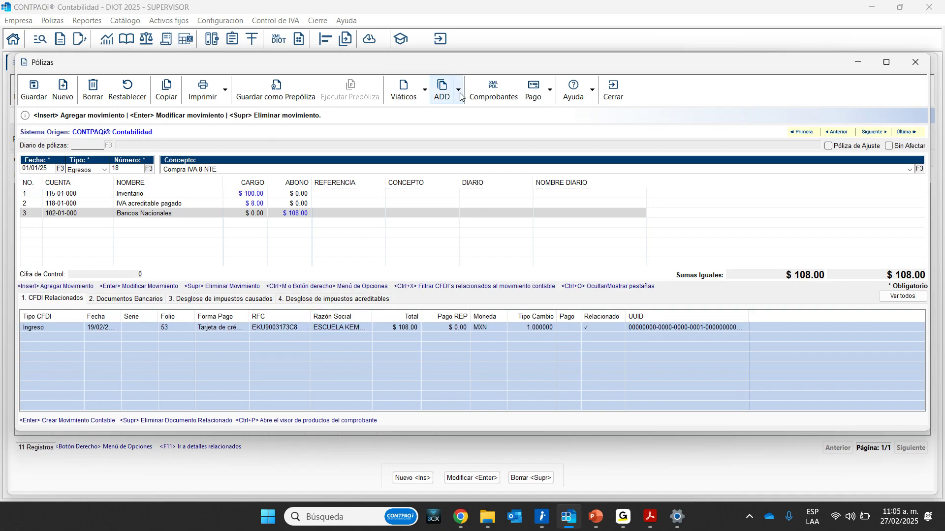
Register the Compra IVA 8 NTE policy's IVA control from its CFDI and open the resulting tax association in a maximized window.
click(458, 92)
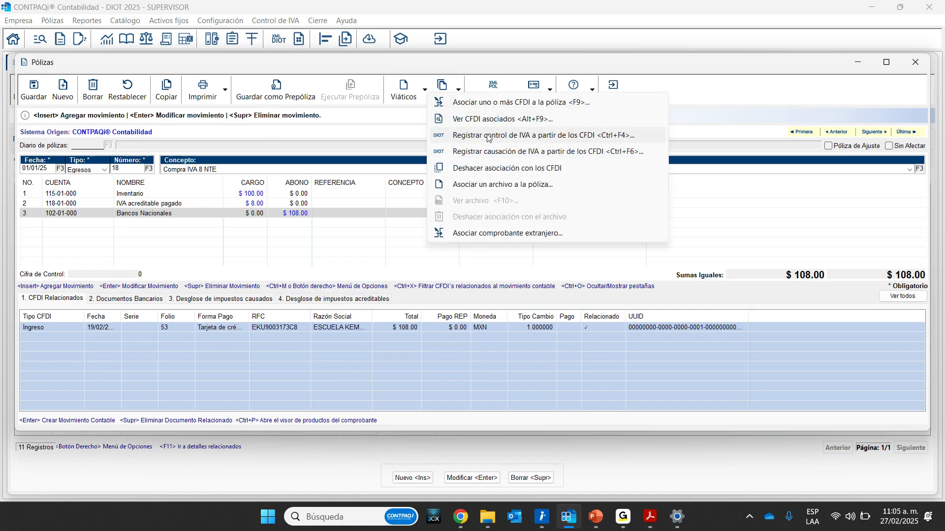
click(511, 139)
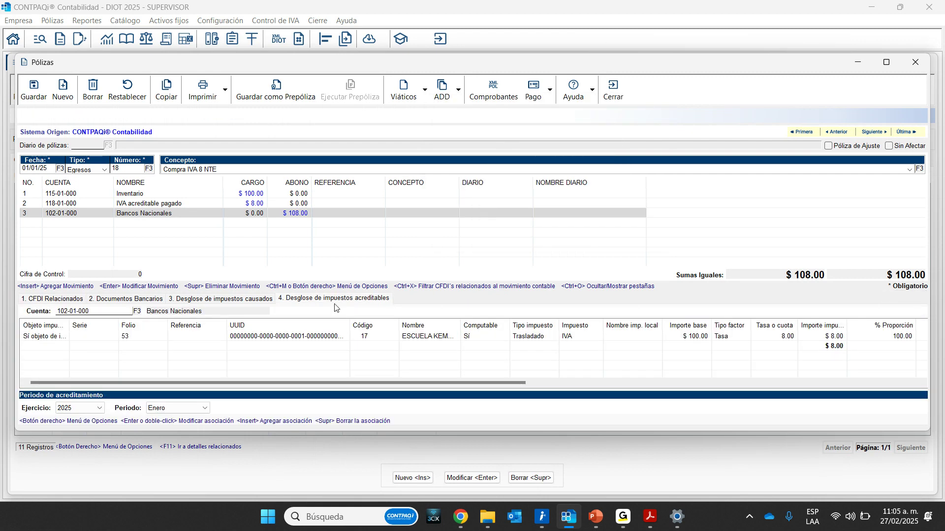
click(308, 337)
double_click(307, 336)
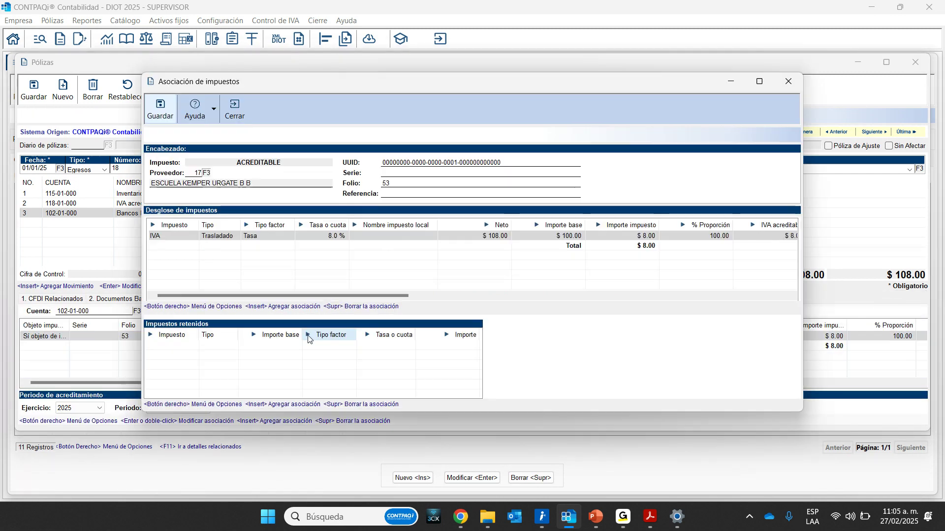
click(760, 82)
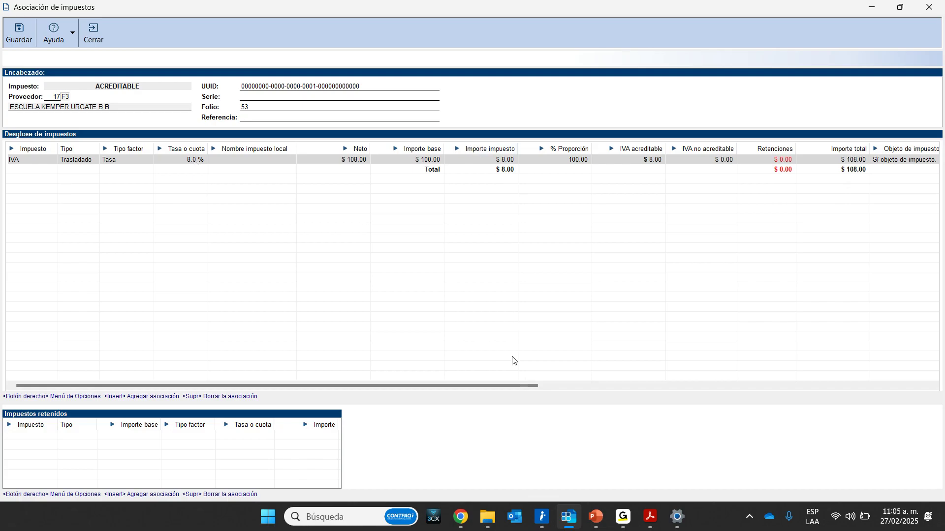
Examine the tax row's rate, amounts and % Proporción, widening the Concepto IVA and Subconcepto IVA columns to read their full text.
drag(511, 385, 538, 385)
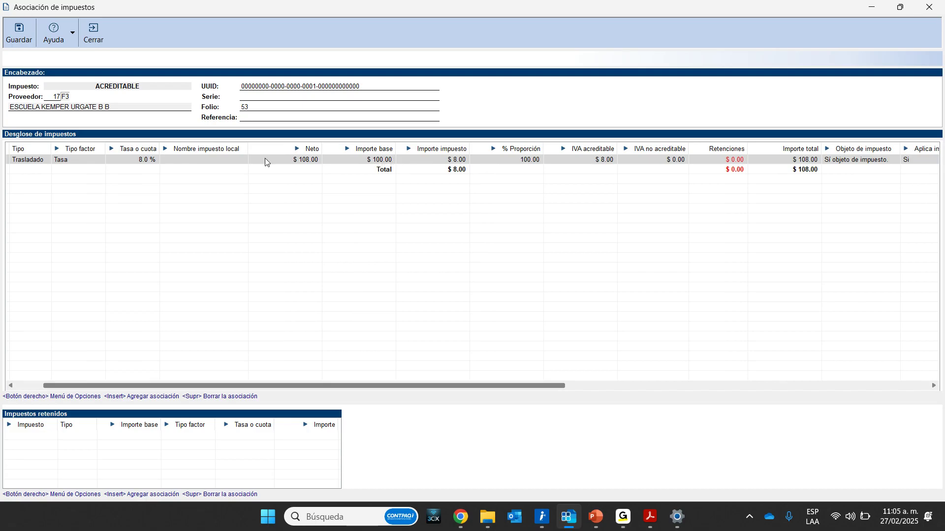
drag(562, 384, 601, 385)
click(459, 169)
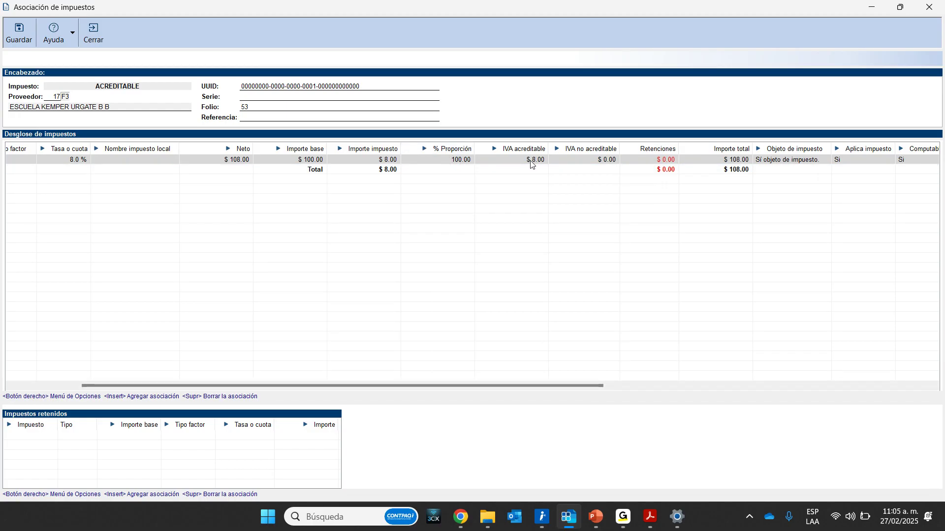
click(455, 163)
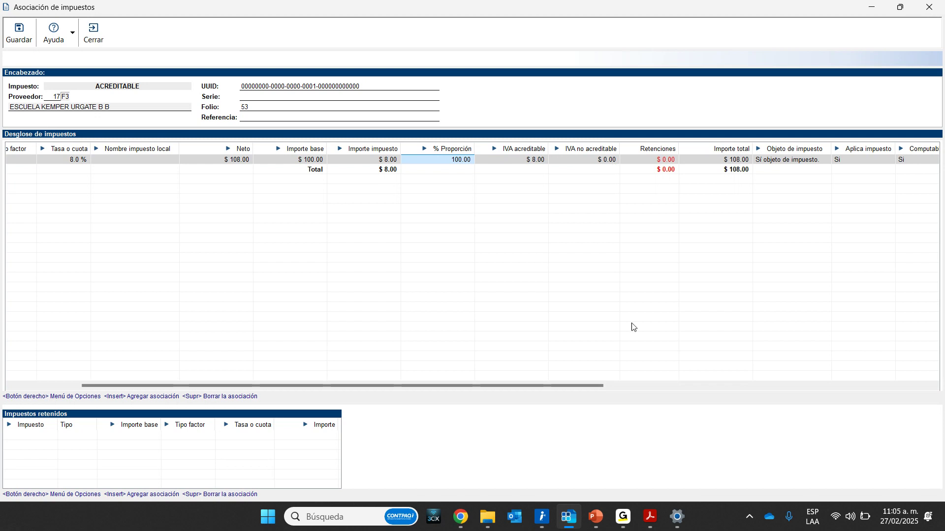
drag(591, 387, 925, 386)
drag(454, 147, 551, 148)
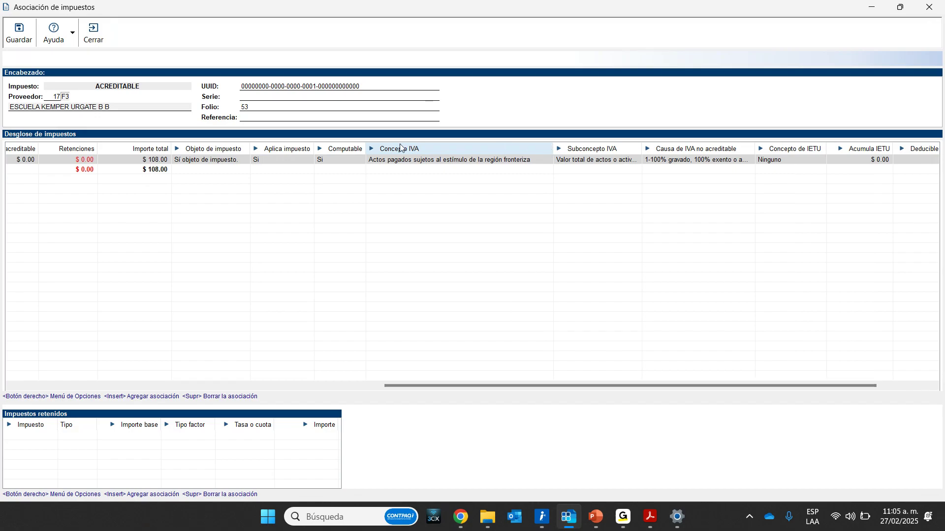
drag(390, 388, 459, 370)
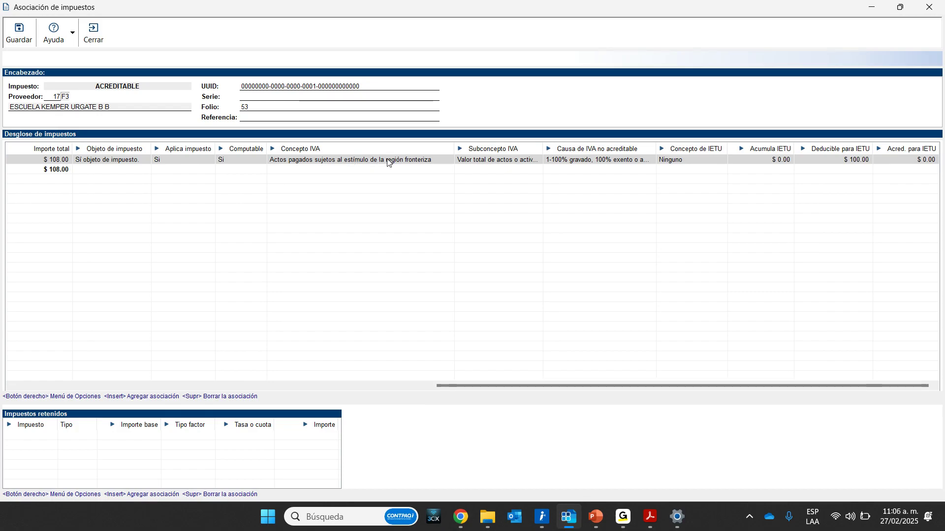
drag(542, 151, 771, 149)
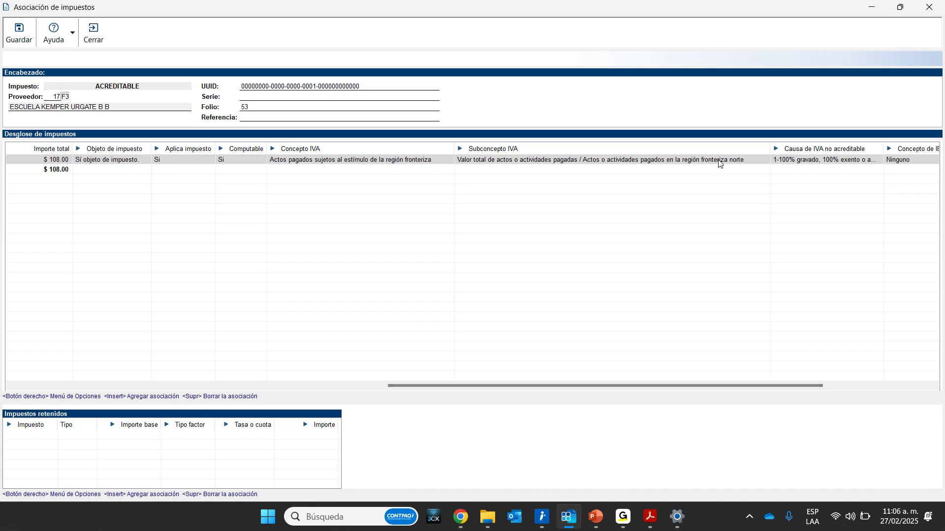
Try the región fronteriza sur option as the Subconcepto IVA and restore the región fronteriza norte option.
click(672, 162)
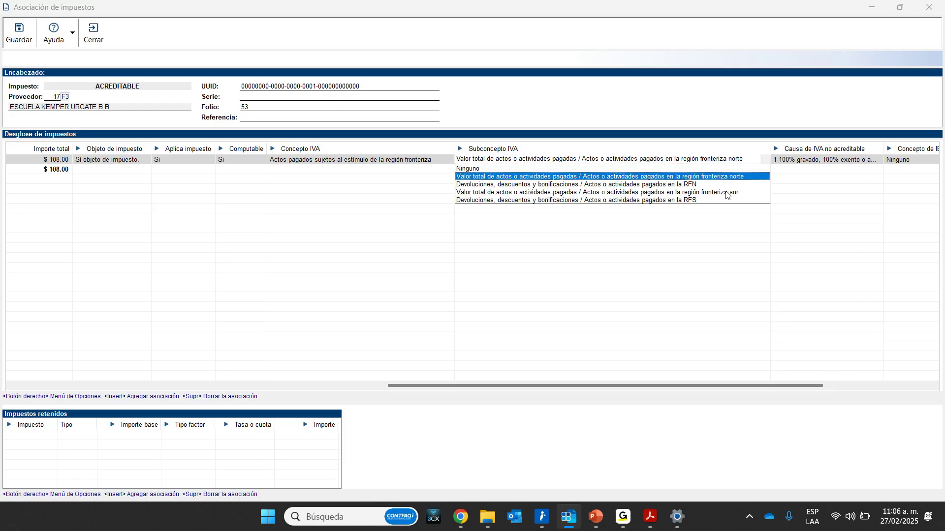
click(733, 195)
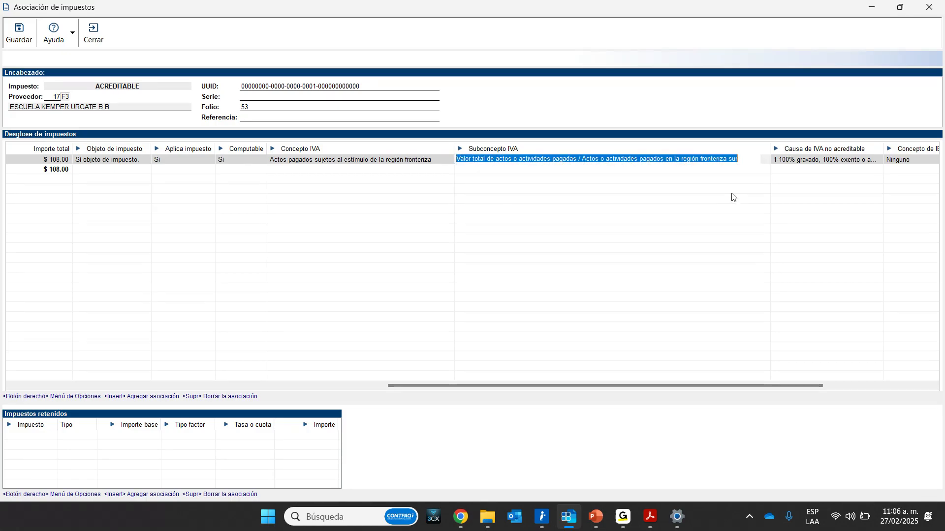
click(730, 159)
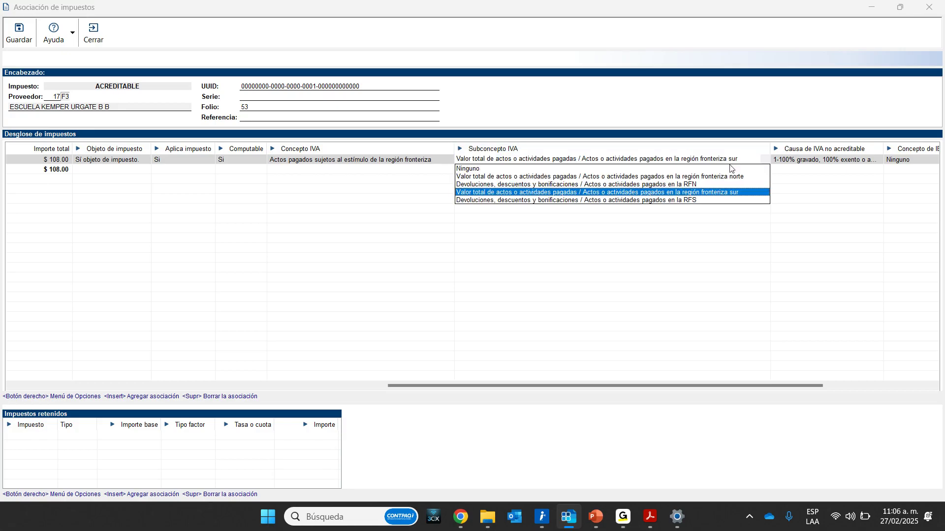
click(733, 177)
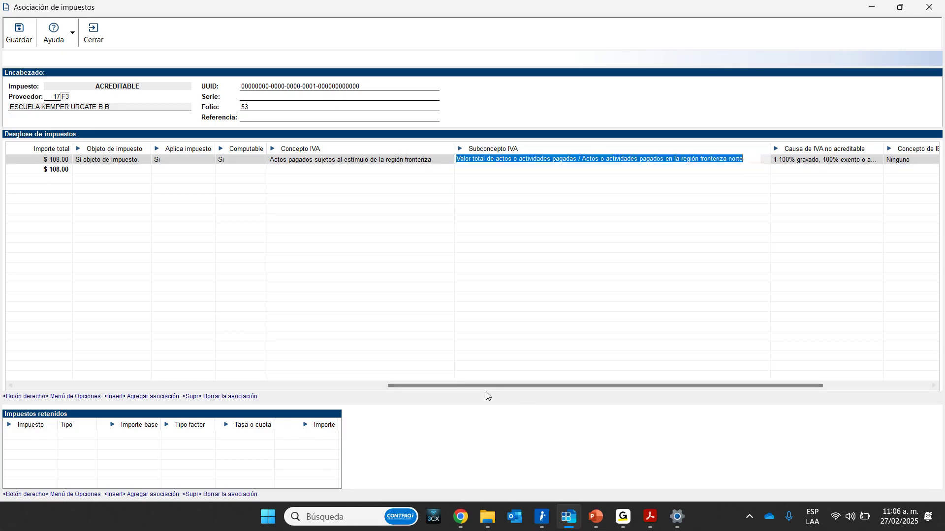
drag(474, 386, 515, 382)
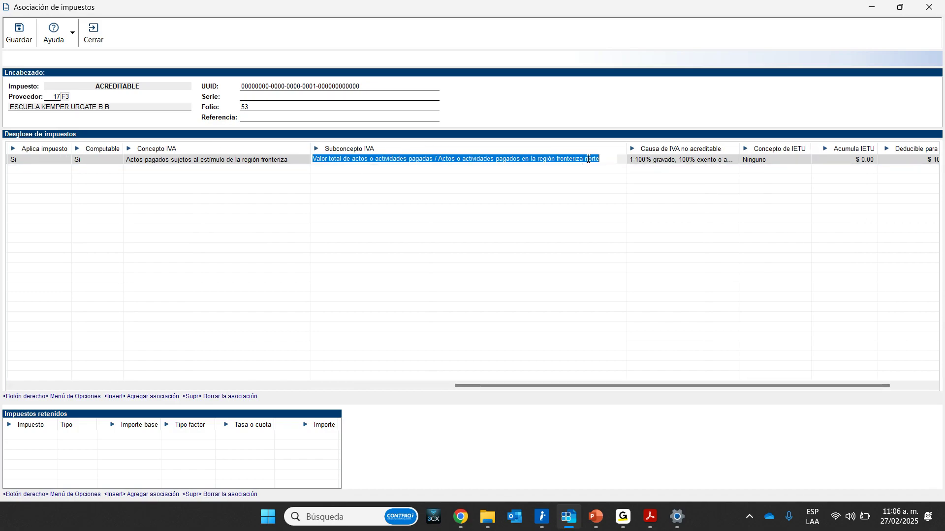
click(620, 159)
click(652, 256)
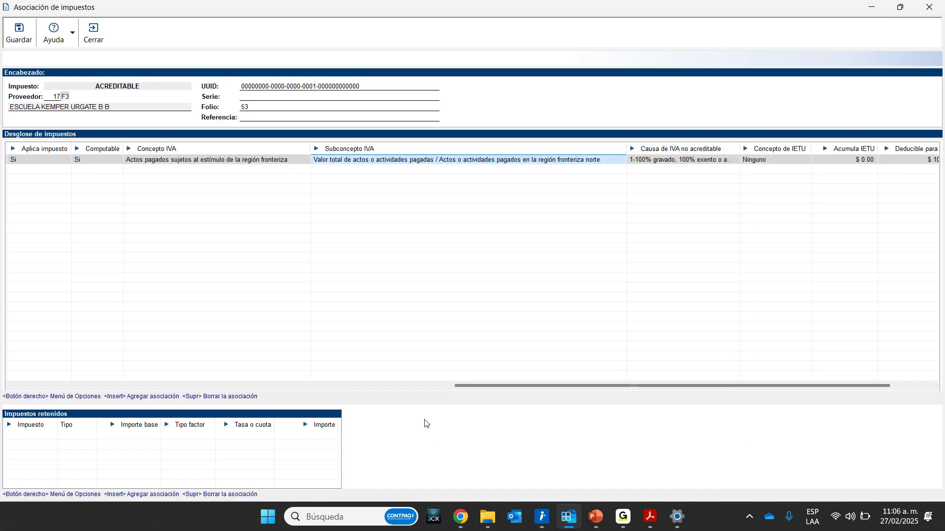
Save the tax association and the Compra IVA 8 NTE policy, and close the Pólizas window.
drag(456, 386, 246, 391)
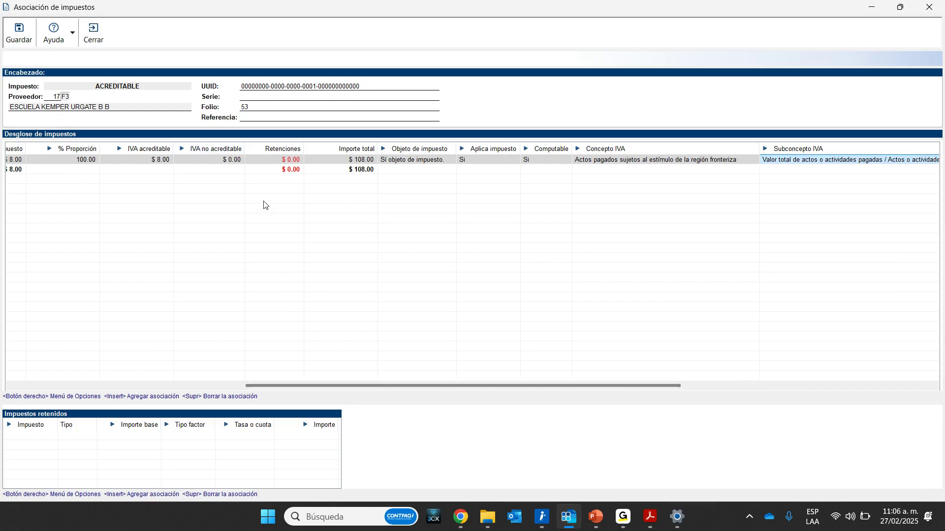
drag(460, 388, 715, 385)
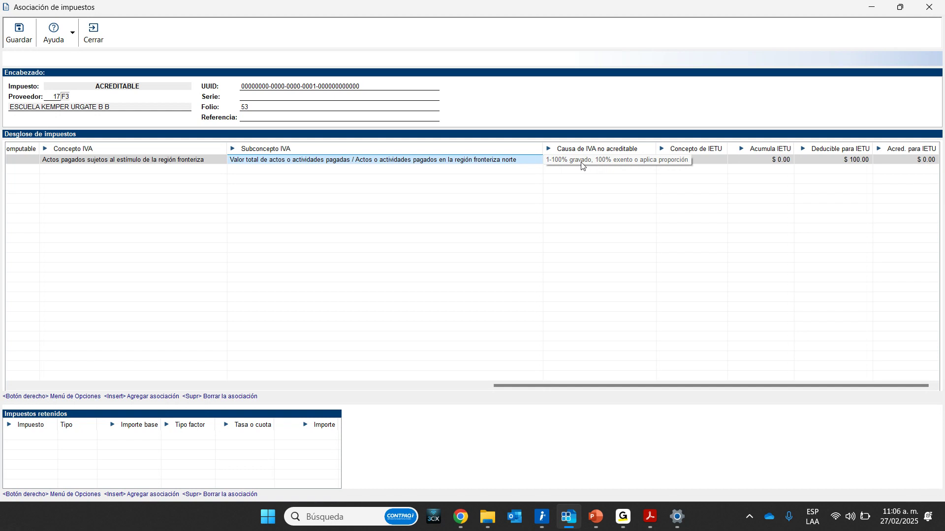
click(20, 32)
click(34, 89)
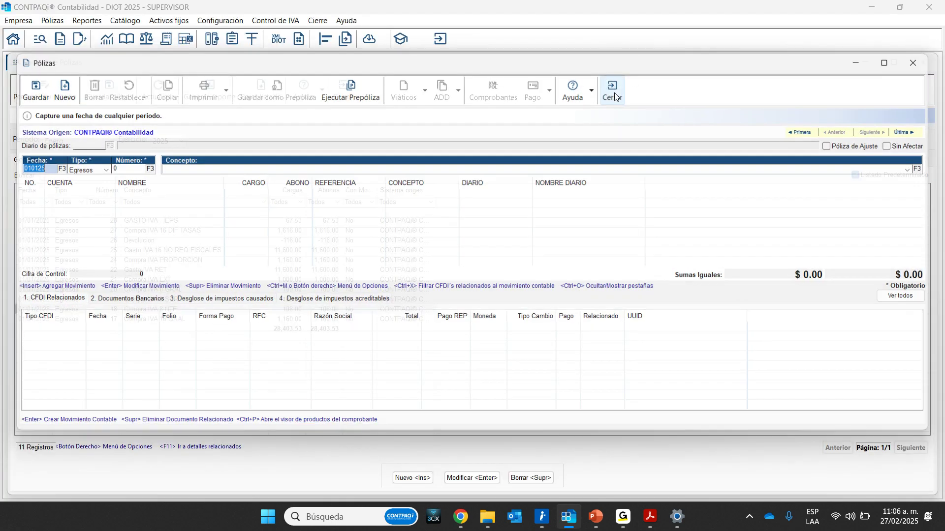
click(614, 92)
Open the Compra IVA 8 SUR policy from the Listado de Pólizas.
click(163, 309)
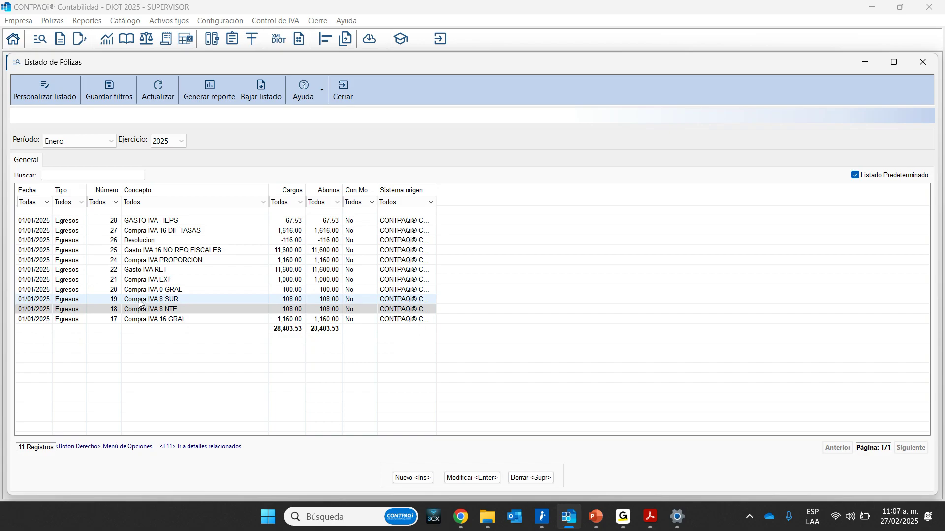
click(139, 304)
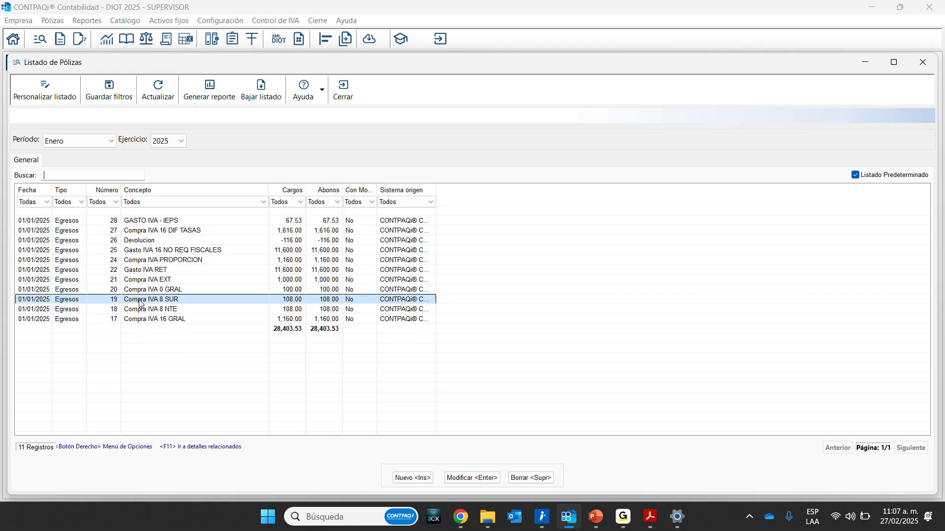
double_click(139, 303)
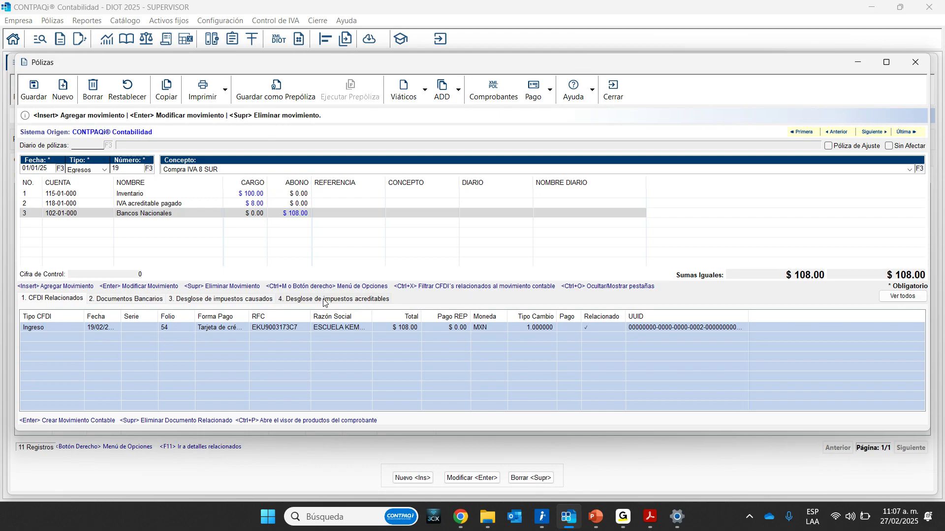
Register the Compra IVA 8 SUR policy's IVA control from its CFDI and open the resulting tax association in a maximized window.
click(441, 90)
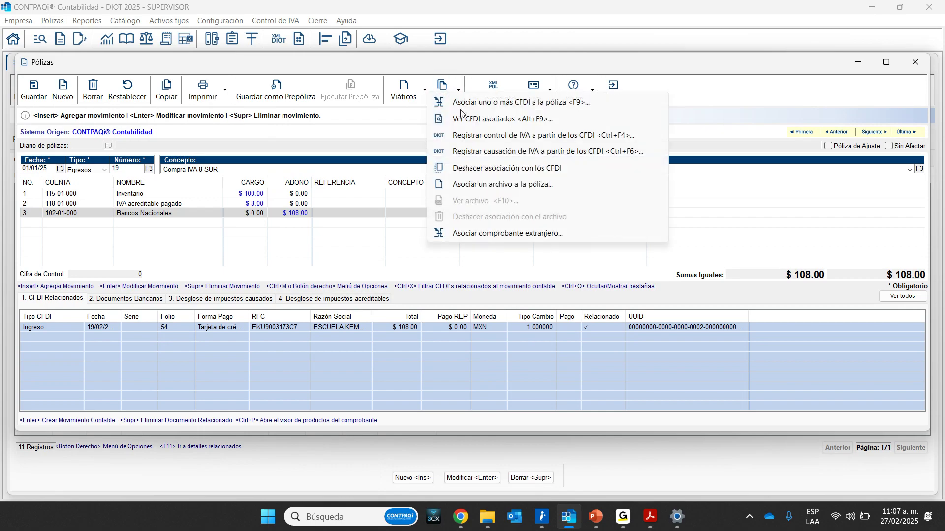
click(521, 135)
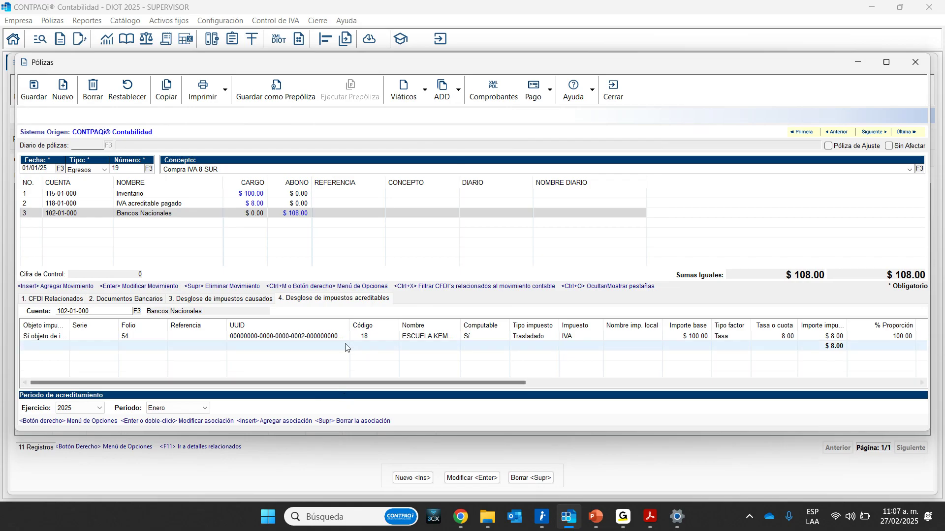
double_click(329, 336)
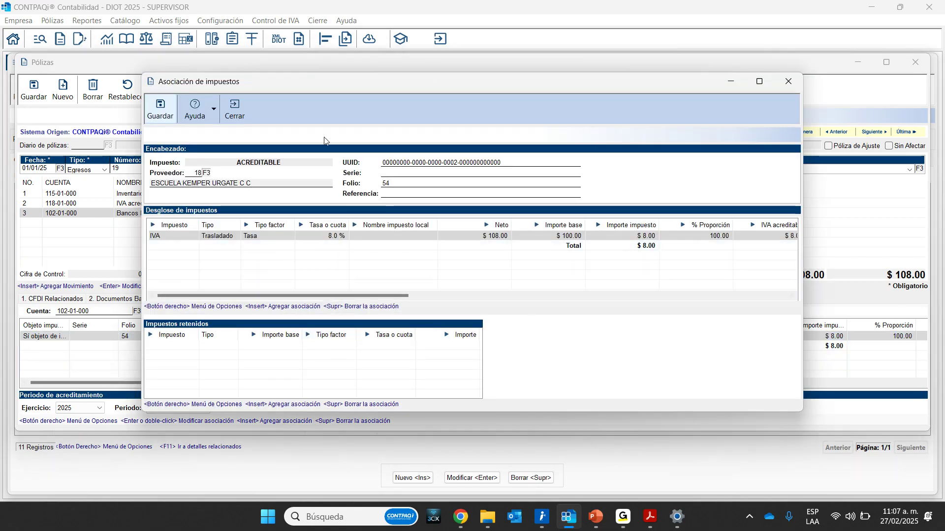
click(760, 82)
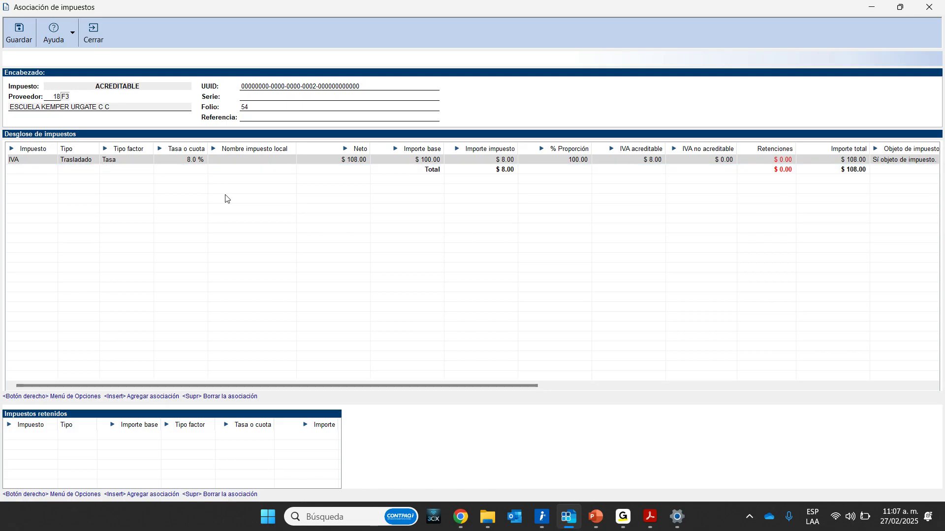
Set the tax row's Subconcepto IVA to Valor total de actos o actividades pagadas / Actos o actividades pagados en la región fronteriza sur.
drag(500, 383, 881, 376)
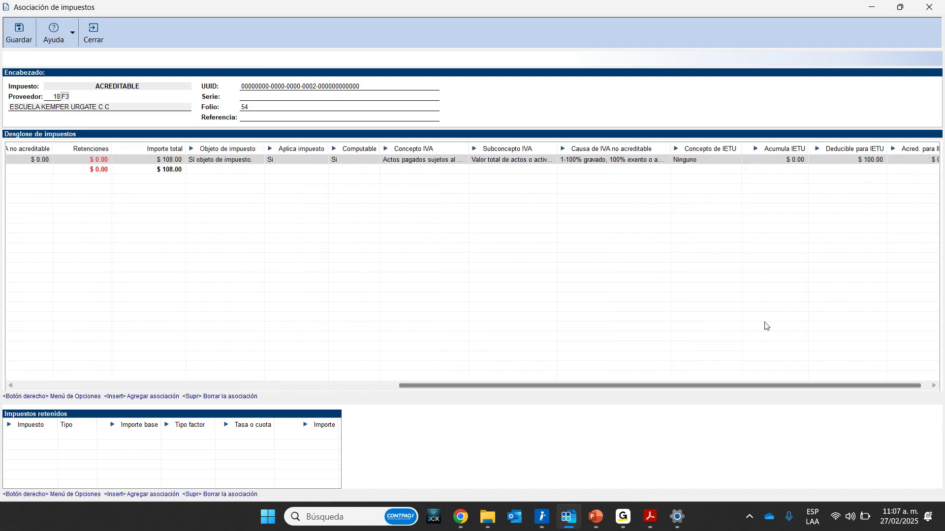
drag(470, 148, 566, 148)
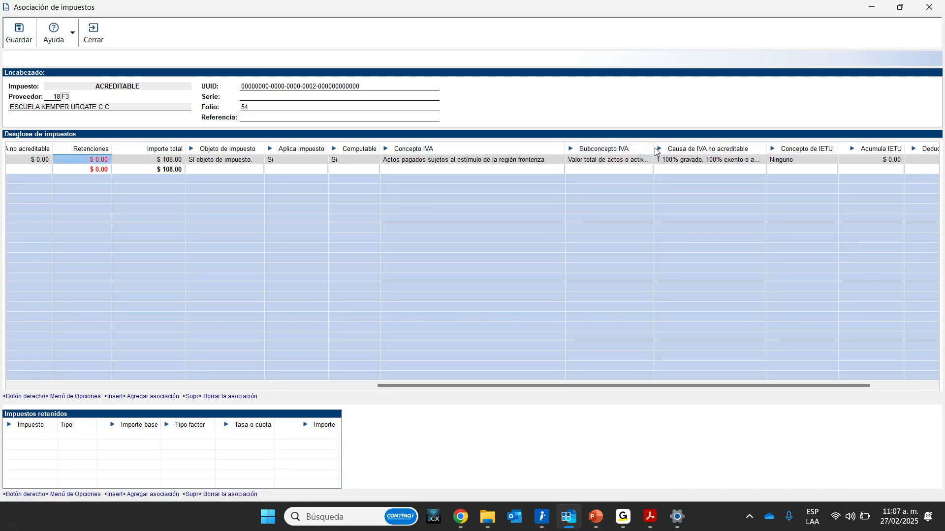
drag(654, 149, 888, 149)
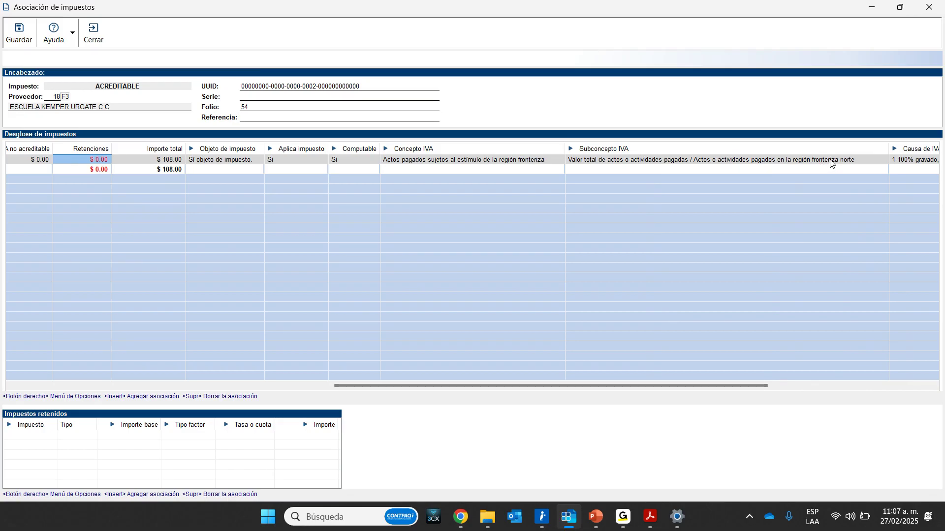
click(717, 162)
click(717, 162)
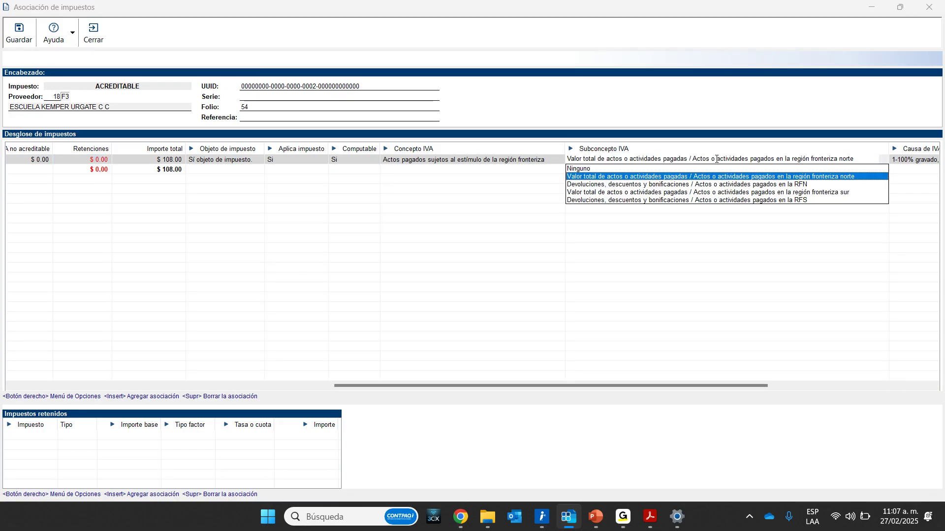
click(812, 193)
Save the tax association and the Compra IVA 8 SUR policy, and close the Pólizas window.
drag(748, 388, 819, 386)
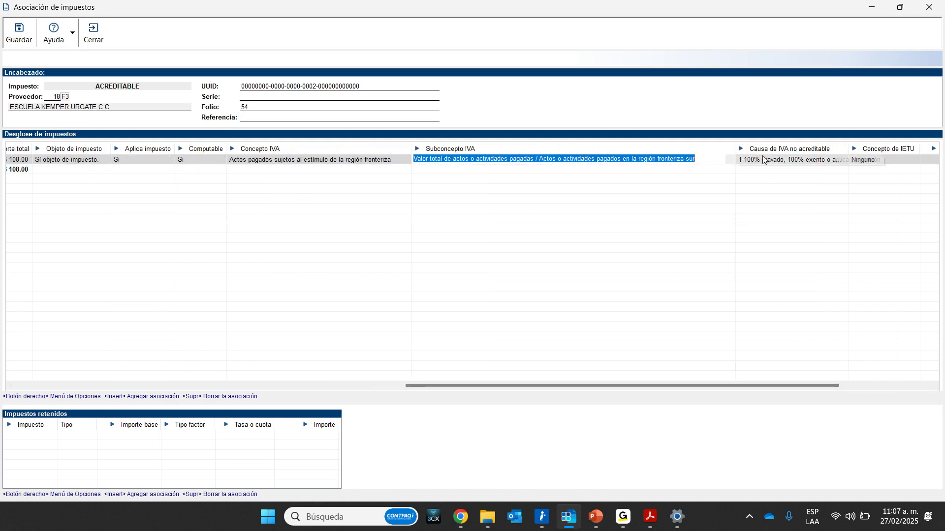
drag(641, 385, 507, 389)
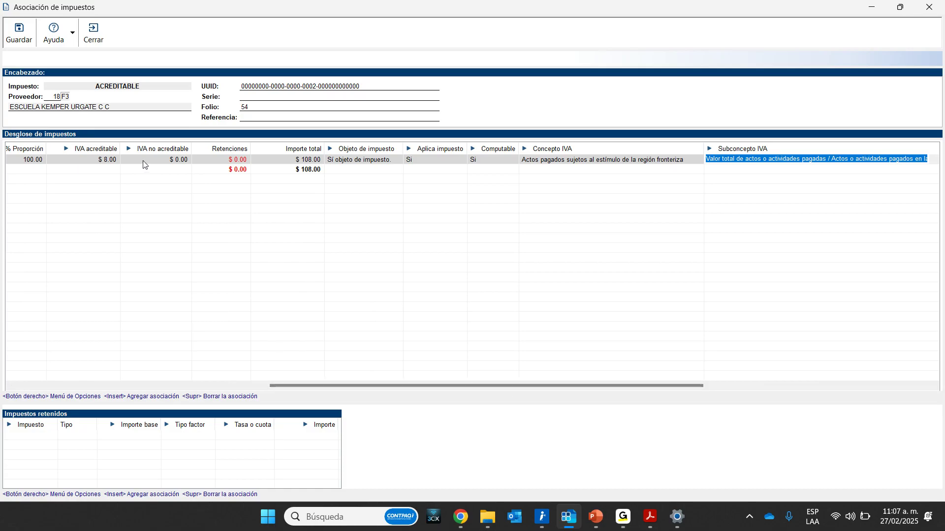
drag(556, 385, 674, 311)
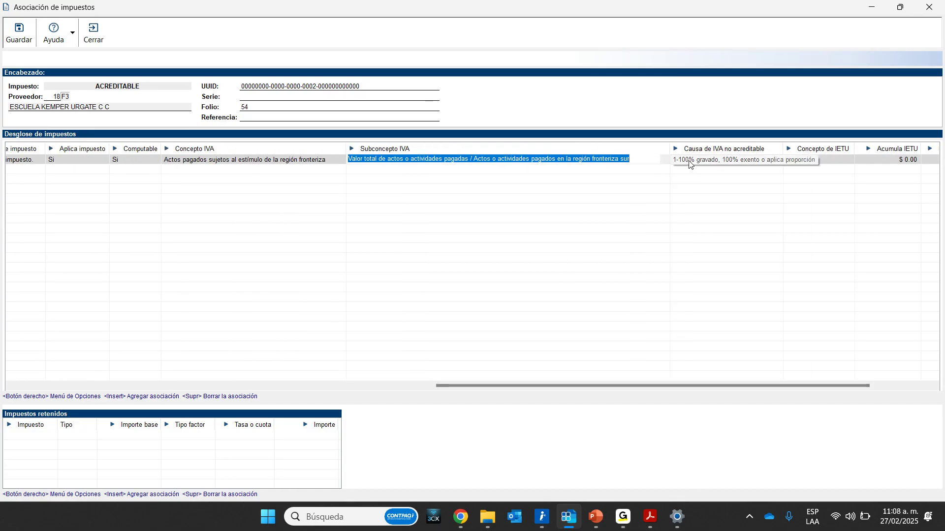
click(19, 33)
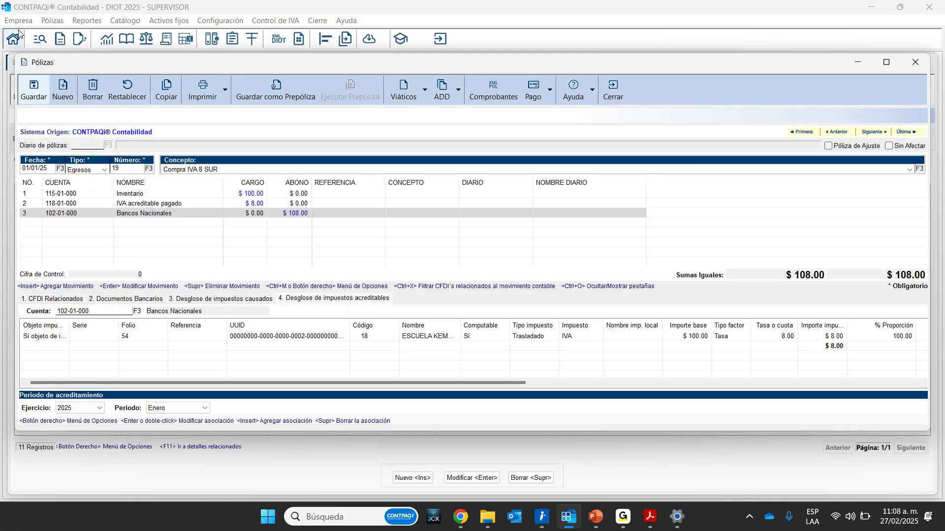
click(124, 91)
click(613, 93)
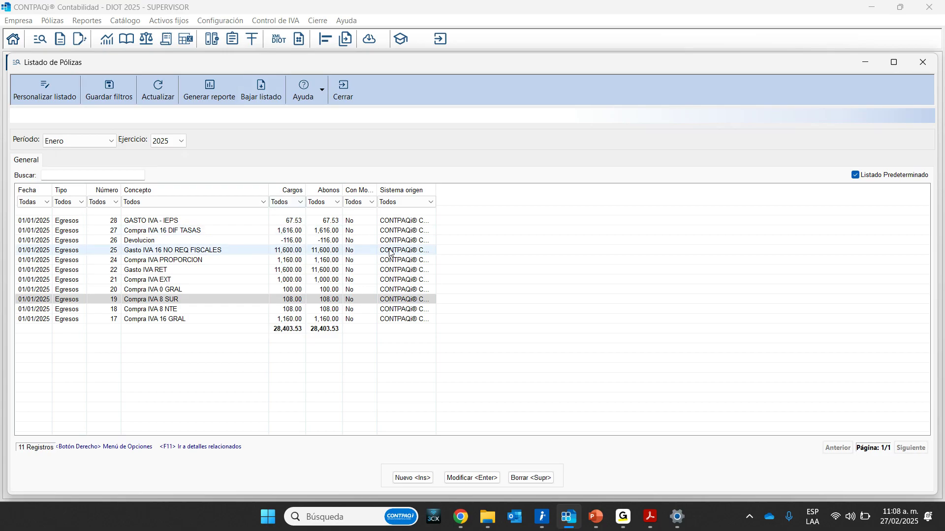
Open the Compra IVA 0 GRAL policy from the Listado de Pólizas.
click(139, 292)
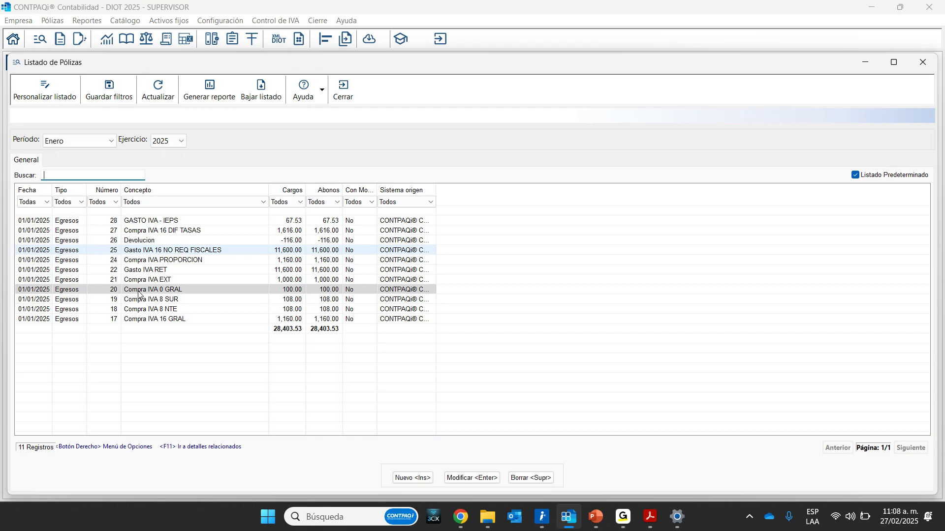
click(139, 293)
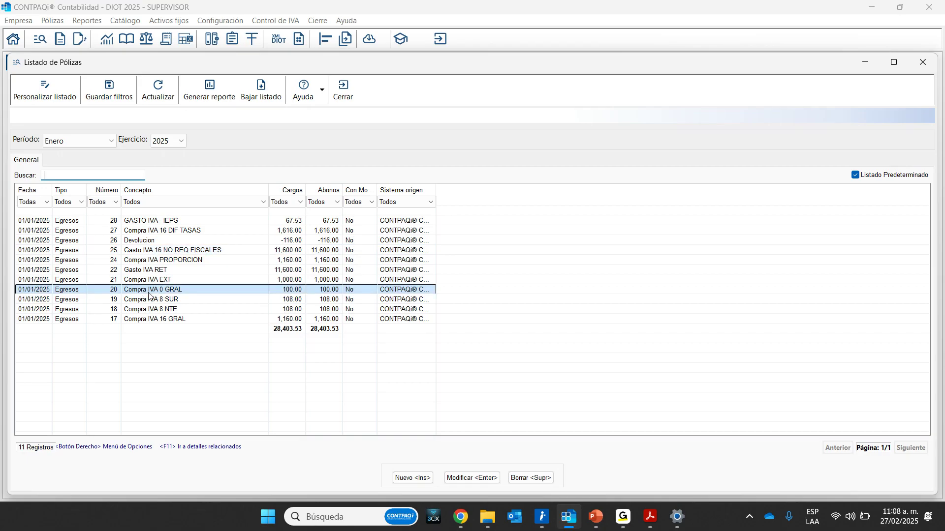
double_click(136, 294)
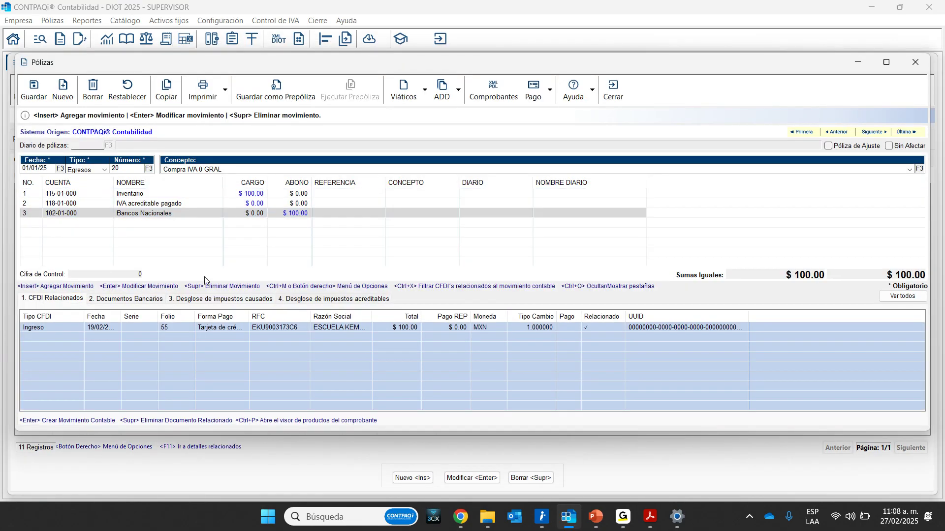
Register the Compra IVA 0 GRAL policy's IVA control from its CFDI and open the resulting tax association in a maximized window.
click(461, 99)
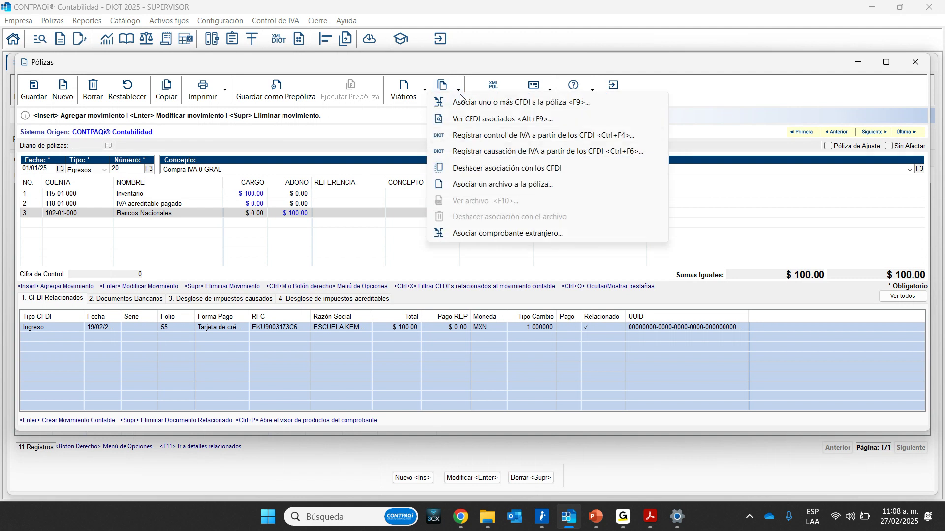
click(493, 138)
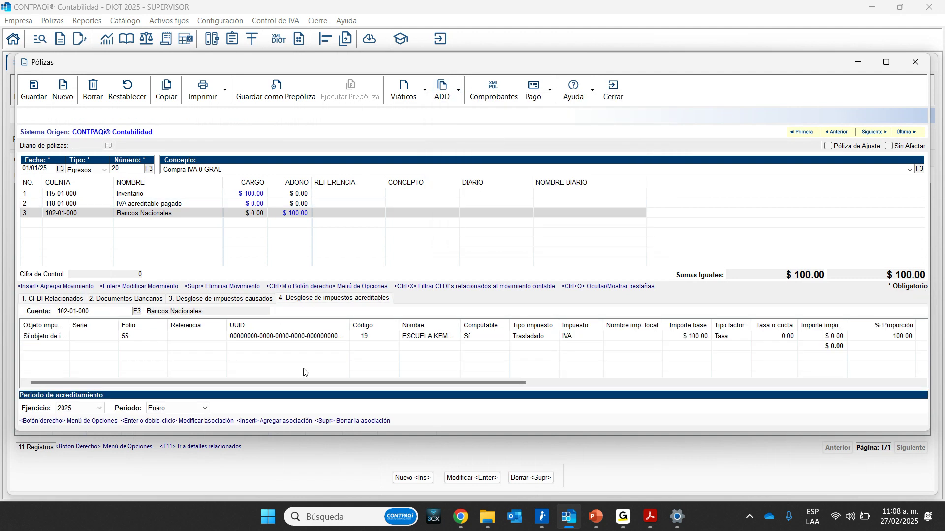
double_click(311, 337)
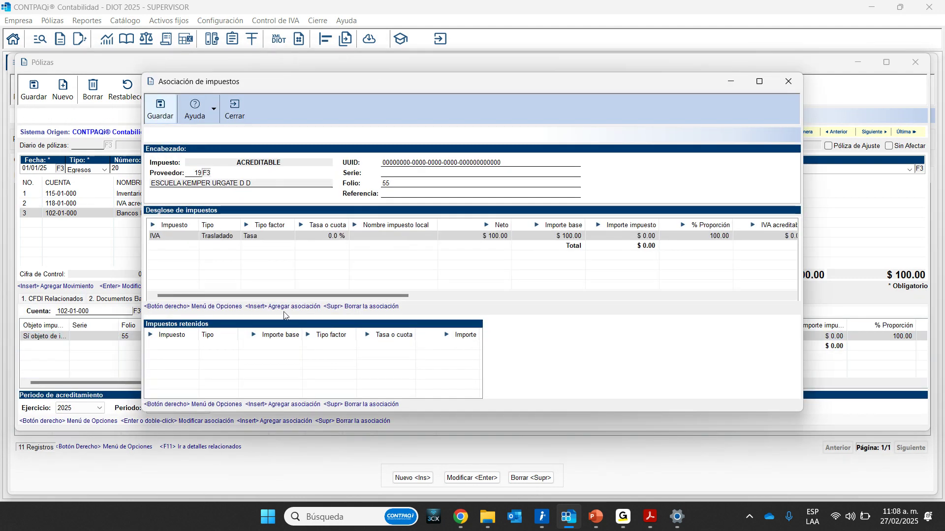
click(749, 86)
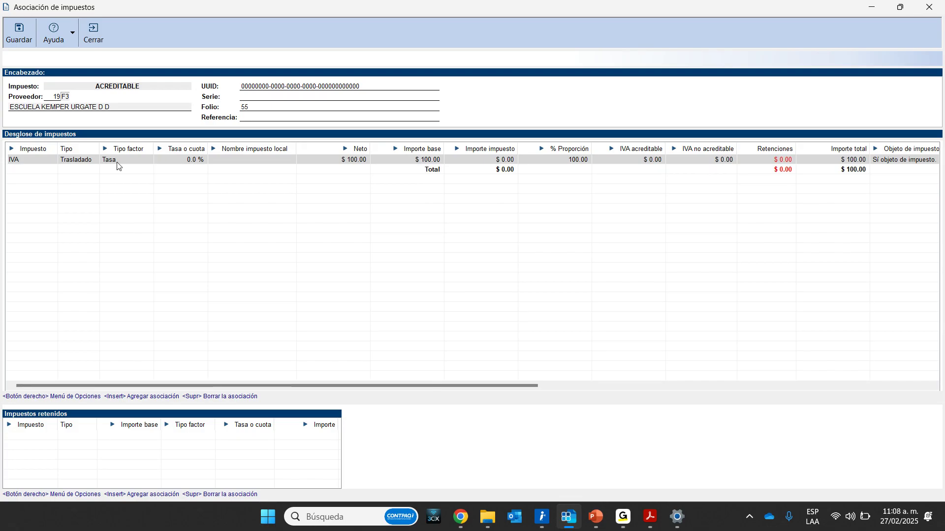
Examine the Concepto IVA and Subconcepto IVA assigned to the 0% tax row, along with the options available for each.
drag(513, 385, 641, 385)
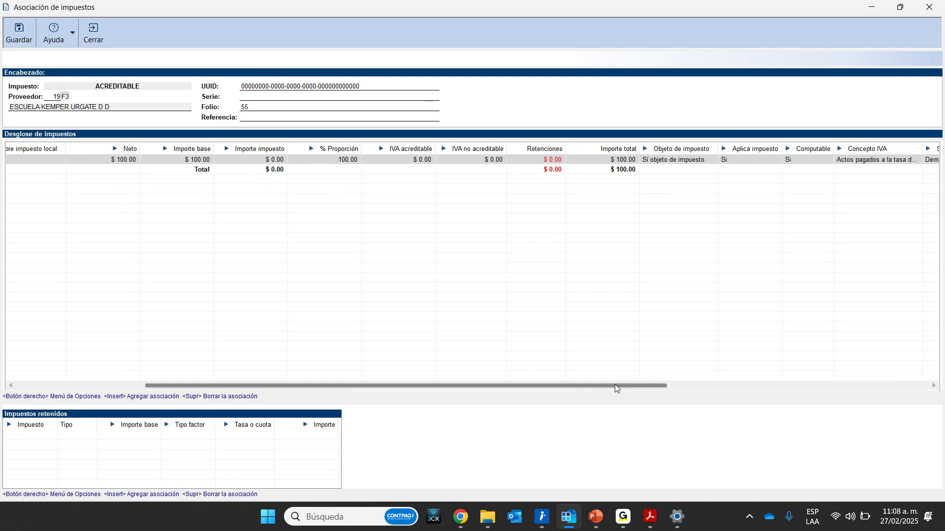
drag(601, 386, 899, 383)
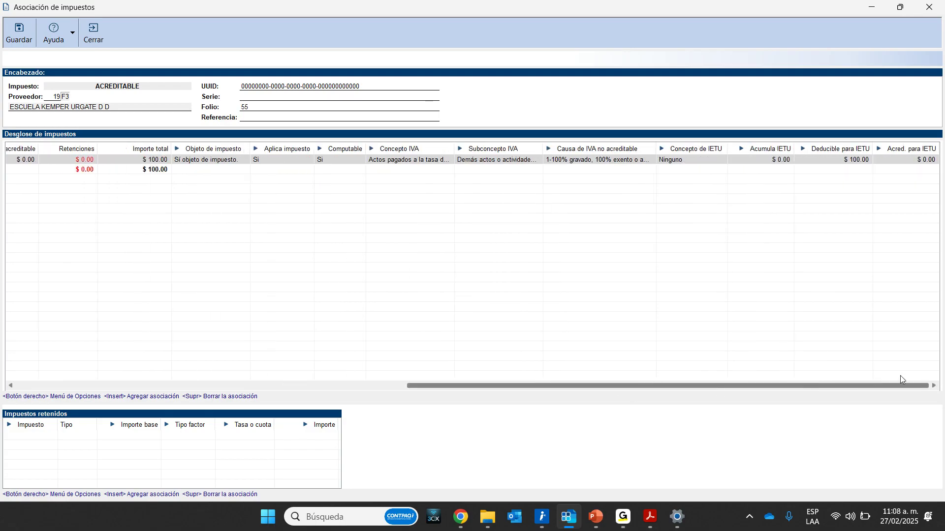
drag(452, 145, 516, 146)
click(396, 167)
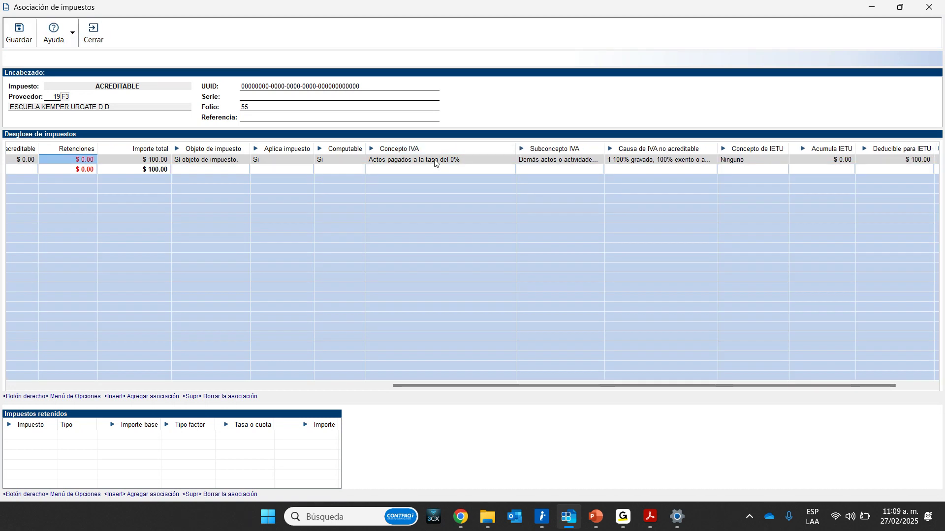
click(469, 159)
click(469, 159)
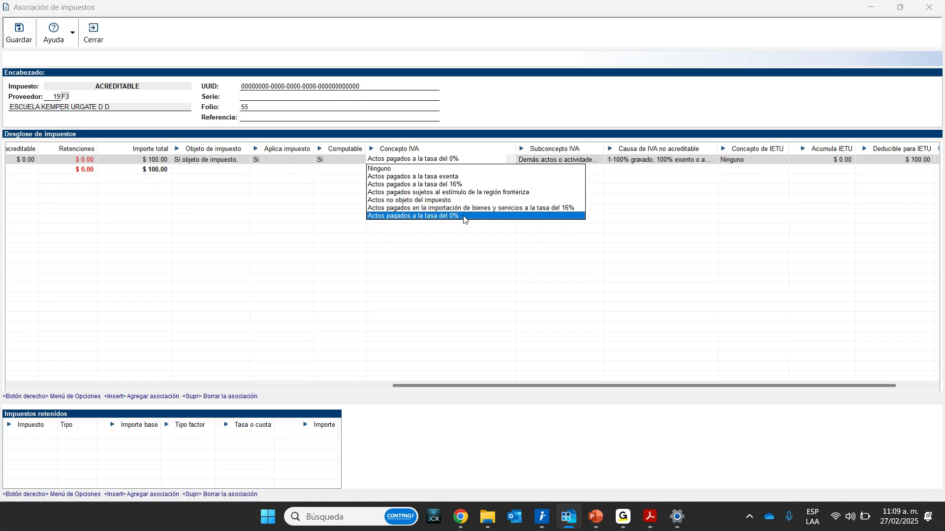
click(472, 266)
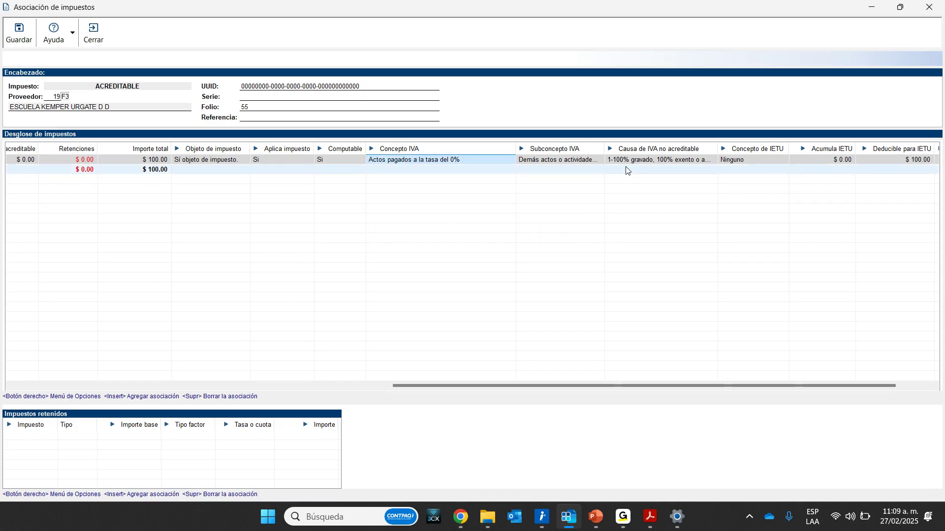
drag(604, 147, 755, 146)
click(603, 163)
click(603, 162)
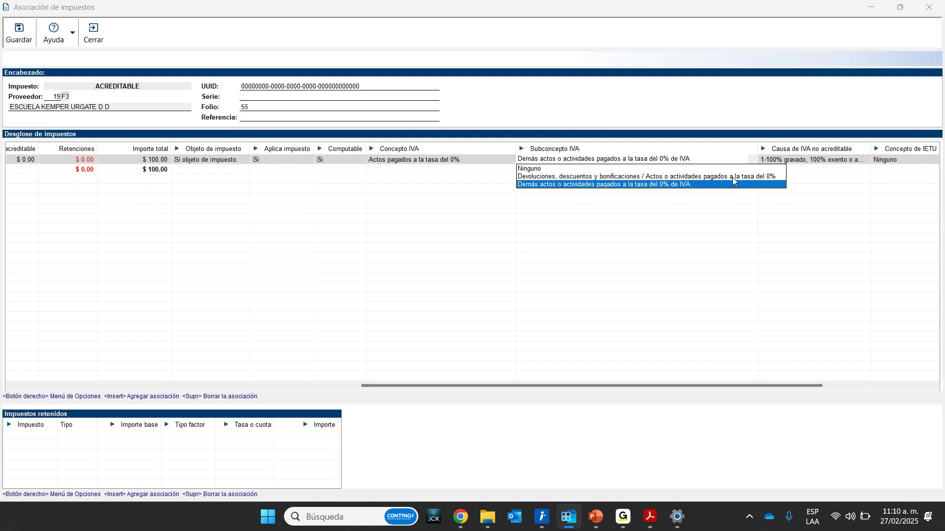
click(661, 235)
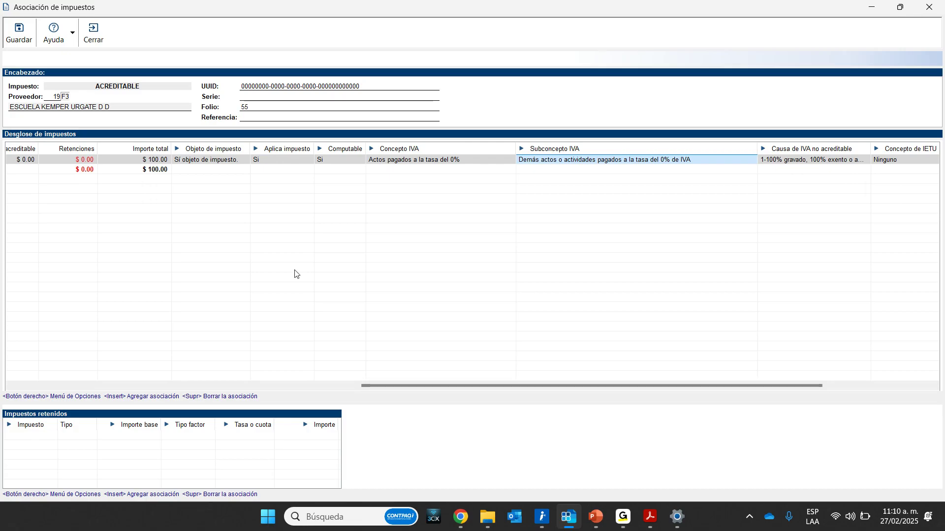
Save the tax association and the Compra IVA 0 GRAL policy, and close the Pólizas window.
click(16, 37)
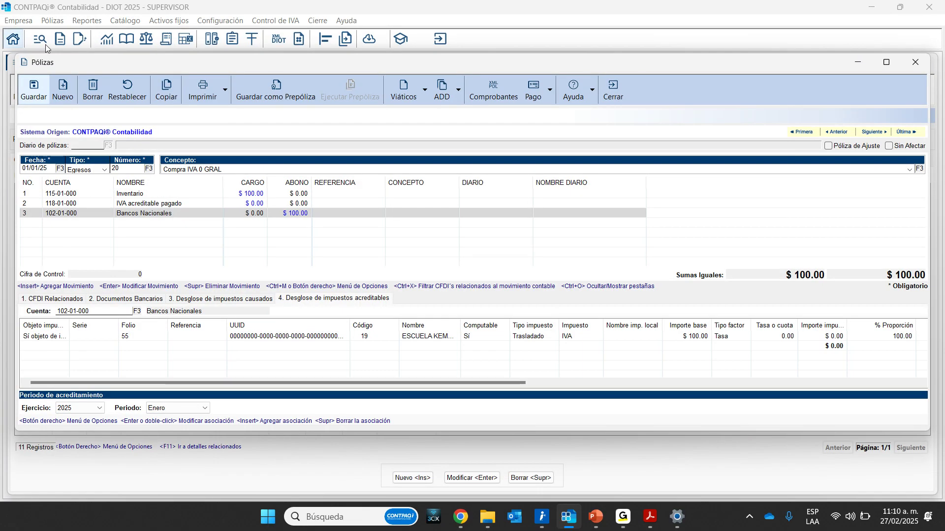
click(73, 103)
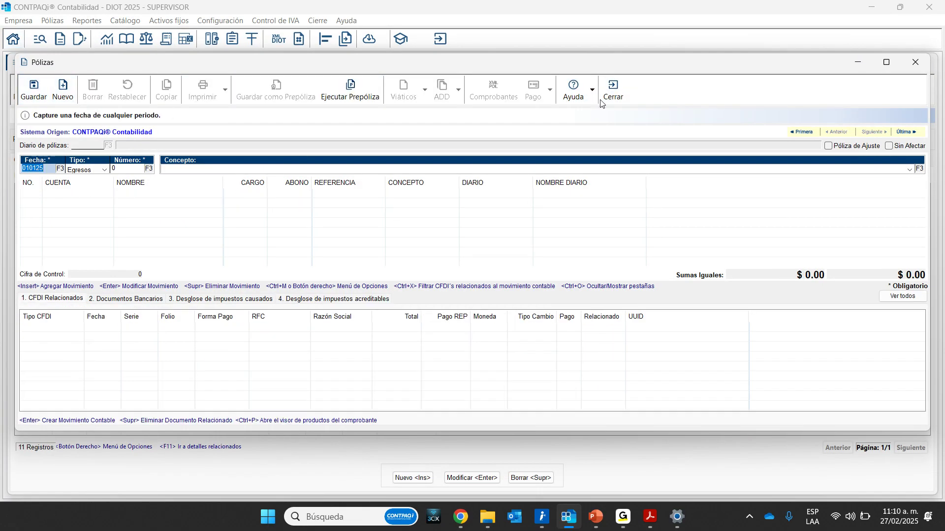
click(614, 92)
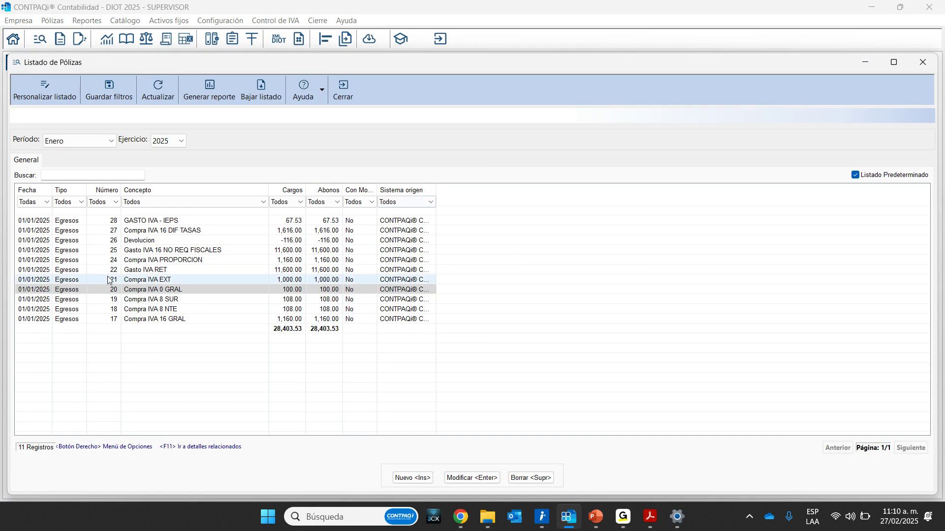
Open the Compra IVA EXT policy from the Listado de Pólizas.
click(160, 289)
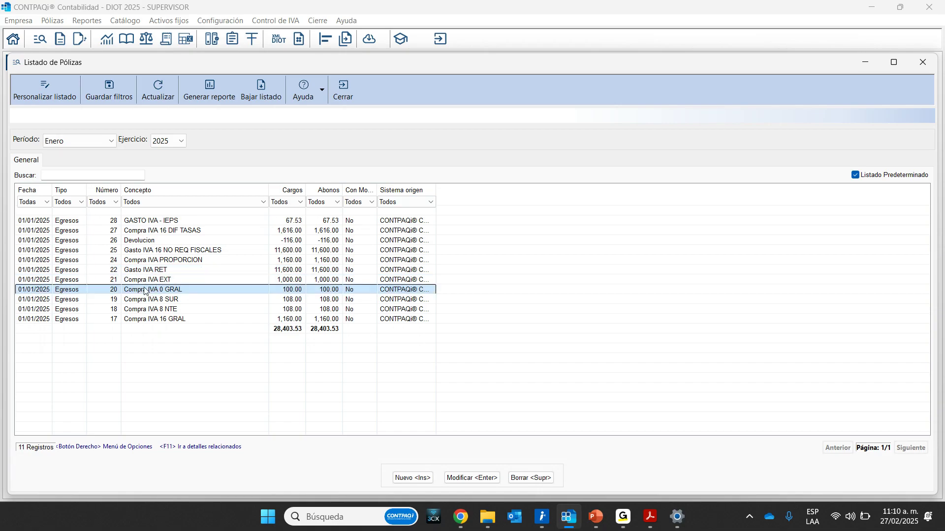
click(146, 281)
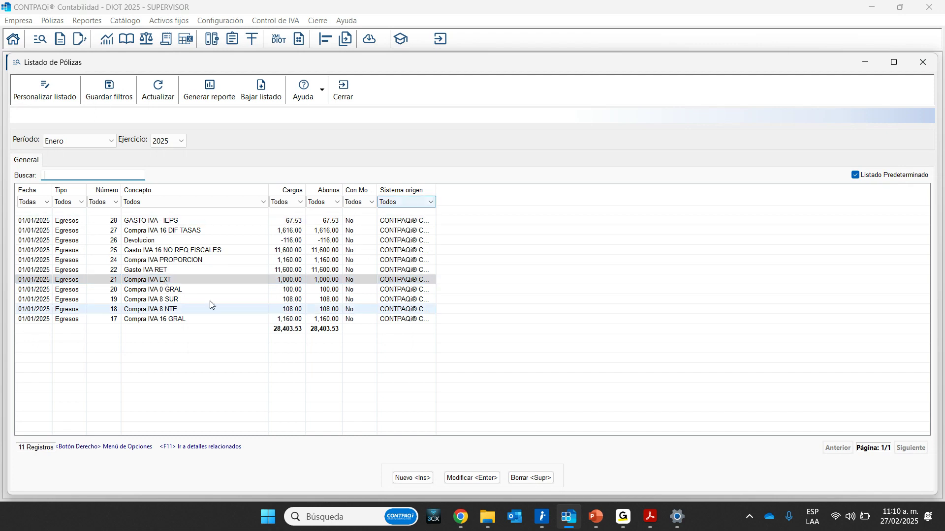
double_click(138, 284)
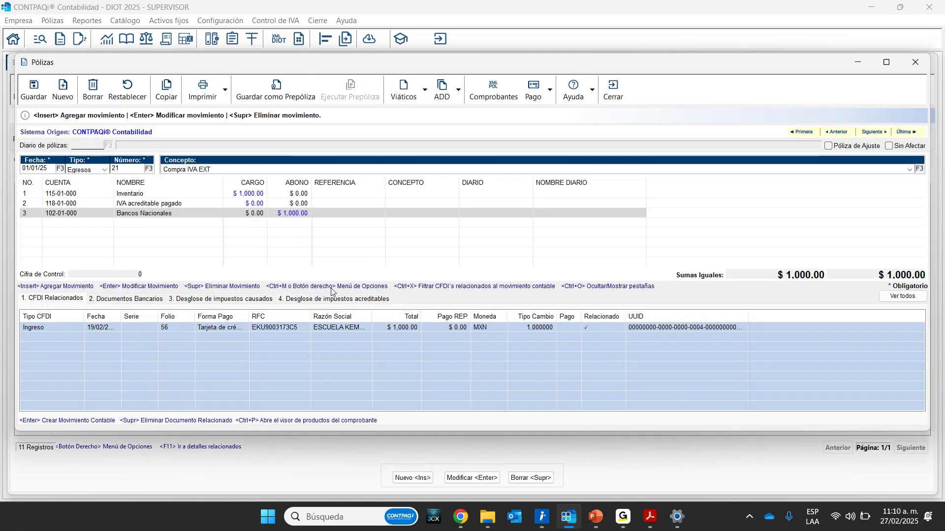
Register the Compra IVA EXT policy's IVA control from its CFDI and open the resulting tax association in a maximized window.
click(457, 91)
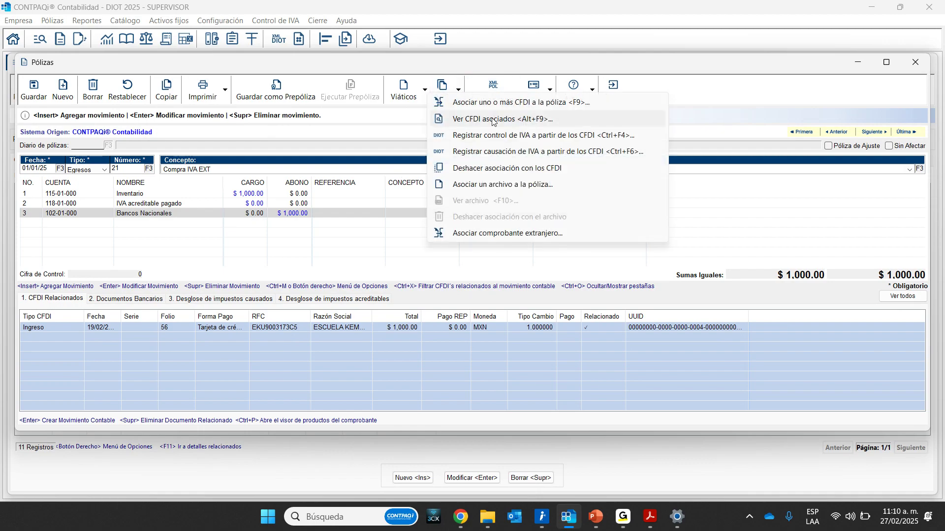
click(492, 135)
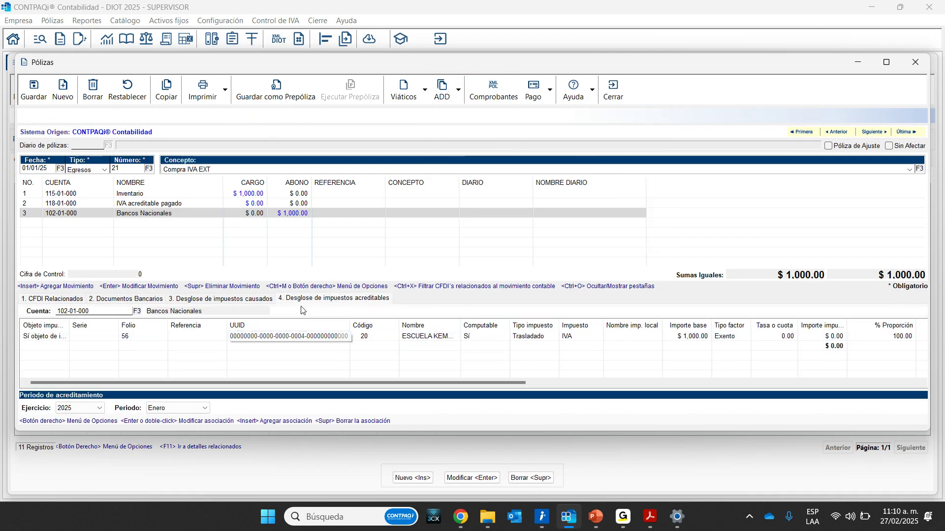
click(293, 339)
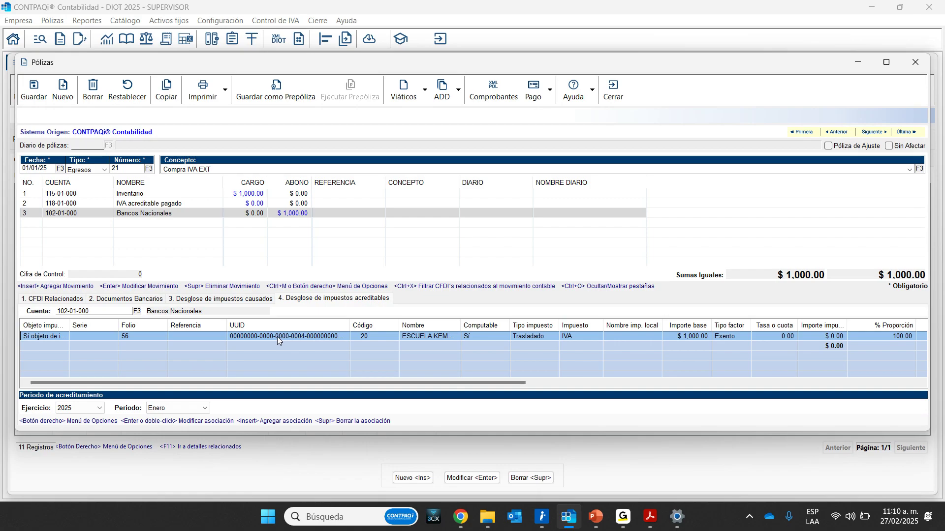
double_click(296, 336)
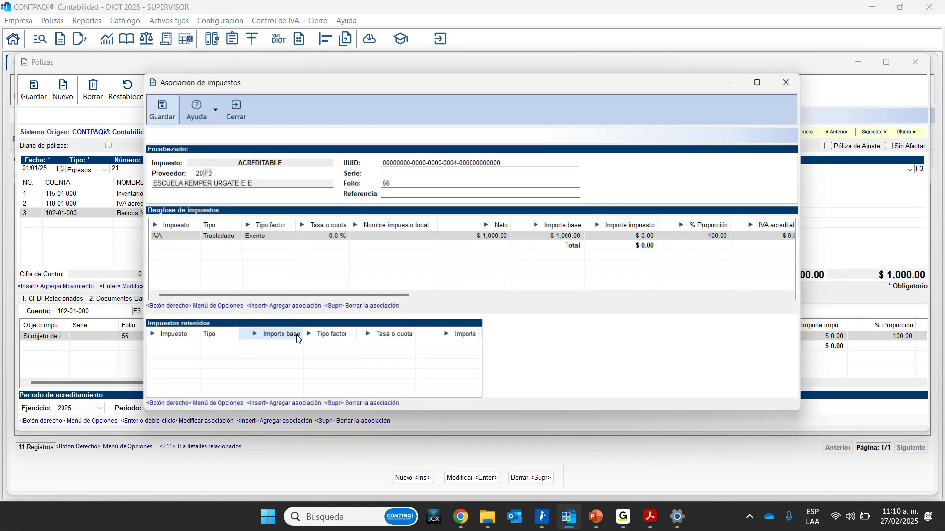
click(757, 82)
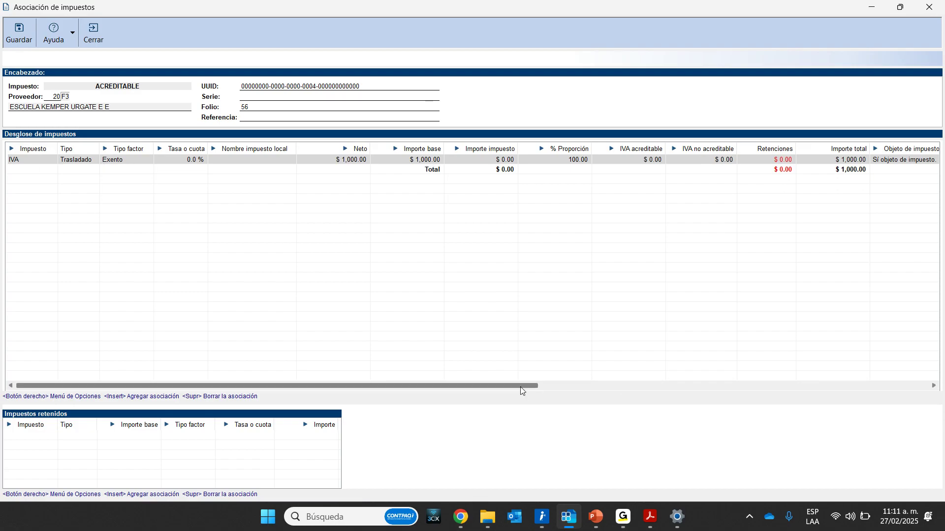
Examine the exempt tax row's amounts, and its assigned Concepto IVA and Subconcepto IVA with their available options.
drag(520, 386, 594, 386)
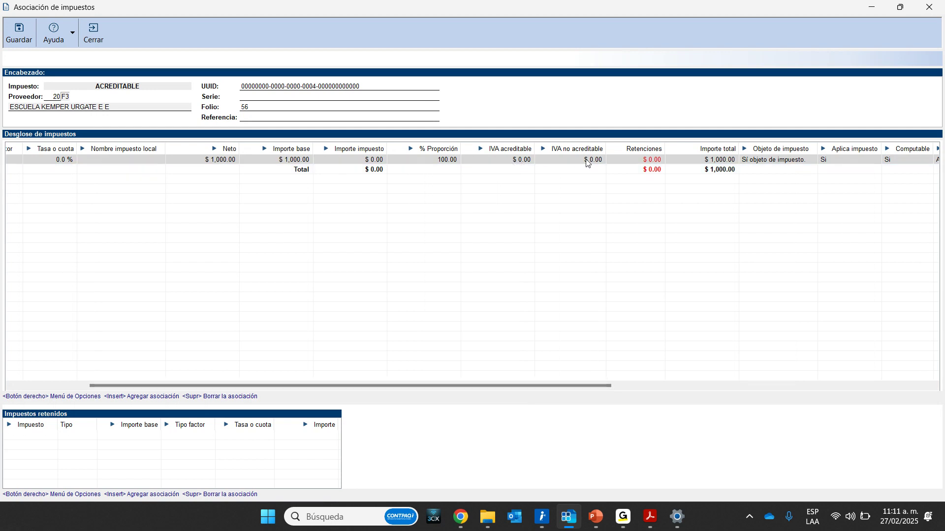
drag(375, 386, 278, 390)
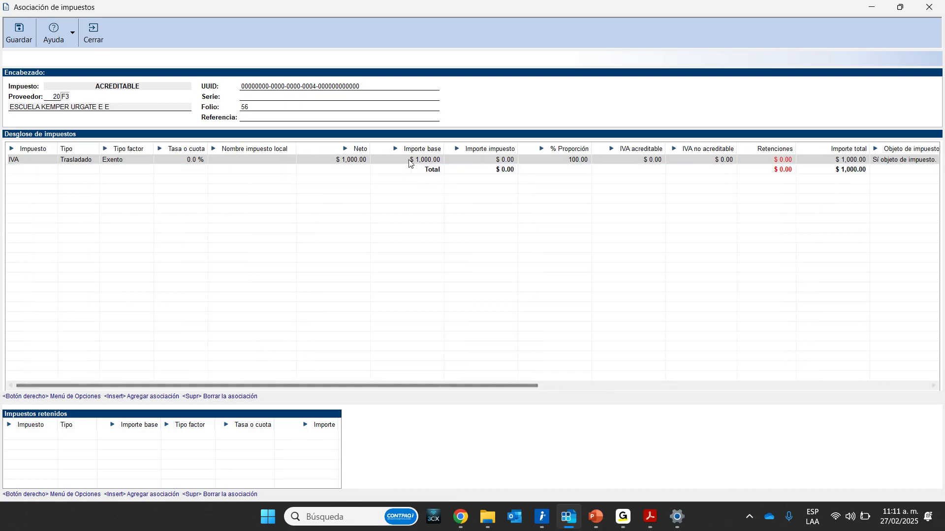
drag(501, 386, 864, 386)
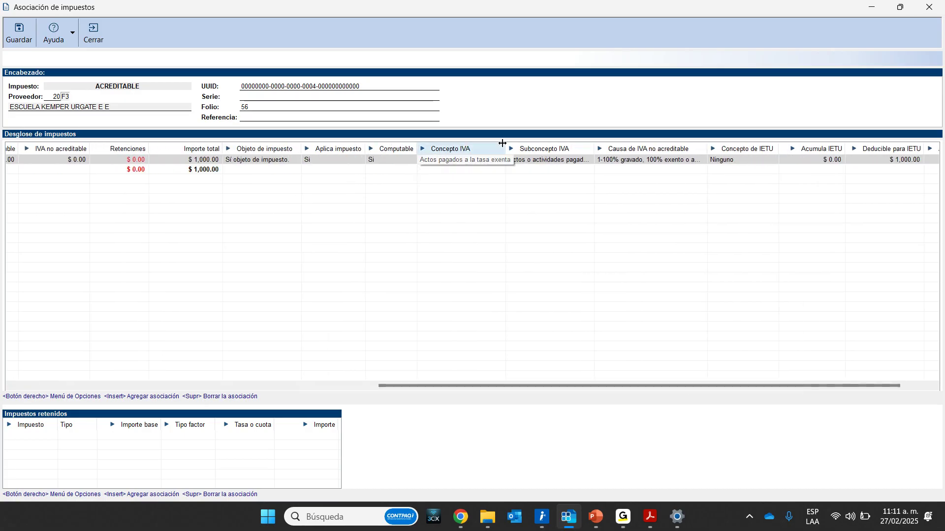
drag(503, 144, 551, 143)
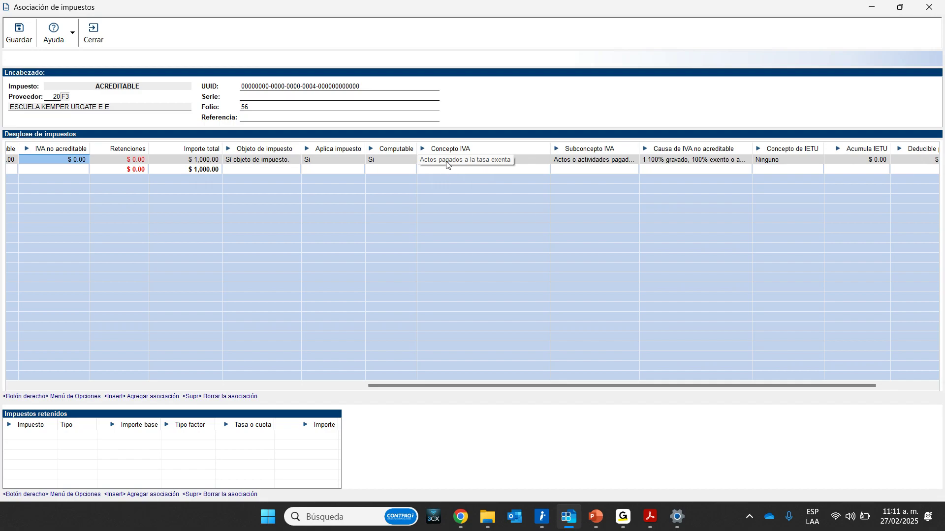
double_click(503, 161)
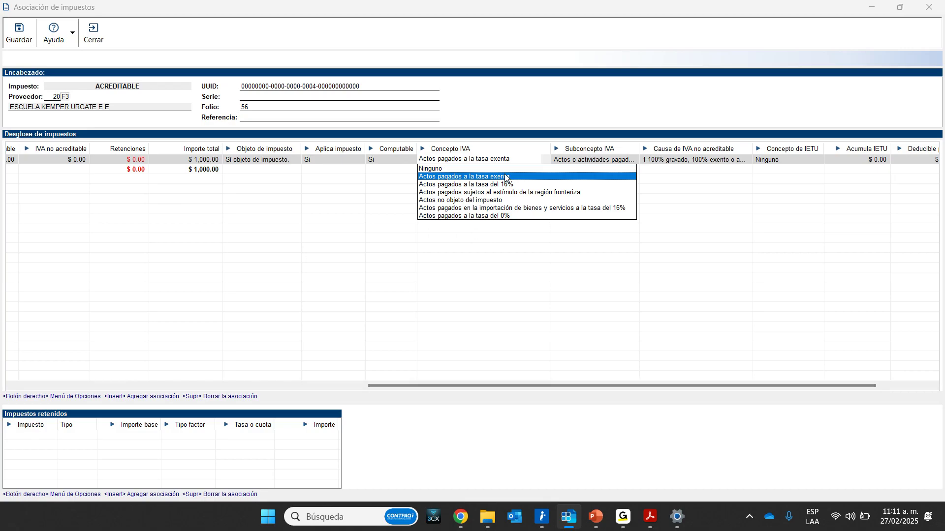
click(540, 130)
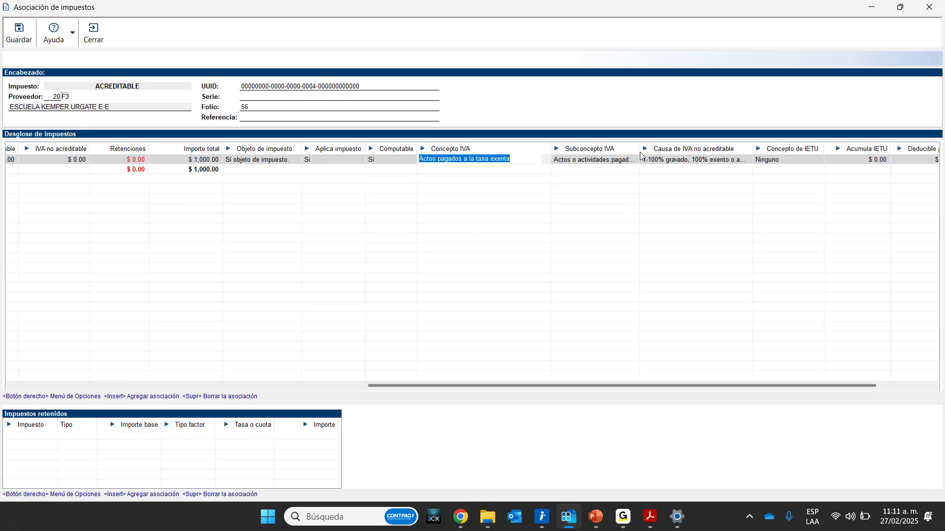
drag(640, 147, 816, 142)
click(625, 160)
click(625, 159)
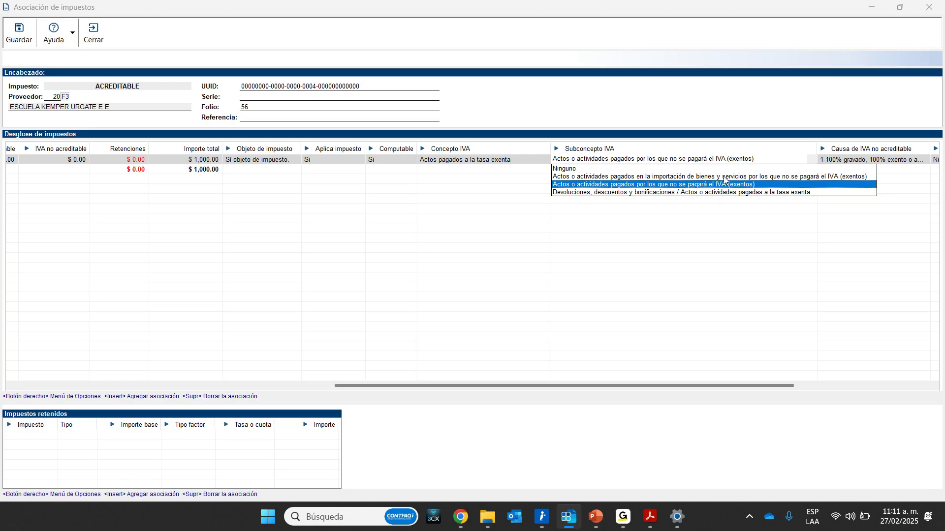
click(722, 277)
drag(736, 387, 790, 386)
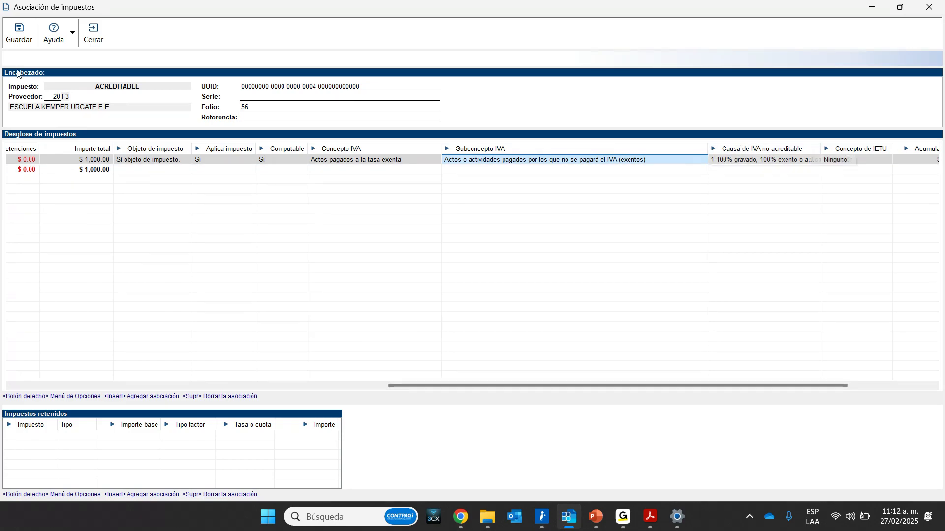
Save the tax association and the Compra IVA EXT policy, and close the Pólizas window.
click(20, 33)
click(35, 77)
click(615, 96)
Open the Gasto IVA RET policy from the Listado de Pólizas.
click(177, 269)
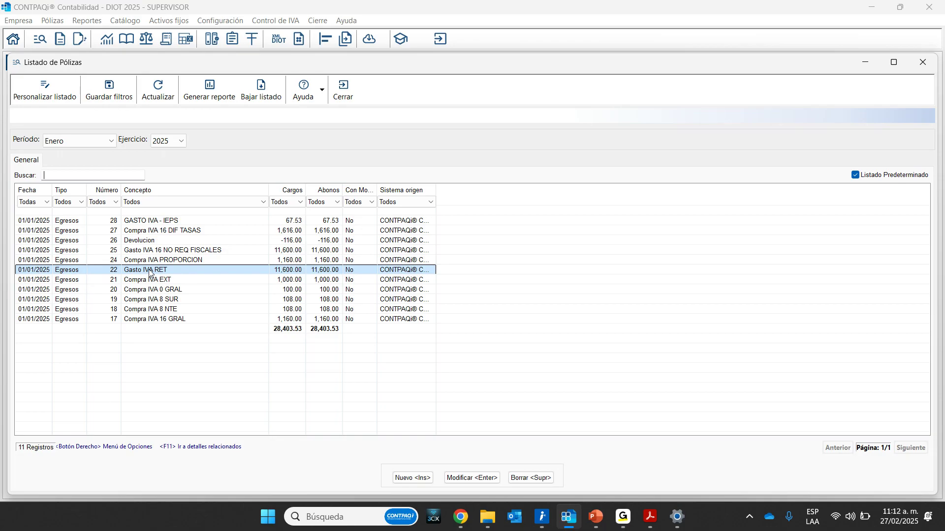
double_click(150, 271)
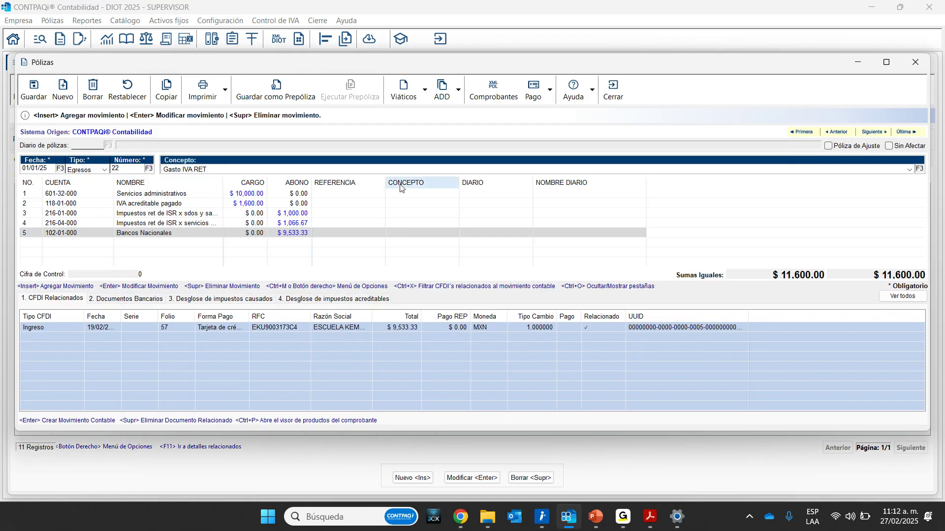
Register the Gasto IVA RET policy's IVA control from its CFDI and open the resulting tax association in a maximized window.
click(458, 90)
click(494, 140)
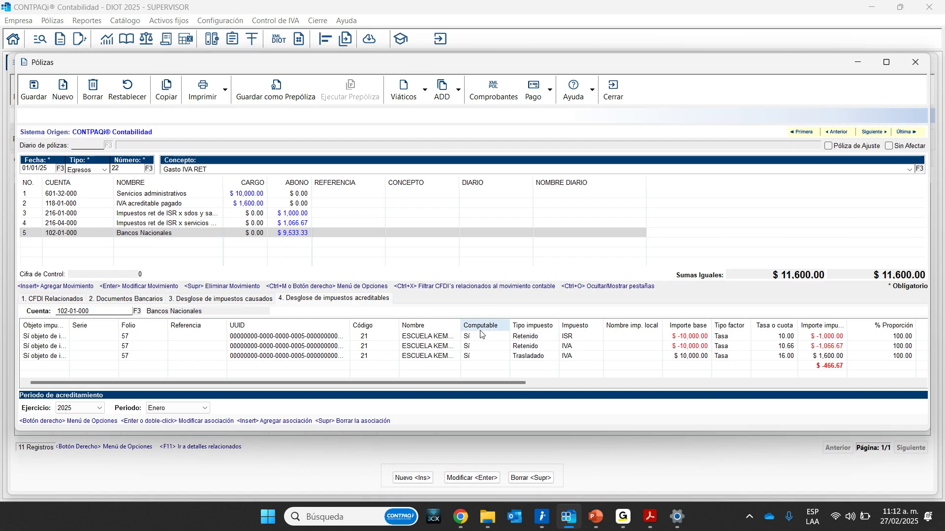
drag(461, 326, 539, 327)
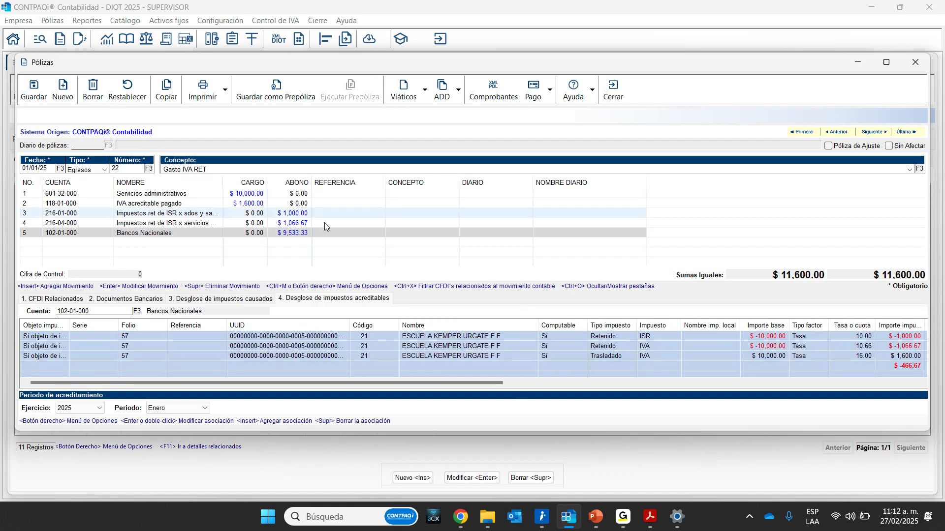
click(887, 62)
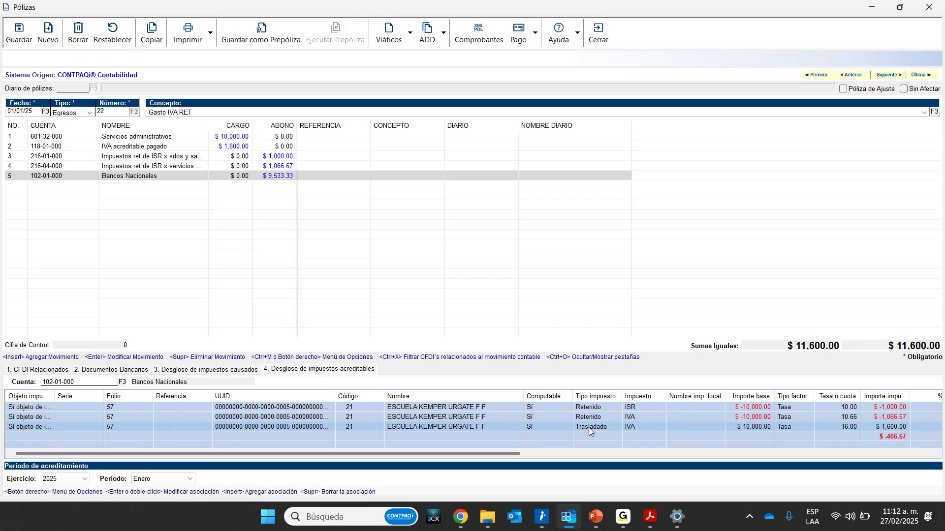
double_click(328, 427)
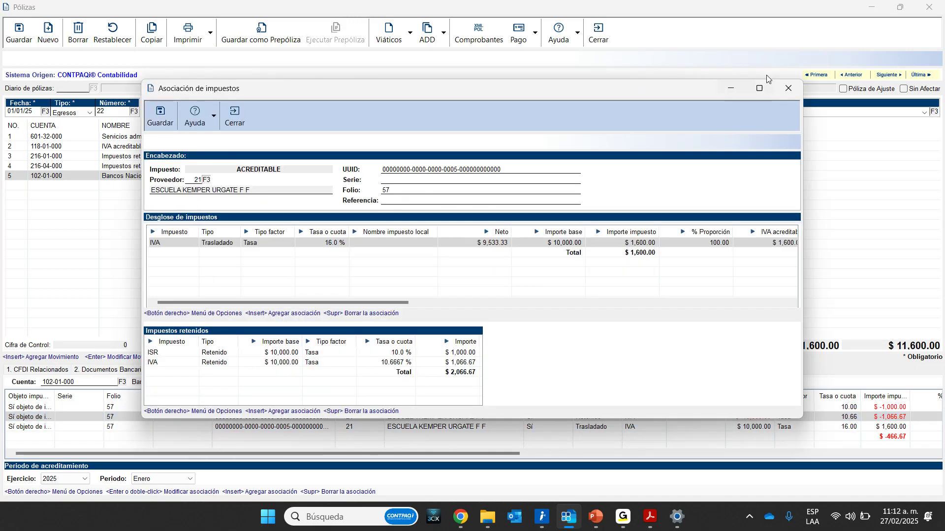
click(759, 88)
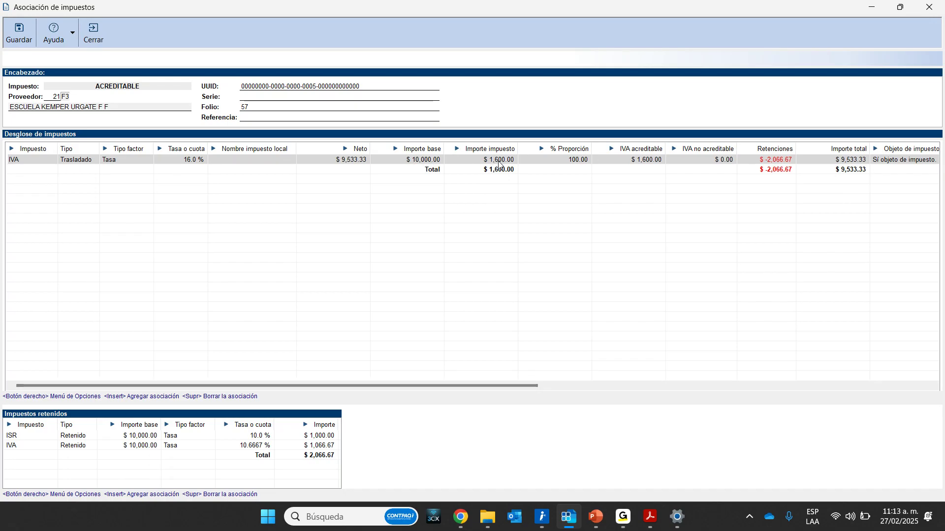
Examine the withheld ISR and IVA rows, and the IVA row's Retenciones, Concepto IVA, Subconcepto IVA and Causa de IVA no acreditable.
click(221, 439)
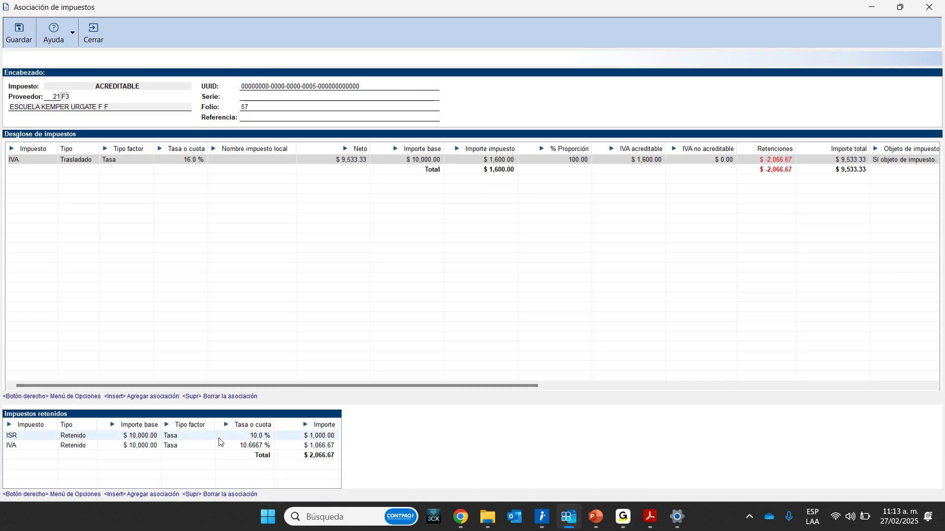
click(148, 436)
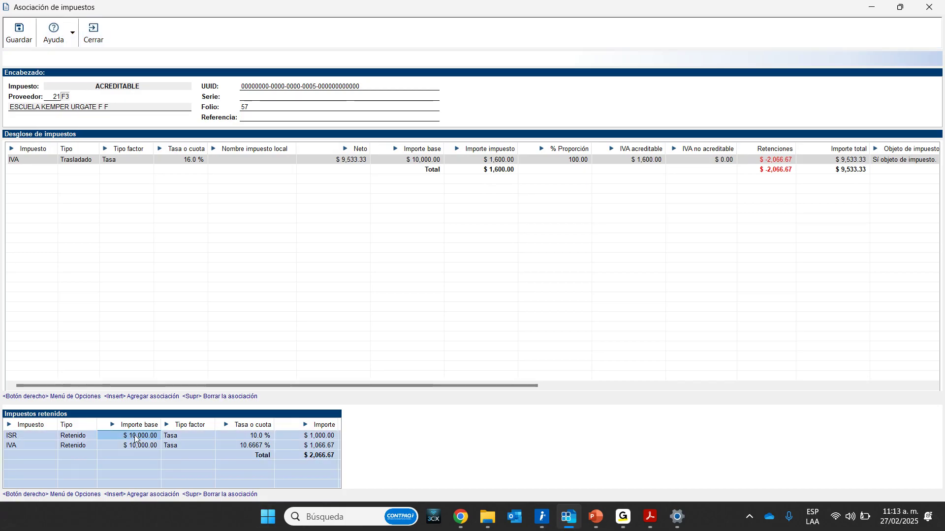
click(79, 445)
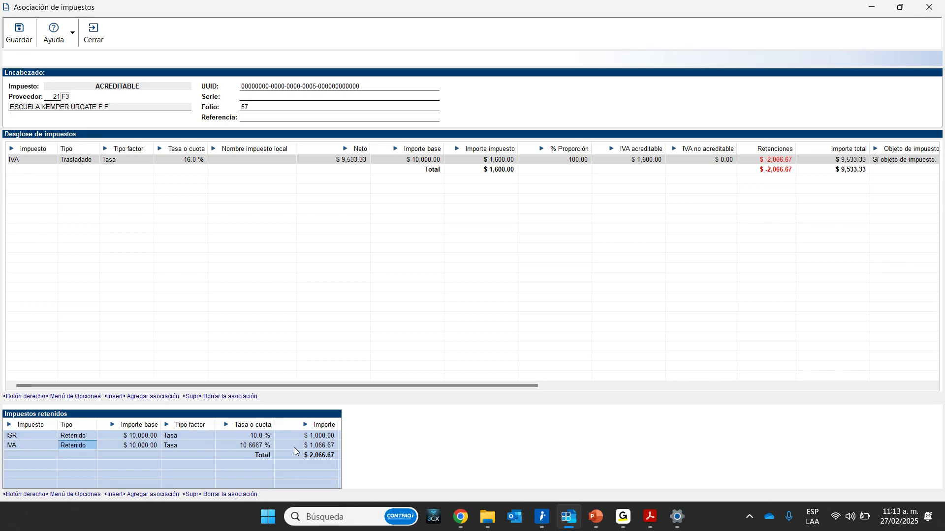
drag(453, 386, 639, 391)
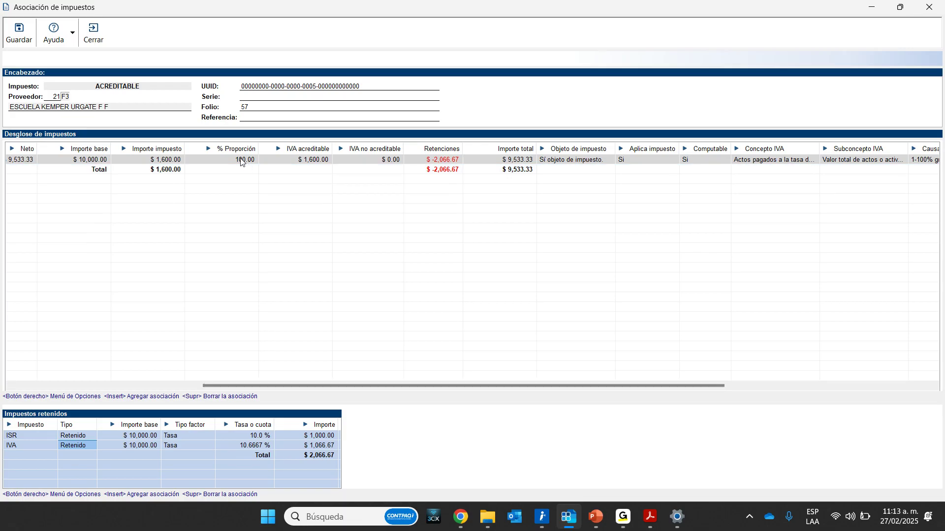
drag(300, 386, 253, 386)
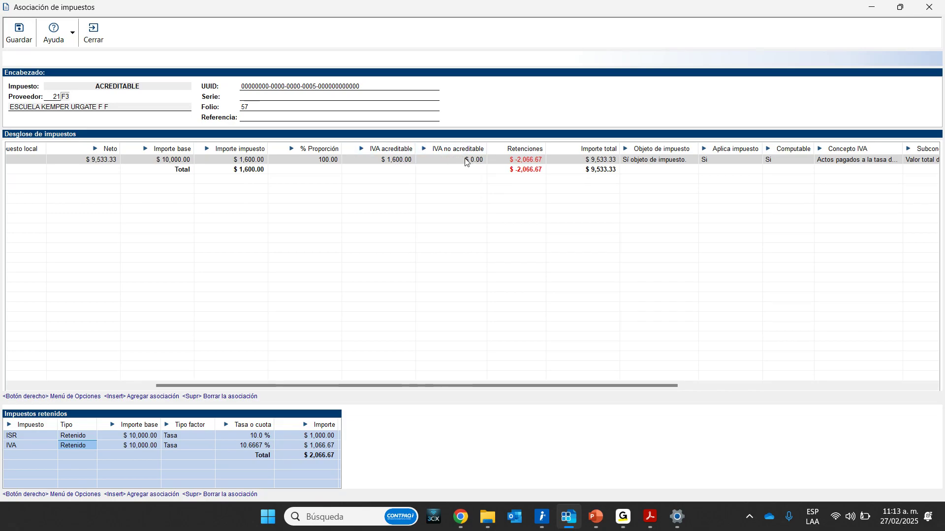
drag(534, 385, 774, 386)
drag(482, 386, 289, 388)
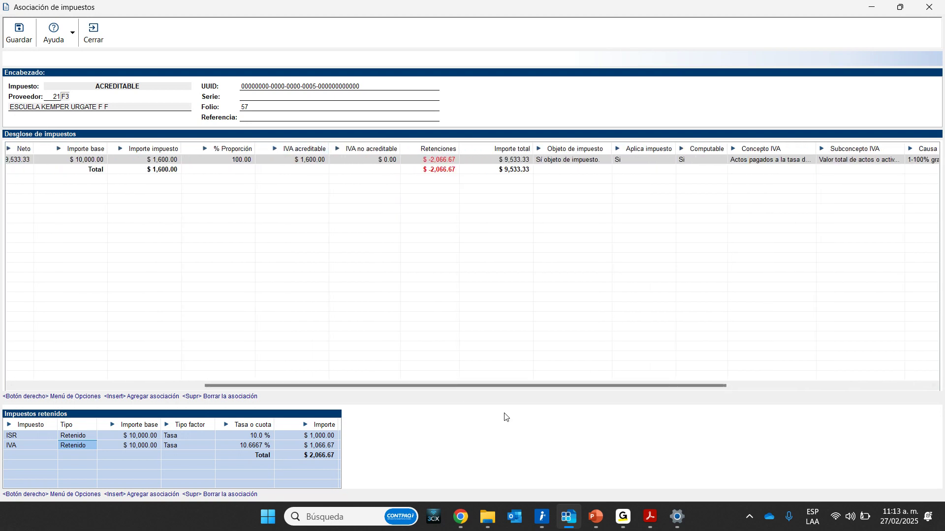
drag(481, 383, 649, 375)
drag(497, 147, 518, 148)
click(452, 169)
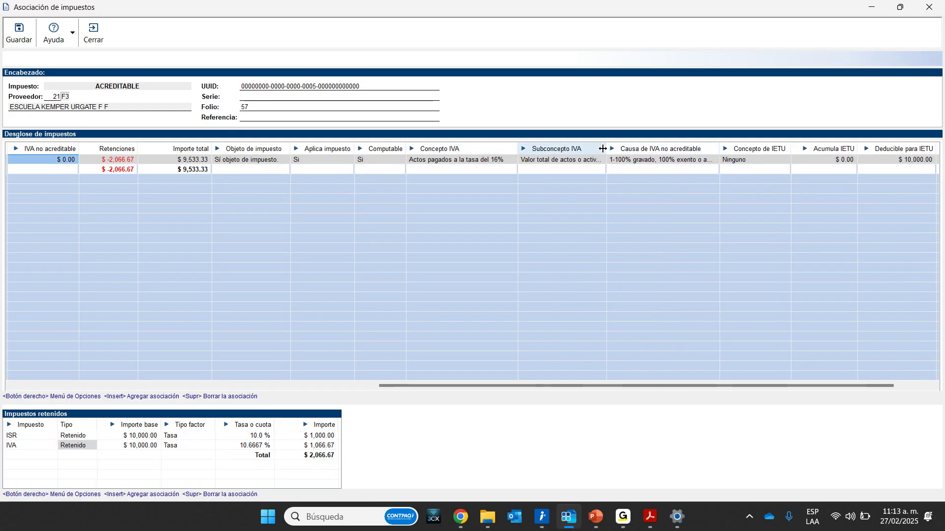
drag(602, 148, 770, 148)
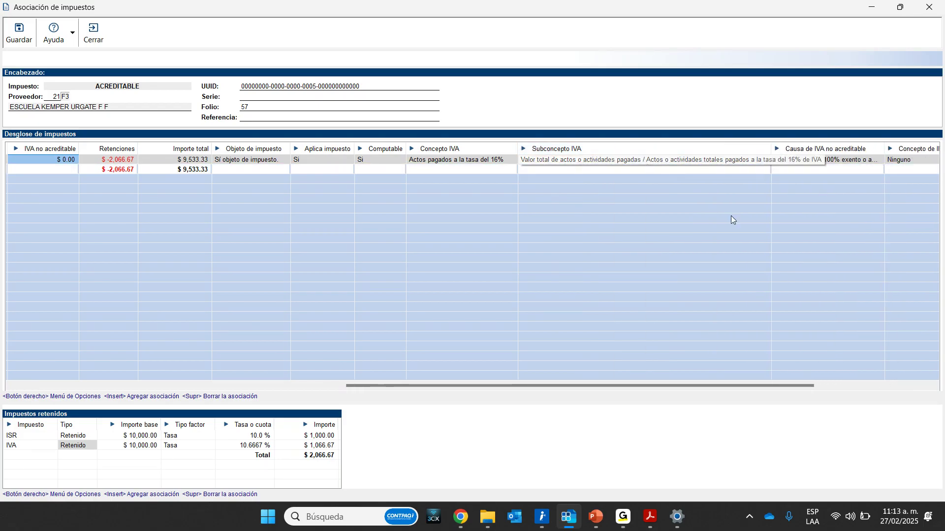
drag(745, 385, 827, 386)
drag(722, 148, 805, 147)
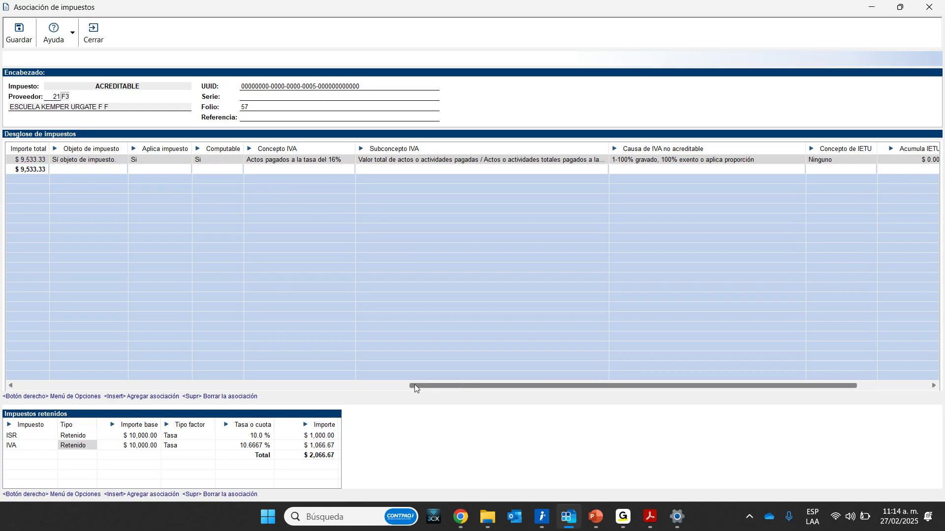
Save the tax association and the Gasto IVA RET policy, and close the Pólizas window.
click(18, 34)
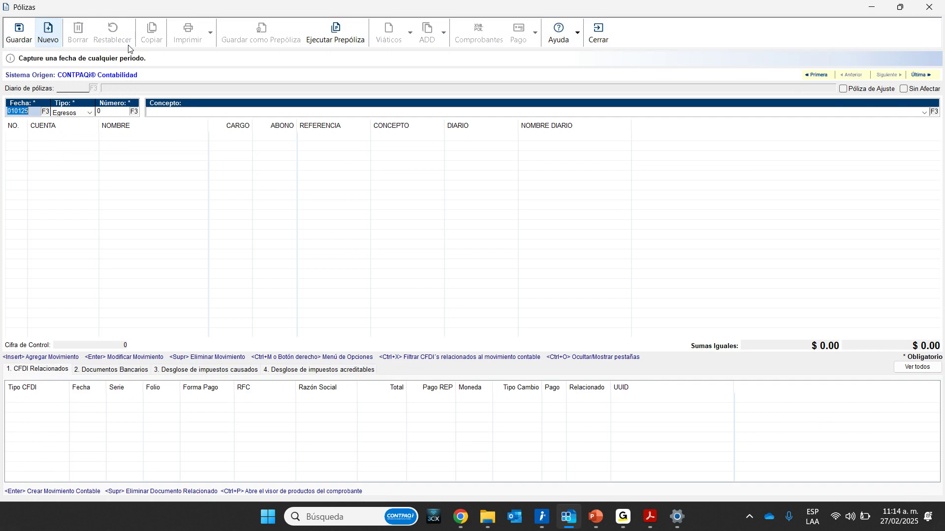
click(598, 34)
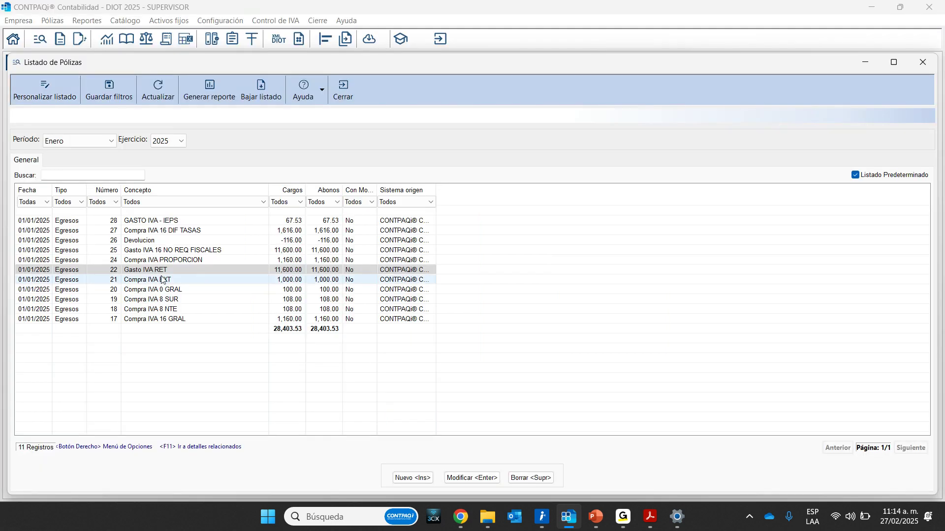
click(172, 261)
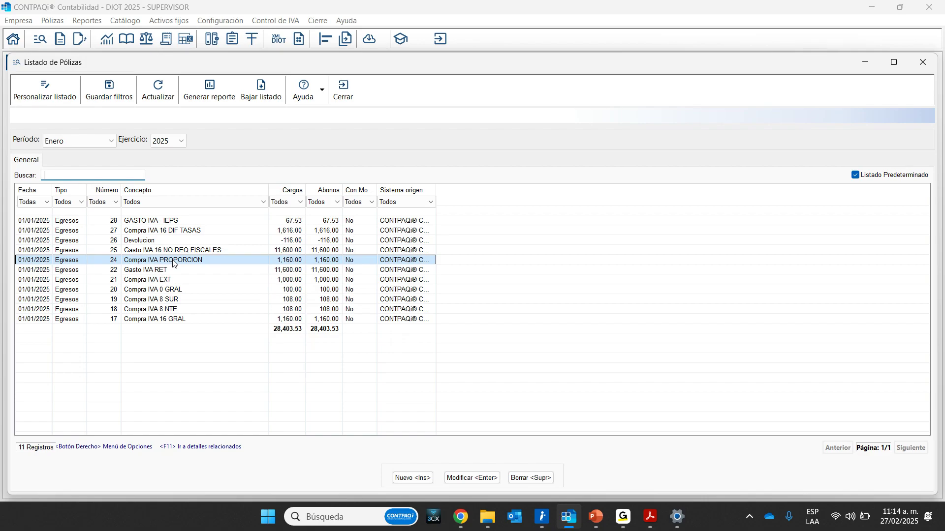
double_click(172, 261)
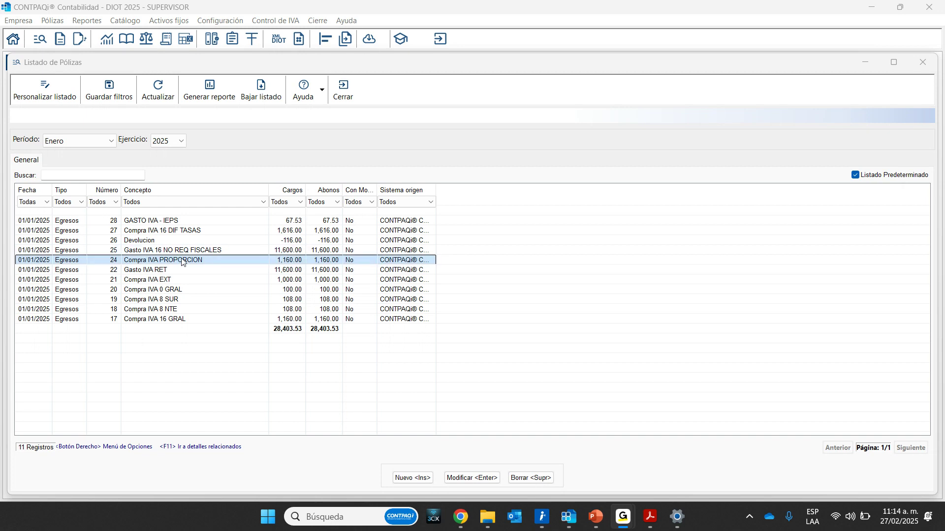
Reopen the Gasto IVA RET policy maximized and display its creditable tax association in a maximized window.
click(162, 272)
double_click(162, 273)
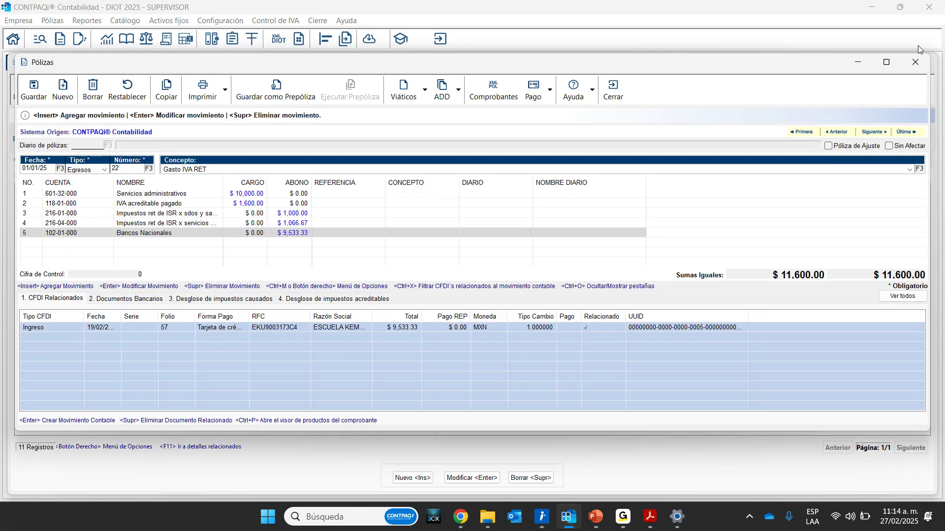
click(886, 62)
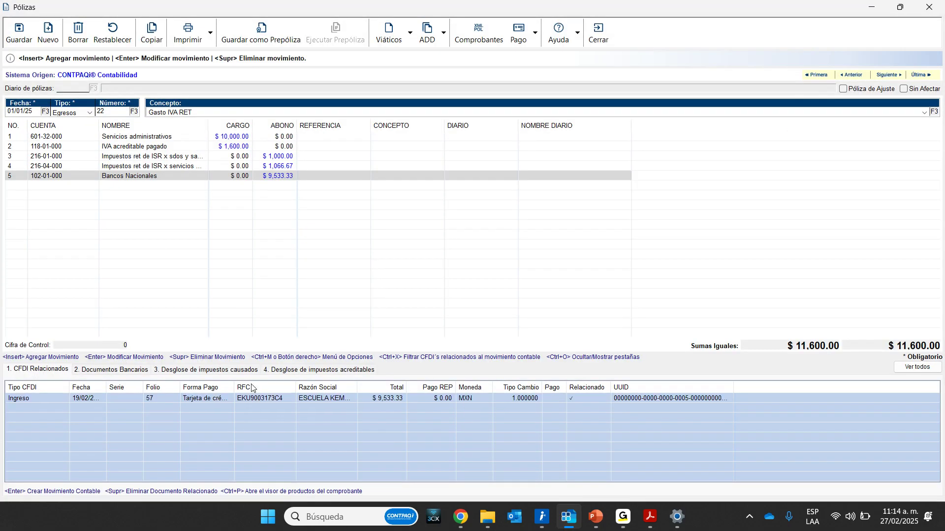
click(295, 372)
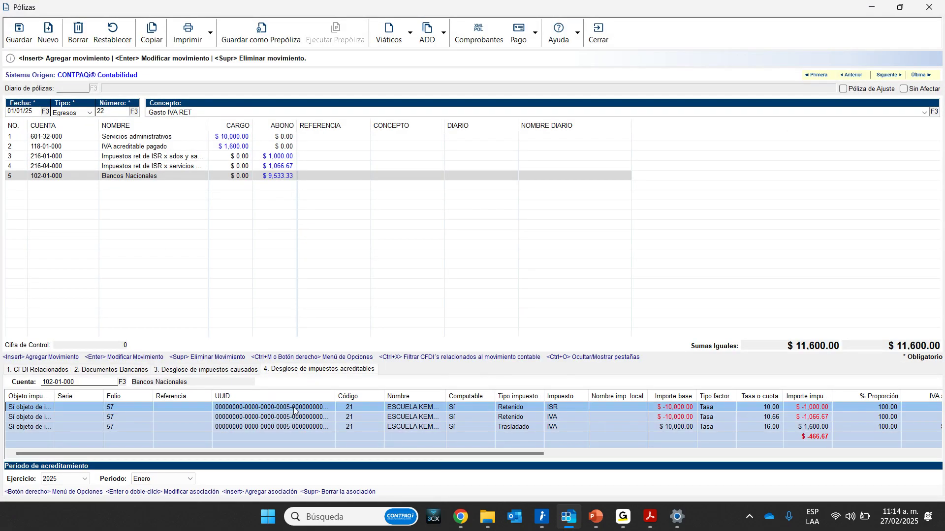
double_click(294, 409)
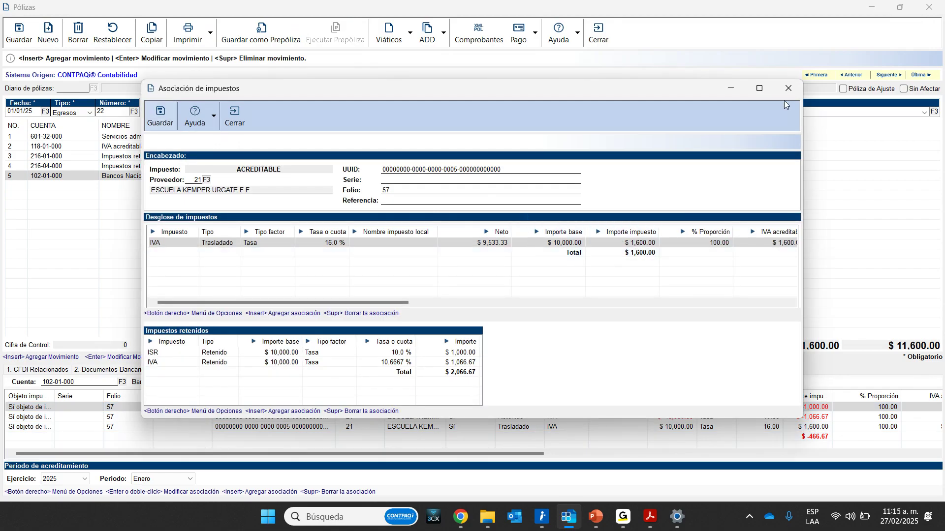
click(760, 90)
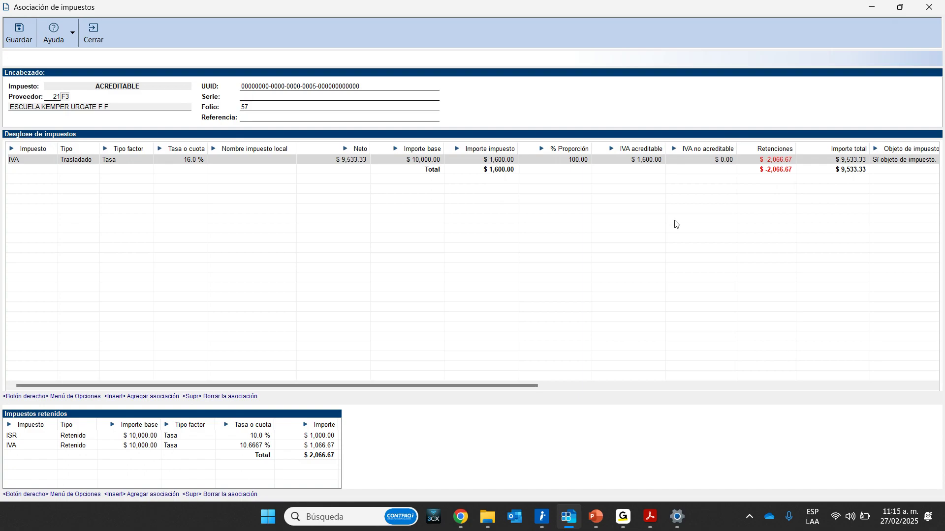
drag(510, 386, 510, 386)
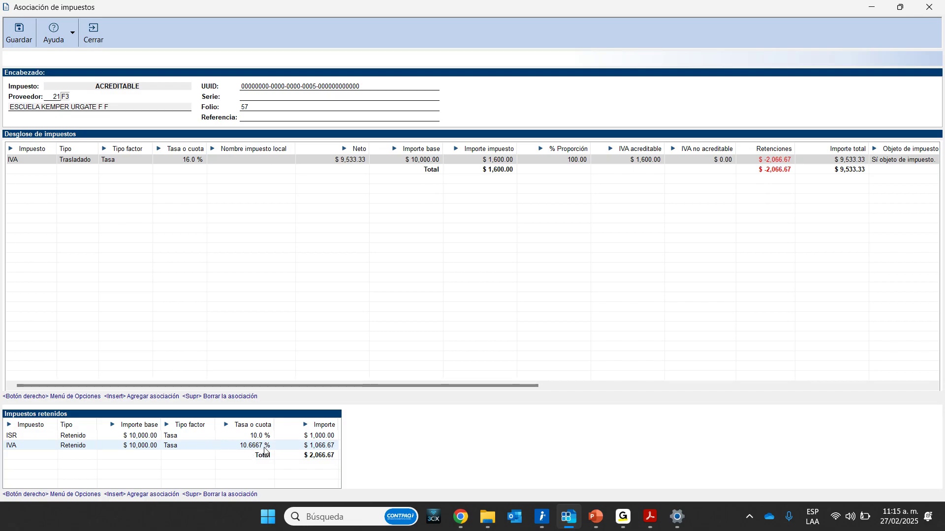
Set the % Proporción of the 16% transferred IVA row to 80.
click(574, 160)
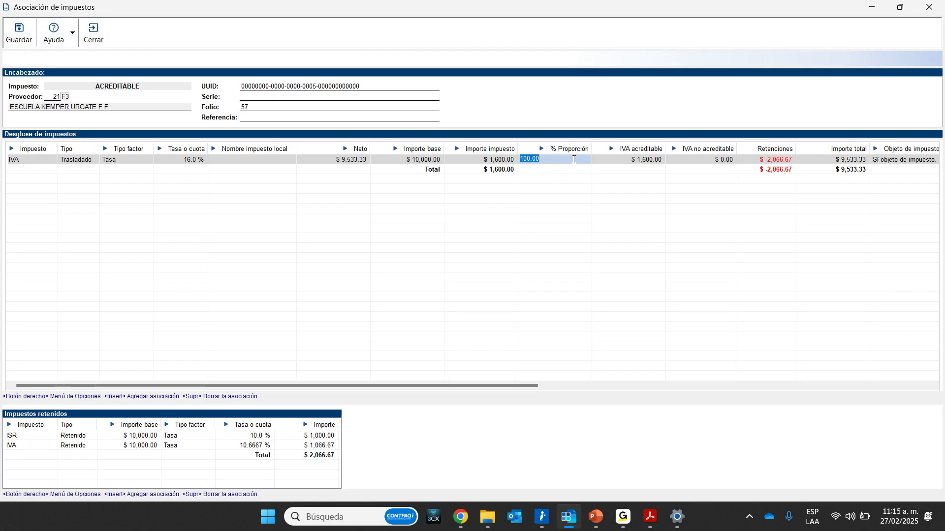
text(80)
key(Tab)
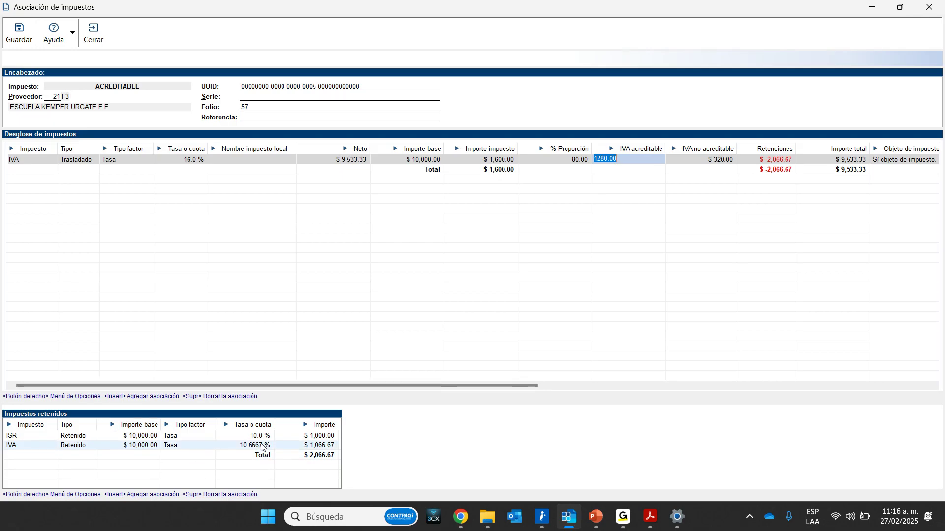
Restore the transferred IVA row's % Proporción to 100.
click(573, 161)
text(10)
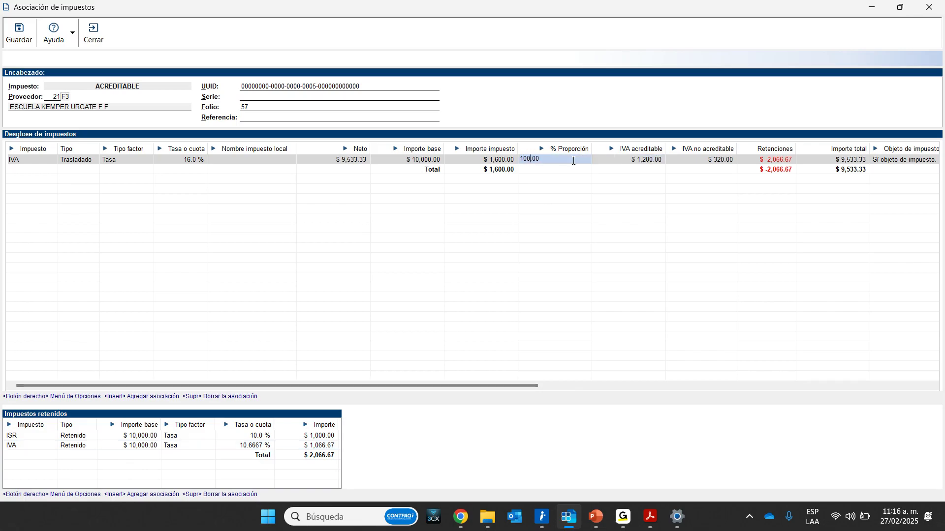
text(0)
key(Tab)
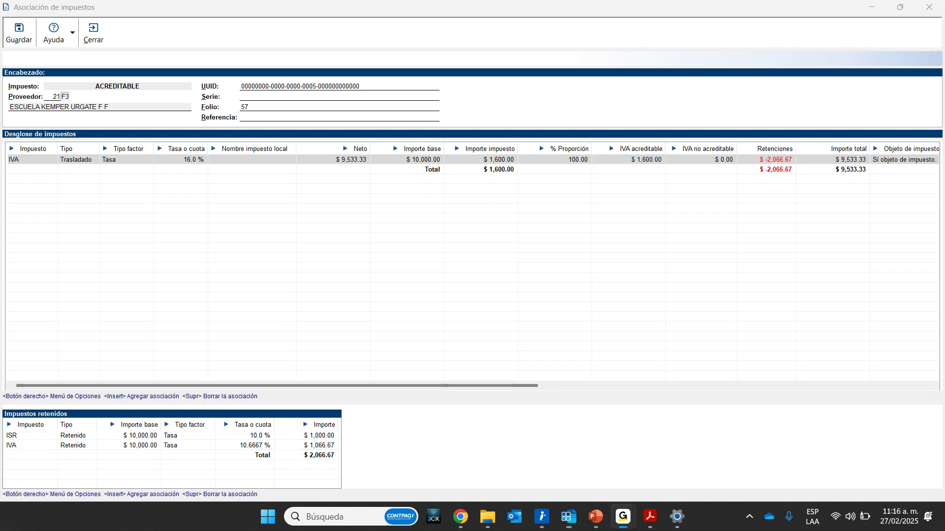
Close the tax association, save the Gasto IVA RET policy and close the Pólizas window.
click(109, 41)
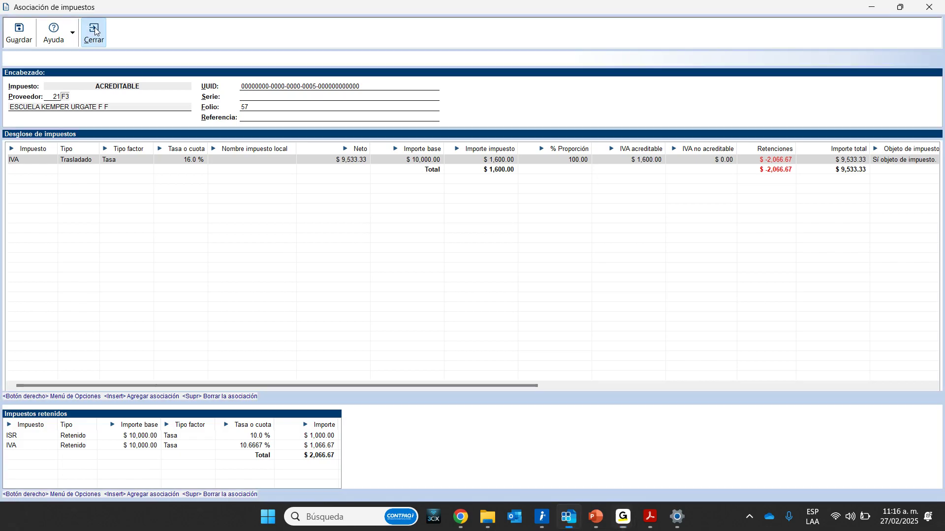
click(474, 276)
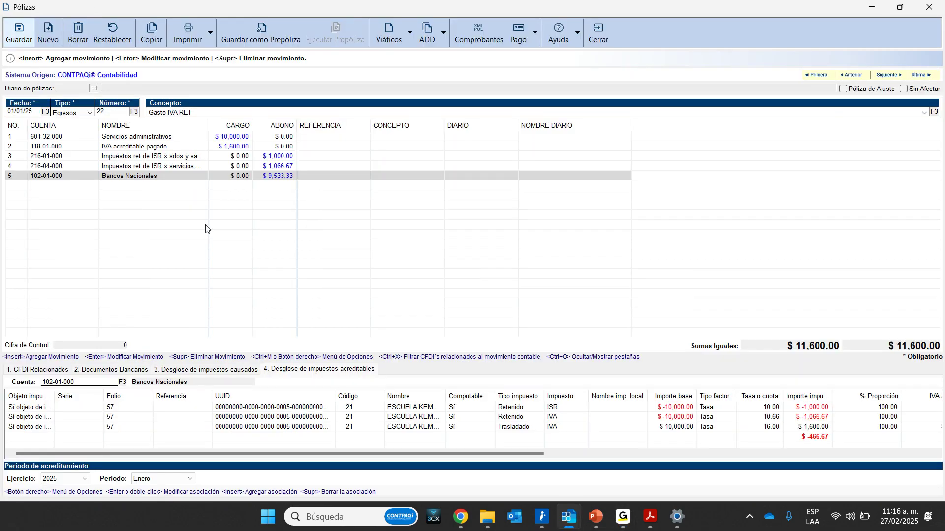
click(18, 33)
click(599, 34)
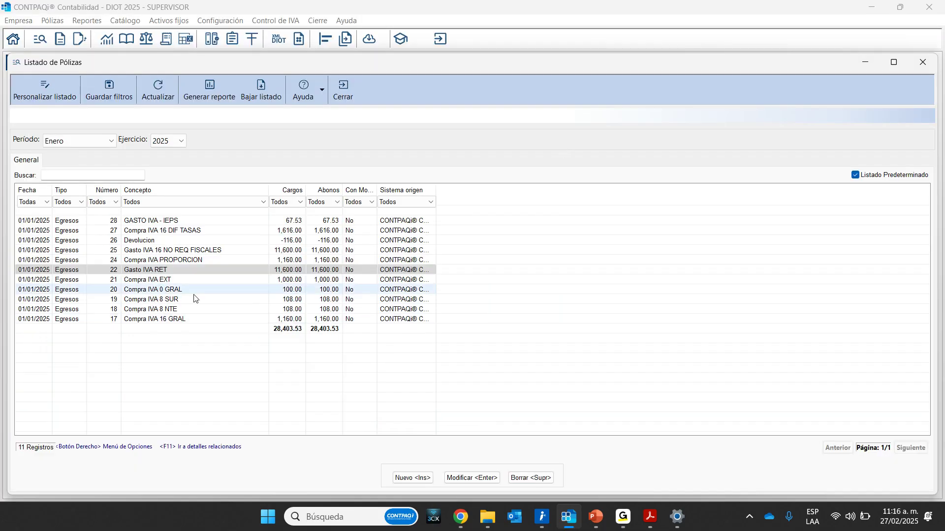
Open the Compra IVA PROPORCION policy from the Listado de Pólizas and review its charge and credit movements.
click(177, 262)
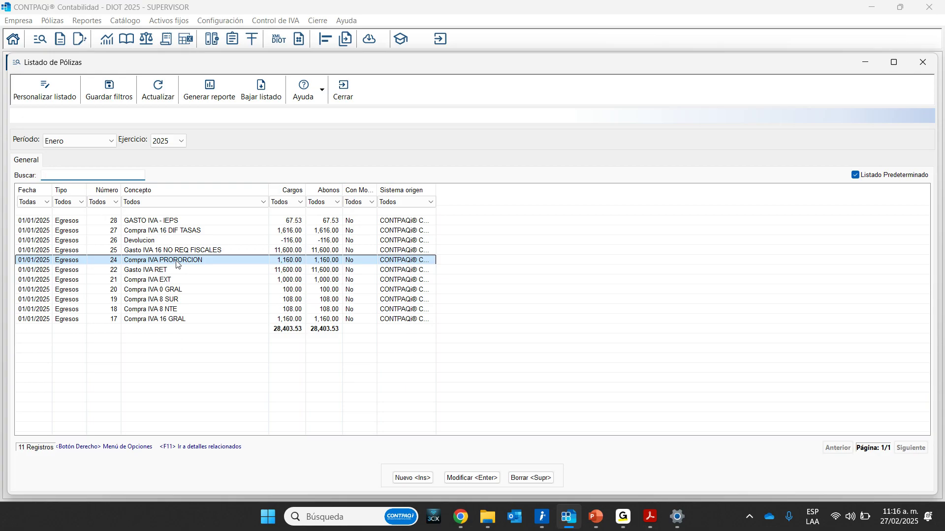
double_click(176, 262)
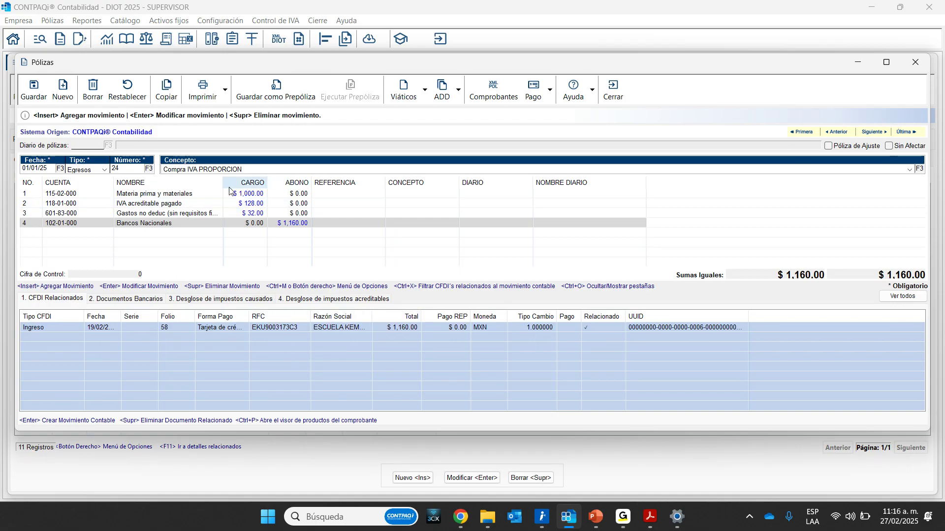
click(266, 225)
drag(267, 183, 267, 183)
click(298, 246)
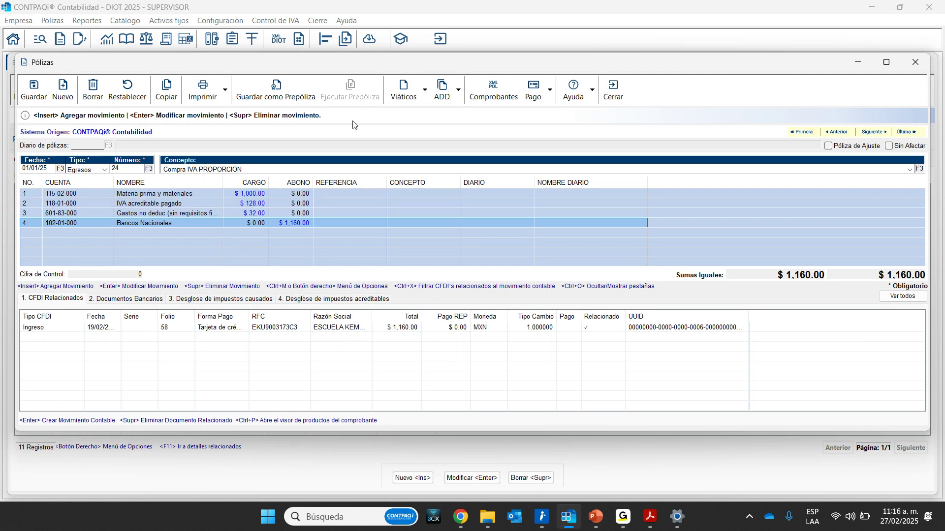
Register the Compra IVA PROPORCION policy's IVA control from its CFDI and open the folio 58 tax association full screen.
click(458, 90)
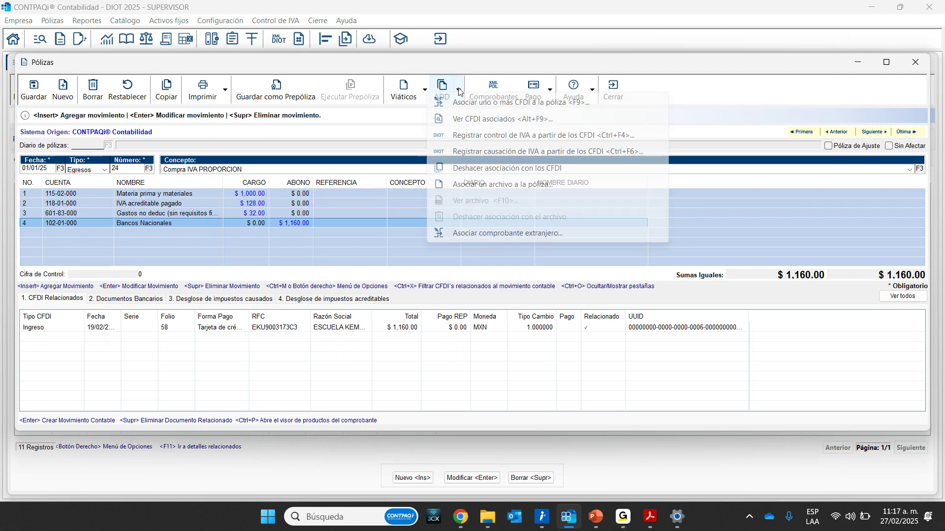
click(485, 136)
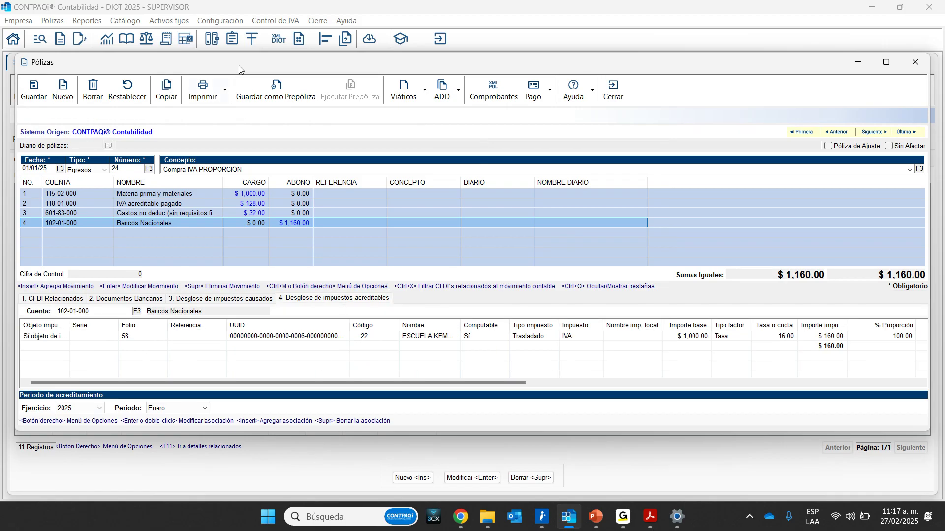
click(330, 336)
double_click(330, 336)
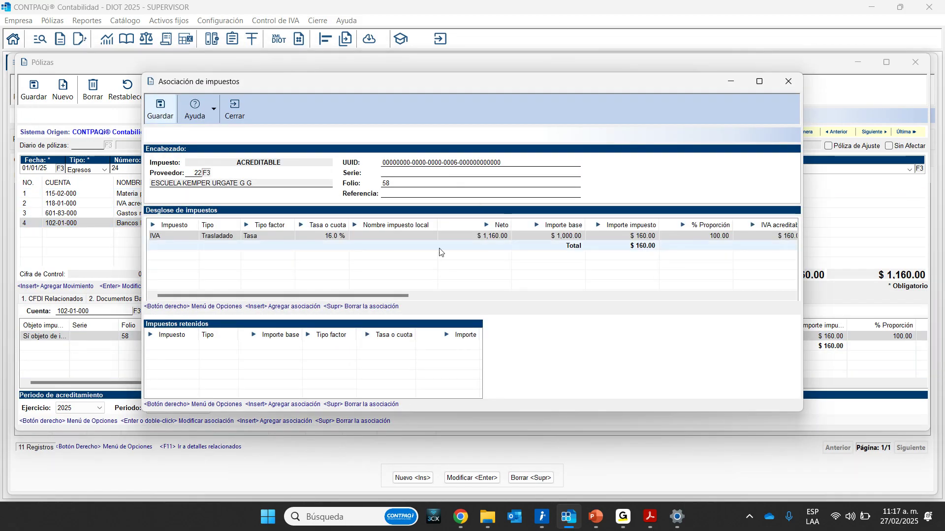
click(759, 81)
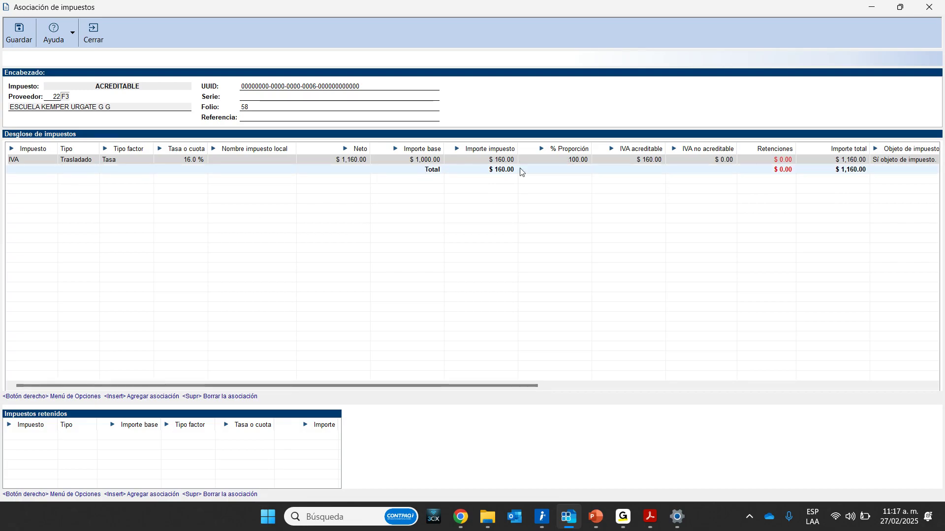
Set the % Proporción of the 16% transferred IVA row to 80 for the folio 58 invoice.
click(557, 158)
text(8)
key(Tab)
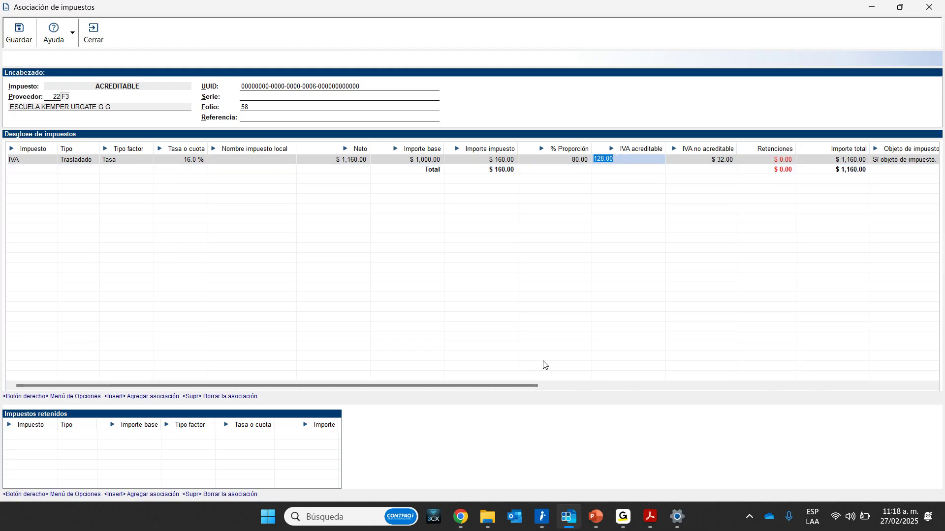
Widen the Concepto IVA, Subconcepto IVA and Causa de IVA no acreditable columns and examine the row's classifications.
drag(524, 386, 928, 382)
drag(456, 149, 558, 149)
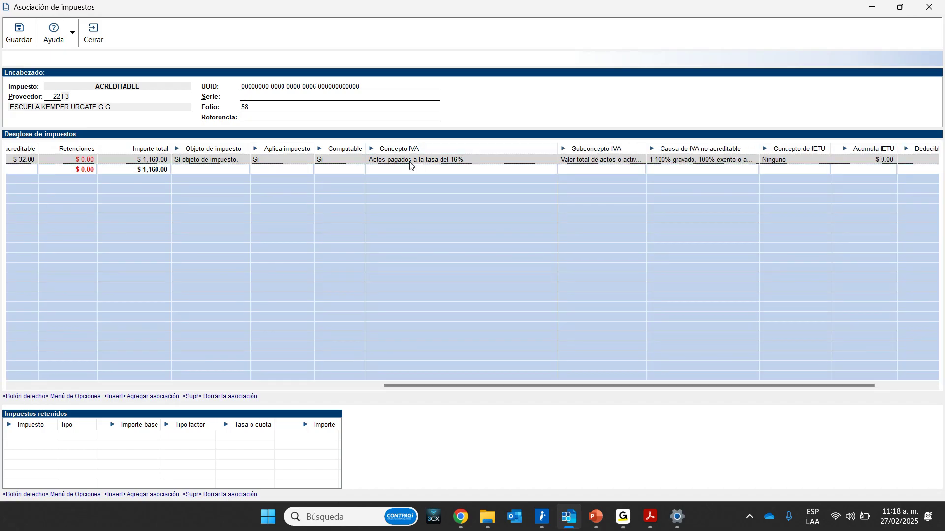
drag(501, 385, 531, 384)
drag(495, 151, 591, 158)
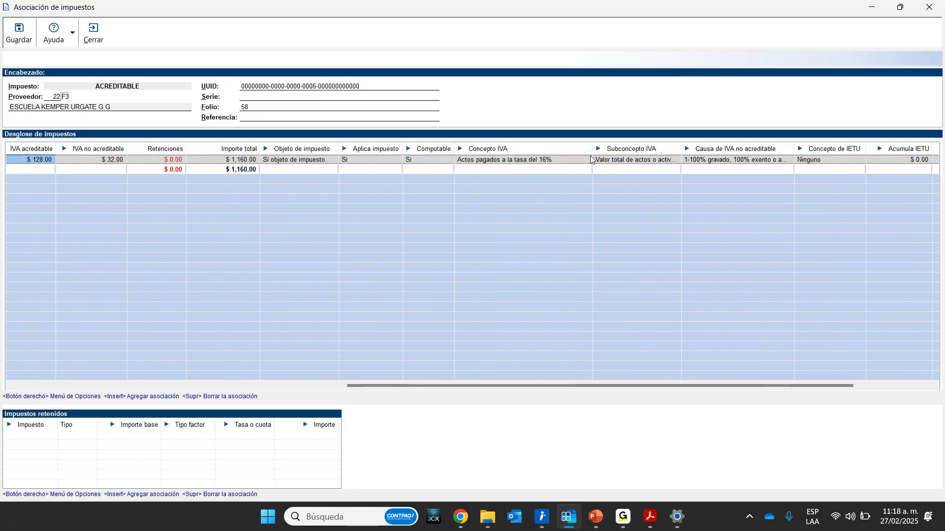
drag(681, 146, 841, 147)
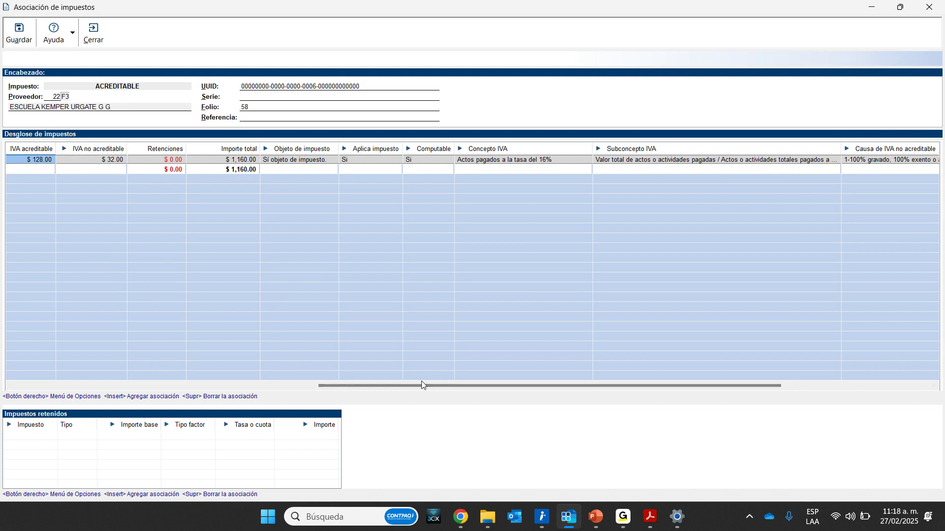
drag(419, 386, 663, 385)
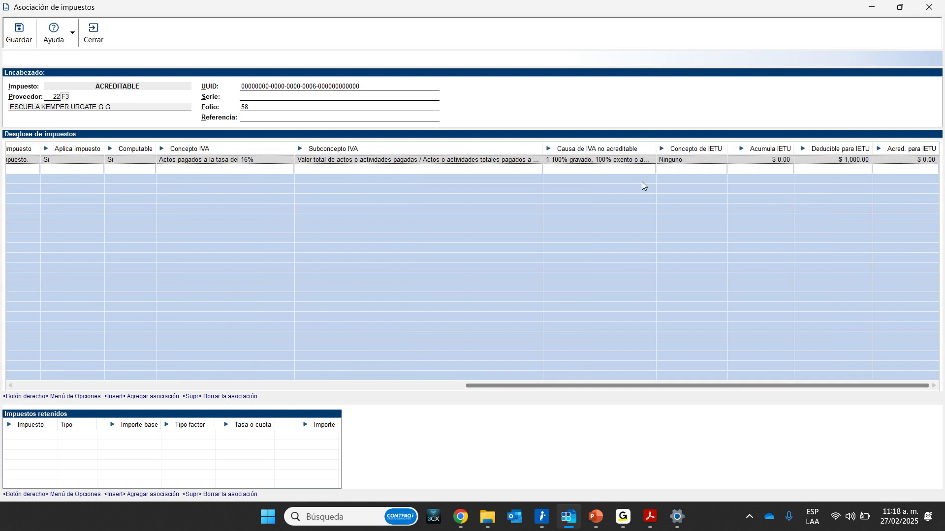
drag(656, 148, 742, 147)
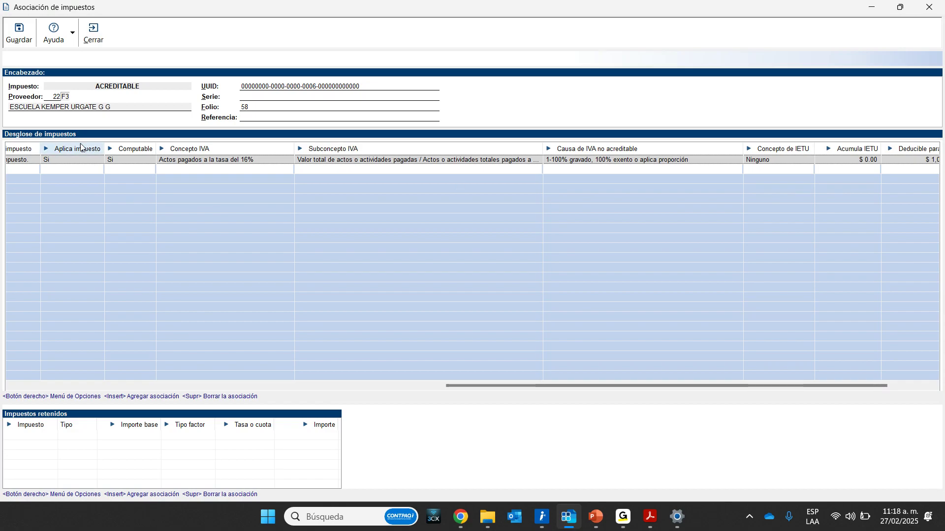
click(531, 168)
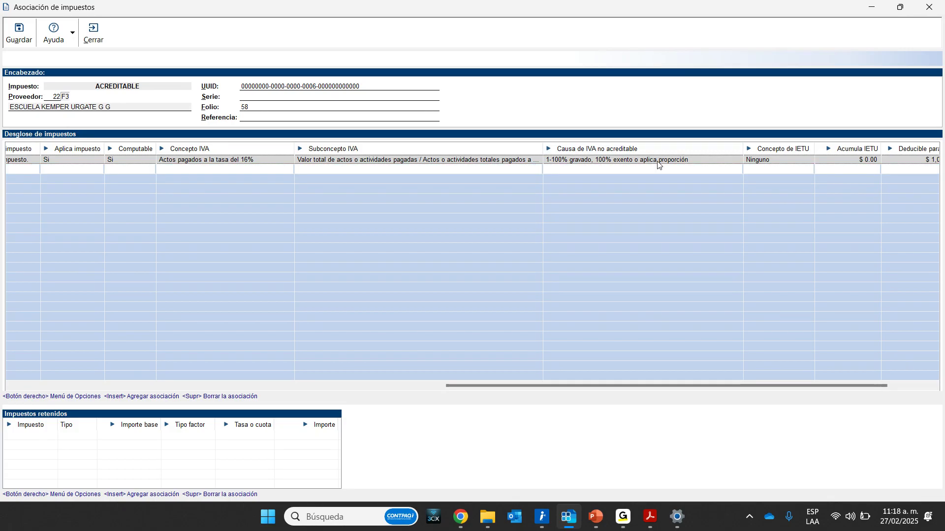
Save the tax association and the Compra IVA PROPORCION policy, and close the Pólizas window.
click(23, 40)
click(34, 90)
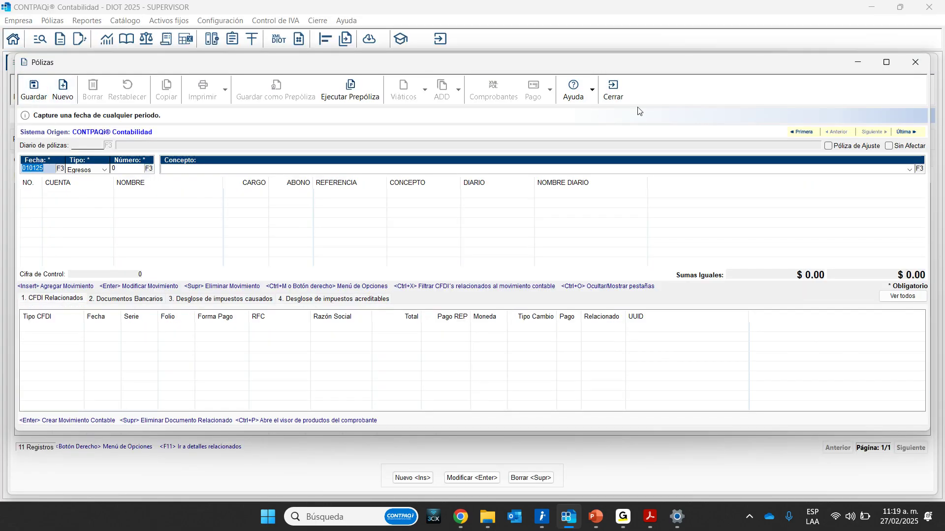
click(614, 94)
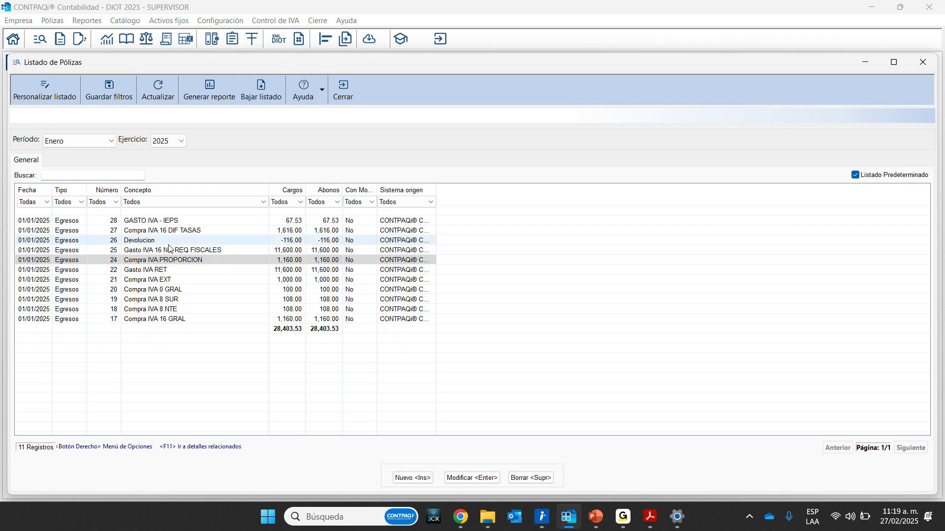
Open the Gasto IVA 16 NO REQ FISCALES policy and register its IVA control from the associated CFDI.
click(163, 251)
double_click(161, 252)
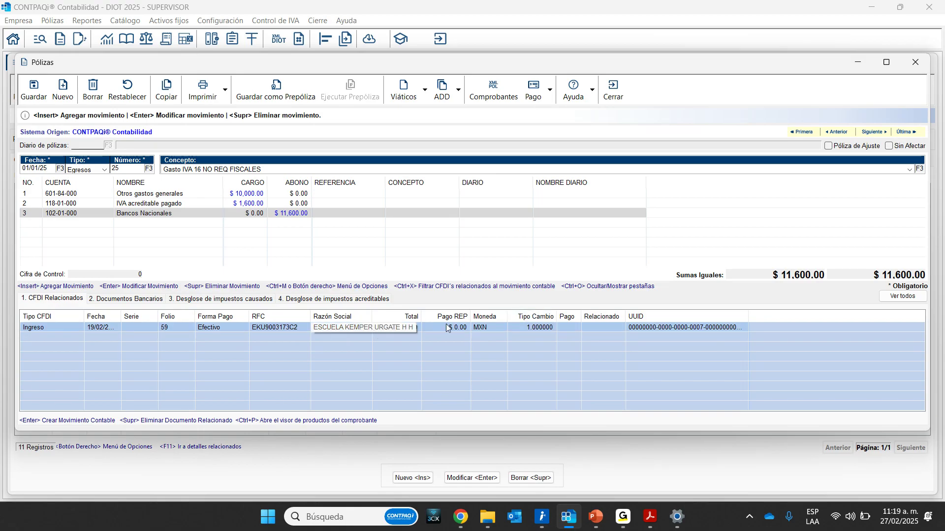
mouse_move(422, 316)
mouse_down()
mouse_move(450, 314)
mouse_move(439, 315)
mouse_up()
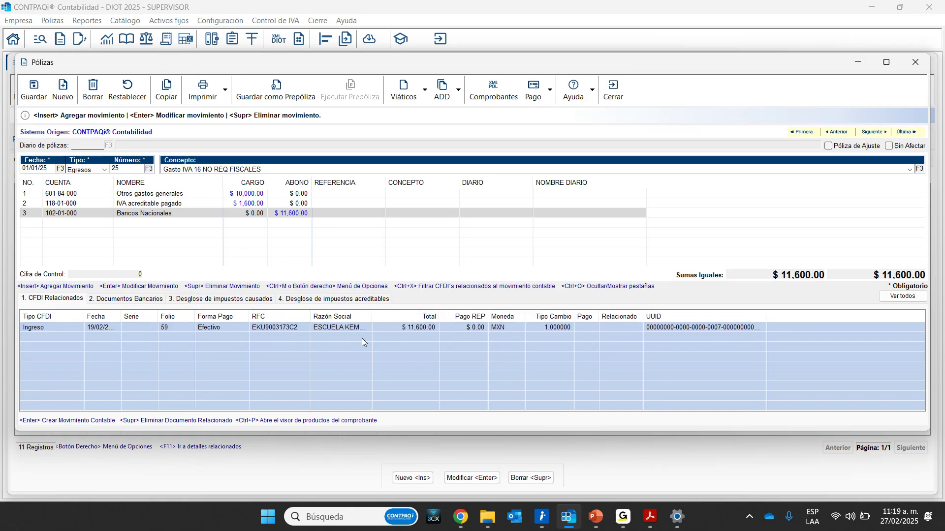
click(458, 91)
click(522, 135)
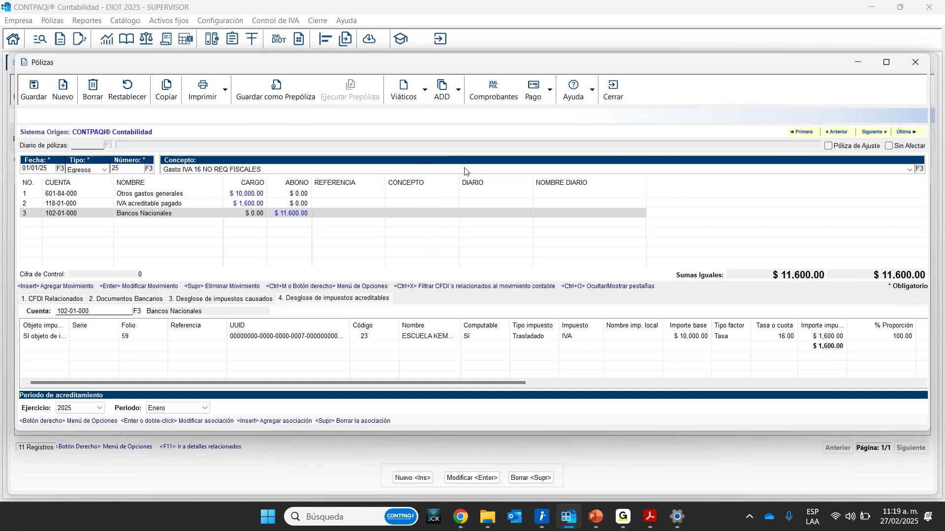
Open the folio 59 tax association full screen and set the transferred IVA row's % Proporción to 0.
click(294, 338)
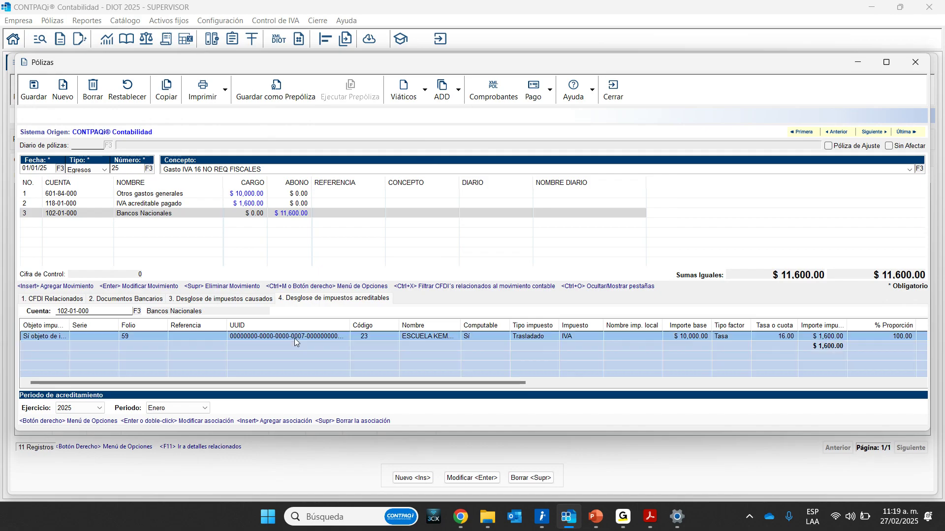
double_click(294, 338)
click(765, 74)
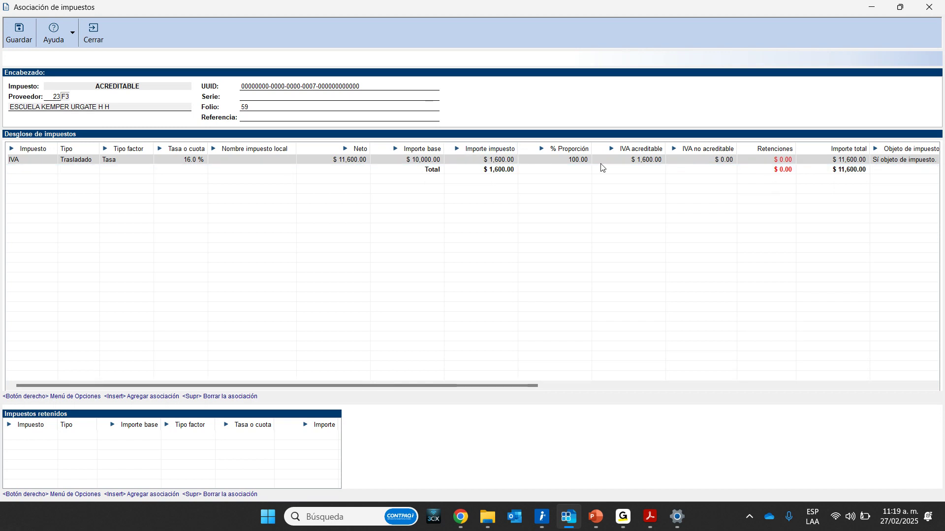
click(569, 160)
click(569, 161)
text(0)
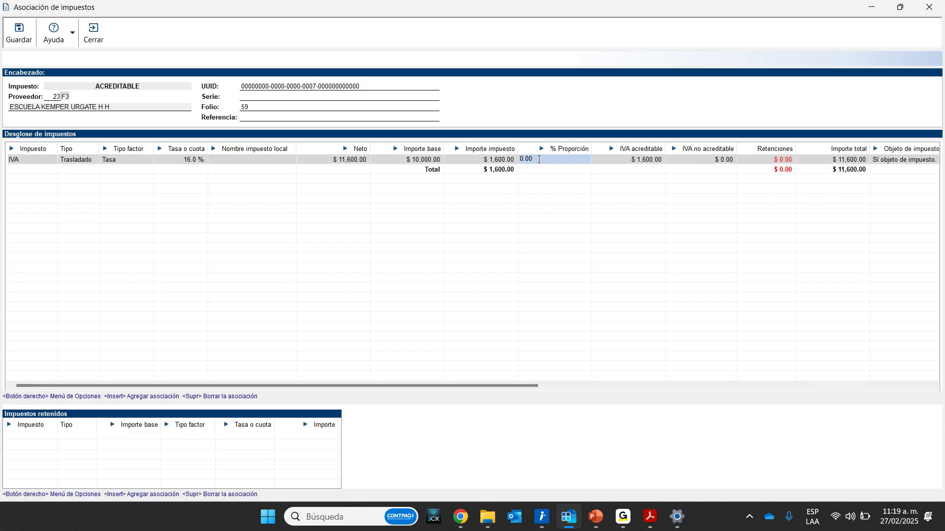
key(Tab)
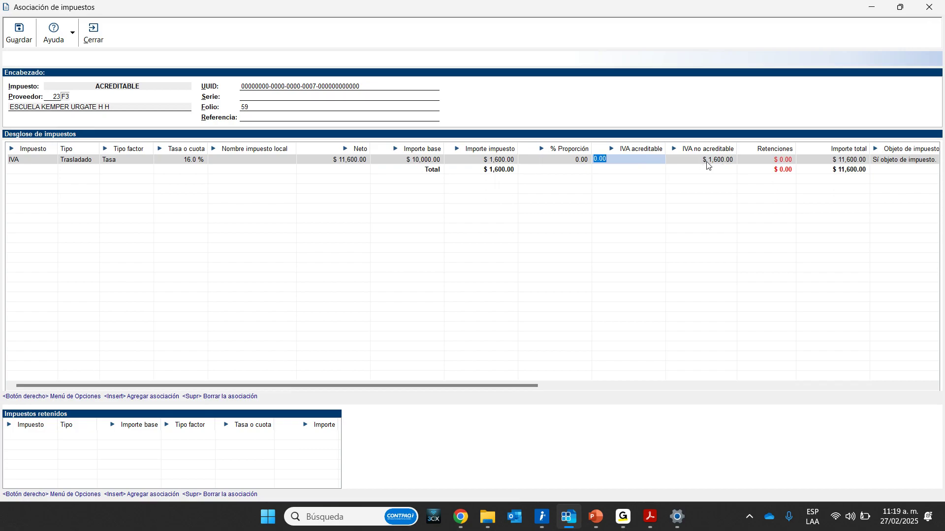
Widen the IVA classification columns and set Causa de IVA no acreditable to 2-No cumple con los requisitos.
drag(520, 388, 914, 374)
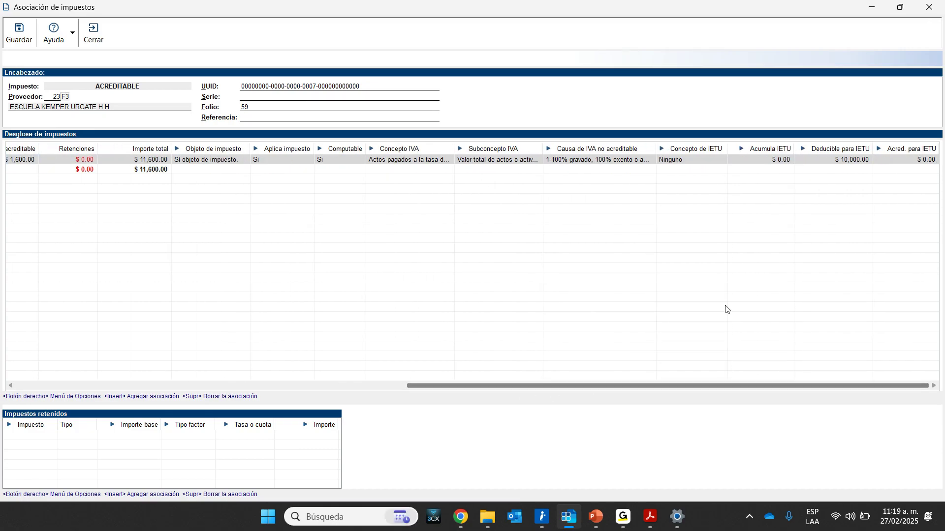
drag(454, 148, 479, 155)
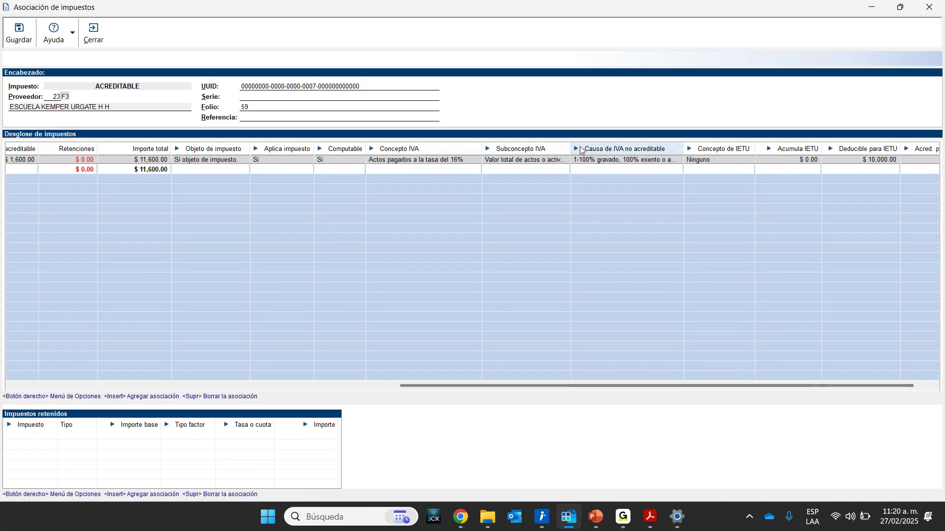
drag(568, 149, 793, 140)
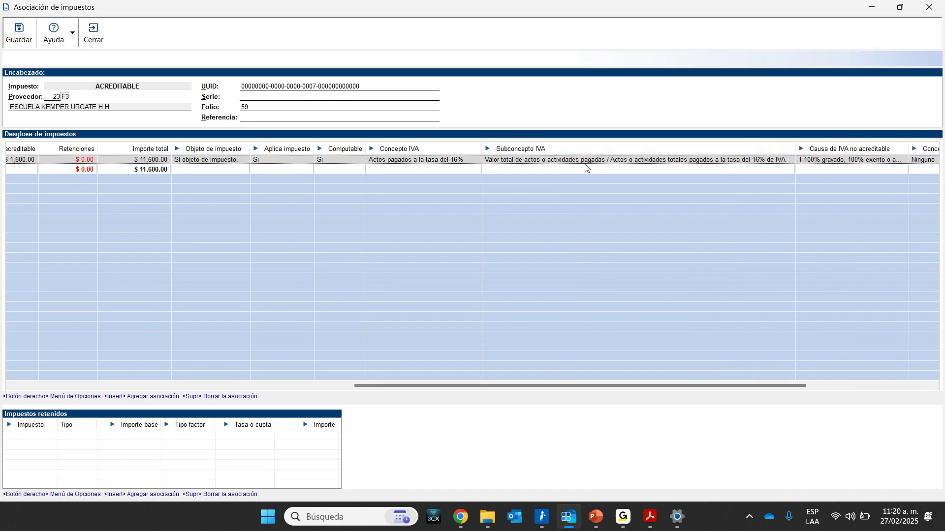
drag(653, 387, 745, 384)
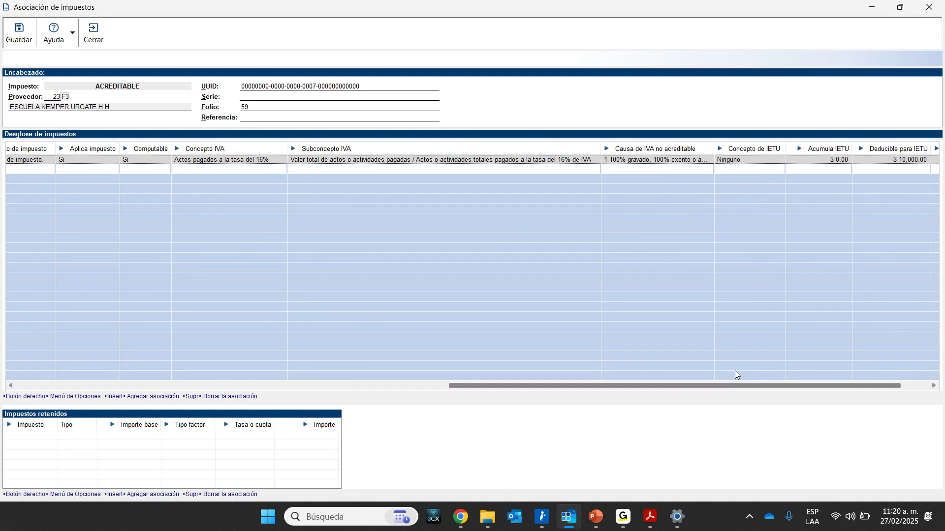
drag(713, 150, 803, 147)
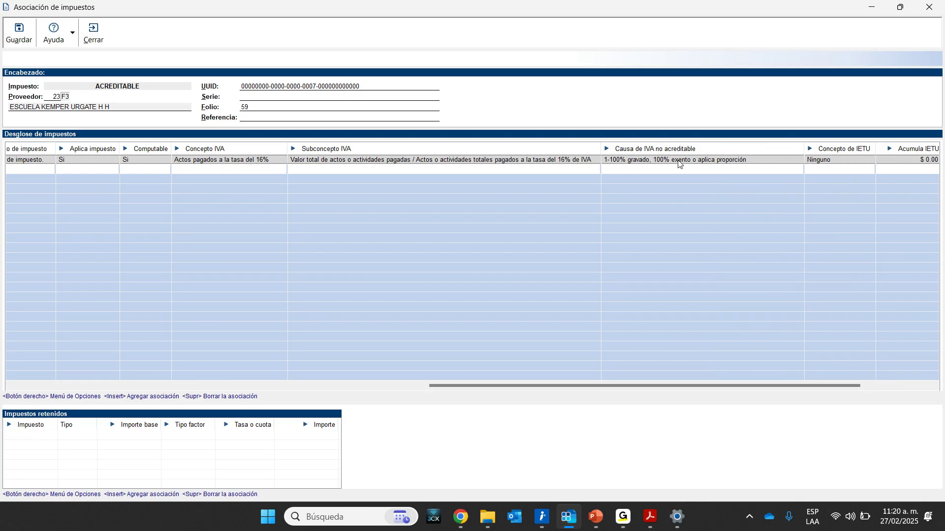
click(712, 161)
click(712, 161)
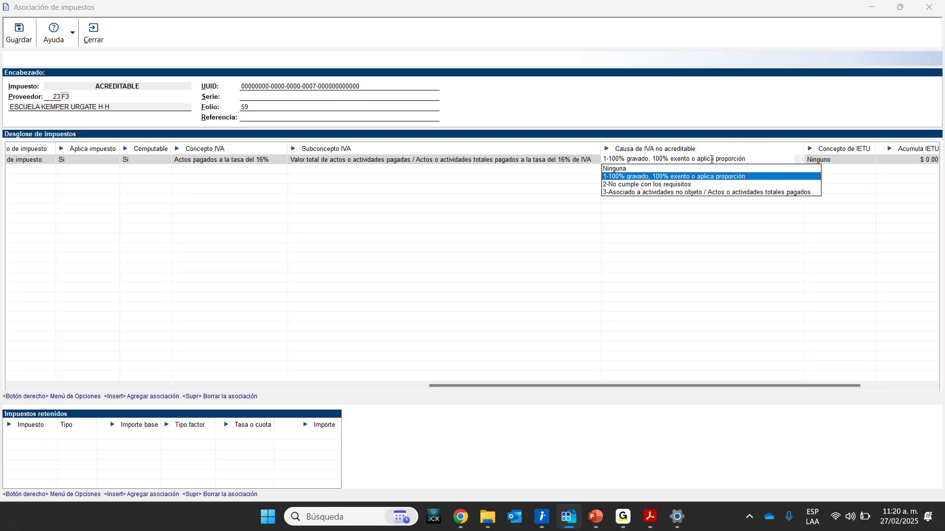
click(615, 185)
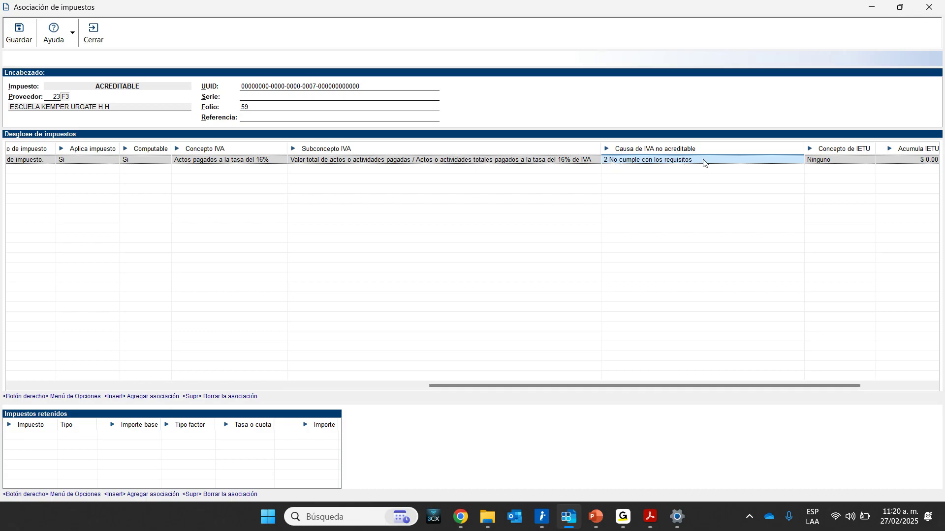
Save the tax association and the Gasto IVA 16 NO REQ FISCALES policy, and close the Pólizas window.
click(14, 31)
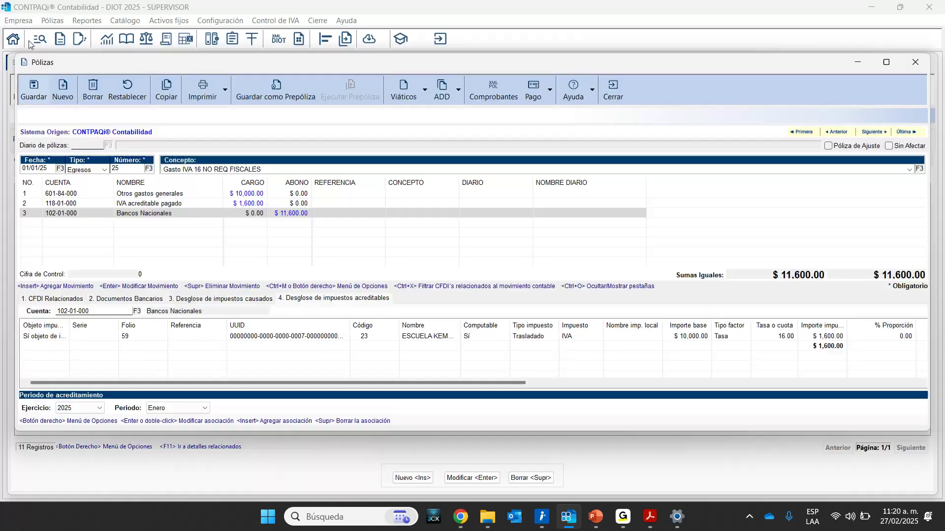
click(34, 93)
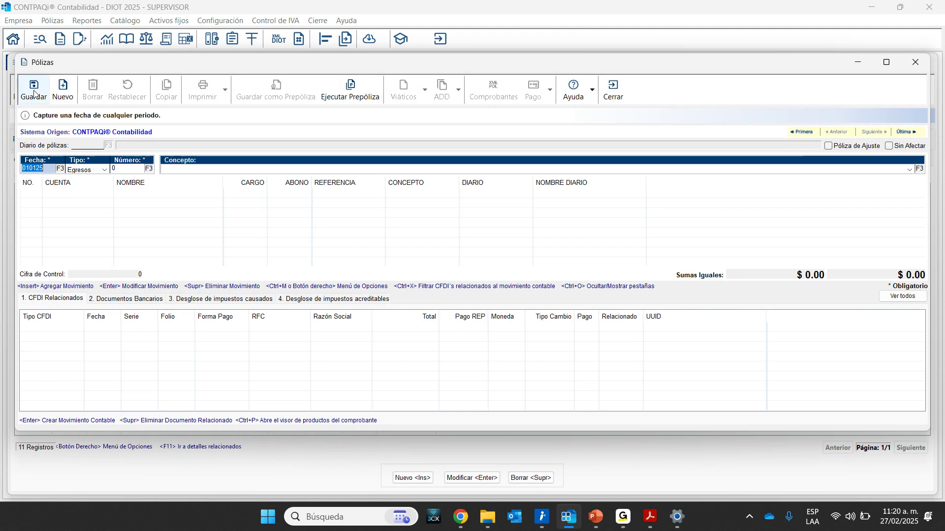
click(613, 89)
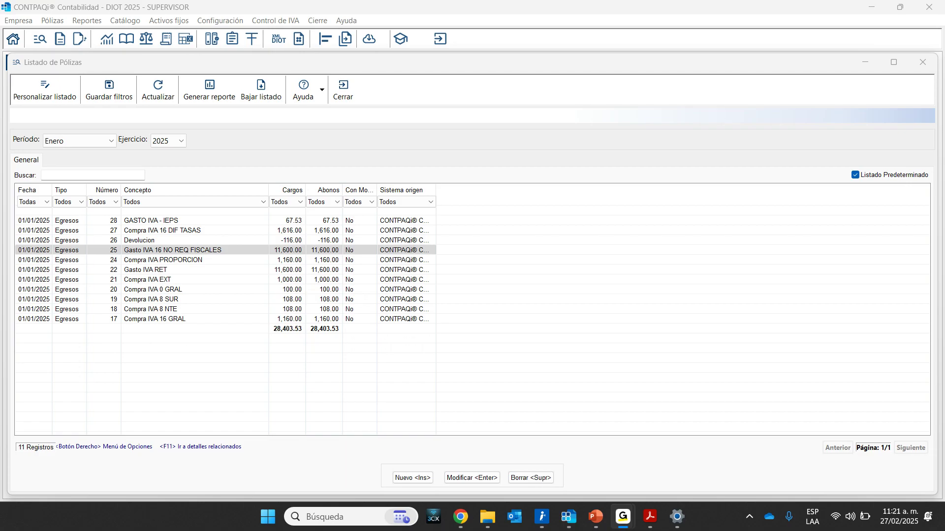
Reopen the Compra IVA PROPORCION policy and review its creditable tax breakdown in the full-screen folio 58 tax association.
click(183, 264)
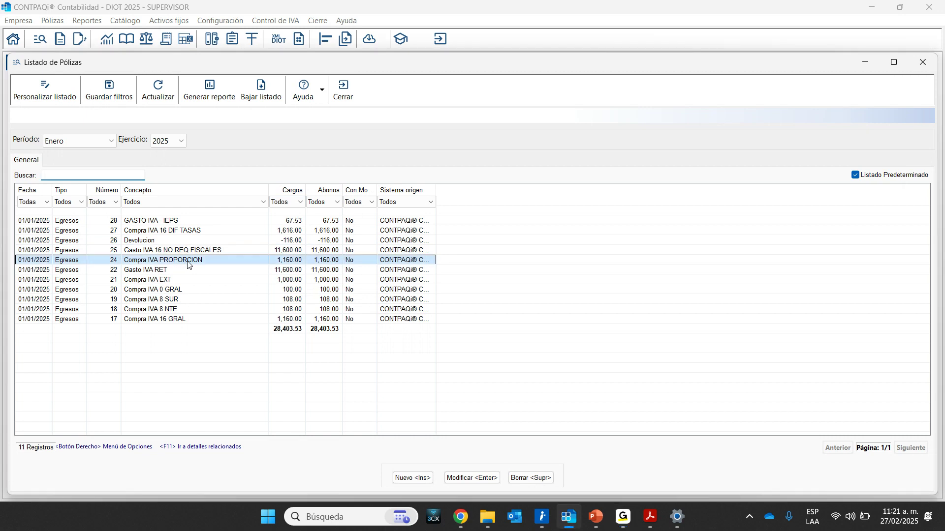
double_click(188, 265)
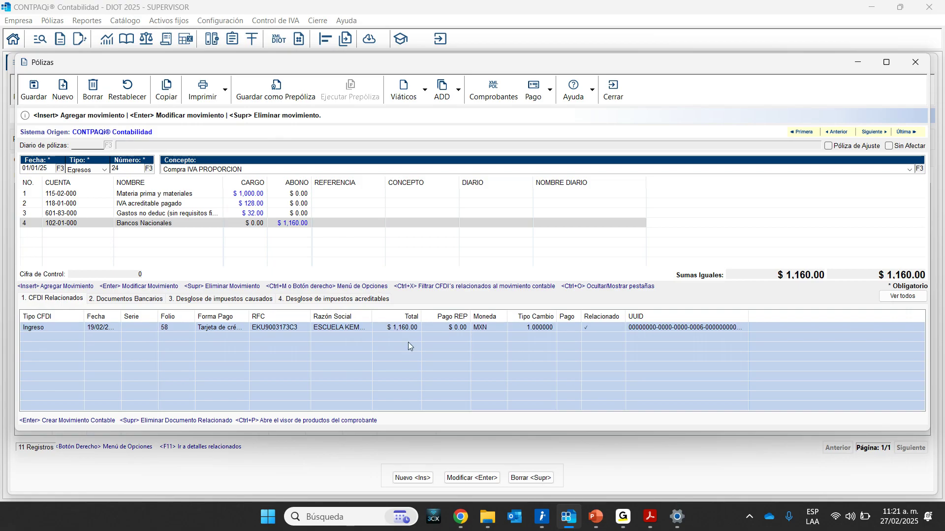
click(334, 301)
drag(414, 382, 720, 379)
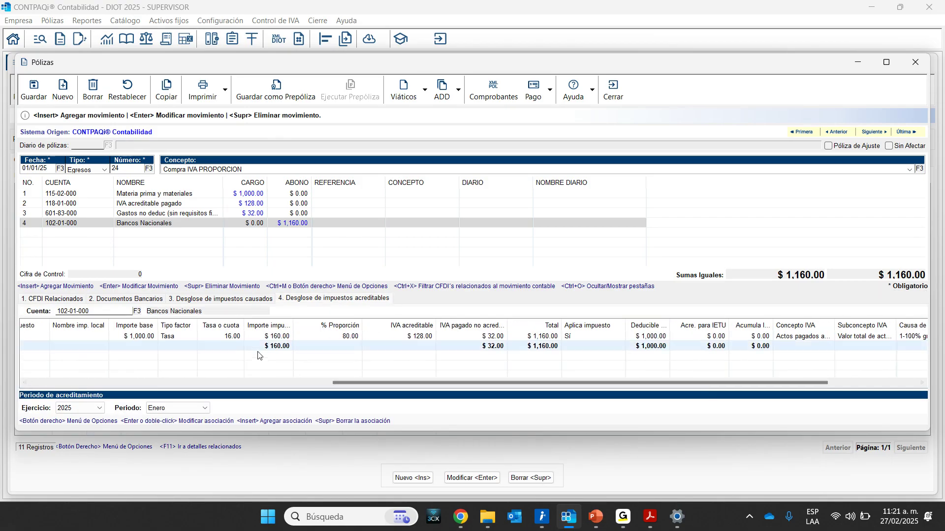
double_click(275, 337)
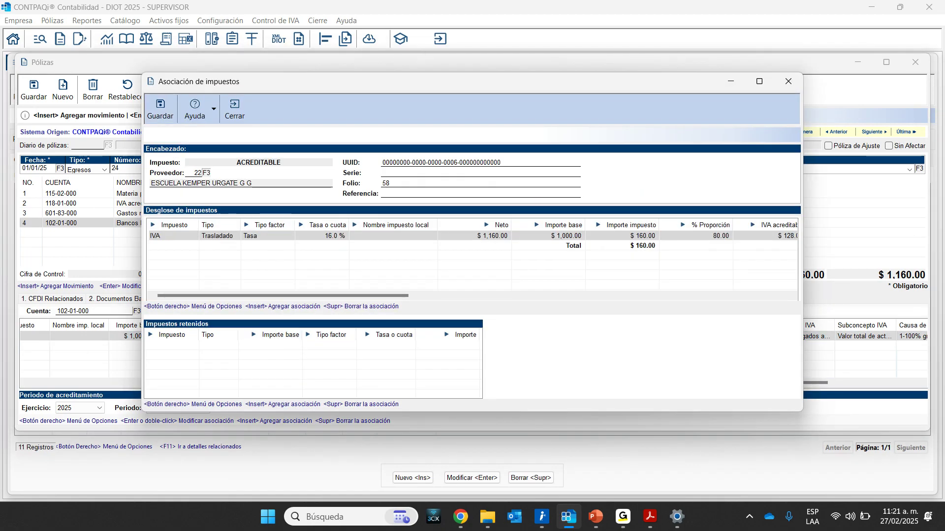
click(759, 81)
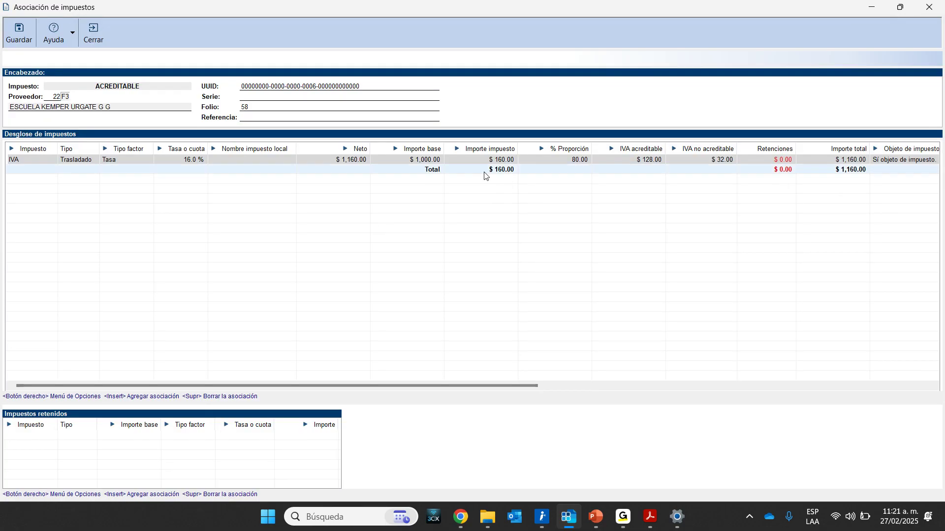
Review the folio 58 row's Causa de IVA no acreditable in a widened column, then close the tax association and the policy.
drag(515, 386, 879, 393)
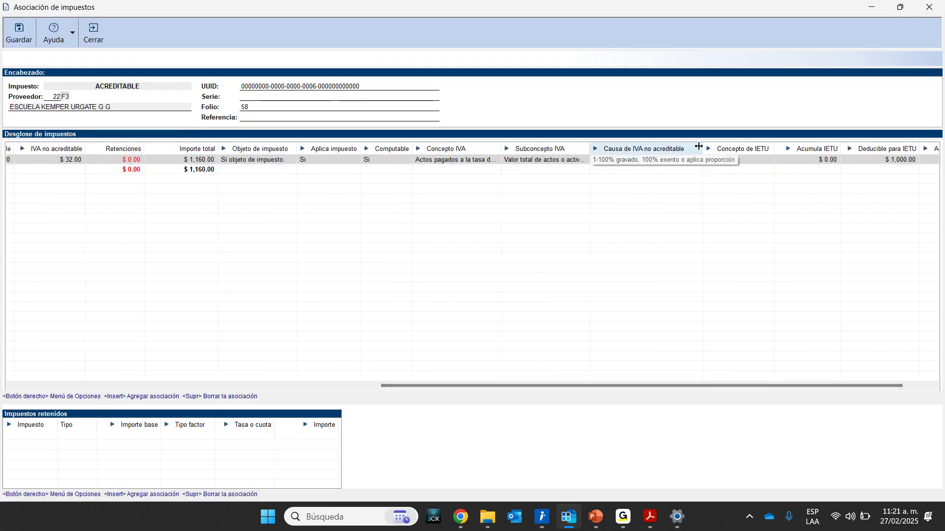
drag(704, 147, 787, 148)
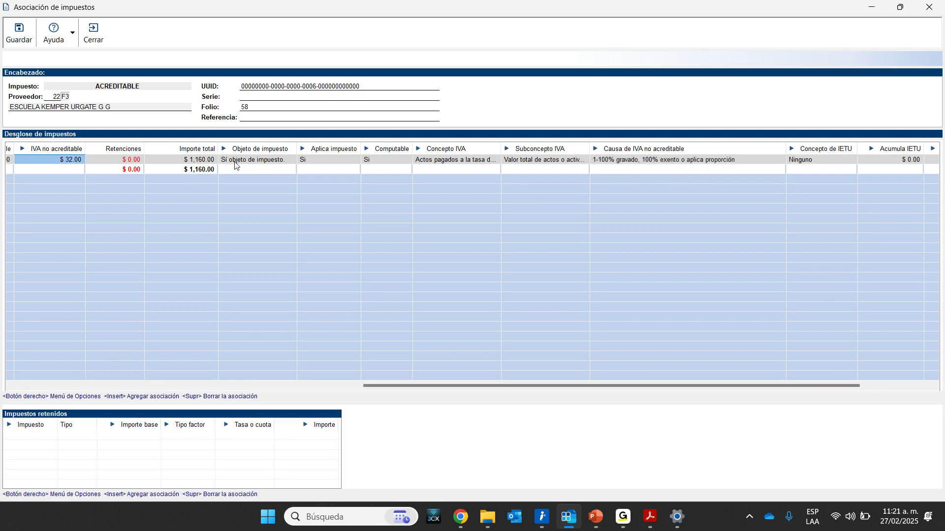
click(732, 161)
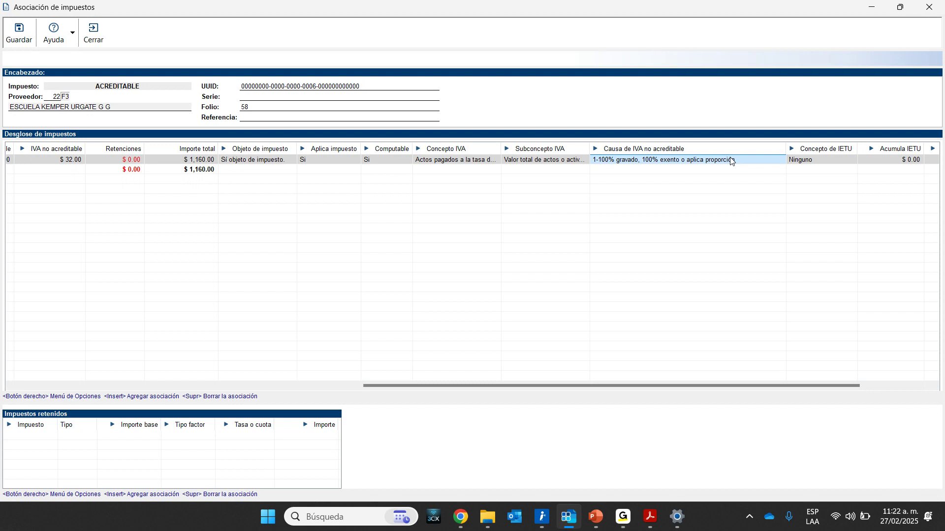
click(686, 162)
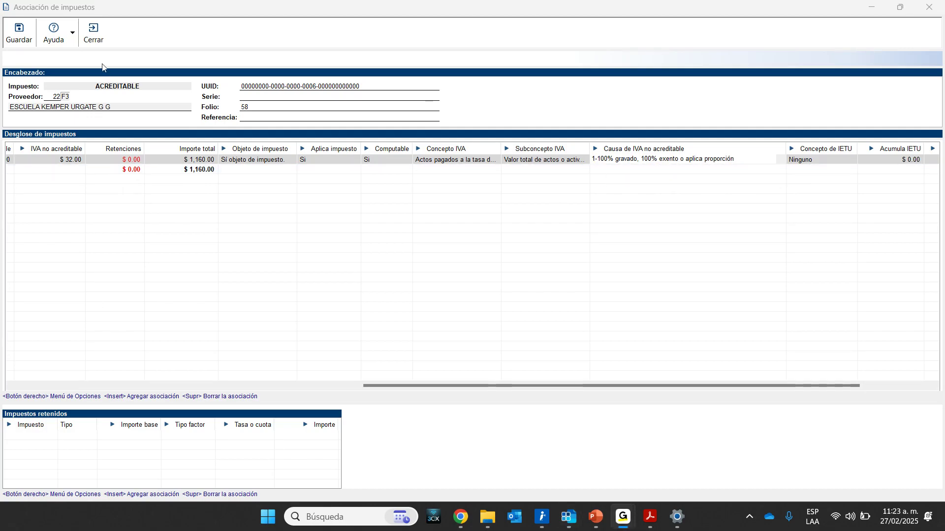
click(97, 40)
click(613, 91)
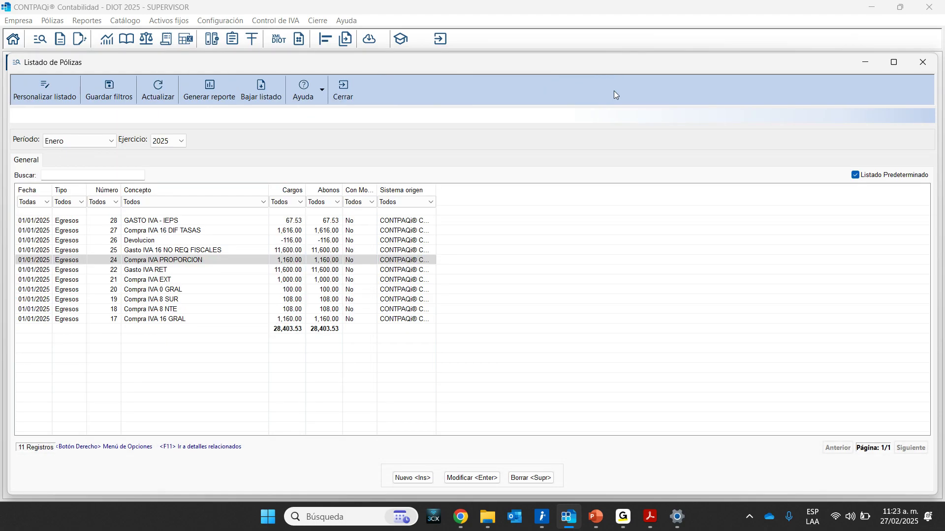
Open the Devolucion policy and register its IVA control from the associated CFDI.
click(141, 241)
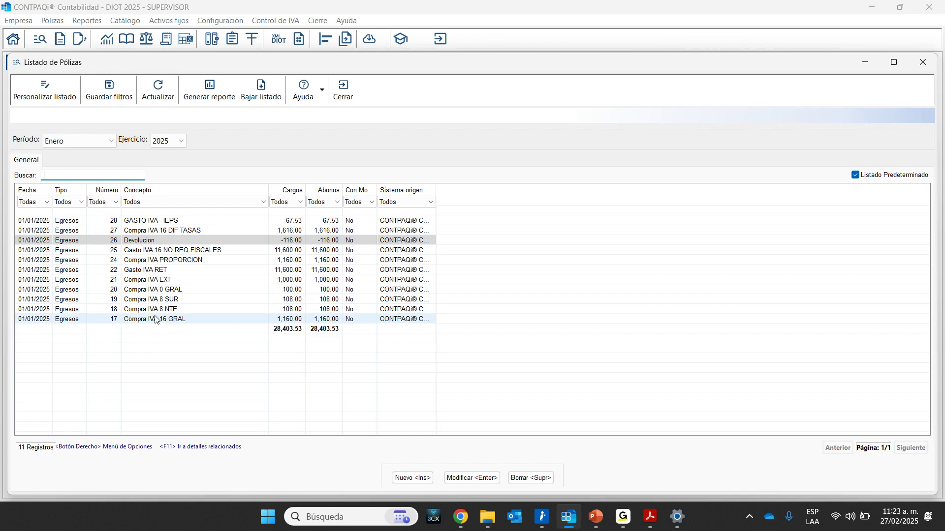
click(149, 242)
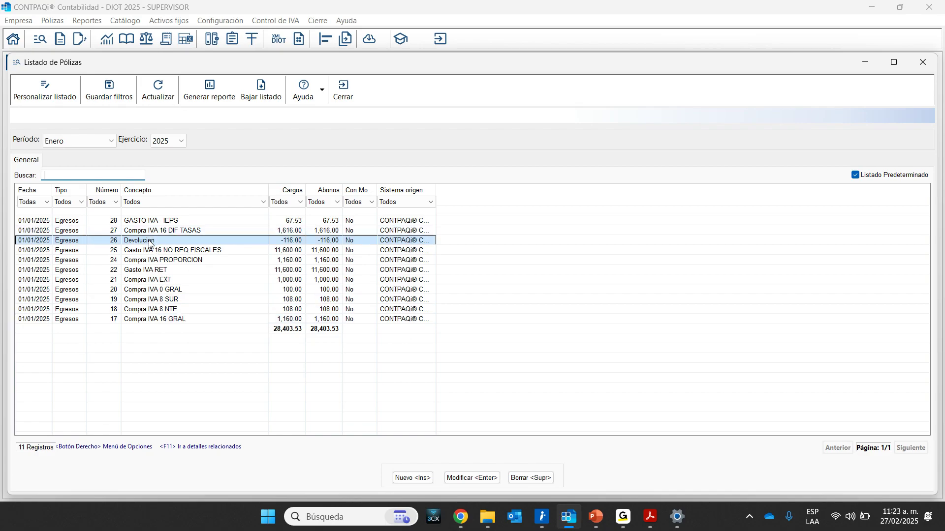
double_click(150, 242)
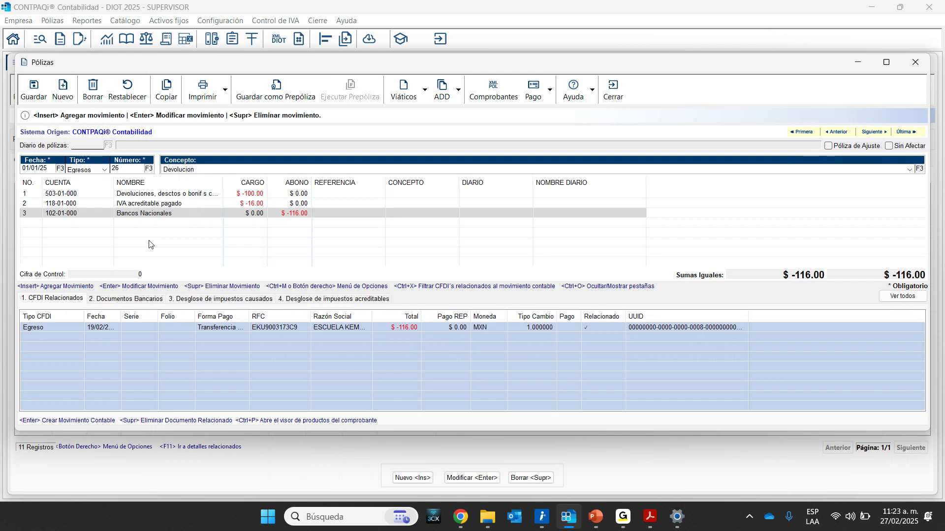
mouse_move(886, 70)
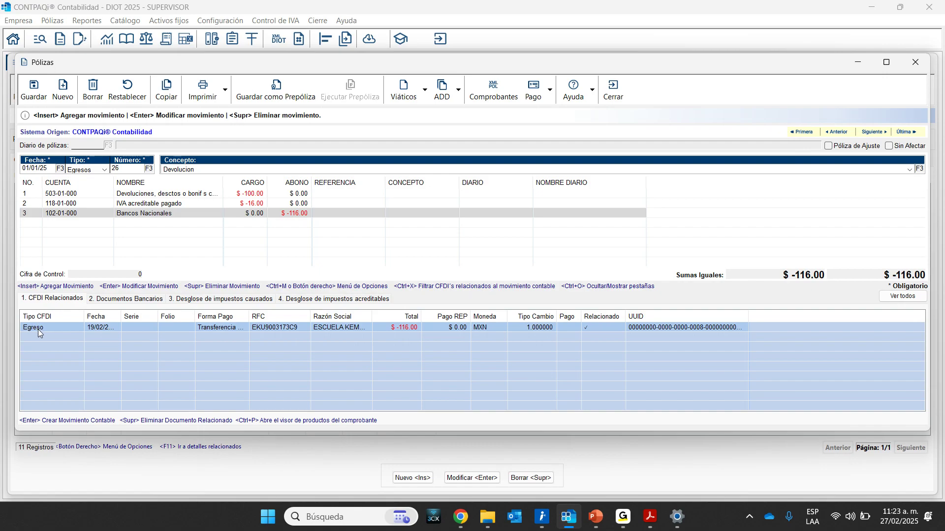
click(458, 90)
click(498, 136)
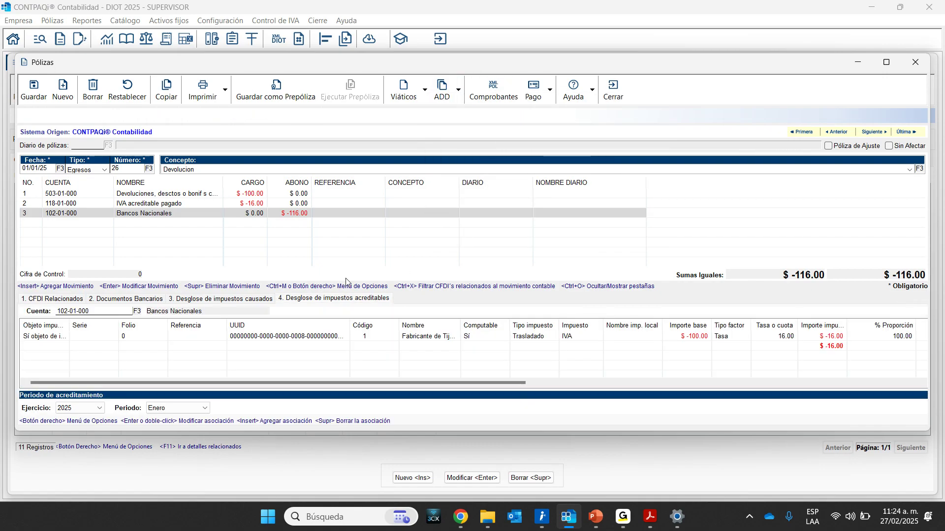
Open the Devolucion tax association full screen and widen the Concepto IVA and Subconcepto IVA columns to review the classification.
double_click(320, 336)
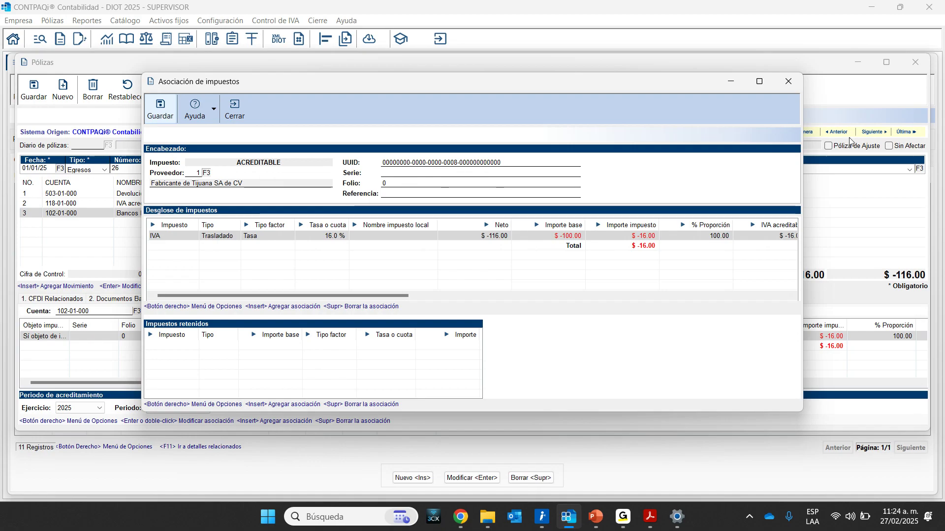
click(759, 81)
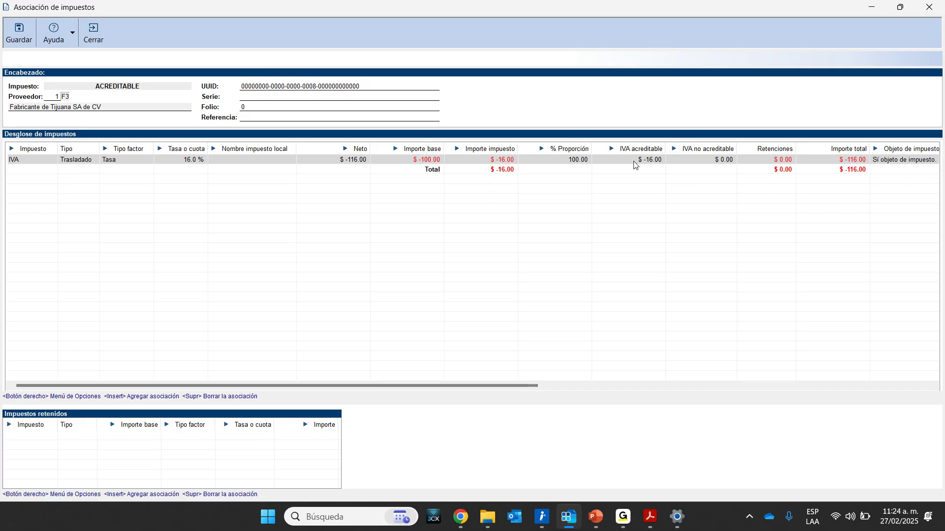
drag(507, 386, 892, 350)
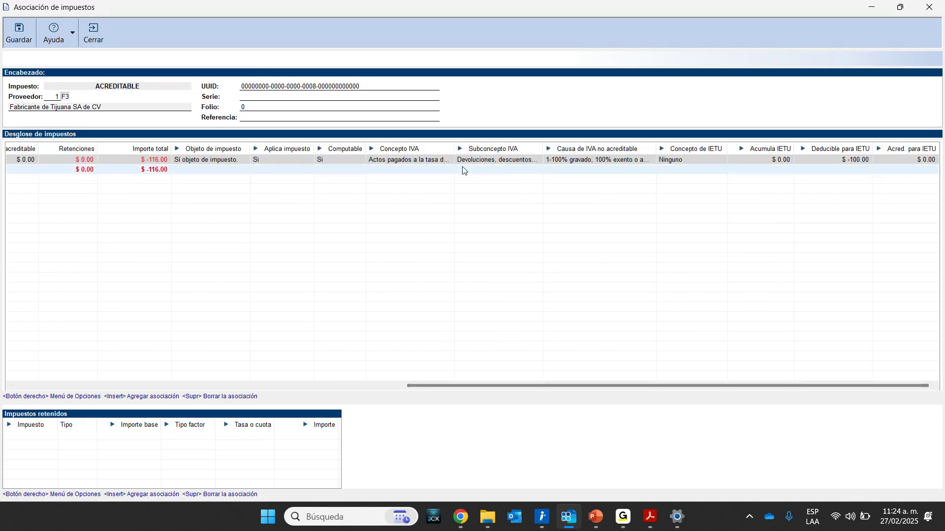
drag(454, 148, 498, 146)
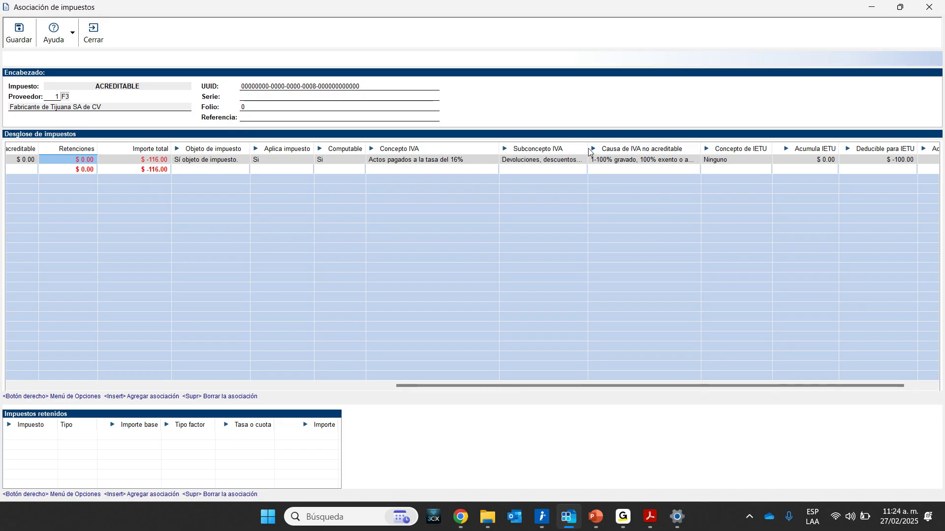
drag(589, 149, 812, 144)
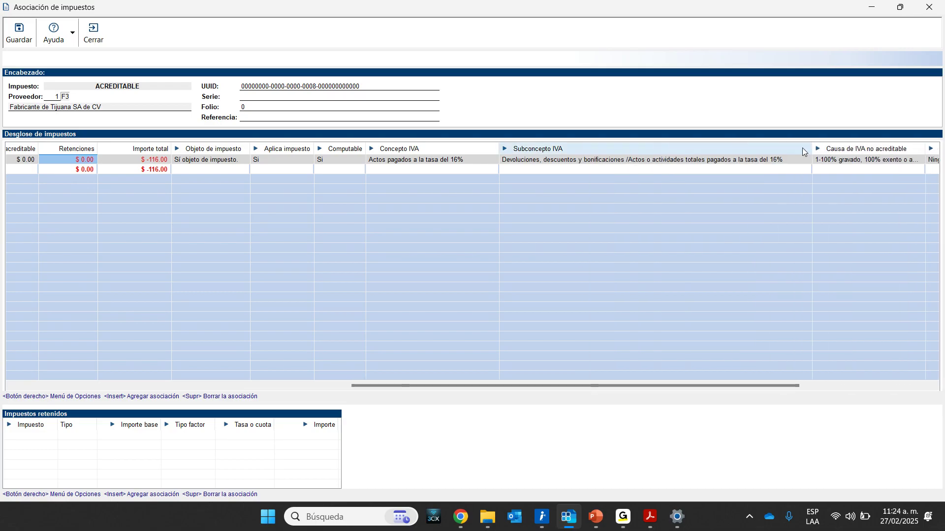
drag(359, 386, 380, 386)
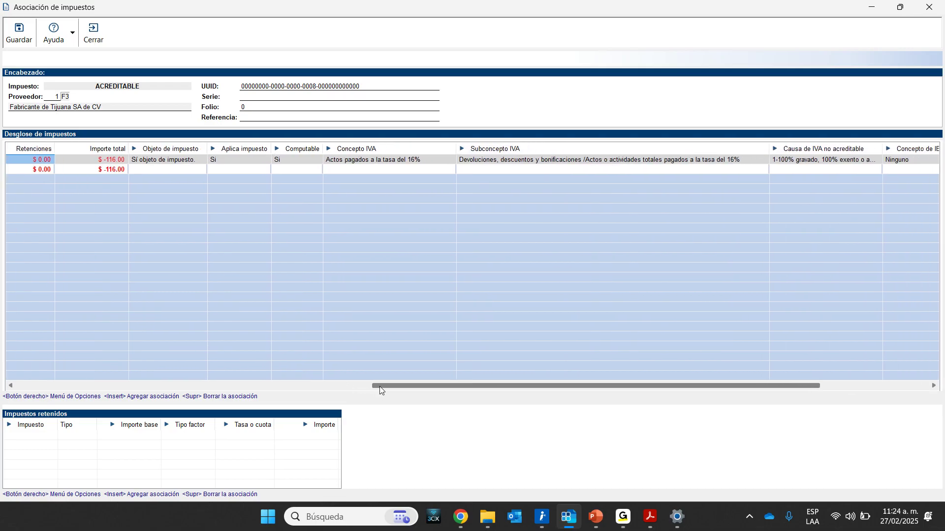
Select Devoluciones, descuentos y bonificaciones /Actos o actividades totales pagados a la tasa del 16% as Subconcepto IVA and check the Causa de IVA no acreditable.
click(490, 164)
click(490, 164)
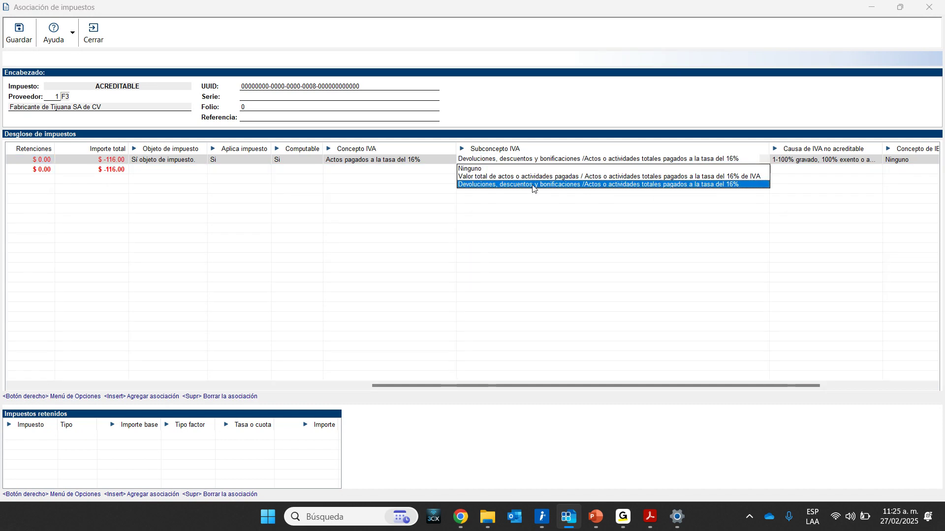
click(500, 185)
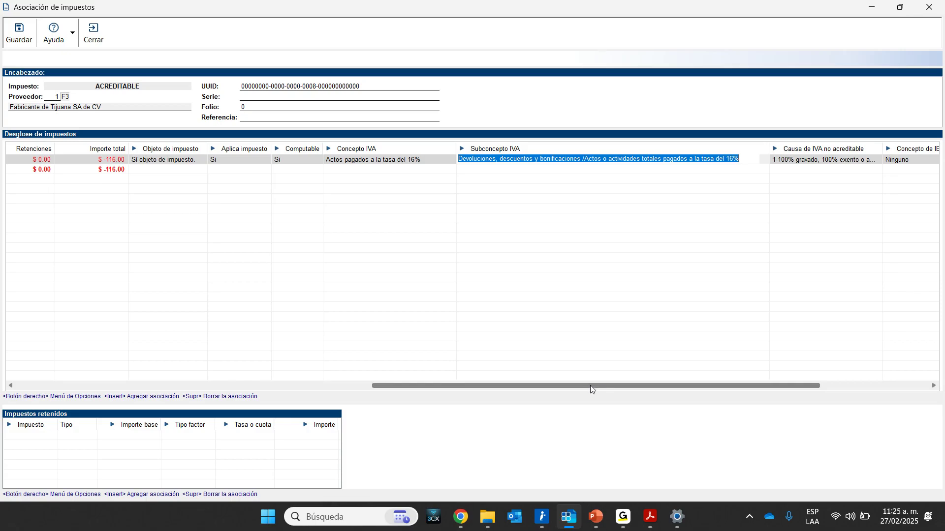
drag(586, 385, 648, 387)
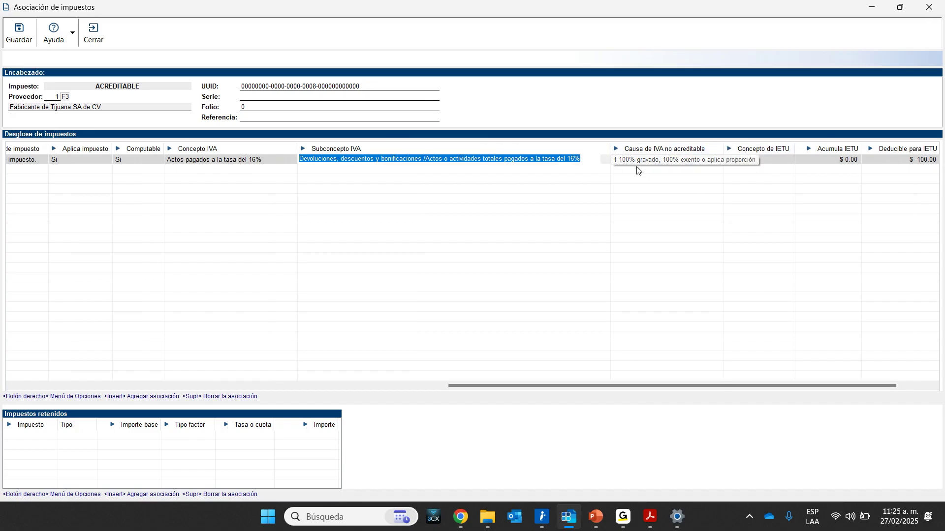
Save the tax association and the Devolucion policy, and close the Pólizas window.
click(19, 33)
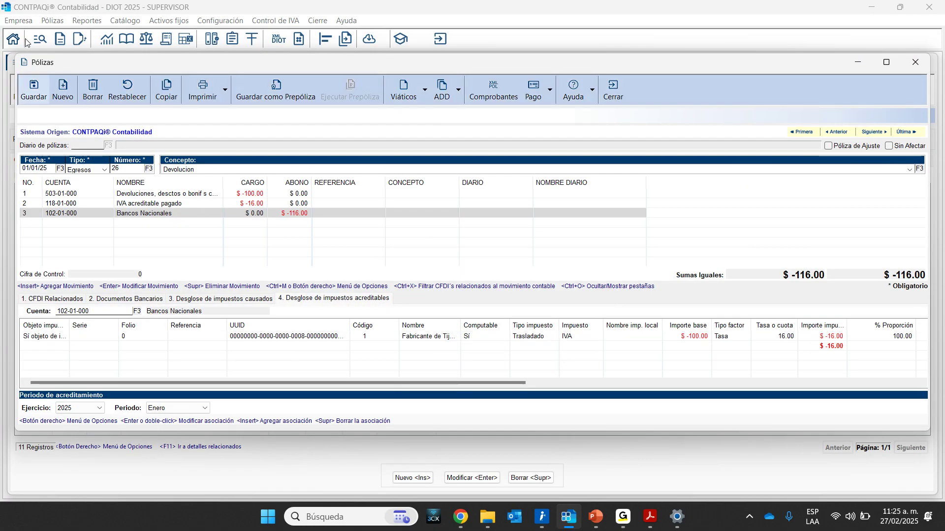
click(34, 91)
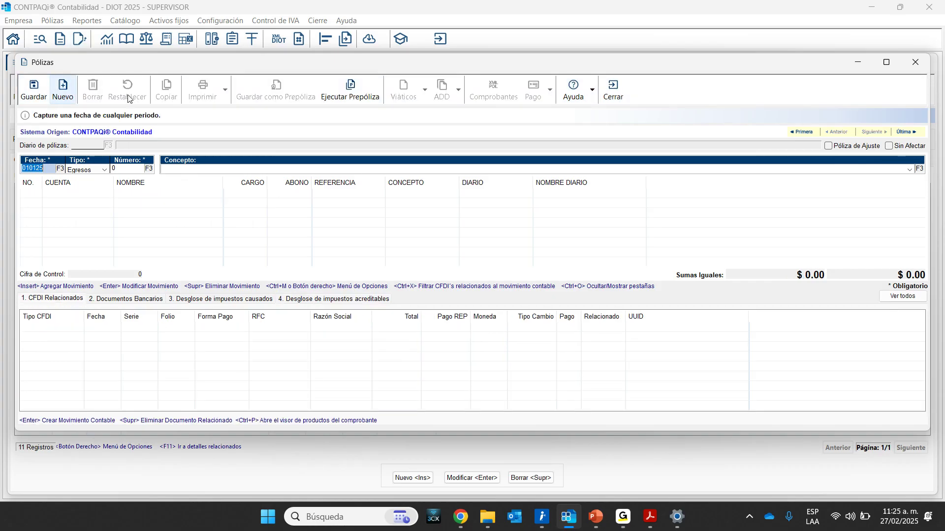
click(612, 88)
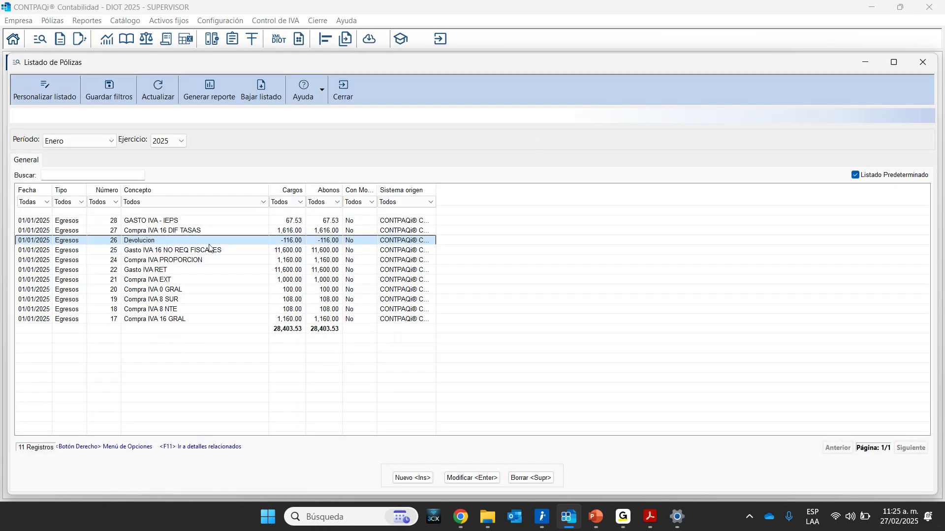
double_click(235, 244)
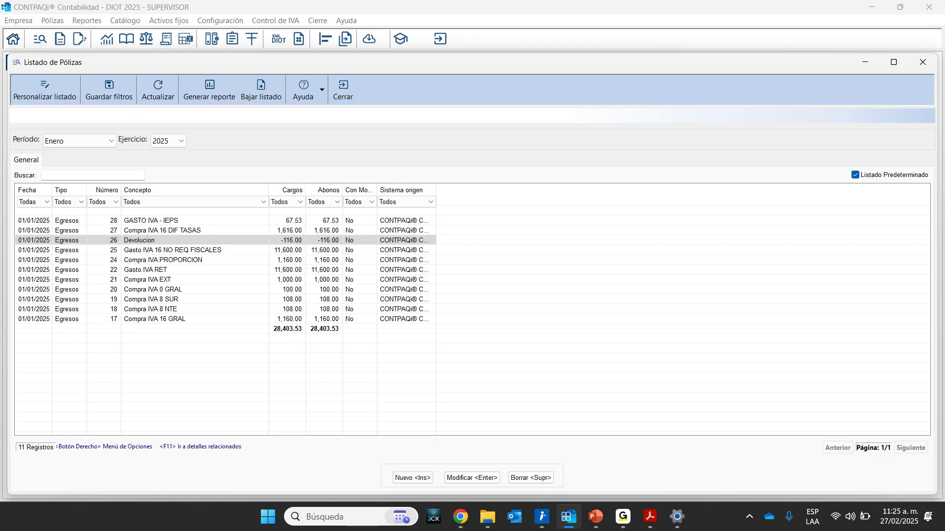
Open the Compra IVA 16 DIF TASAS policy and register its IVA control from the CFDI in the creditable tax breakdown.
click(159, 232)
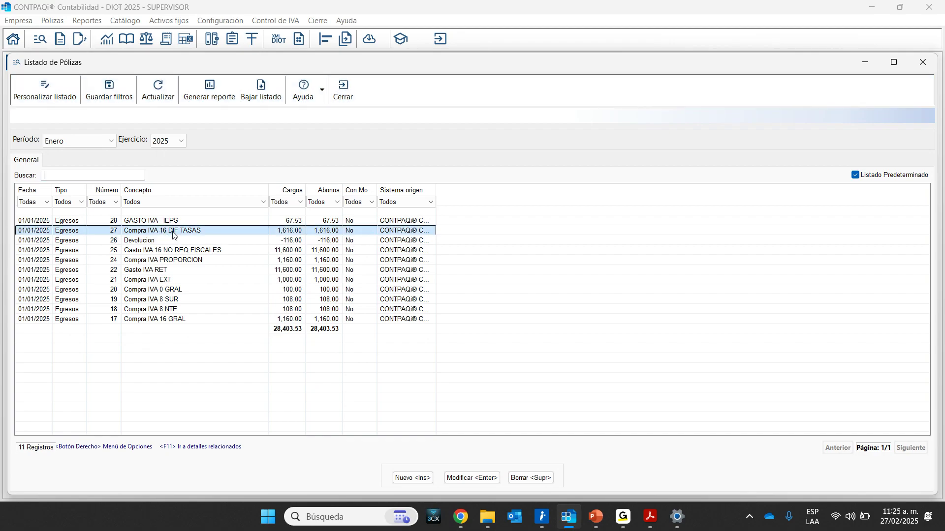
double_click(172, 235)
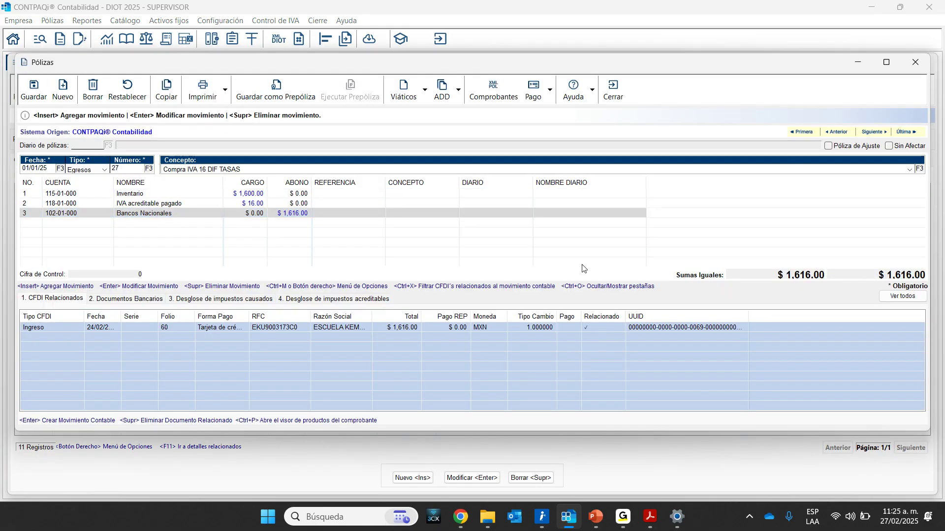
click(321, 301)
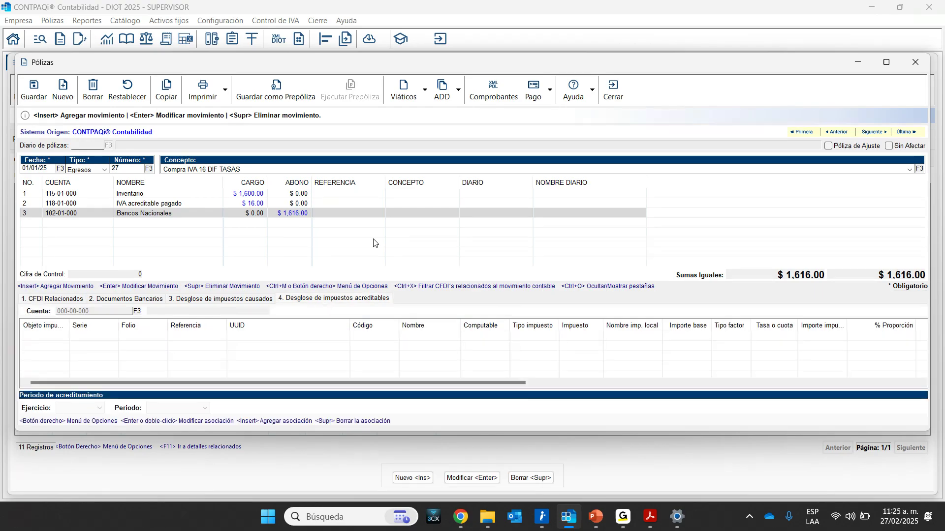
click(445, 91)
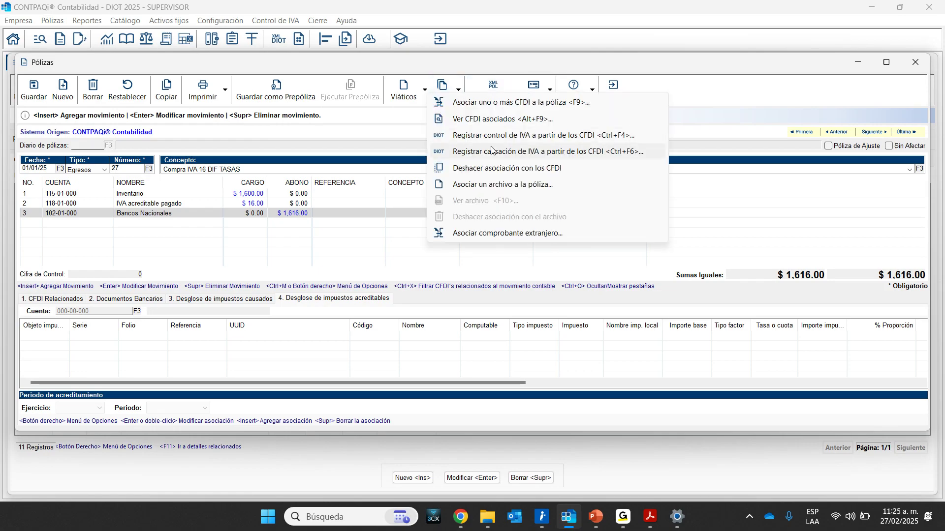
click(517, 136)
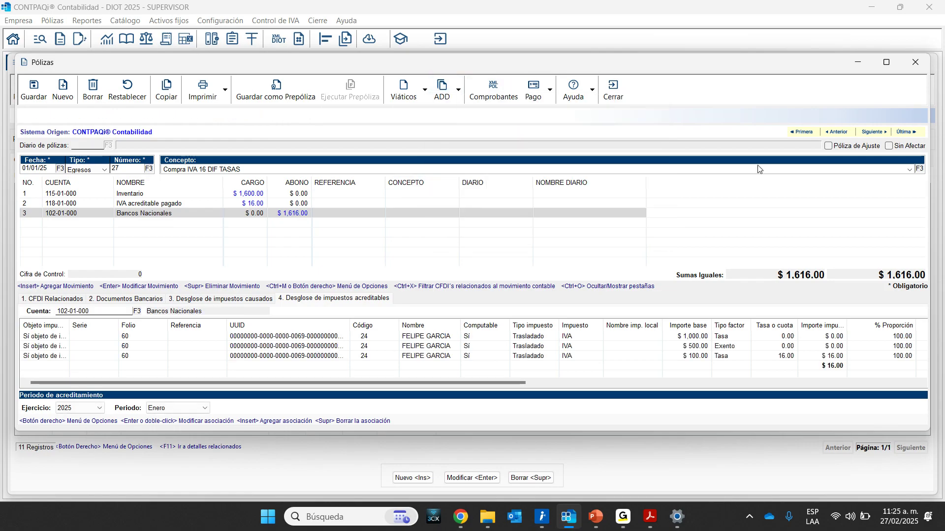
Maximize the policy, open the folio 60 tax association full screen and review the base, tax and proportion of each rate.
click(887, 62)
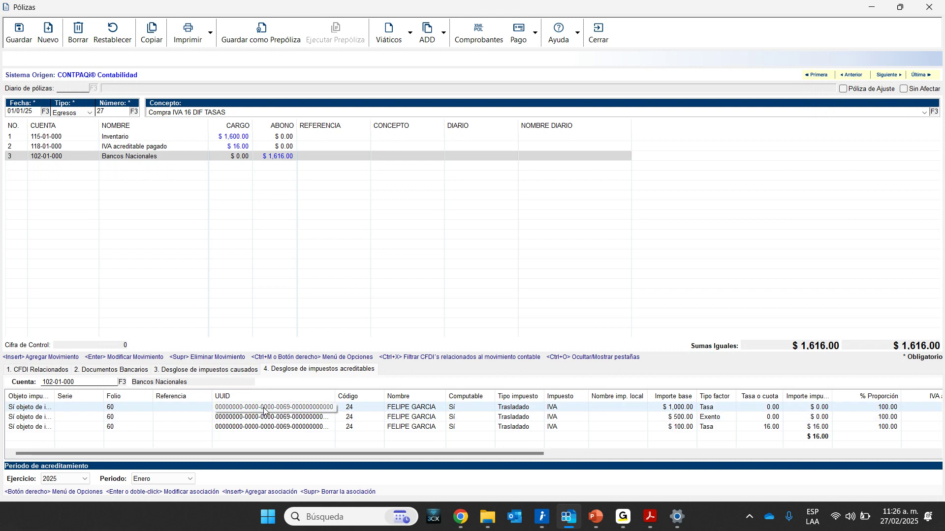
click(262, 409)
double_click(263, 410)
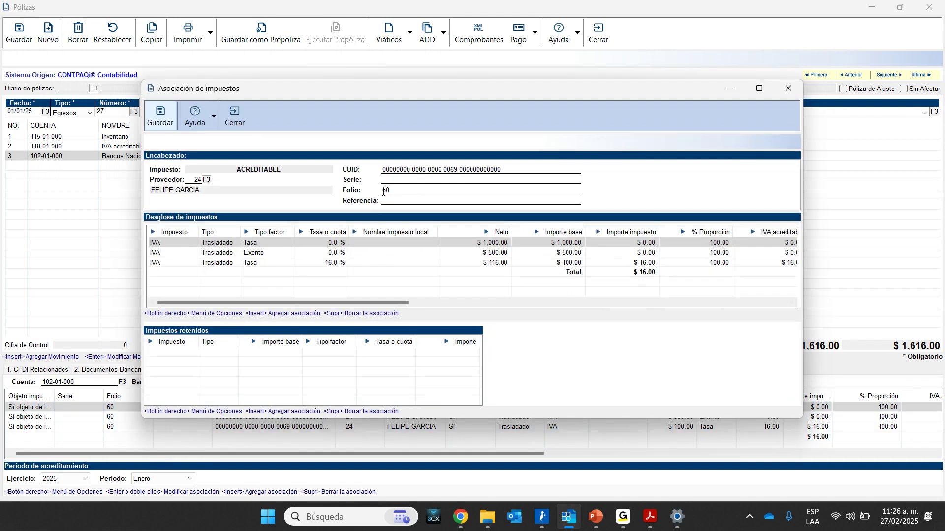
mouse_move(378, 90)
mouse_down()
mouse_move(362, 64)
mouse_move(373, 73)
mouse_up()
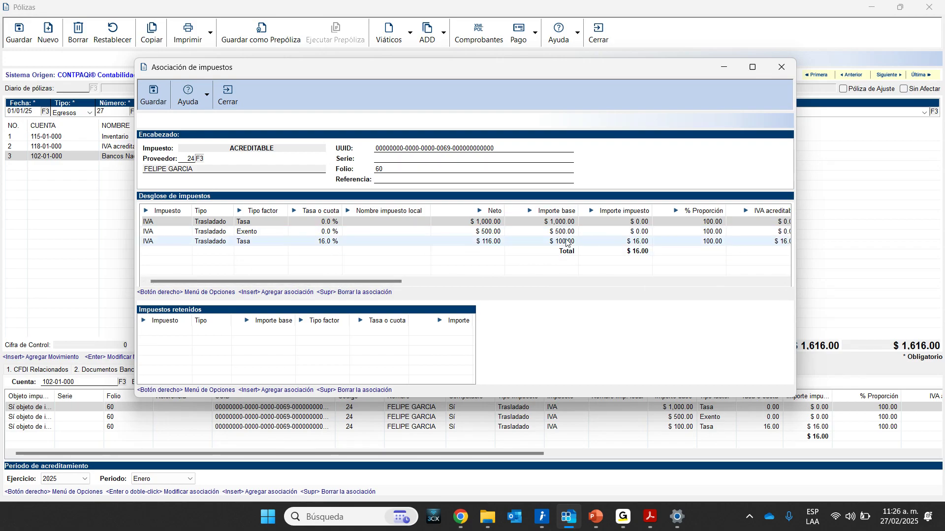
drag(378, 283, 409, 285)
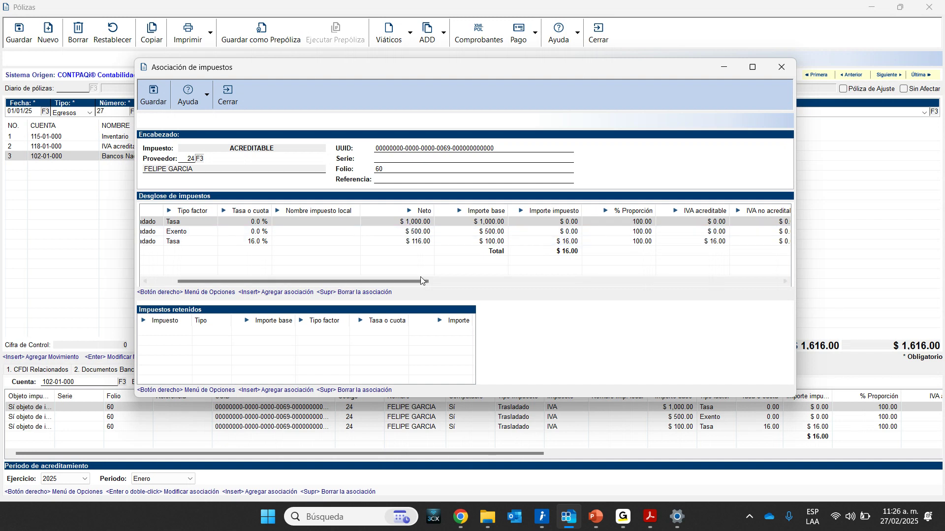
click(758, 68)
Widen the Concepto IVA and Subconcepto IVA columns of the folio 60 association to examine each rate's classification.
drag(391, 385, 766, 363)
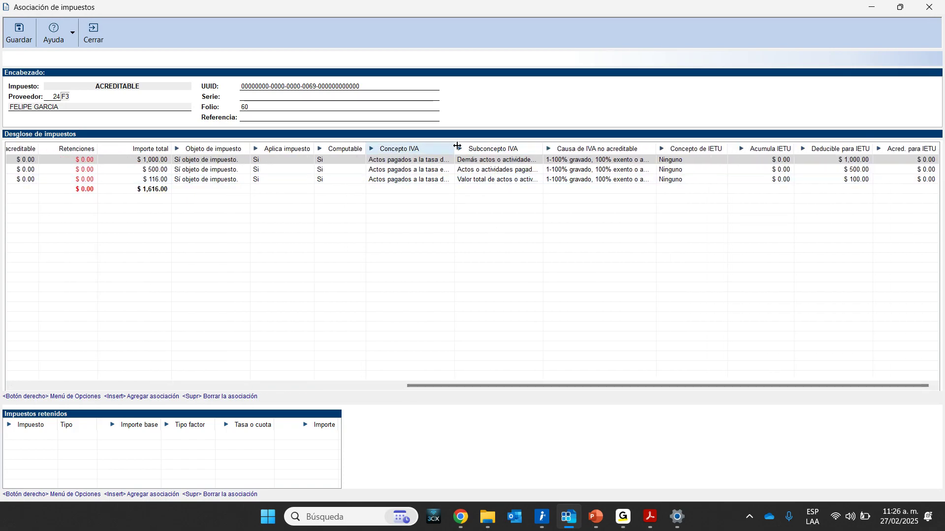
drag(455, 148, 479, 147)
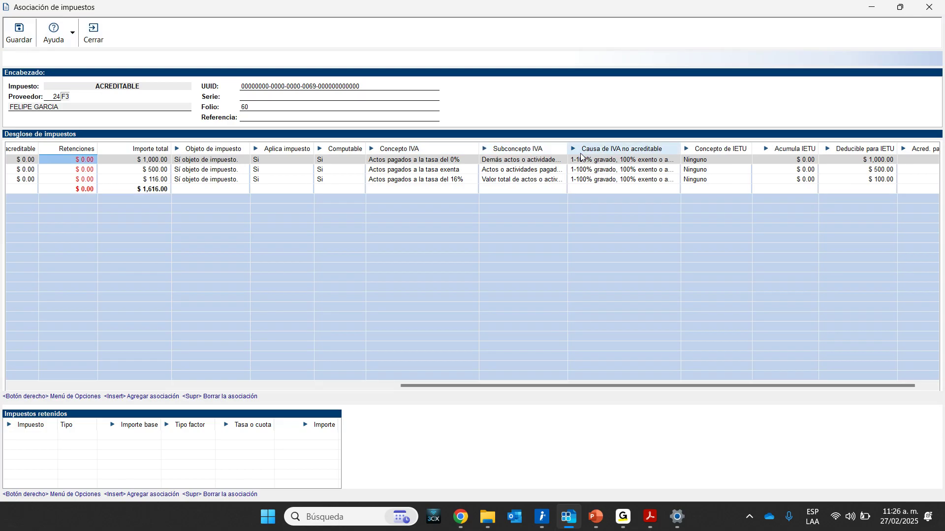
drag(570, 153, 812, 138)
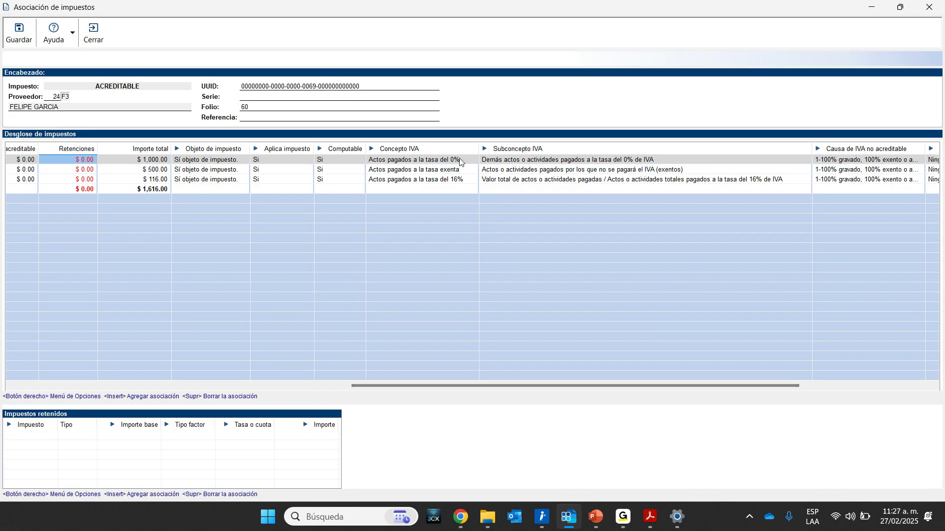
Examine the folio 60 tax breakdown, comparing each rate's amounts, proportion, Concepto IVA, Subconcepto IVA and cause of non-creditable IVA.
drag(394, 384, 109, 387)
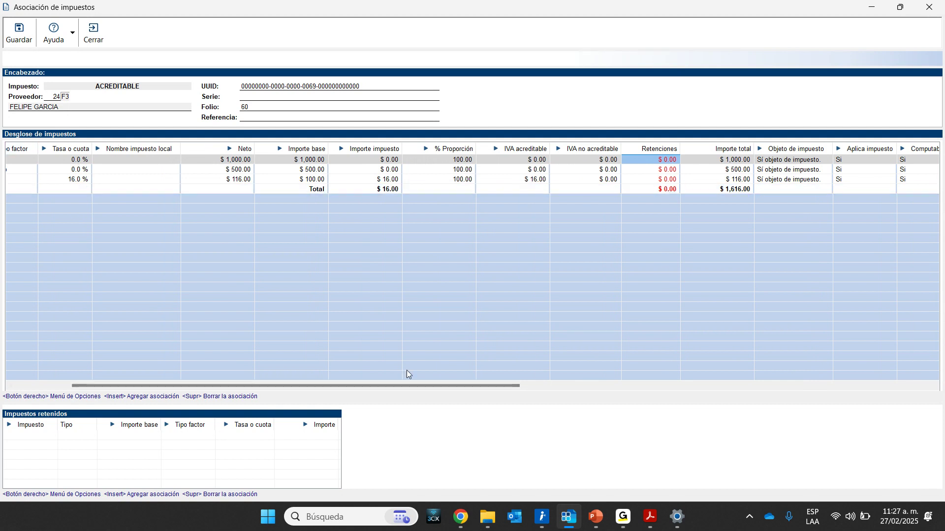
drag(394, 384, 552, 380)
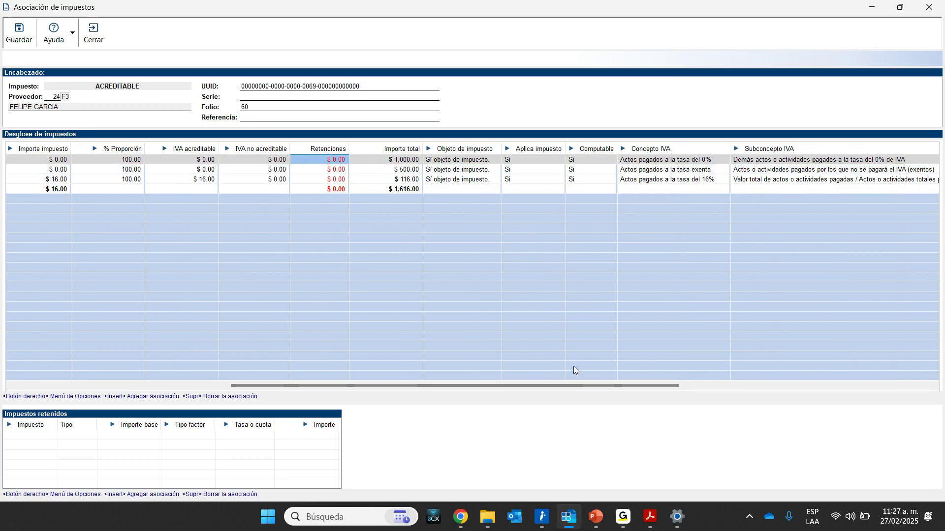
drag(565, 385, 329, 393)
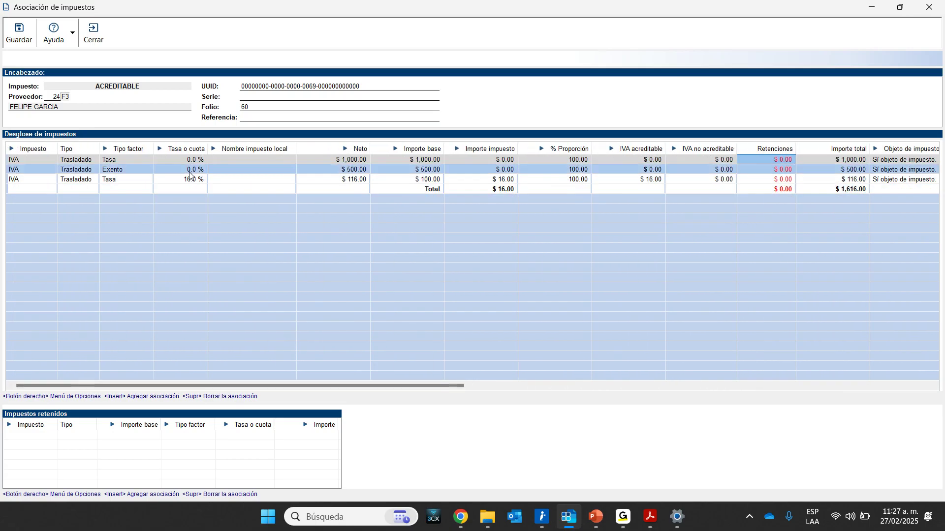
drag(424, 387, 639, 389)
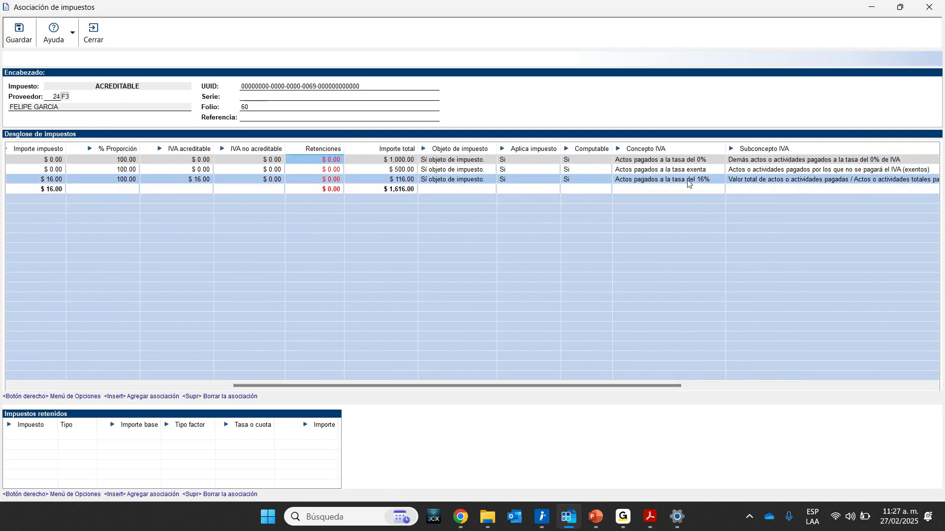
drag(622, 387, 796, 361)
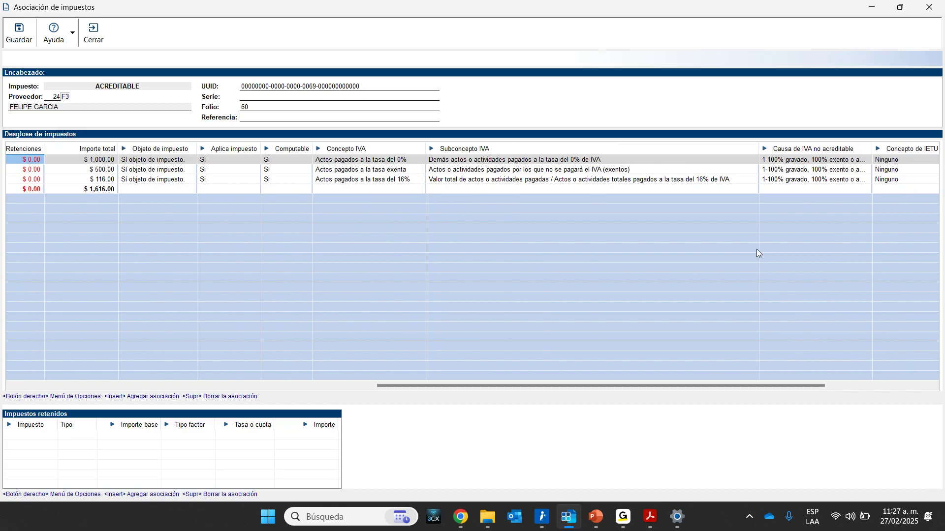
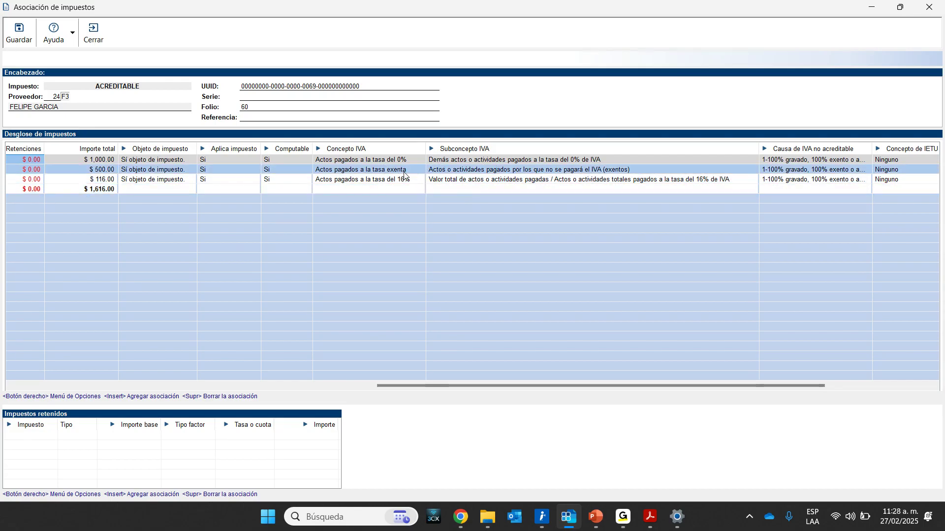
drag(661, 384, 606, 385)
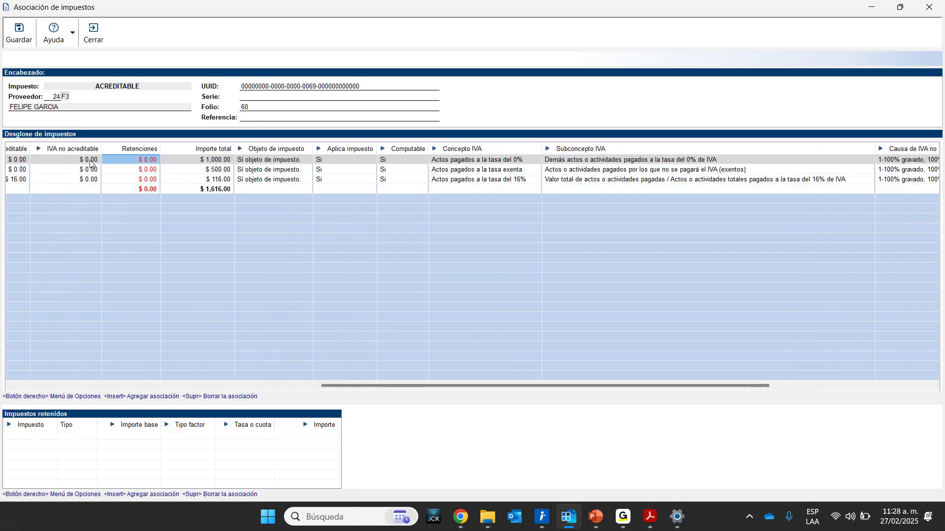
drag(521, 385, 702, 394)
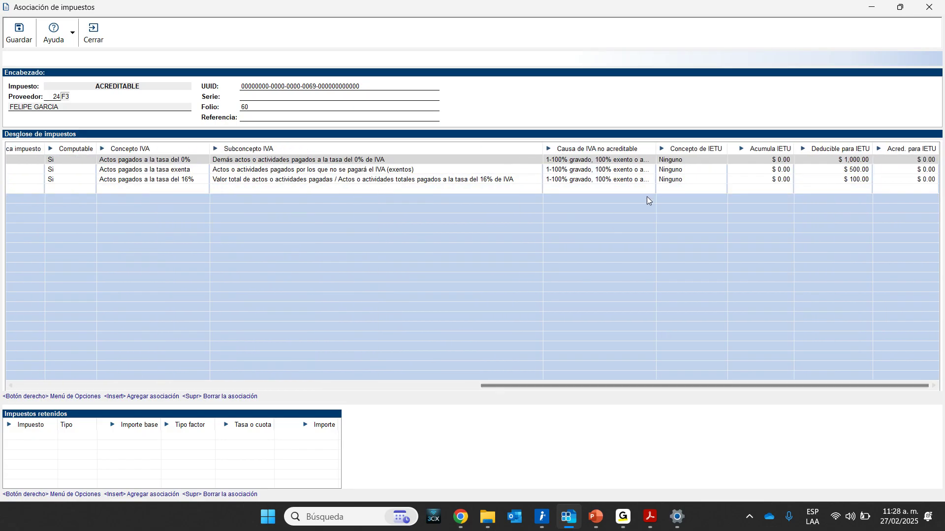
drag(599, 385, 574, 386)
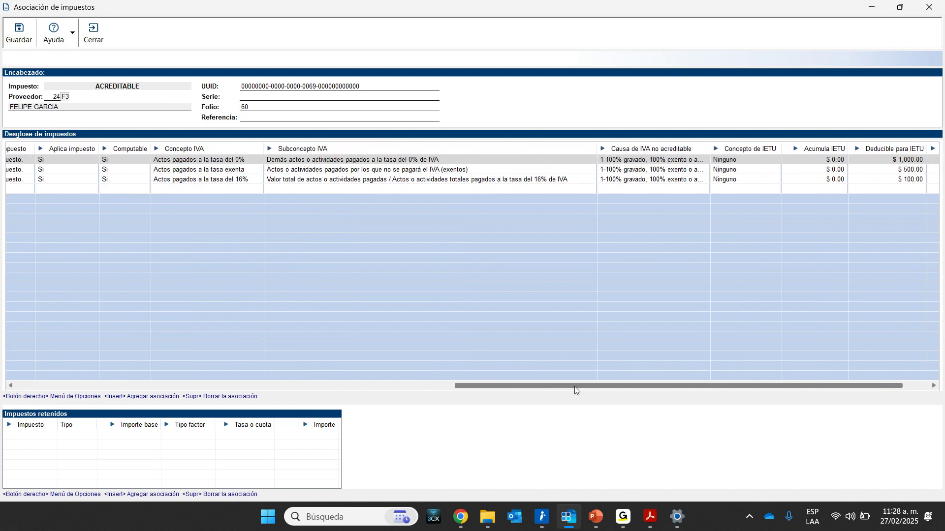
Widen the Causa de IVA no acreditable column and review the causes available for the 16% rate.
drag(710, 147, 760, 148)
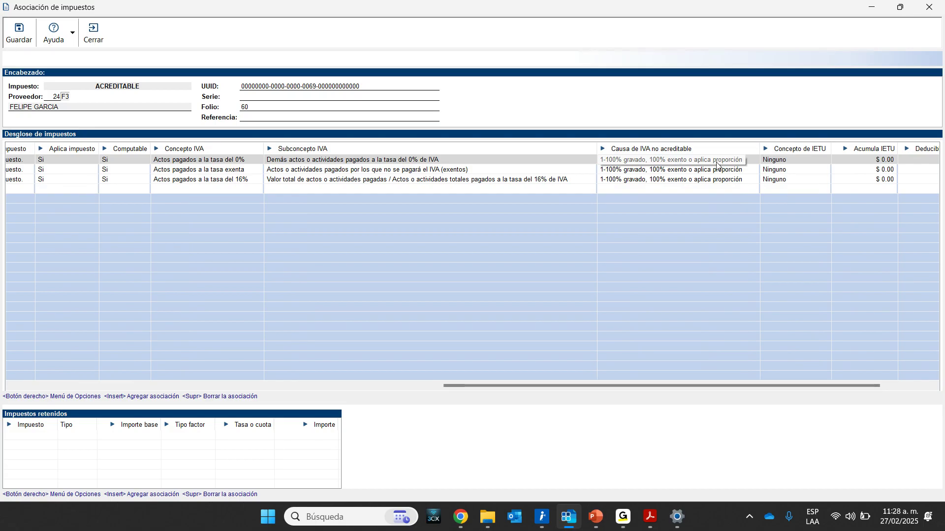
click(684, 180)
click(682, 180)
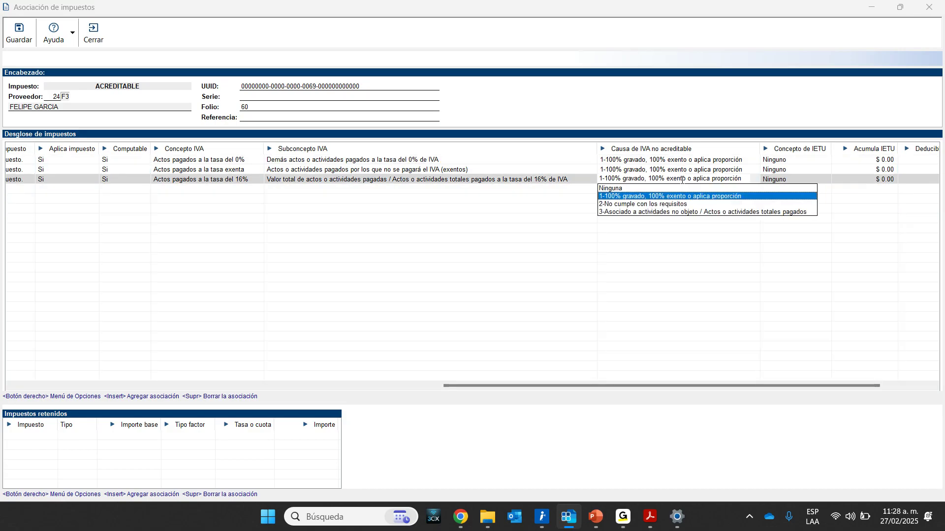
click(732, 226)
Save the folio 60 tax association, switch to a new blank policy, and close the Pólizas window.
drag(553, 388, 205, 363)
click(19, 33)
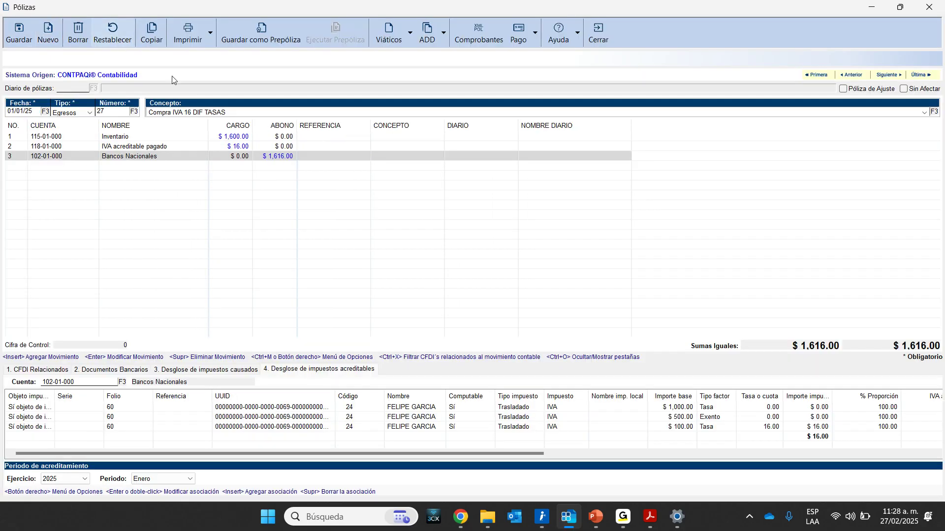
click(47, 32)
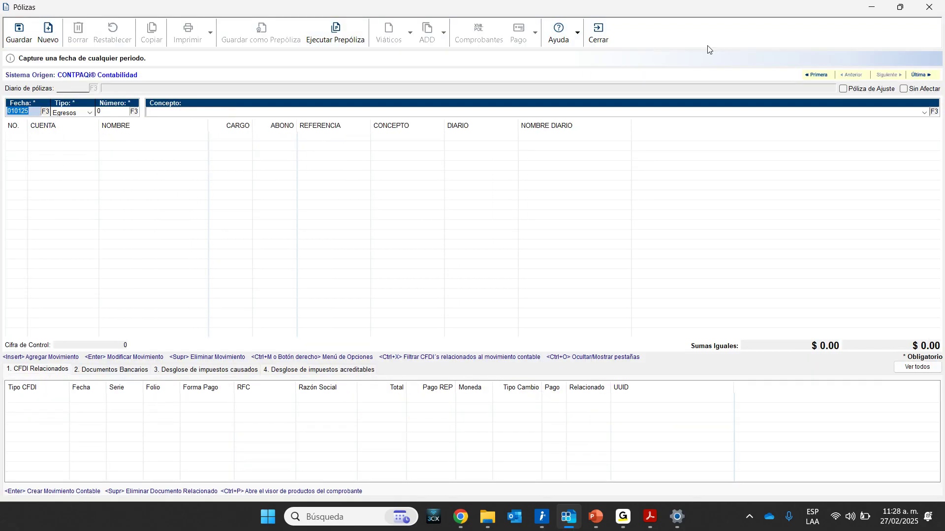
click(598, 33)
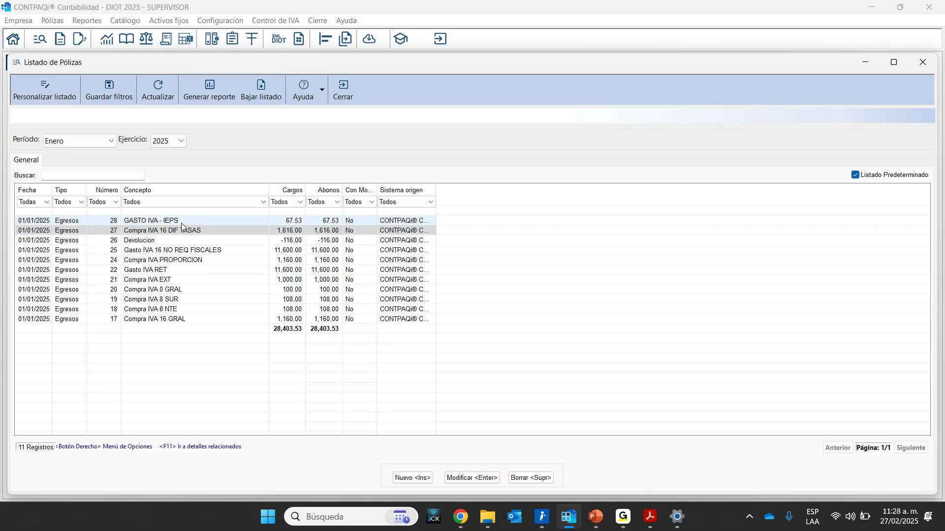
Widen the policy list's Sistema origen column, open the GASTO IVA - IEPS policy and register its IVA control from the CFDI.
drag(436, 190, 505, 185)
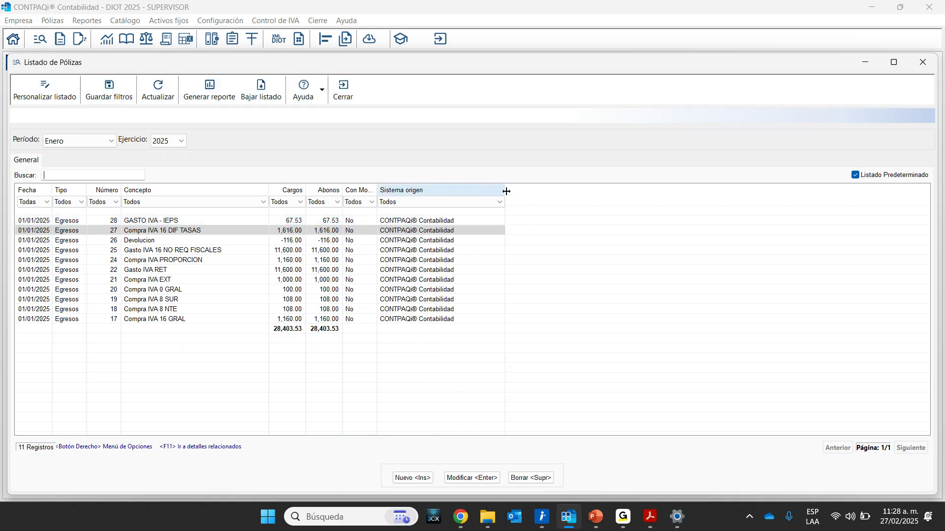
click(161, 223)
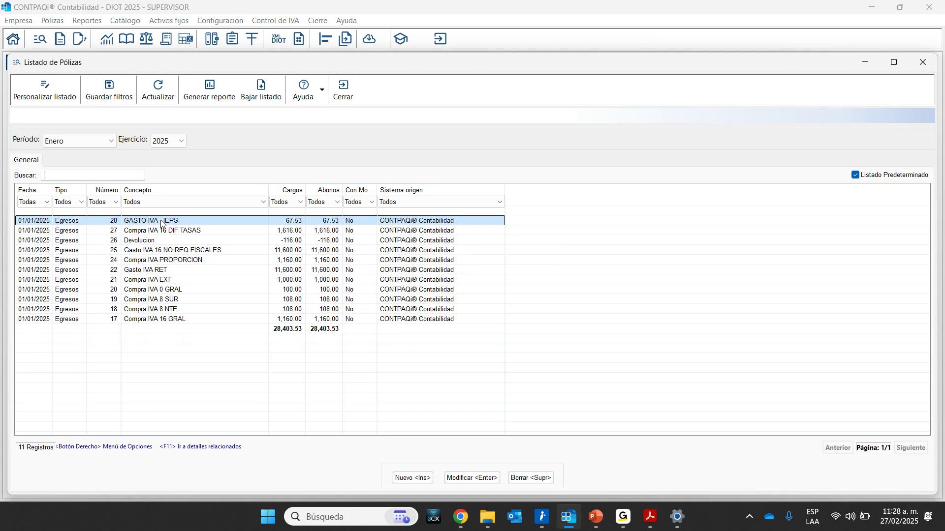
key(Return)
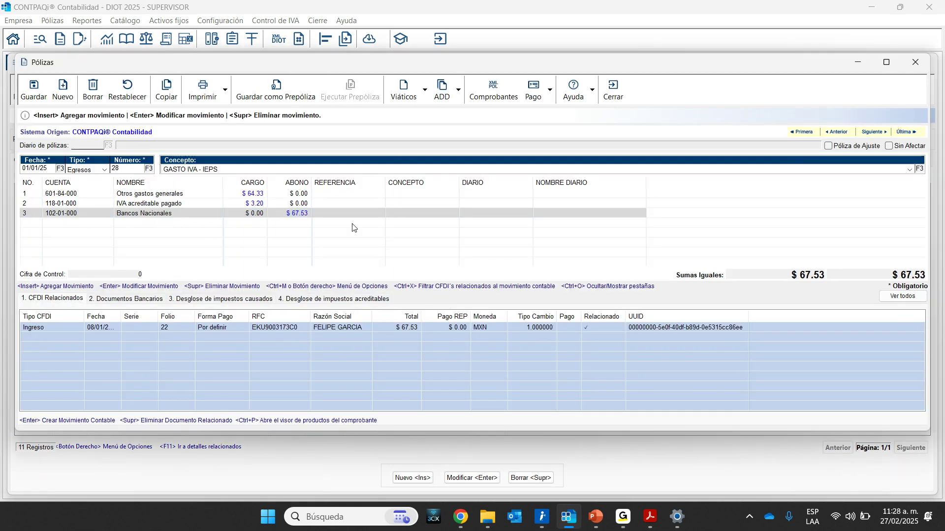
click(442, 89)
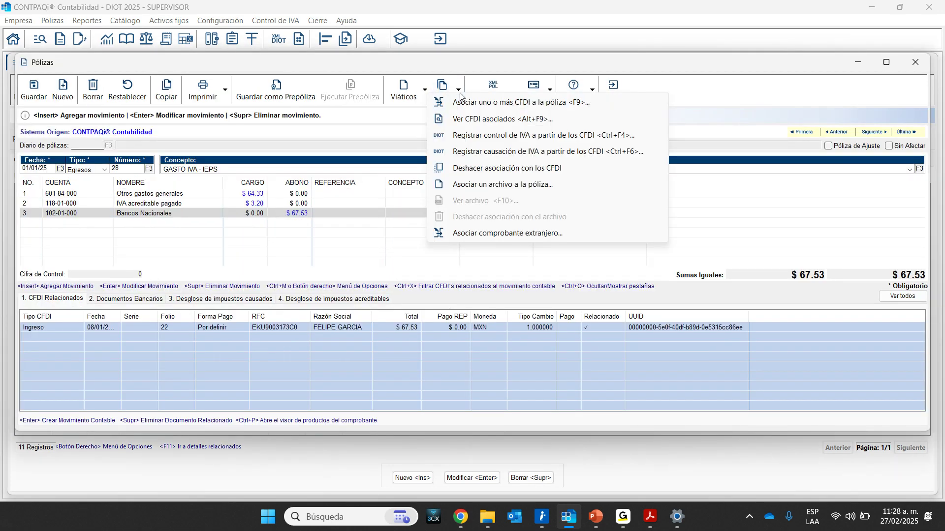
click(494, 136)
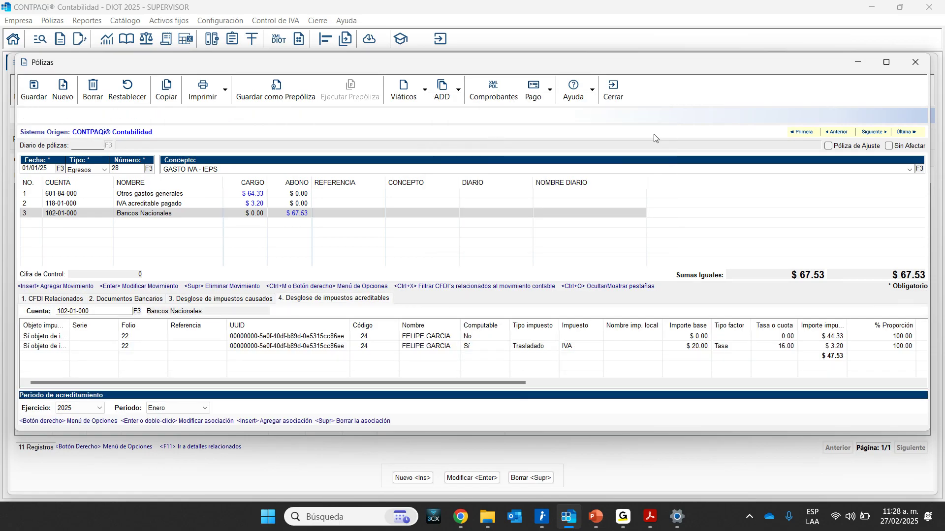
Maximize the policy, open the folio 22 tax association full screen and review the amounts and classification of both rows.
click(886, 62)
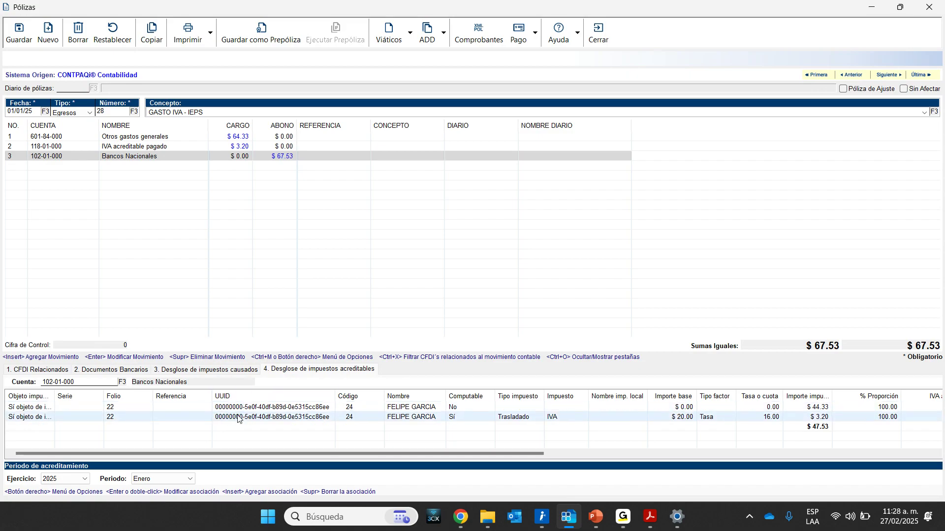
double_click(264, 408)
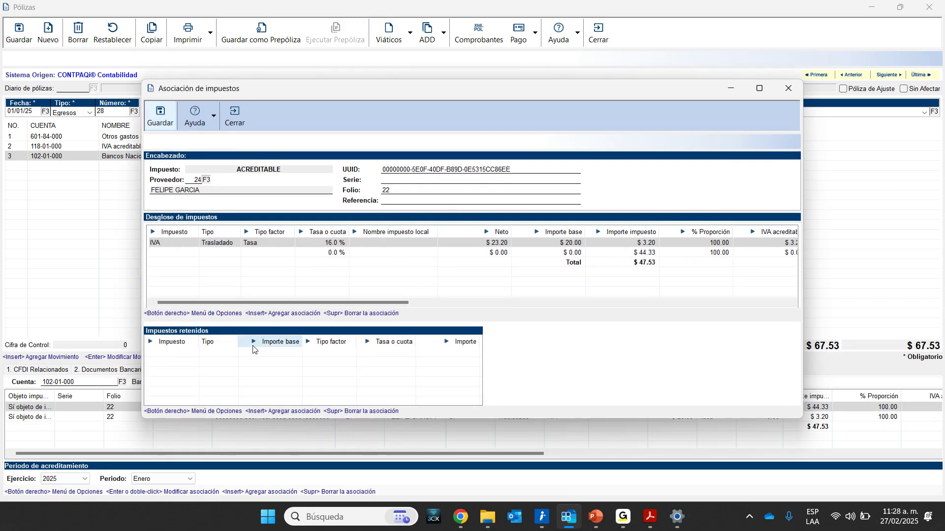
click(759, 88)
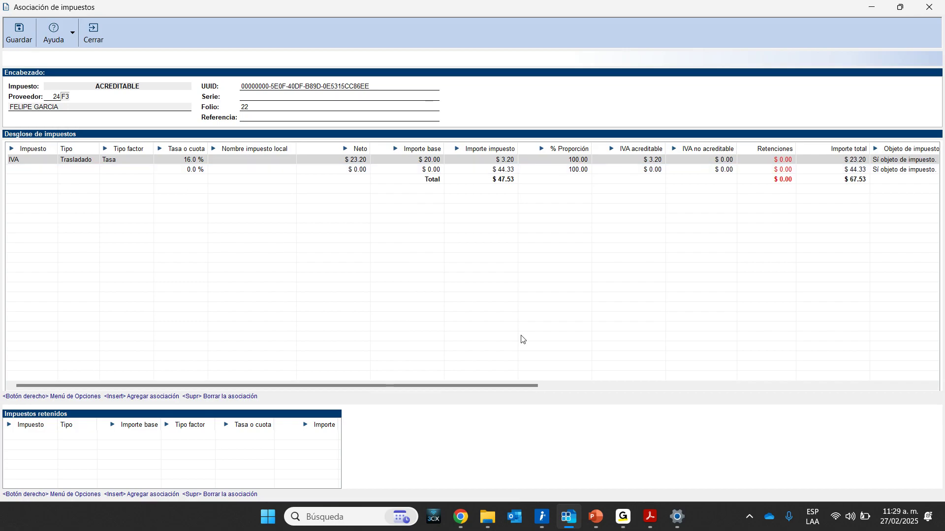
drag(524, 386, 472, 384)
drag(525, 386, 801, 383)
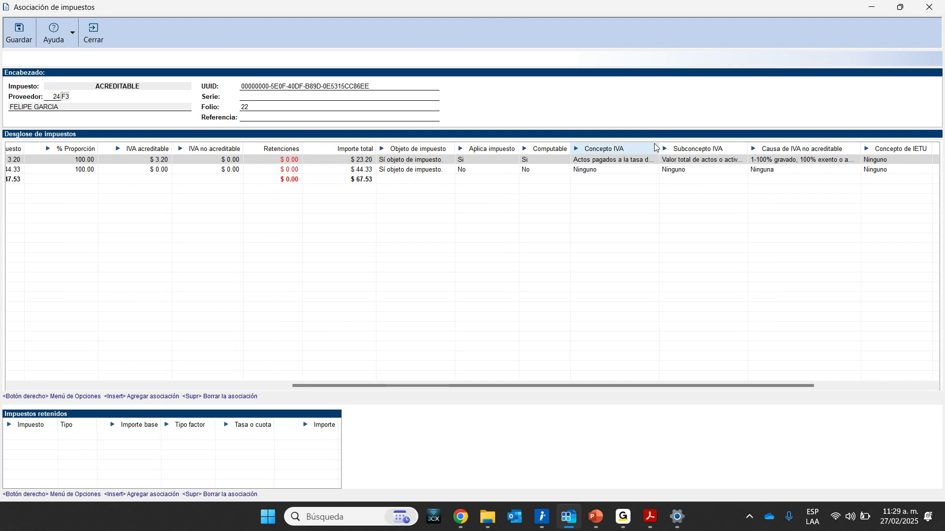
Widen the Concepto IVA and Subconcepto IVA columns of the folio 22 association to examine how the 16% and IEPS rows are classified.
drag(656, 146, 702, 147)
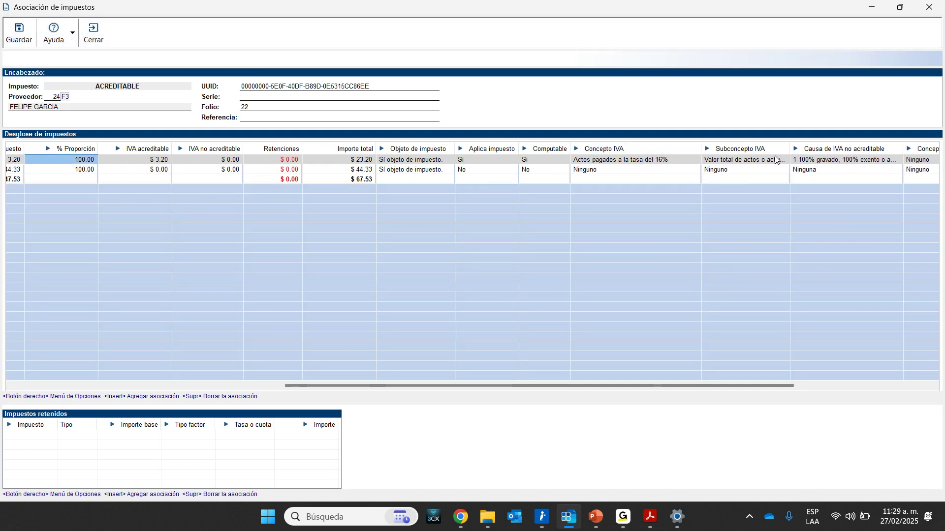
drag(791, 149, 864, 149)
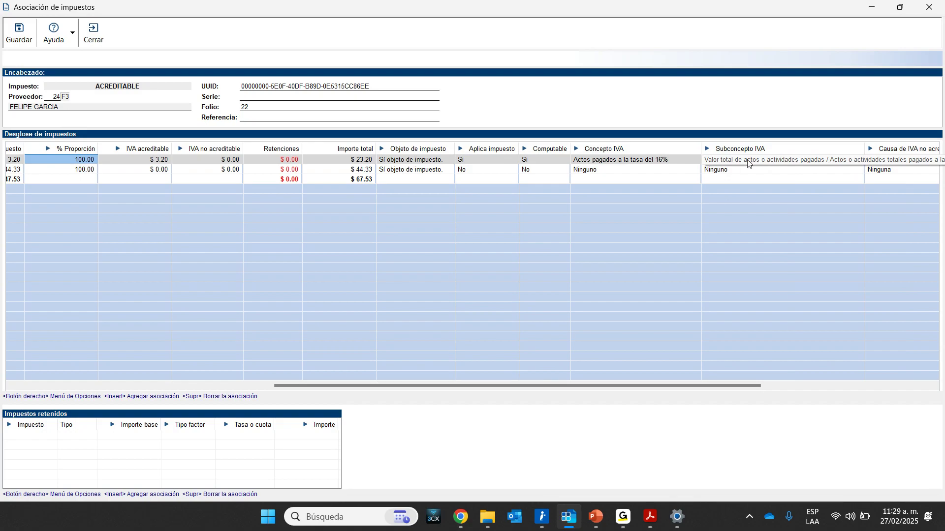
drag(734, 384, 785, 318)
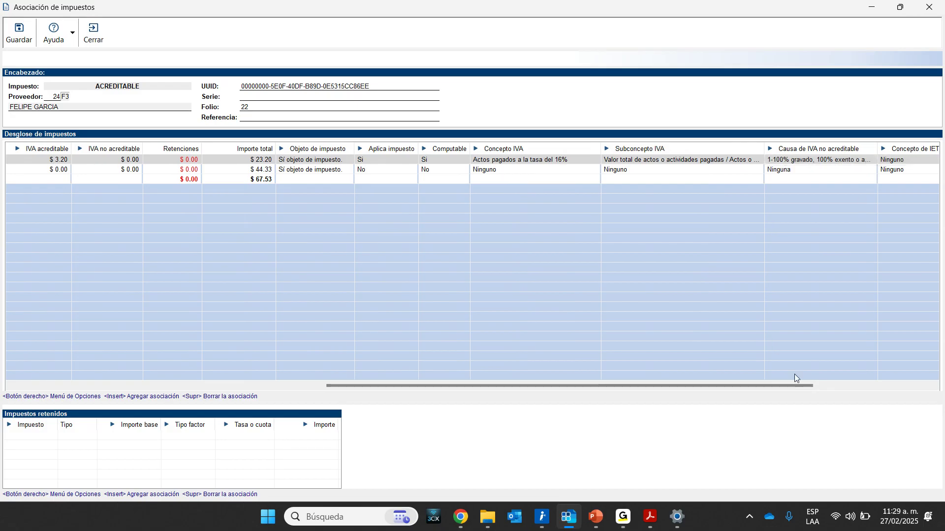
Set the tax of the second breakdown row, the one with the 44.33 tax amount, to IEPS.
drag(792, 386, 437, 372)
drag(489, 386, 674, 388)
click(679, 169)
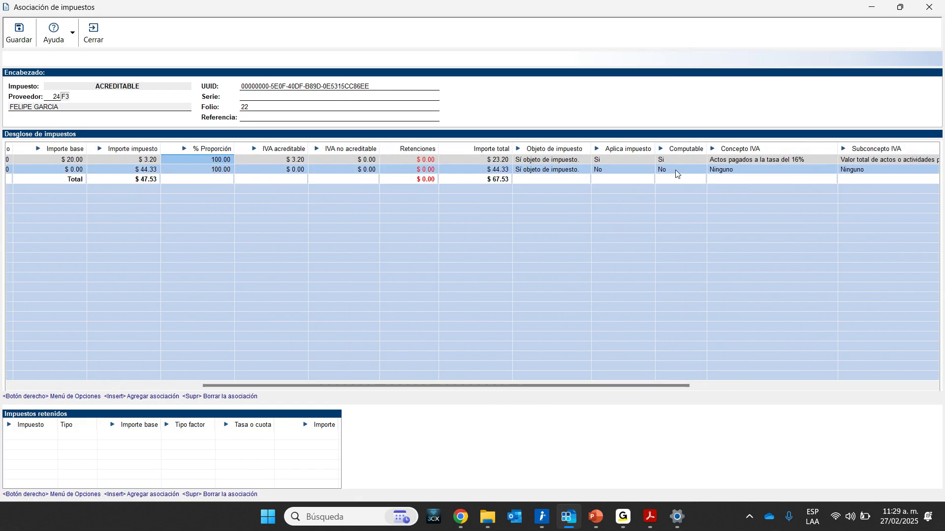
drag(676, 387, 413, 393)
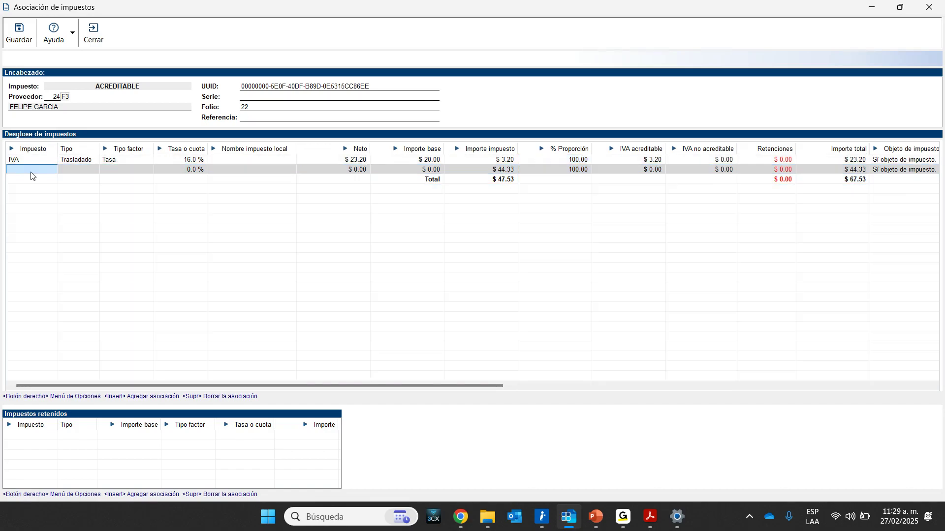
click(31, 171)
click(31, 172)
click(21, 198)
key(Tab)
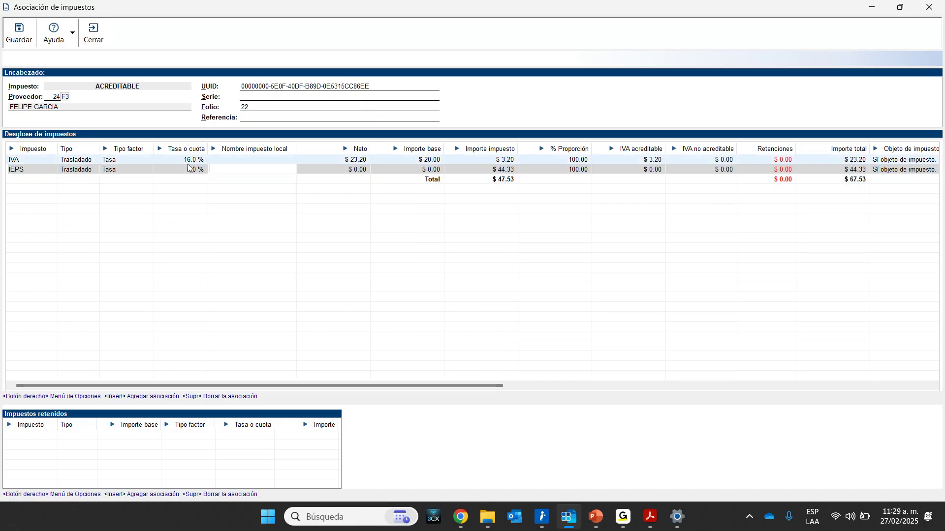
Set the IEPS row's factor type to Cuota and its rate or quota to 44.33.
click(127, 172)
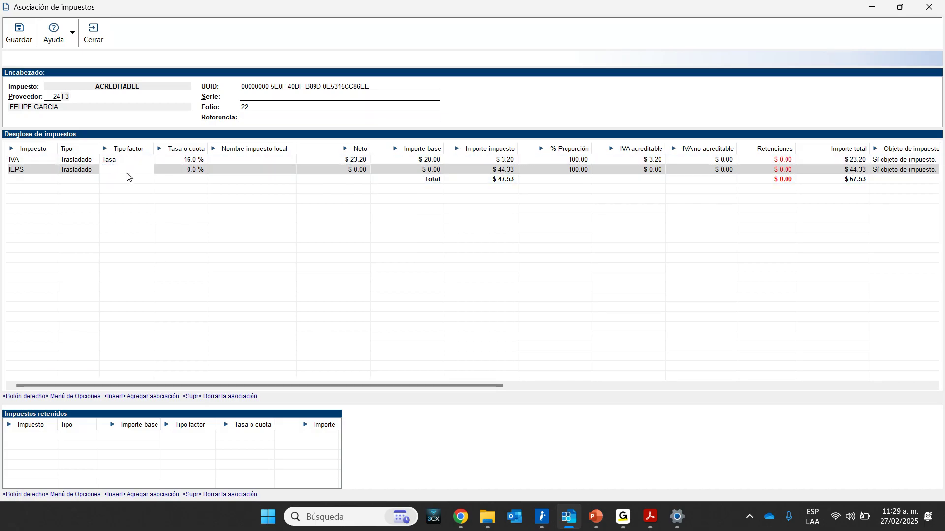
key(Escape)
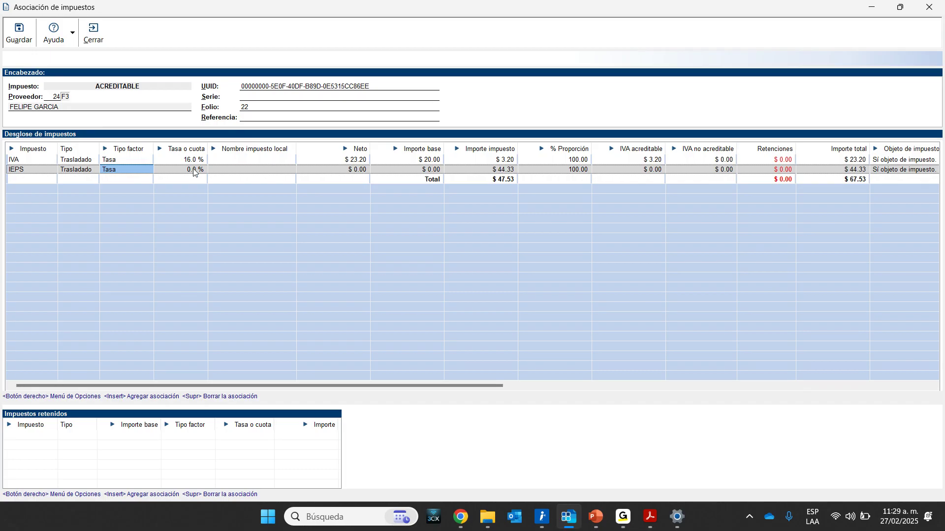
click(139, 173)
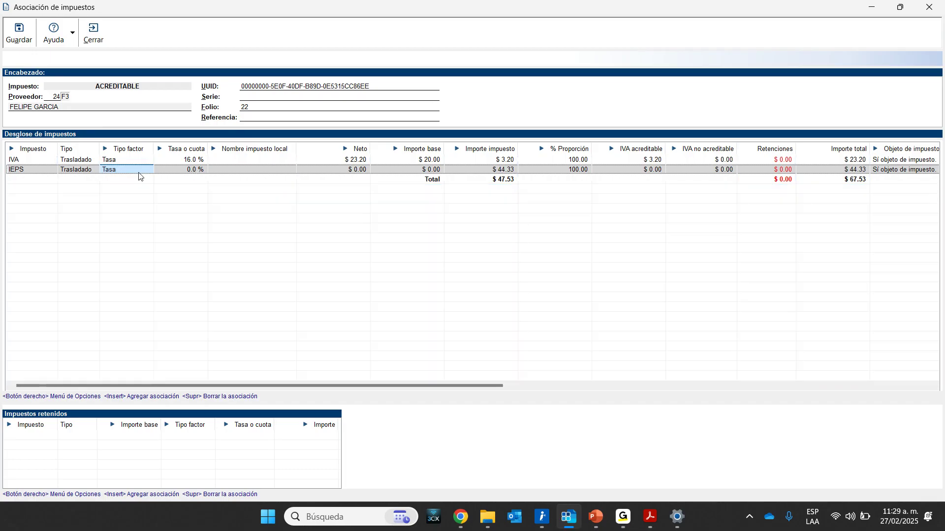
click(138, 173)
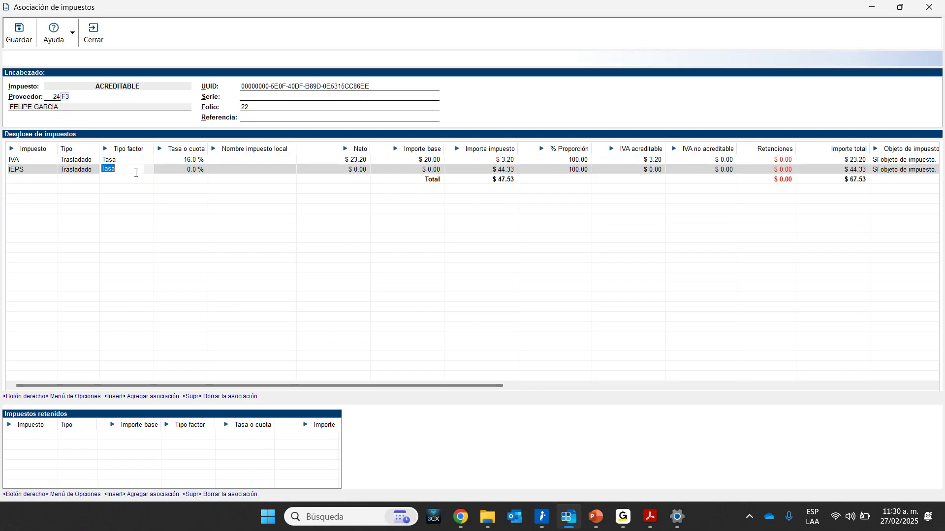
click(136, 173)
click(116, 195)
click(185, 168)
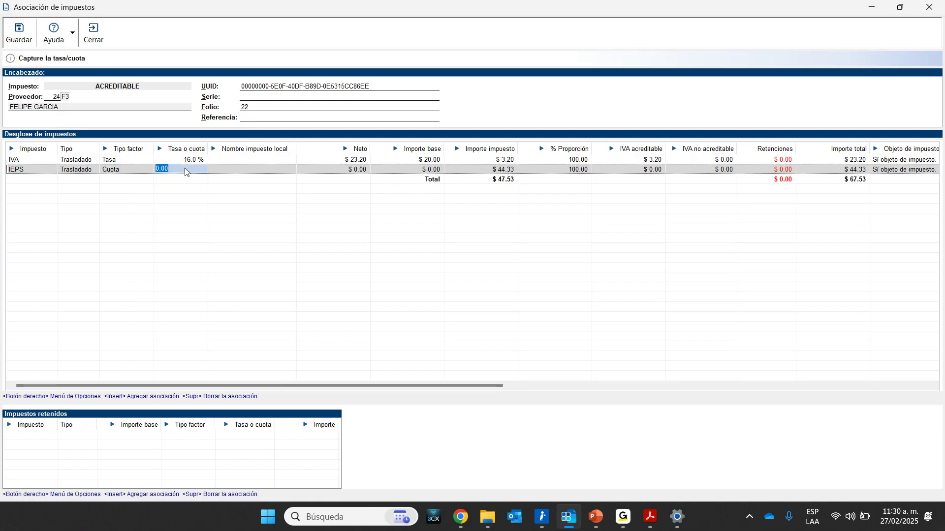
text(44.33)
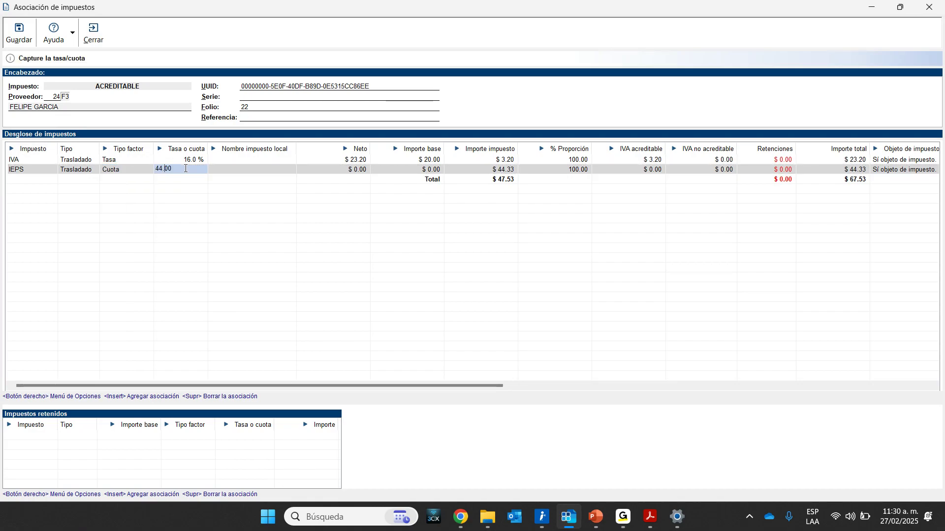
key(Return)
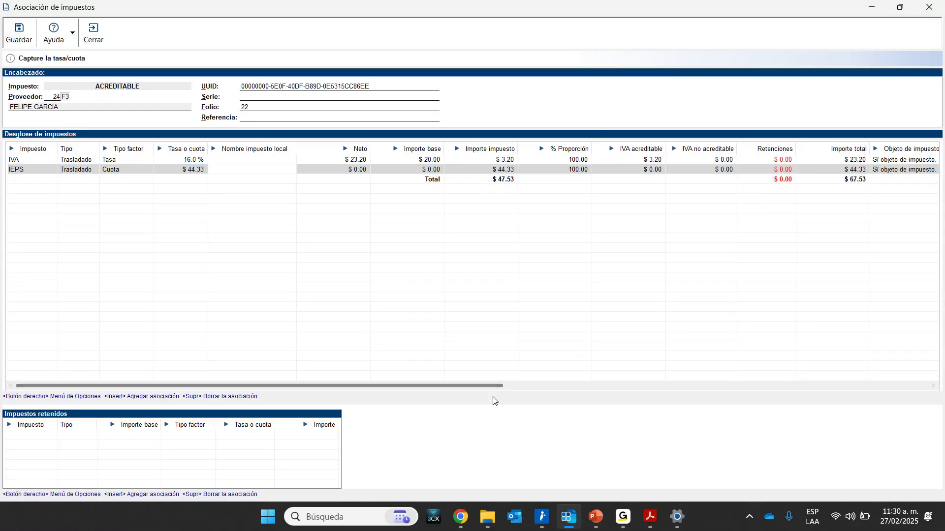
Review the IEPS row's tax details along with its IVA concept, subconcept and non-creditable IVA cause.
drag(477, 382, 717, 389)
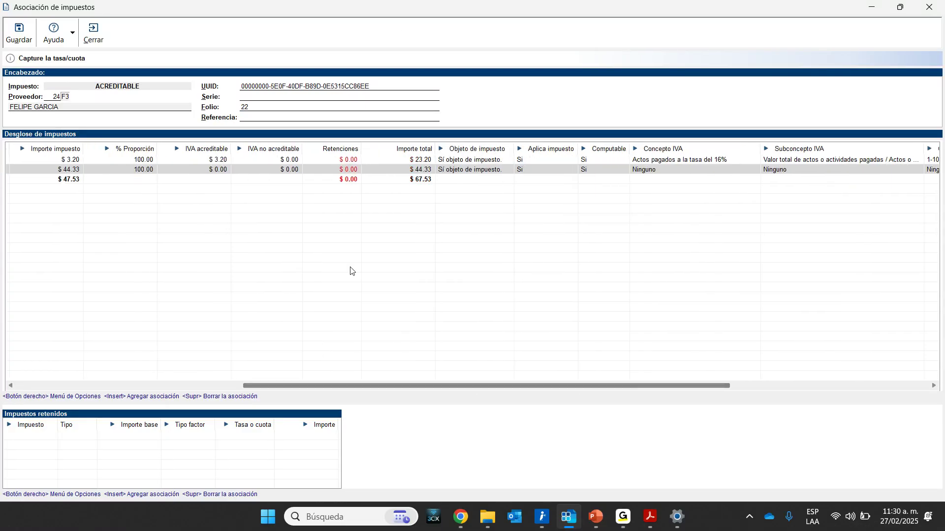
click(19, 31)
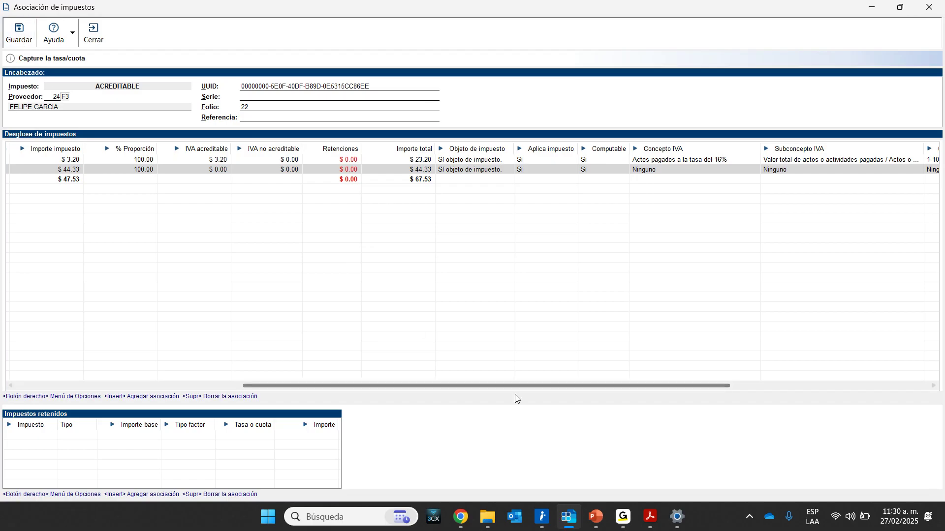
drag(504, 386, 683, 392)
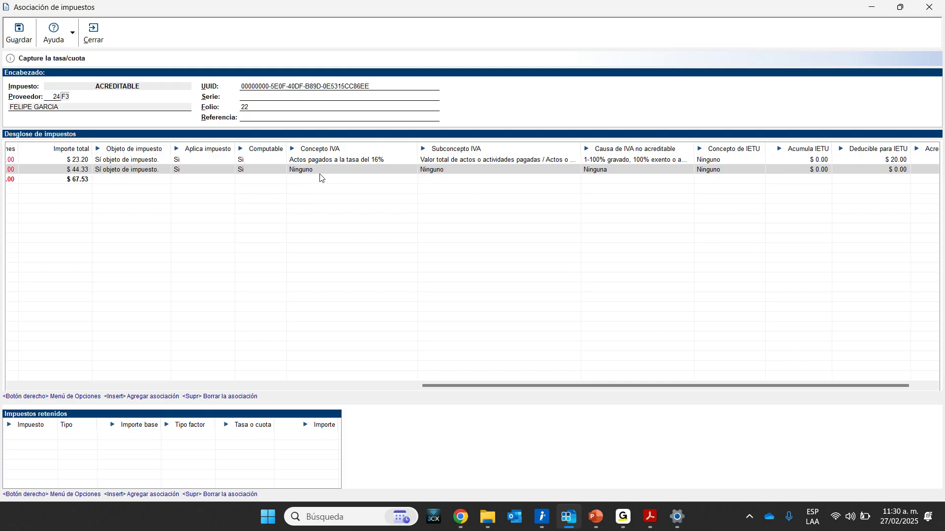
click(445, 170)
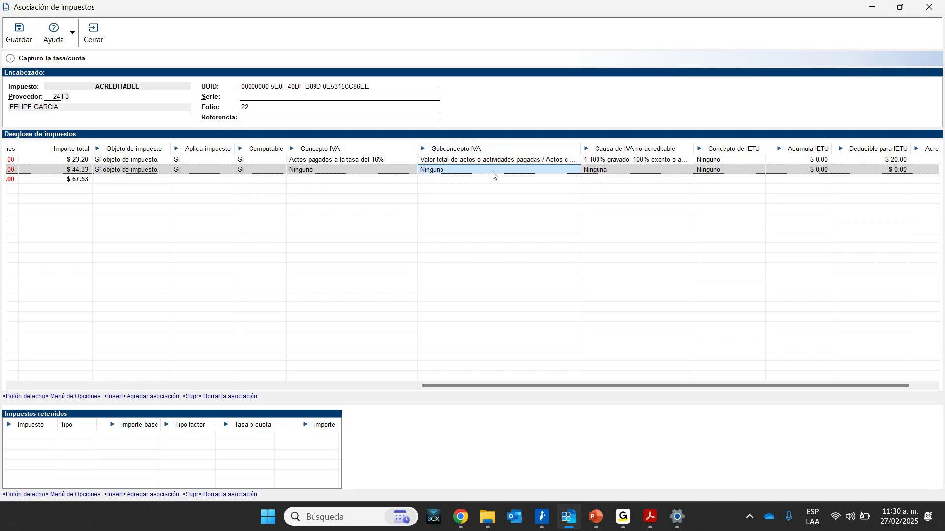
drag(504, 387, 43, 354)
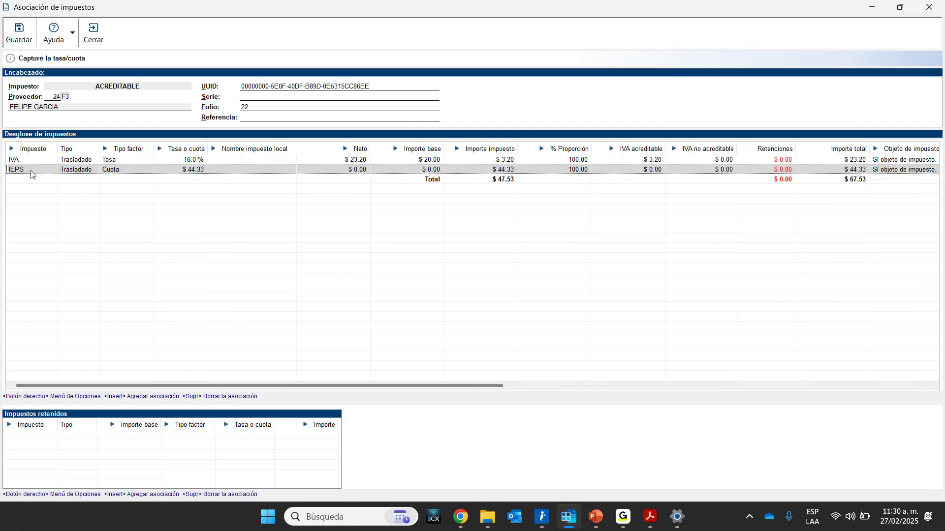
drag(460, 386, 928, 394)
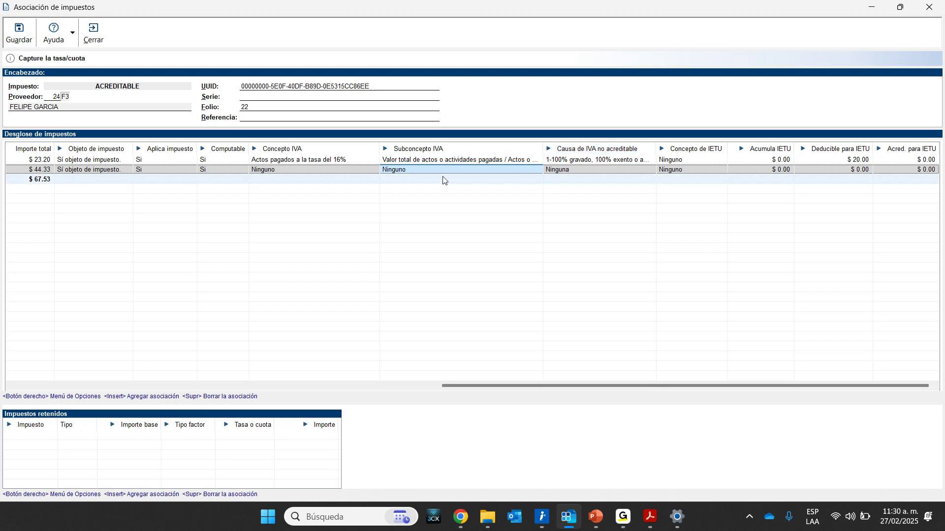
click(297, 172)
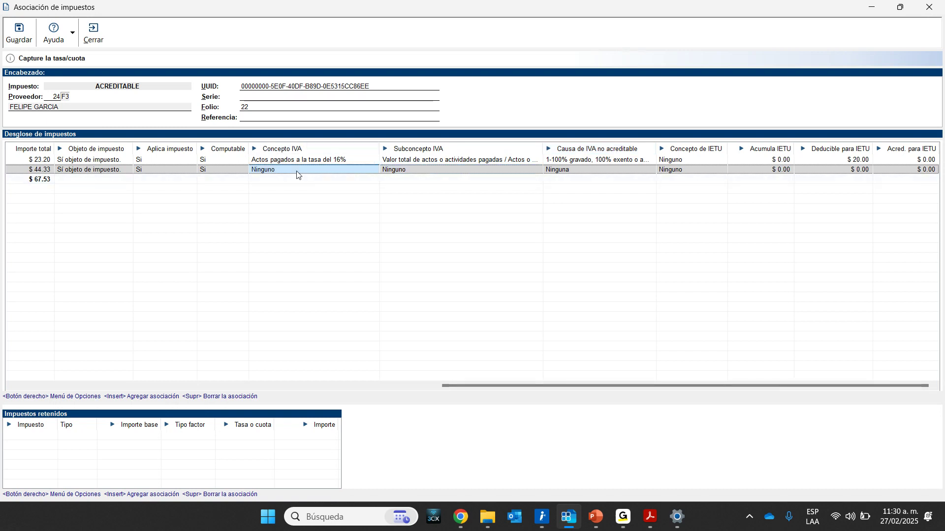
click(477, 174)
click(586, 172)
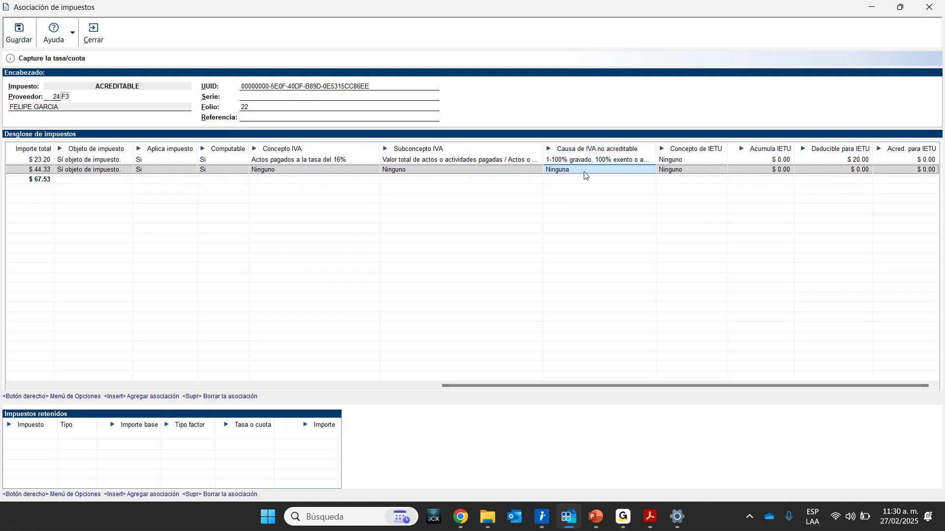
drag(610, 385, 167, 398)
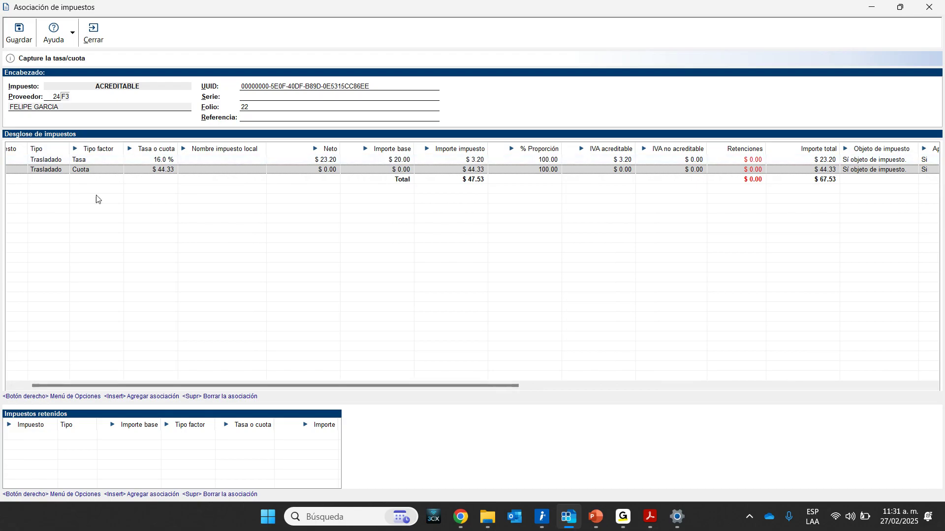
drag(519, 391, 405, 371)
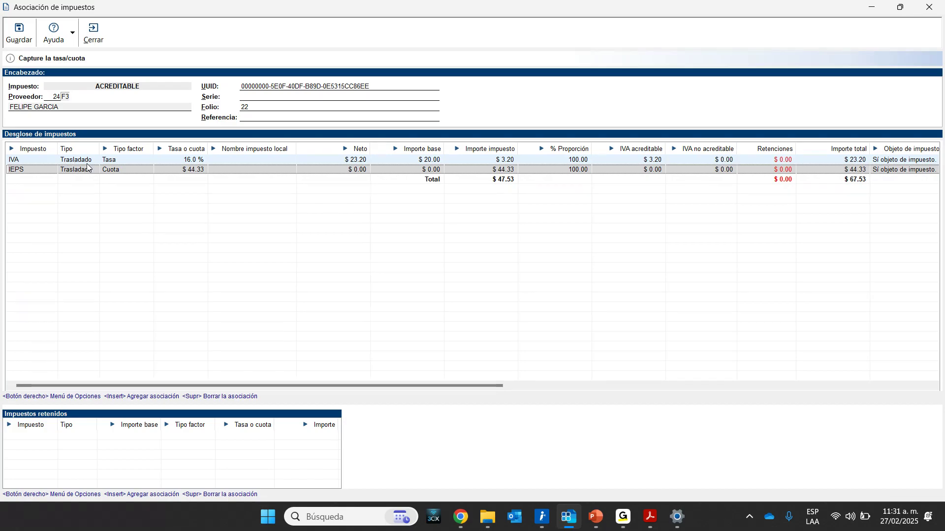
Compare the IVA row with the IEPS row's IVA concept, subconcept and non-creditable cause fields.
click(30, 159)
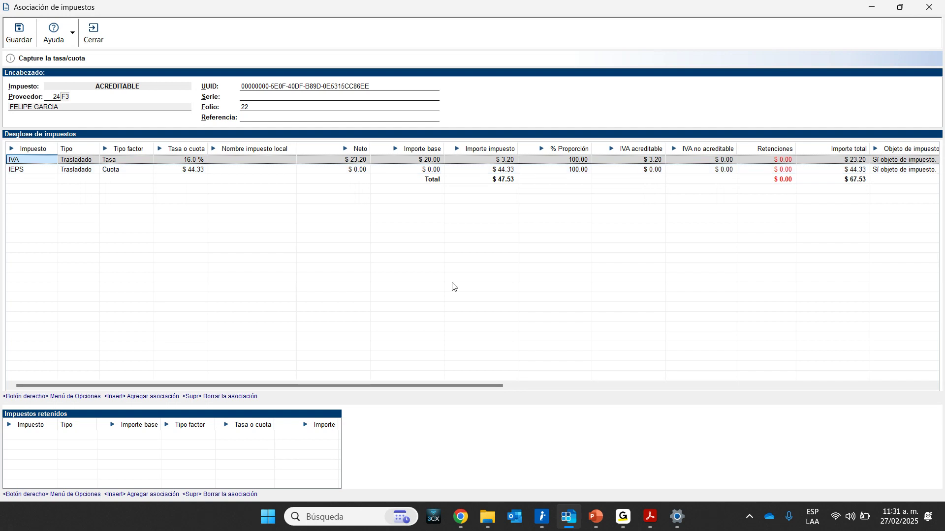
drag(489, 385, 832, 385)
click(452, 173)
click(561, 172)
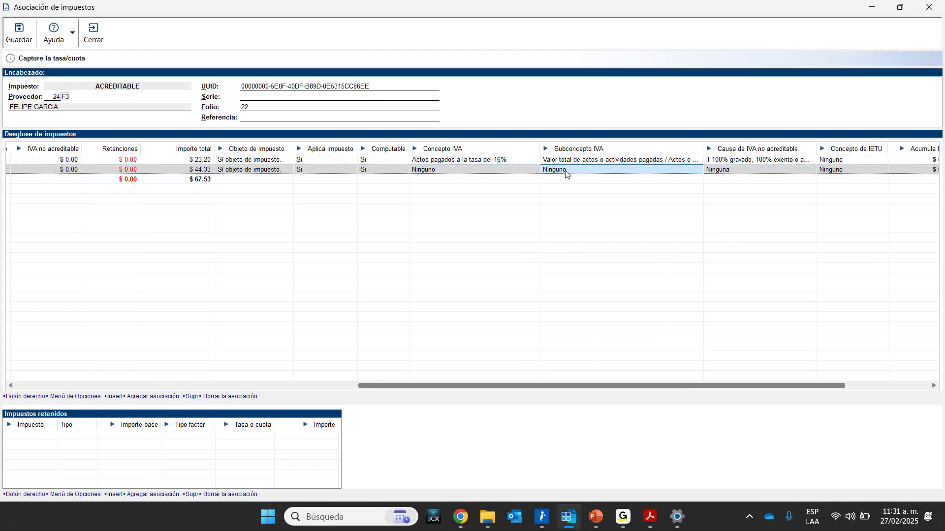
click(740, 173)
click(589, 168)
click(738, 170)
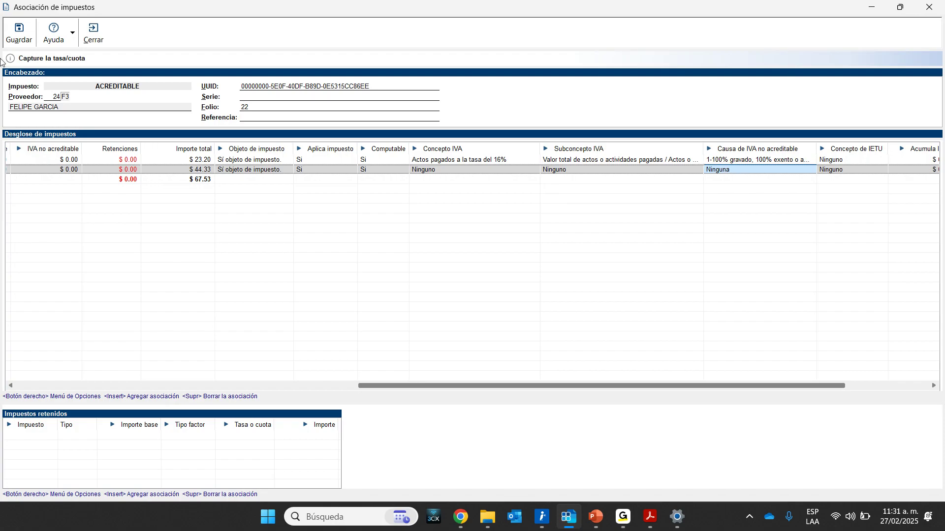
Save the tax association and the GASTO IVA - IEPS policy, and close the policy window.
click(12, 34)
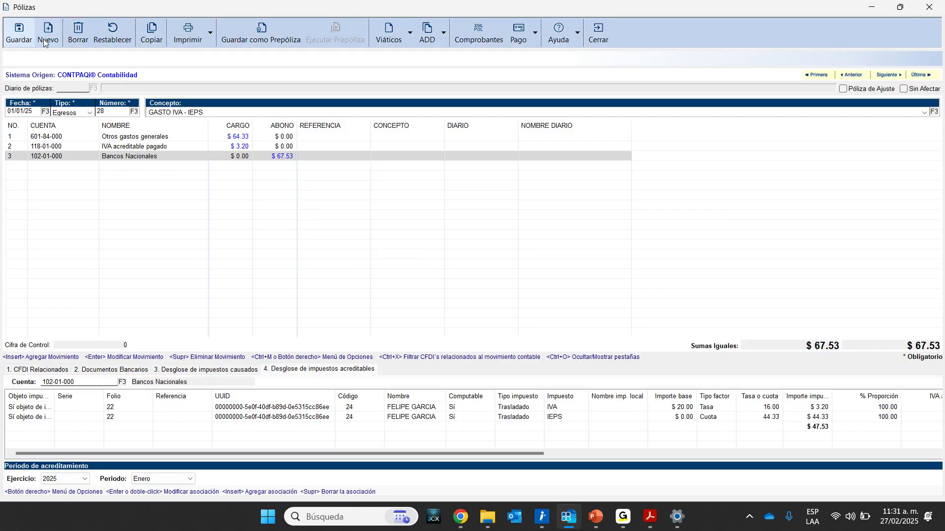
click(18, 32)
click(598, 35)
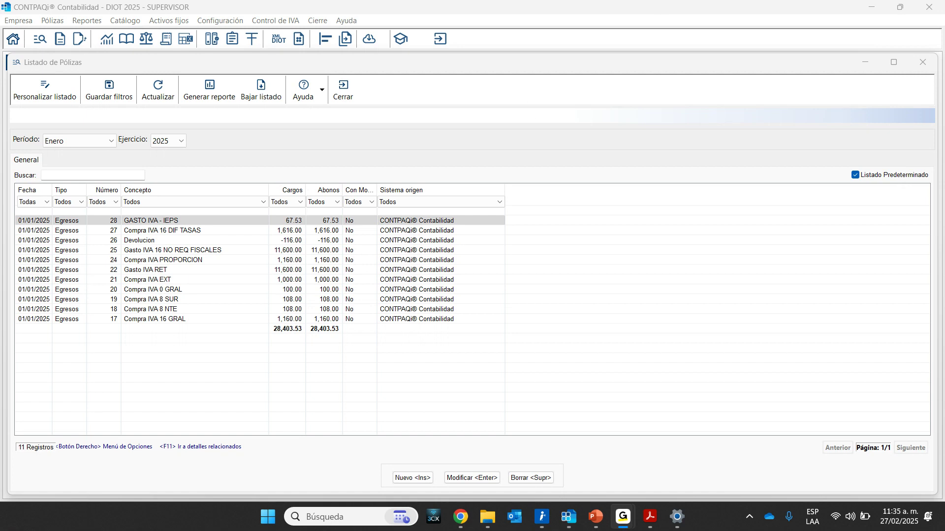
Close the January 2025 policy listing.
key(alt+Tab)
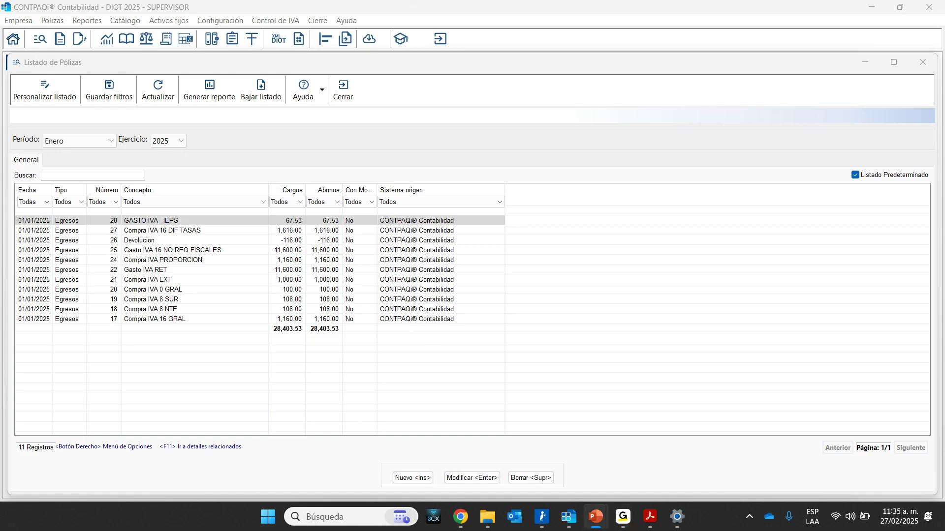
key(alt+Tab)
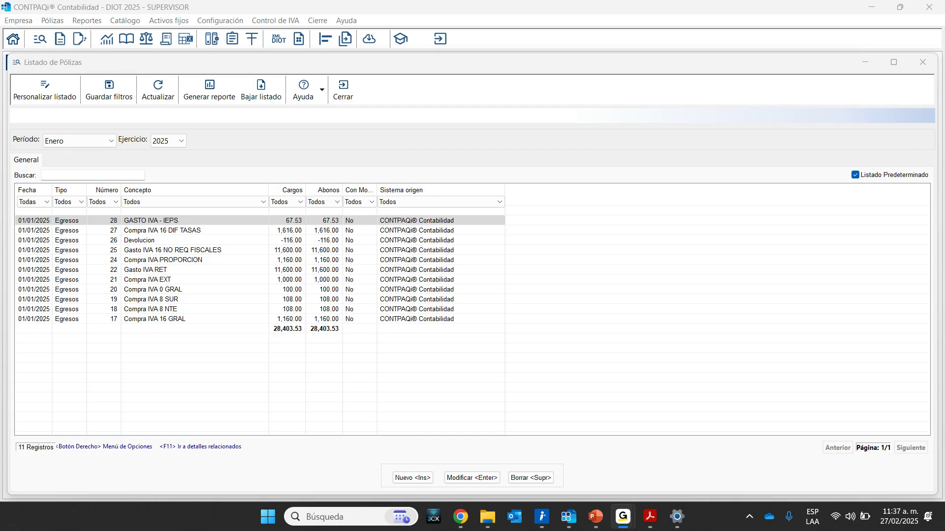
click(140, 321)
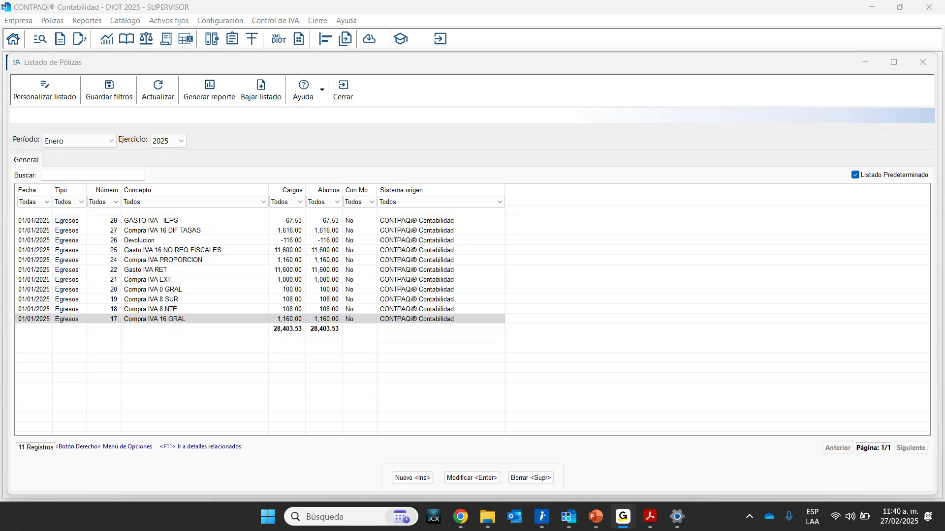
click(342, 96)
click(343, 97)
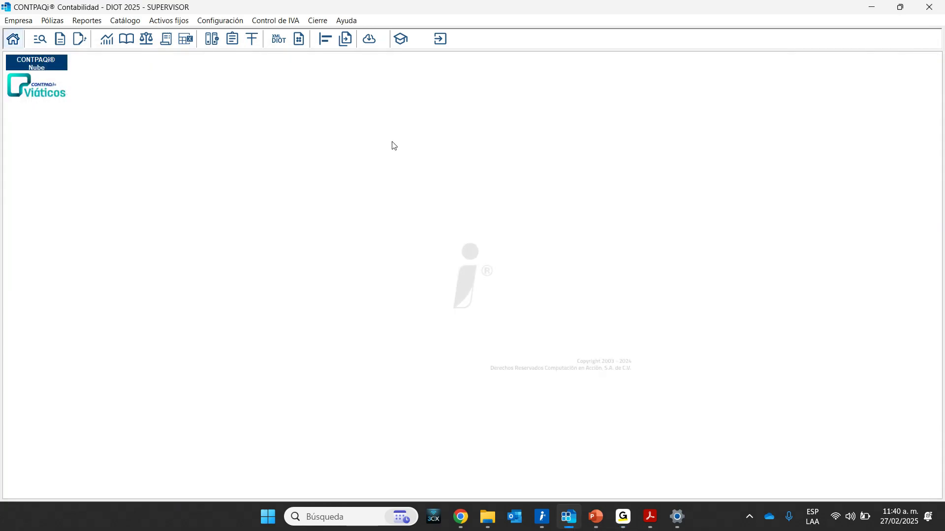
Switch to the PowerPoint slideshow and go through the slides on the DIOT process, its Excel view and the TXT file.
click(596, 514)
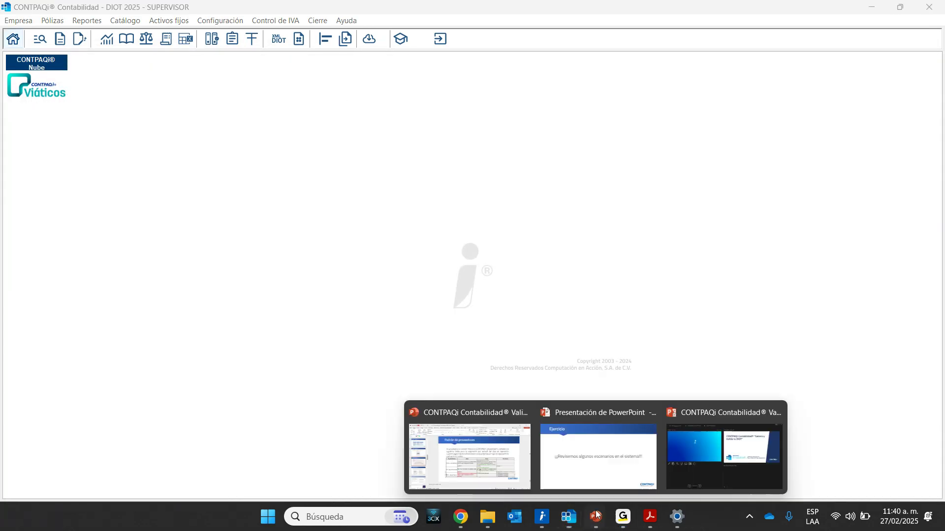
click(598, 464)
key(Right)
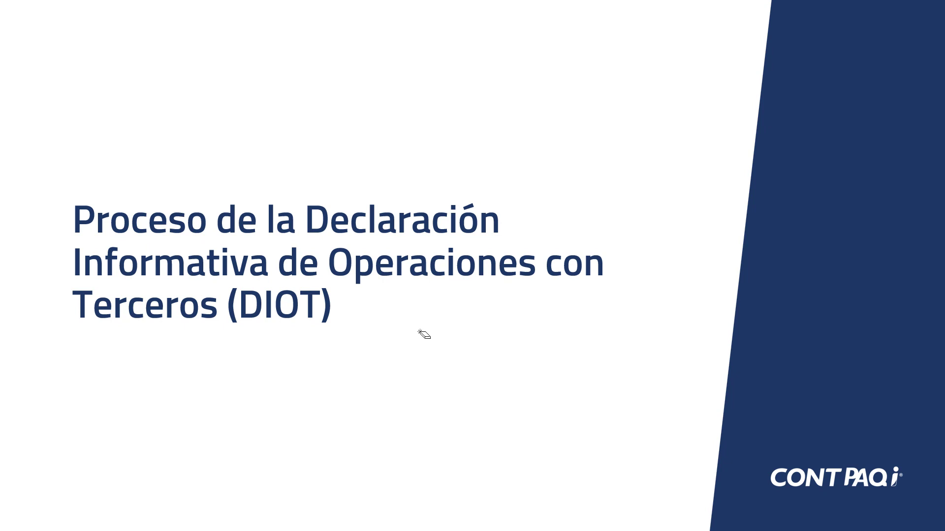
key(Right)
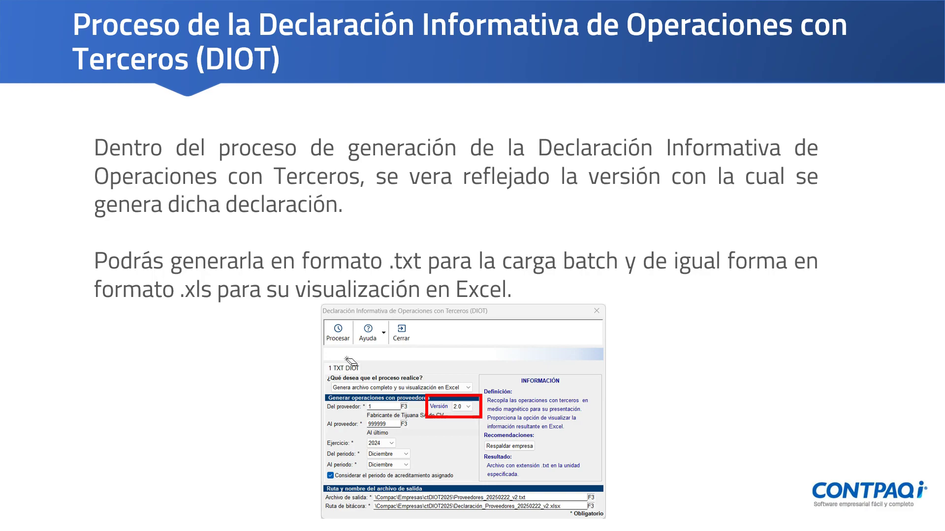
key(Right)
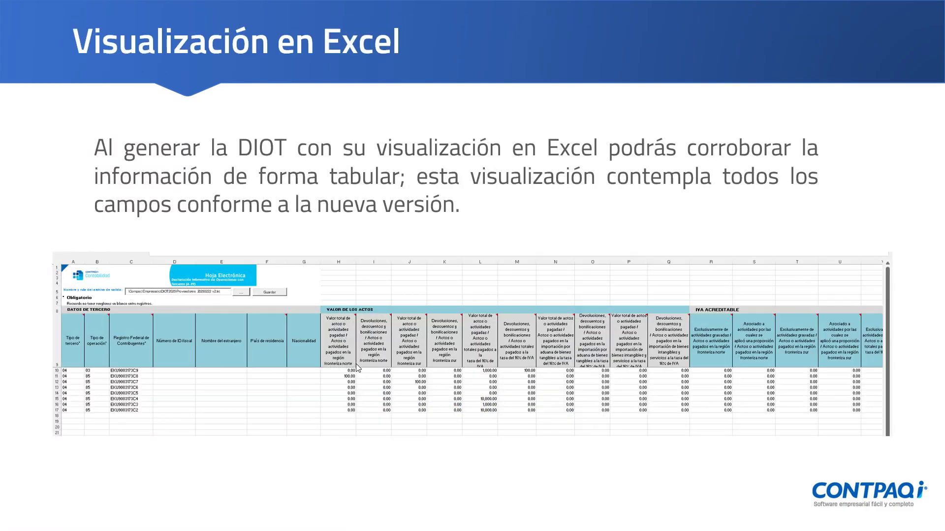
key(Left)
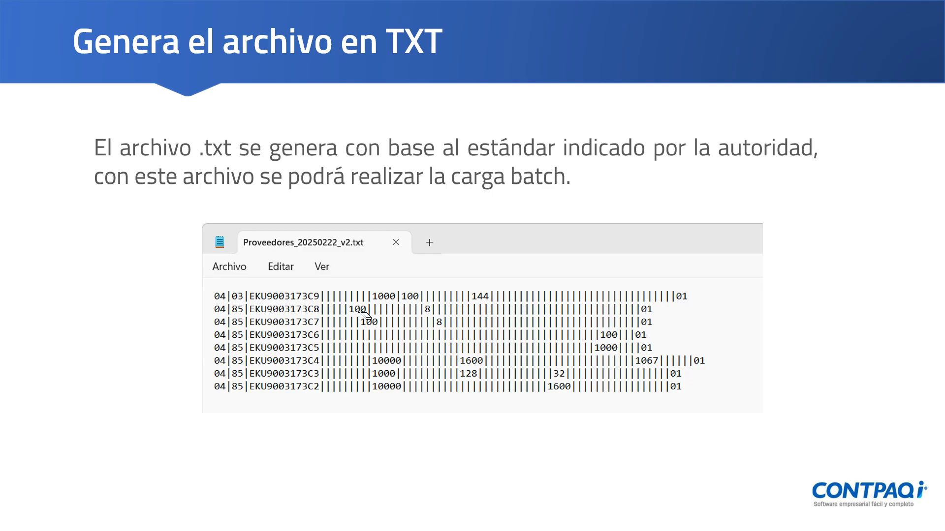
Switch to CONTPAQi Contabilidad and open the Declaración Informativa de Operaciones con Terceros (DIOT) process.
key(alt+Tab)
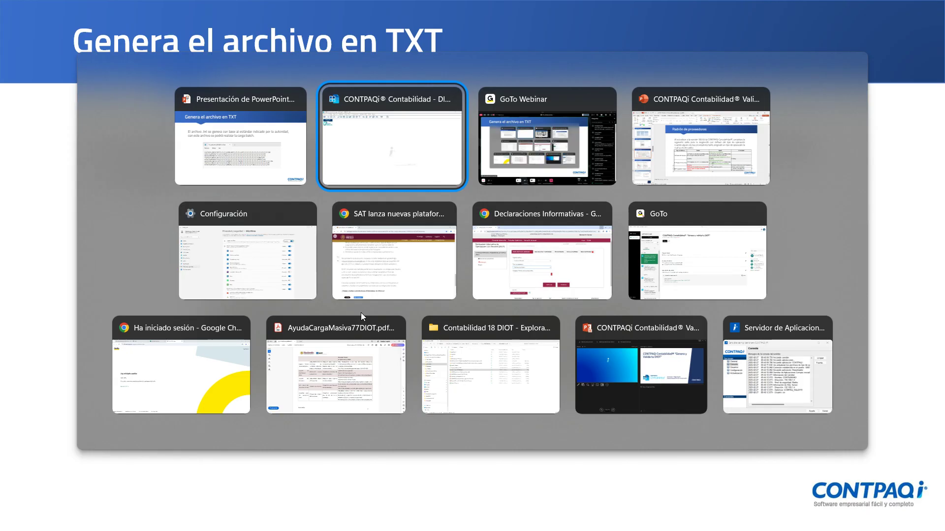
click(274, 21)
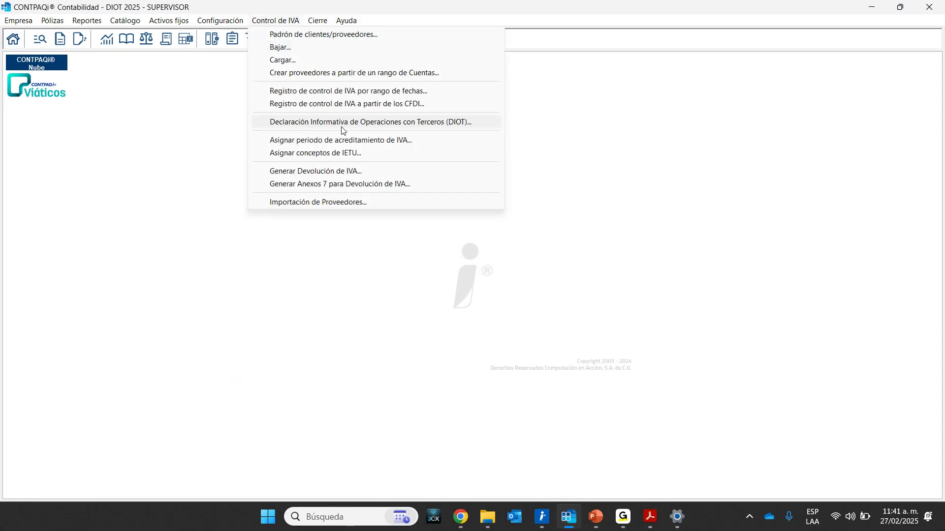
click(380, 124)
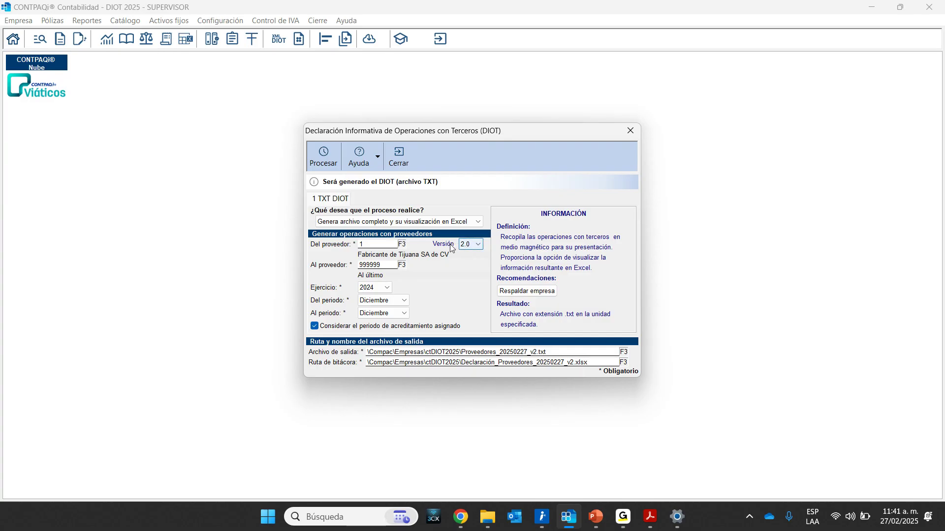
Set the DIOT's fiscal year to 2025 and both its start and end periods to Enero.
click(386, 287)
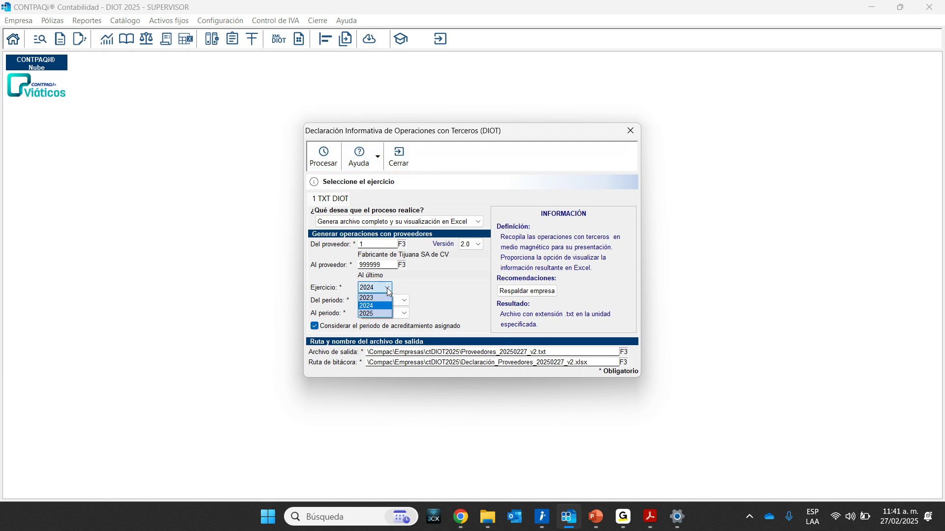
click(382, 314)
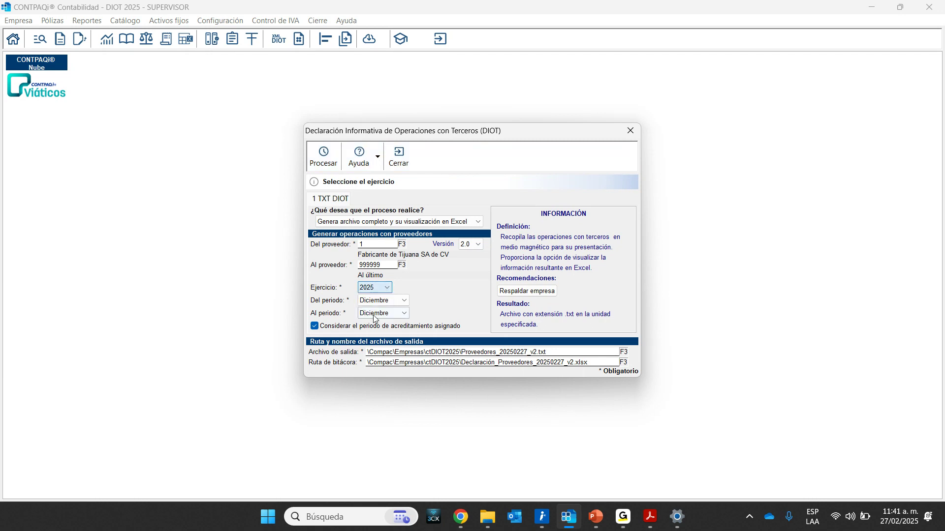
click(405, 301)
click(375, 311)
click(383, 314)
click(375, 323)
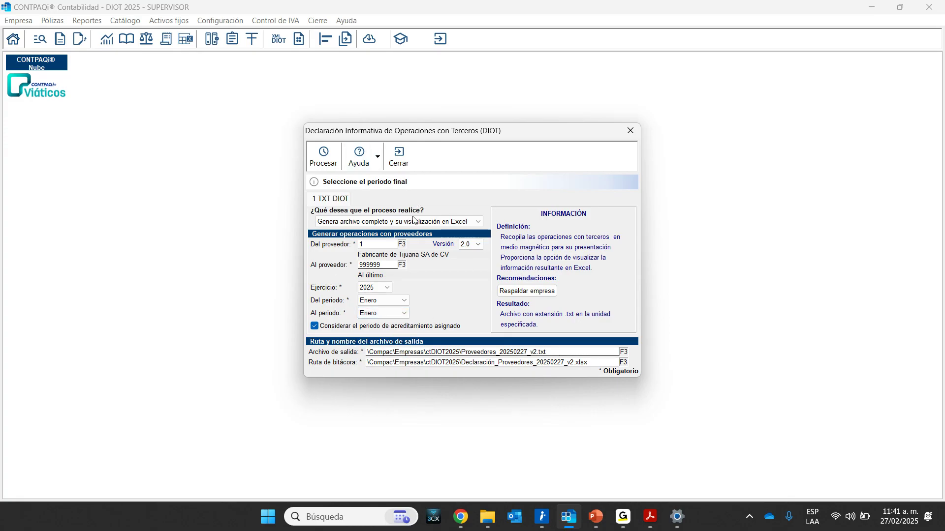
Process the DIOT to generate the TXT file and its Excel view, and accept the confirmations.
mouse_move(890, 522)
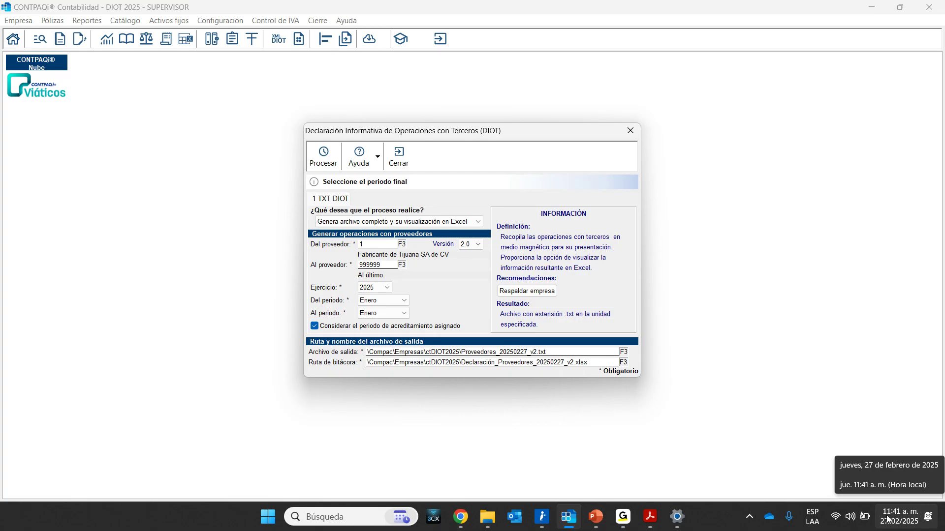
click(325, 160)
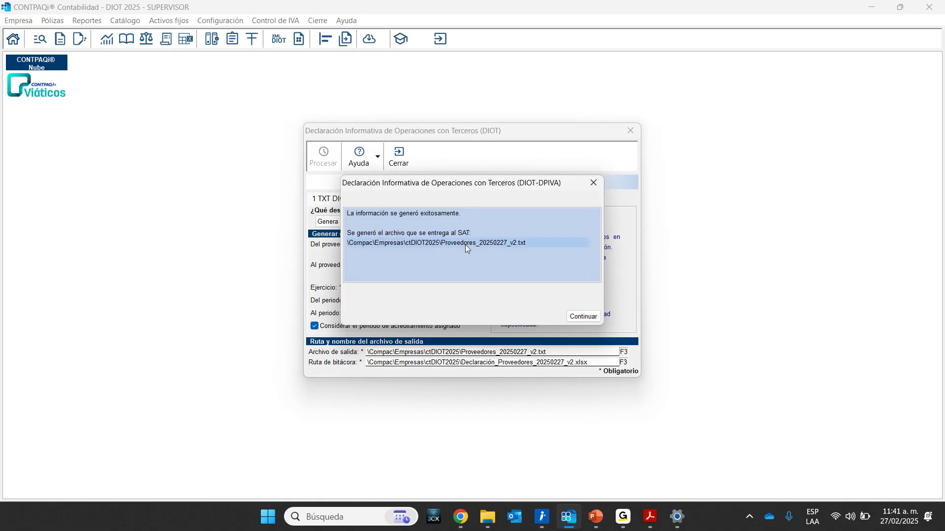
click(579, 317)
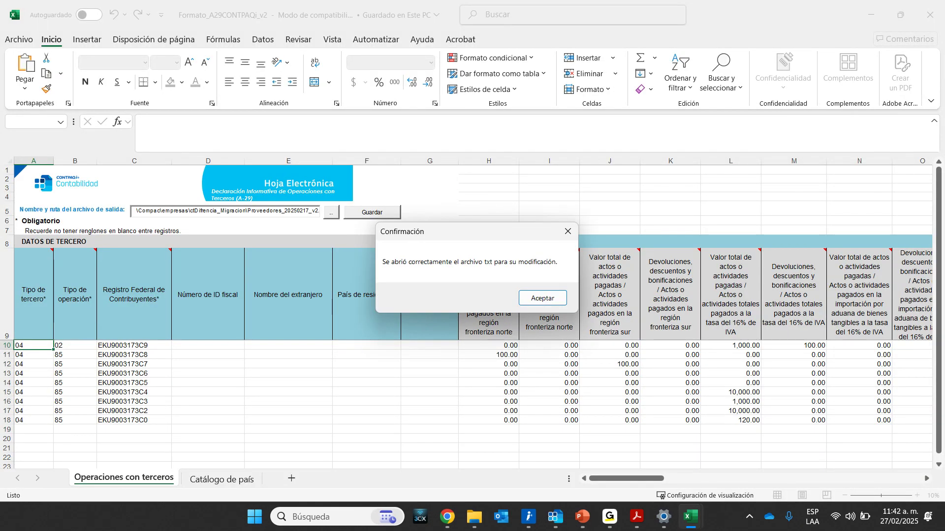
click(542, 299)
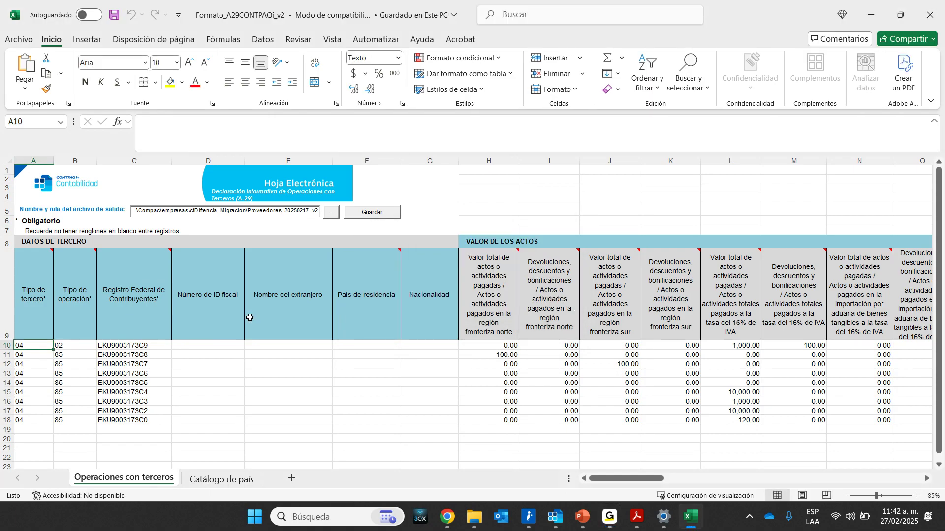
Examine the third-party type, operation type and RFC of each supplier in rows 10 to 18 of the Operaciones con terceros sheet.
drag(30, 345, 61, 421)
click(132, 426)
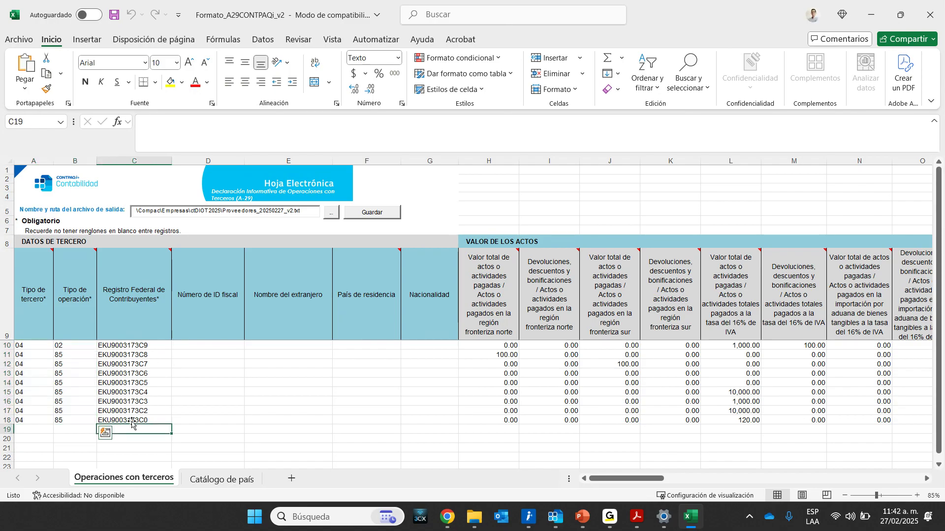
click(148, 346)
click(149, 355)
click(147, 364)
click(147, 374)
click(147, 383)
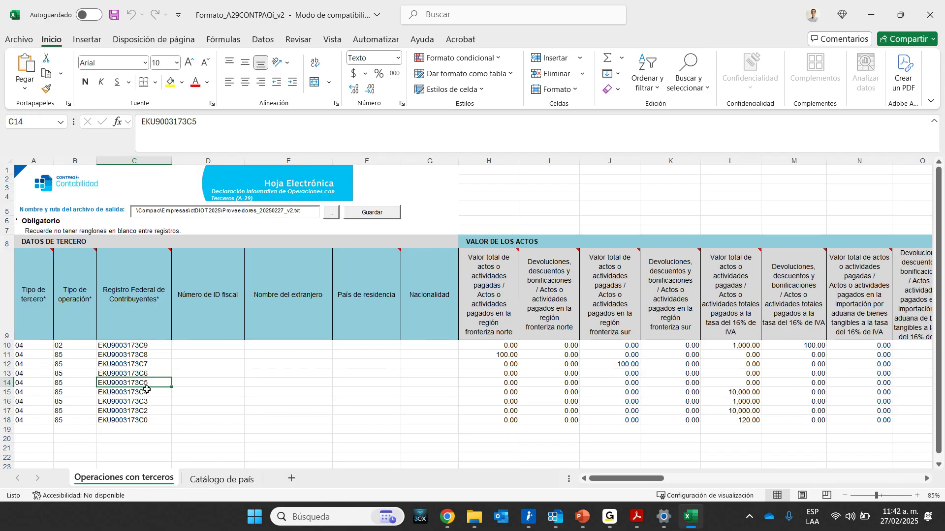
click(149, 421)
click(153, 349)
click(152, 363)
click(150, 374)
drag(148, 385, 149, 391)
click(150, 397)
click(147, 416)
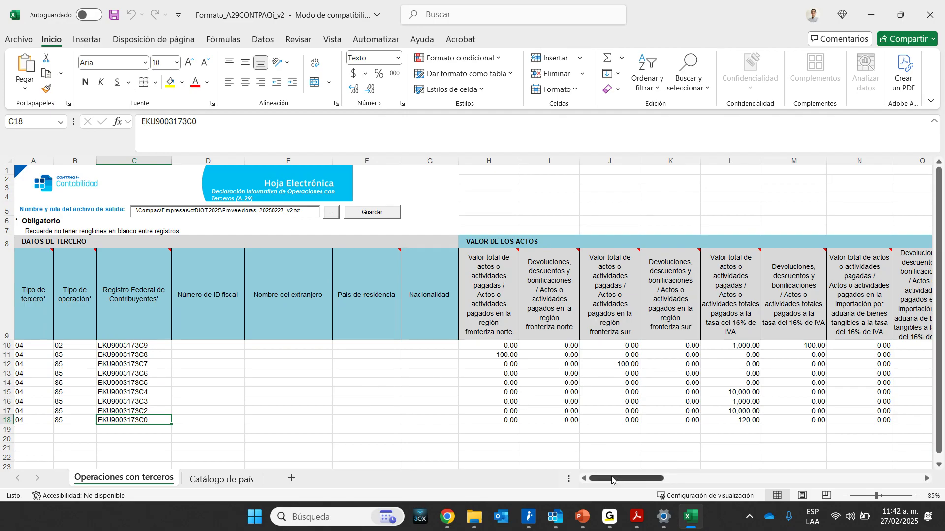
click(109, 347)
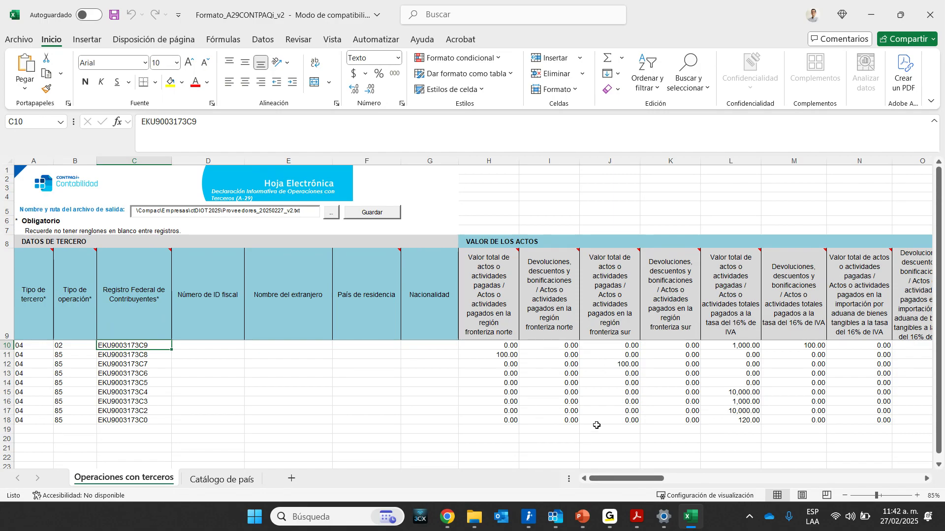
Examine the DATOS DE TERCERO section and the start of the VALOR DE LOS ACTOS section.
mouse_move(494, 277)
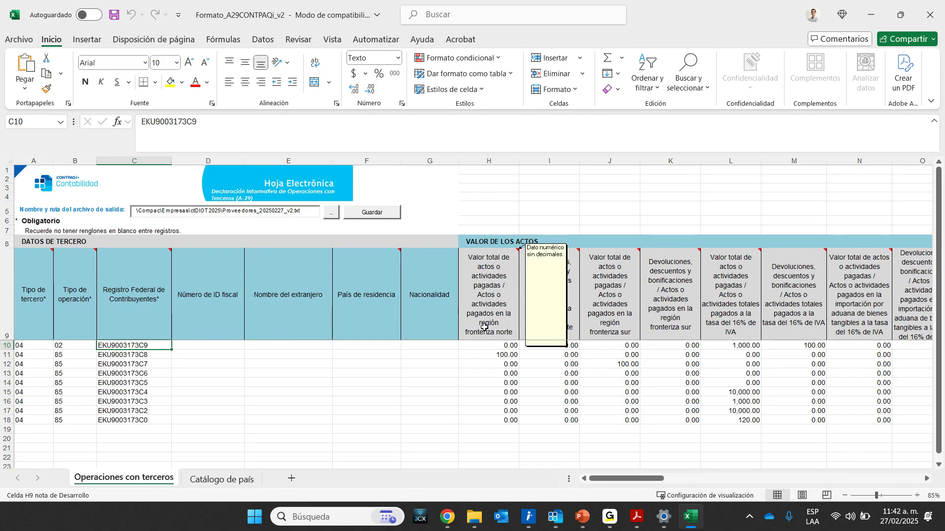
drag(19, 242, 124, 408)
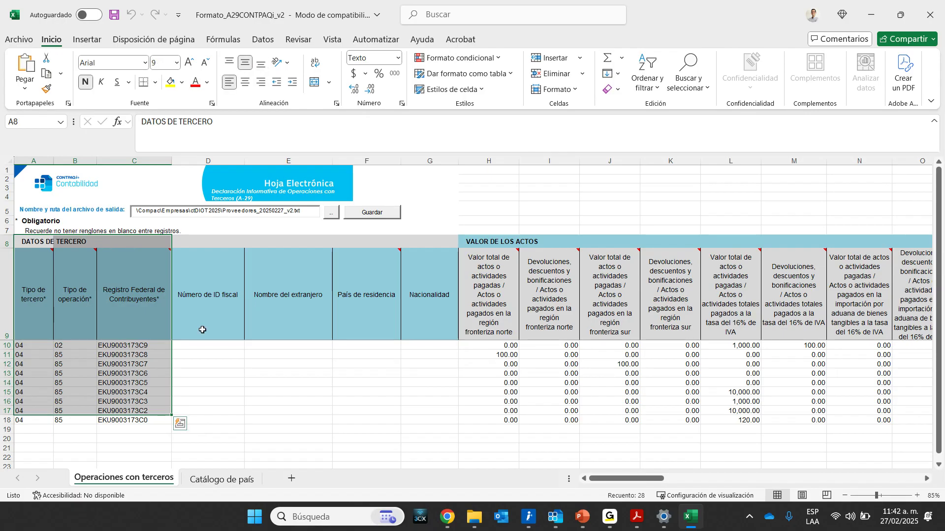
click(363, 305)
click(317, 382)
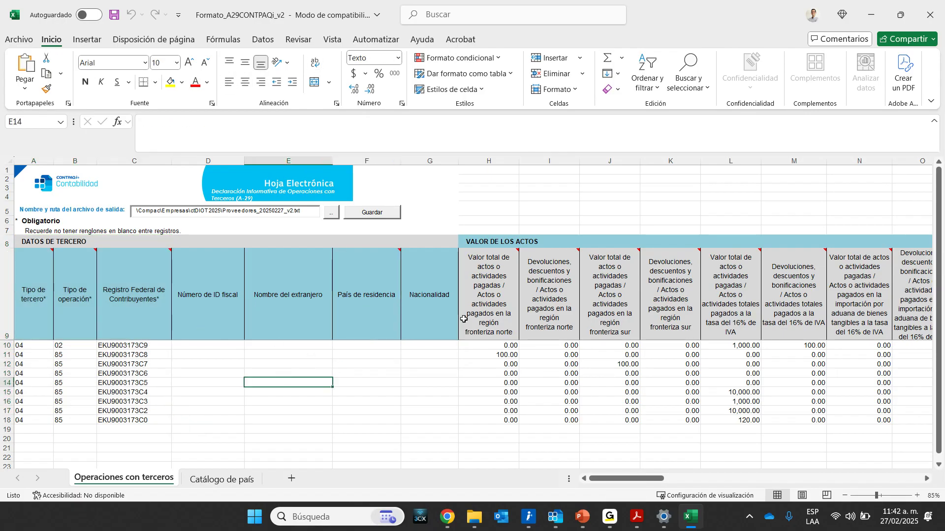
click(487, 241)
Examine the VALOR DE LOS ACTOS column pairs of activity values and returns for the border regions, the 16% rate and imports.
mouse_move(637, 516)
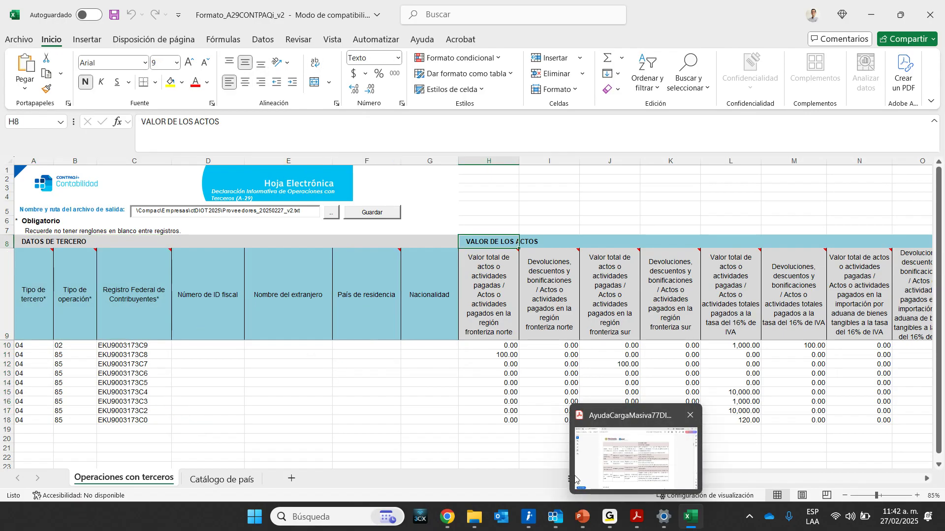
drag(608, 481, 625, 477)
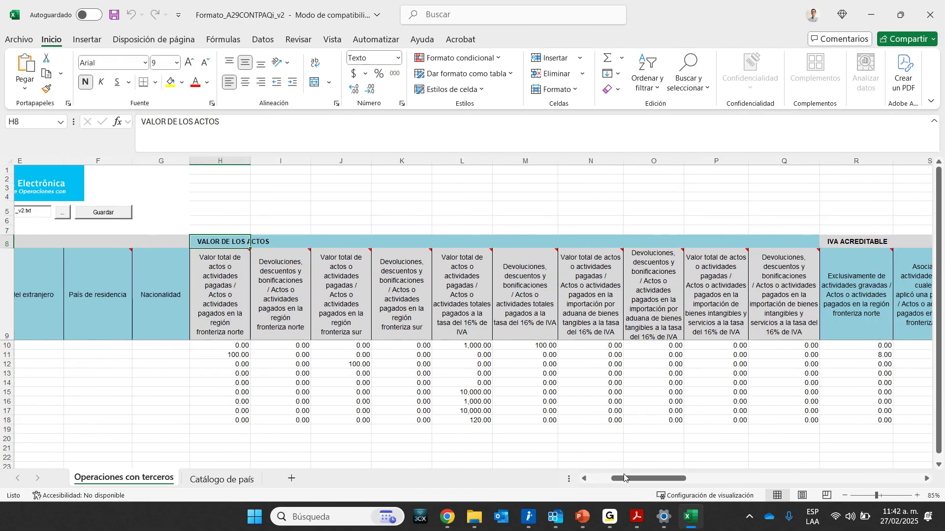
mouse_move(238, 301)
drag(225, 296, 276, 297)
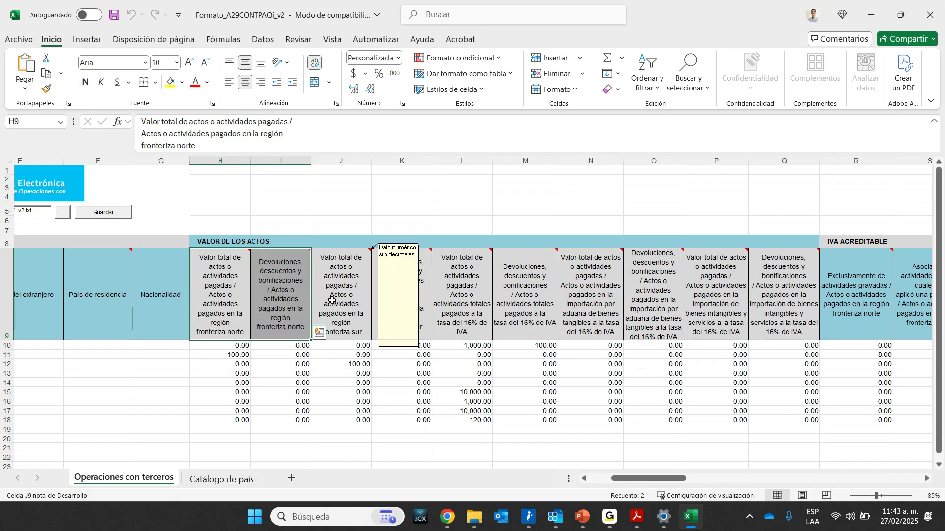
mouse_move(300, 300)
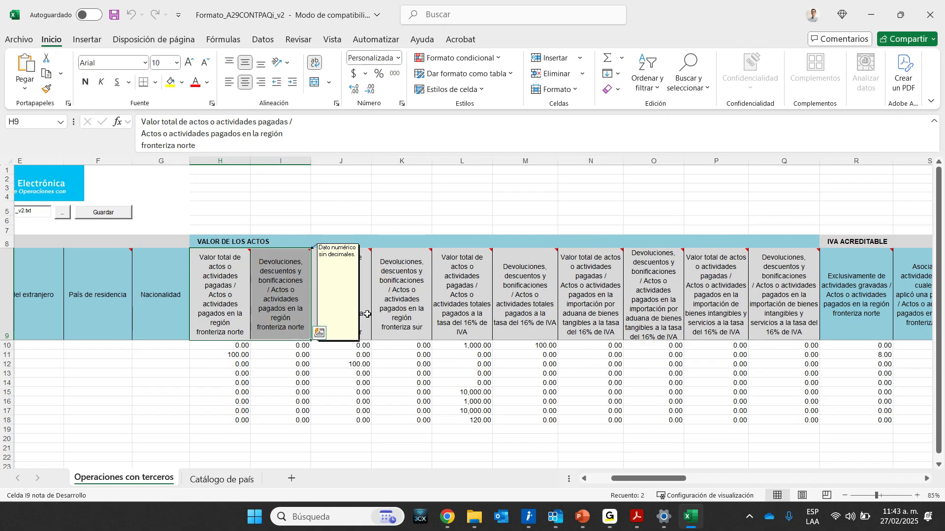
drag(344, 301, 541, 302)
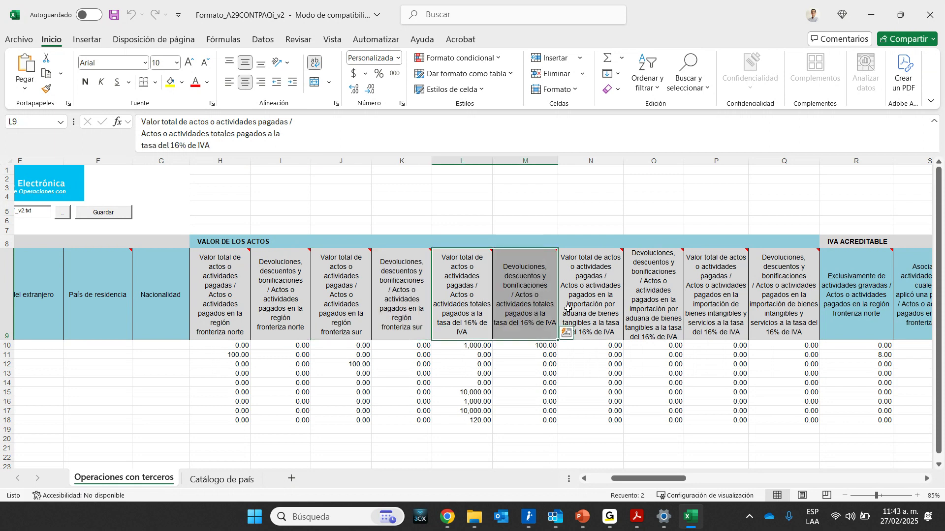
drag(607, 308, 638, 308)
drag(726, 308, 766, 307)
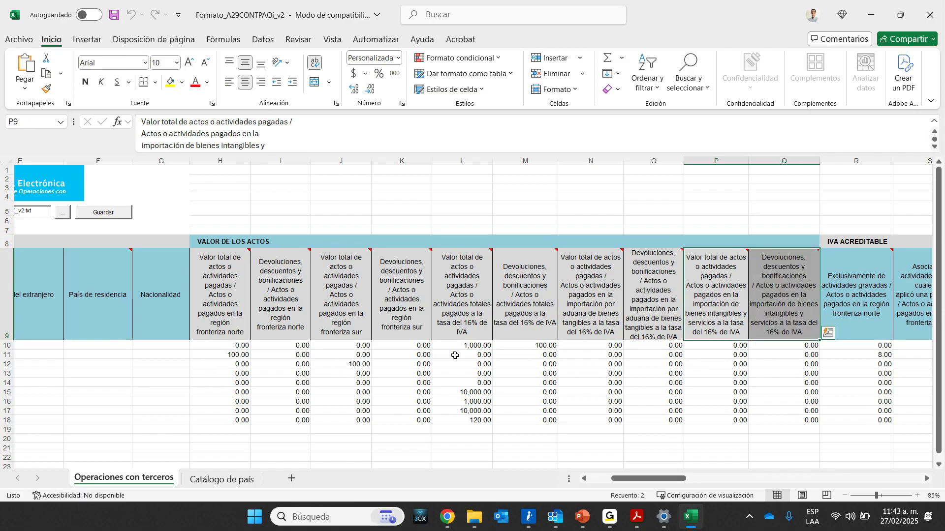
Check the first supplier's 16% IVA activity value and its returns, discounts and bonuses against their column headings.
click(472, 346)
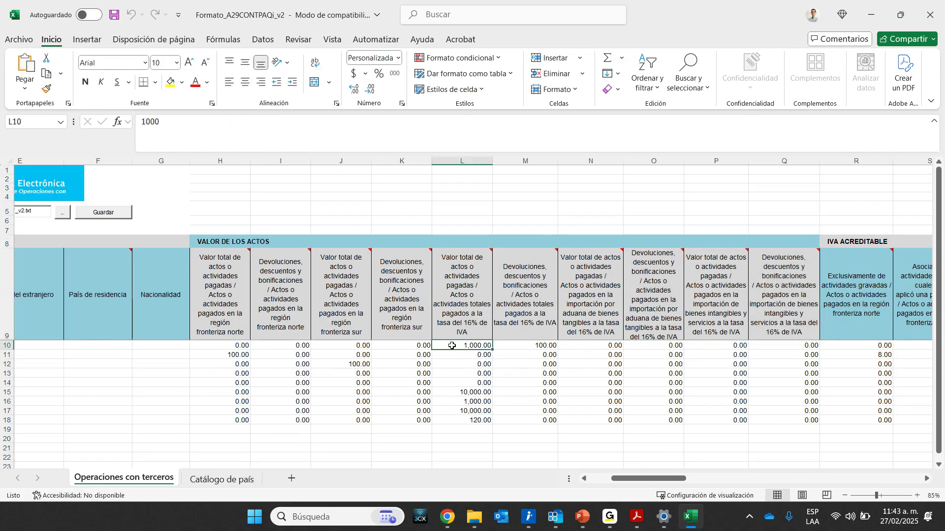
mouse_move(468, 270)
click(532, 286)
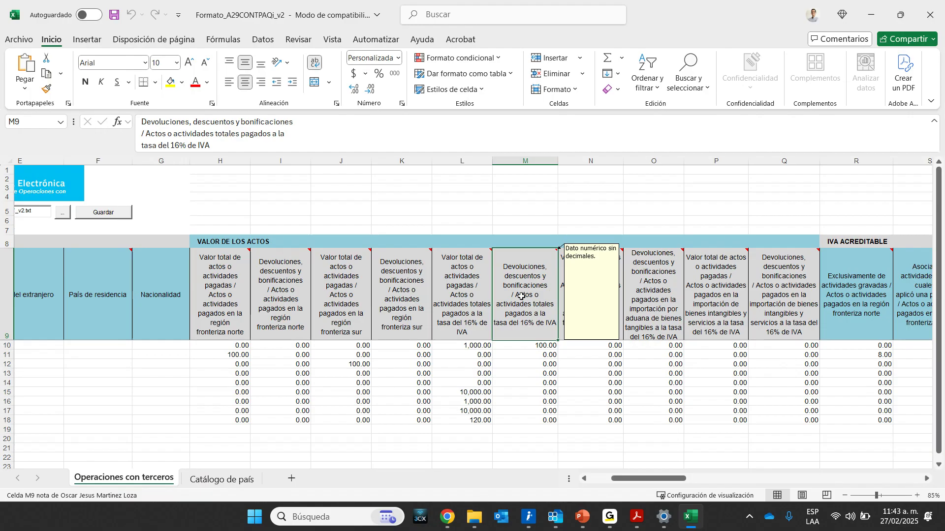
click(535, 348)
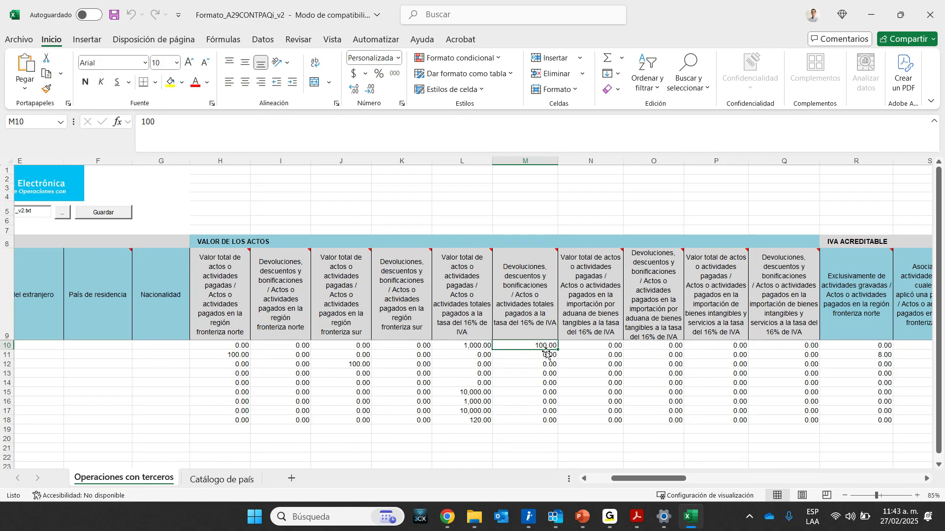
Switch to CONTPAQi Contabilidad and list the policies for Enero 2025.
click(554, 526)
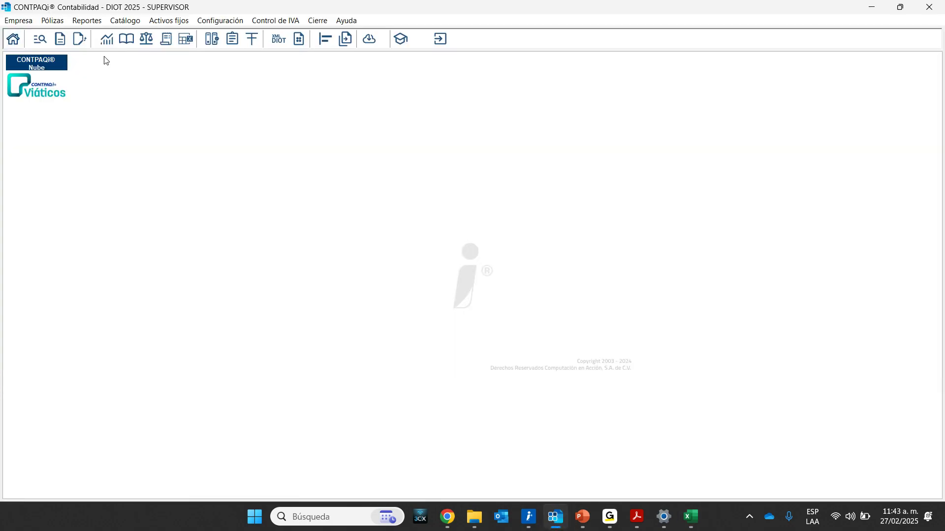
click(40, 39)
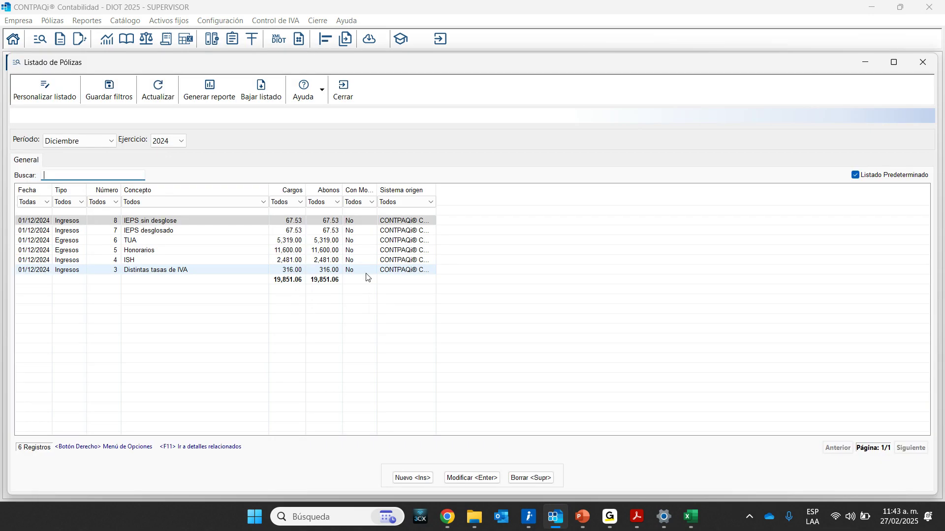
click(111, 141)
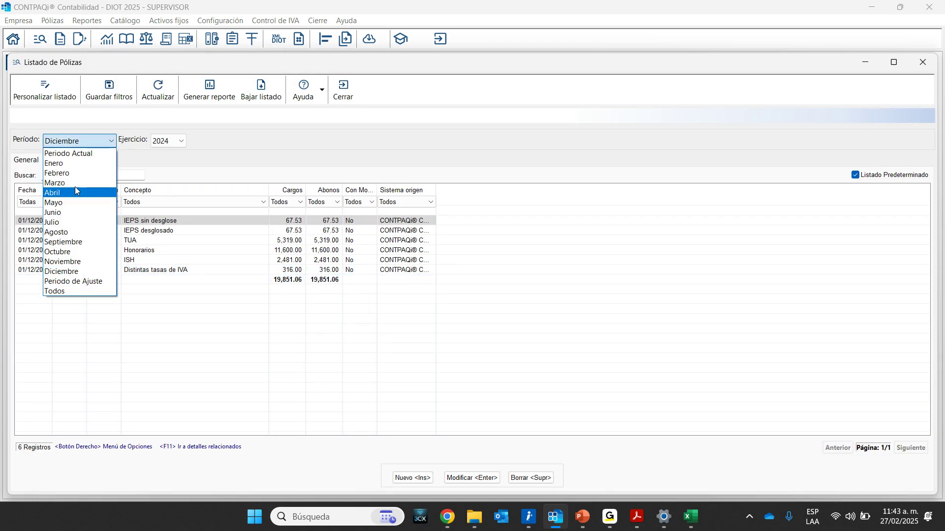
click(62, 165)
click(181, 141)
click(167, 173)
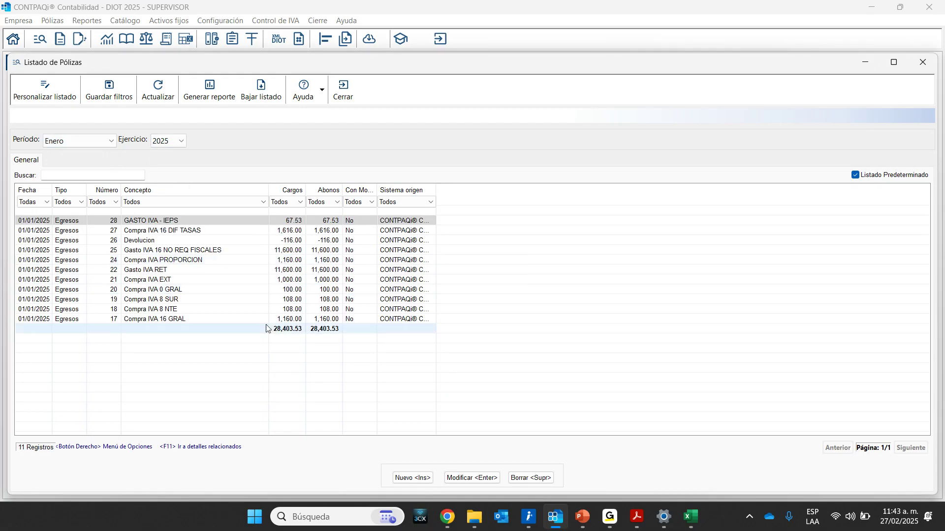
Locate the Compra IVA 16 GRAL and Devolucion policies in the listing.
click(170, 320)
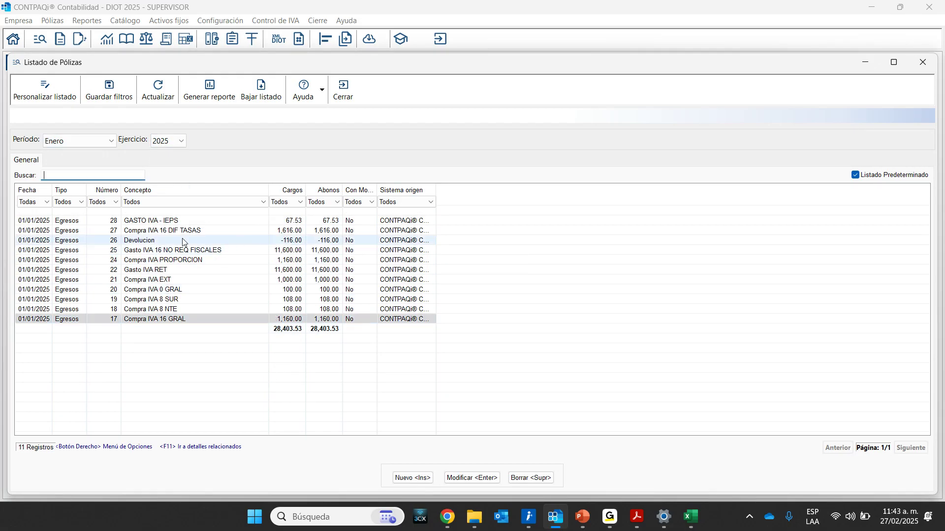
click(150, 241)
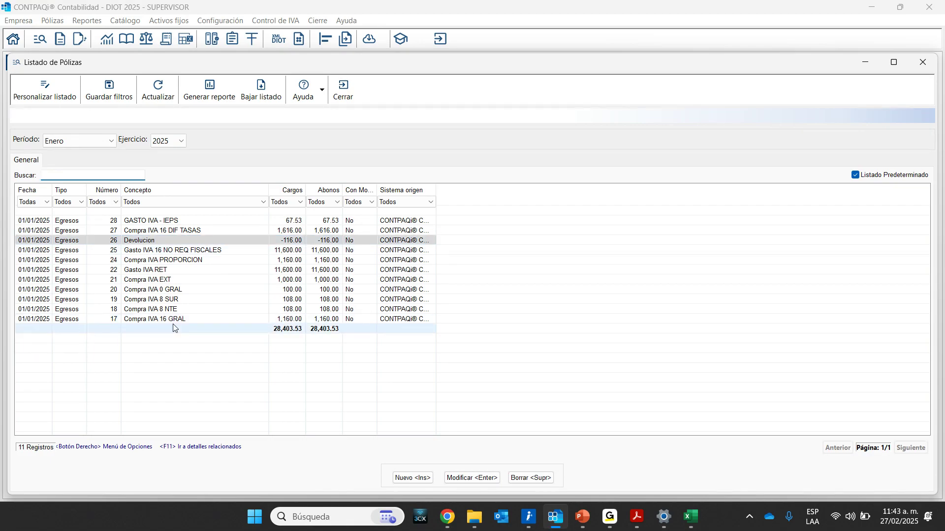
click(150, 242)
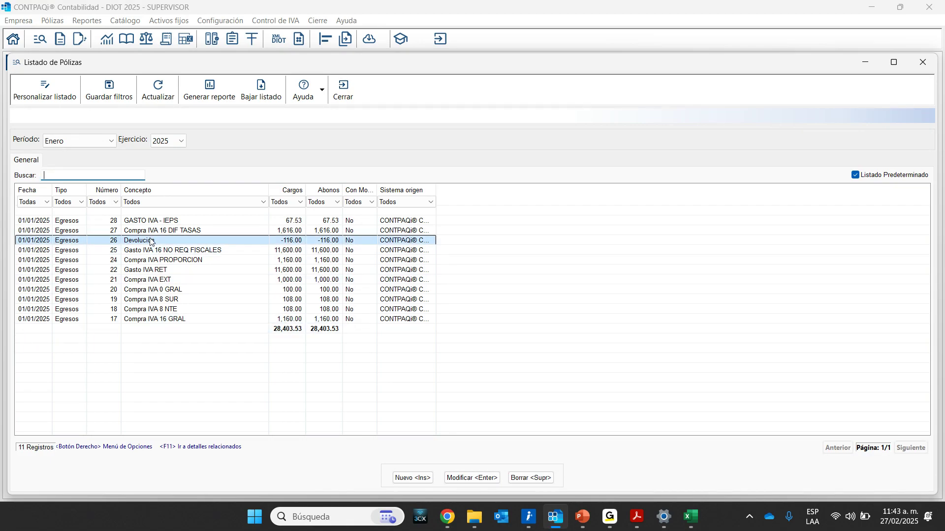
Return to the Excel sheet and check the first supplier's activity value at the 16% IVA rate again.
key(alt+Tab)
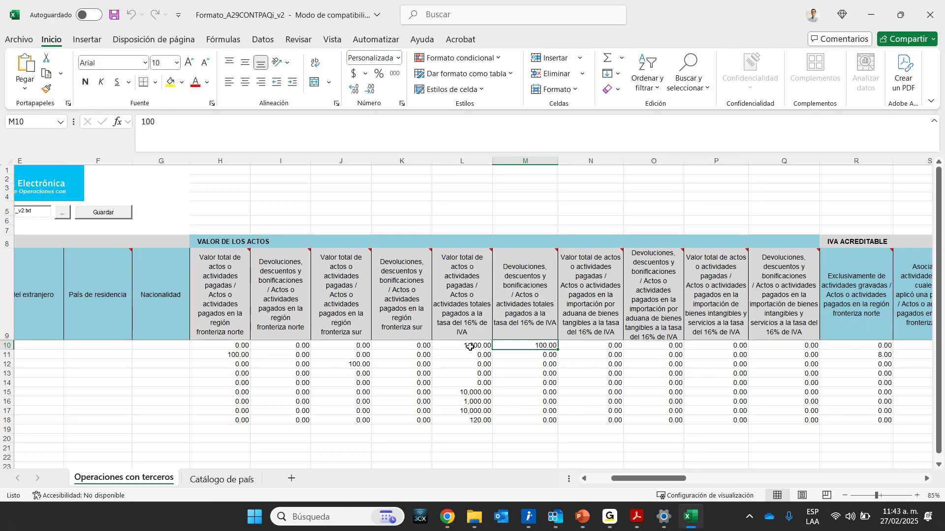
click(470, 347)
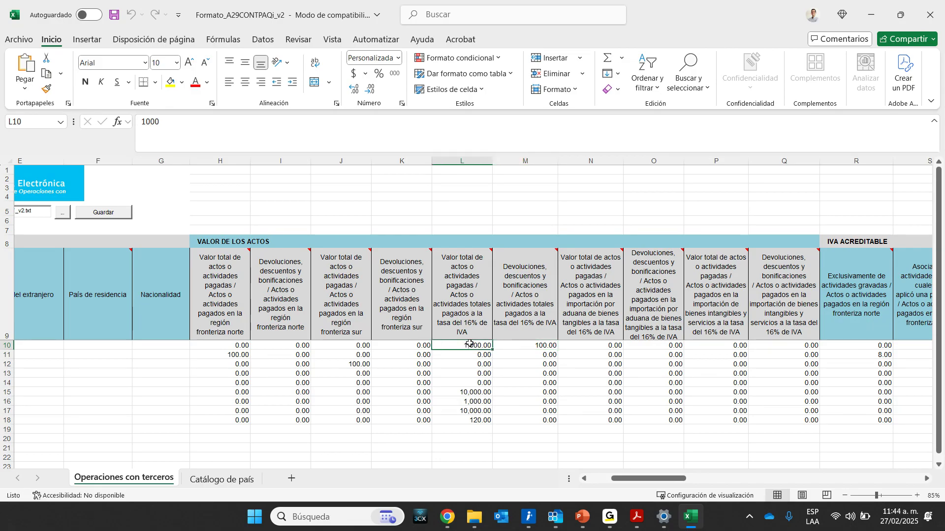
Check the first supplier's 16% returns, then examine the creditable tax breakdown of the Compra IVA 16 GRAL policy in CONTPAQi Contabilidad.
click(536, 347)
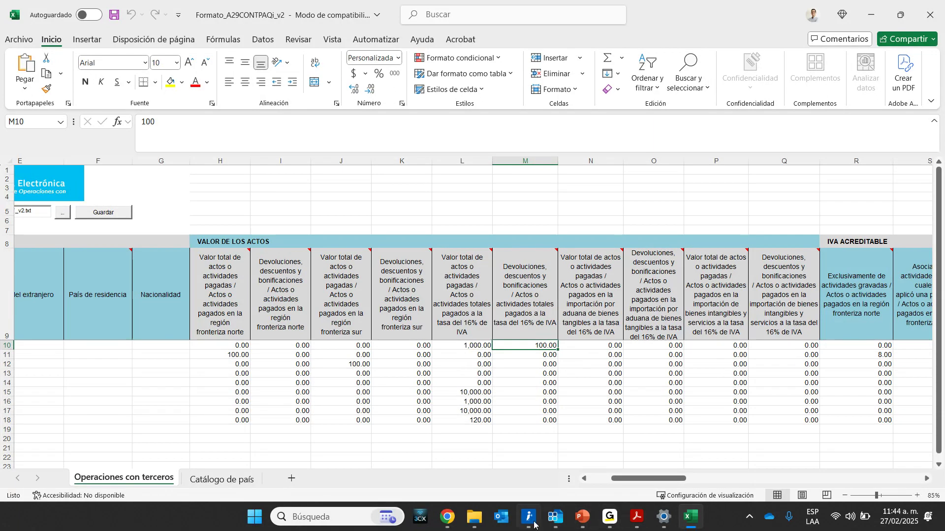
click(555, 517)
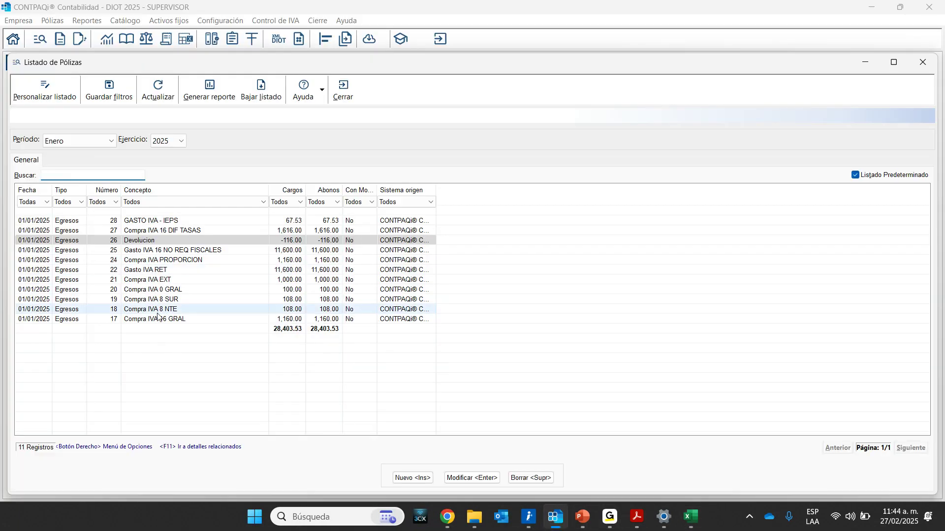
click(171, 320)
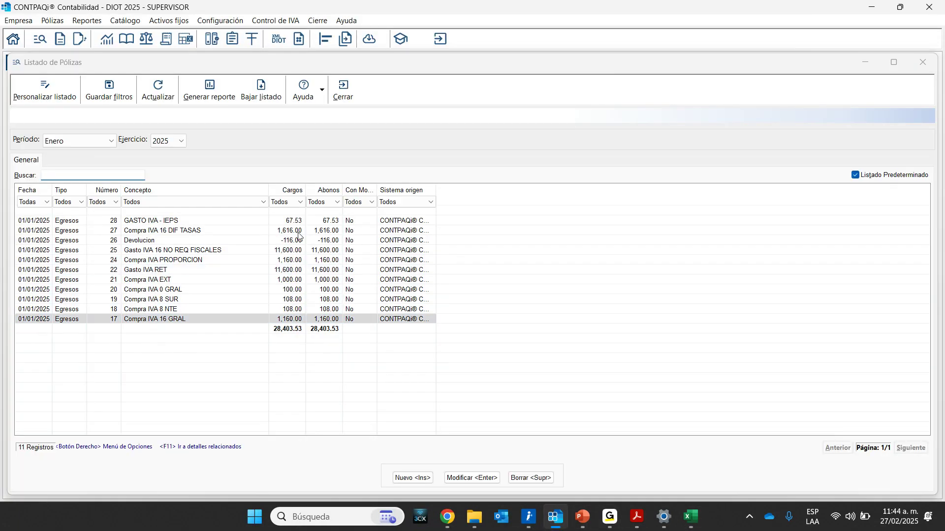
key(Return)
click(331, 299)
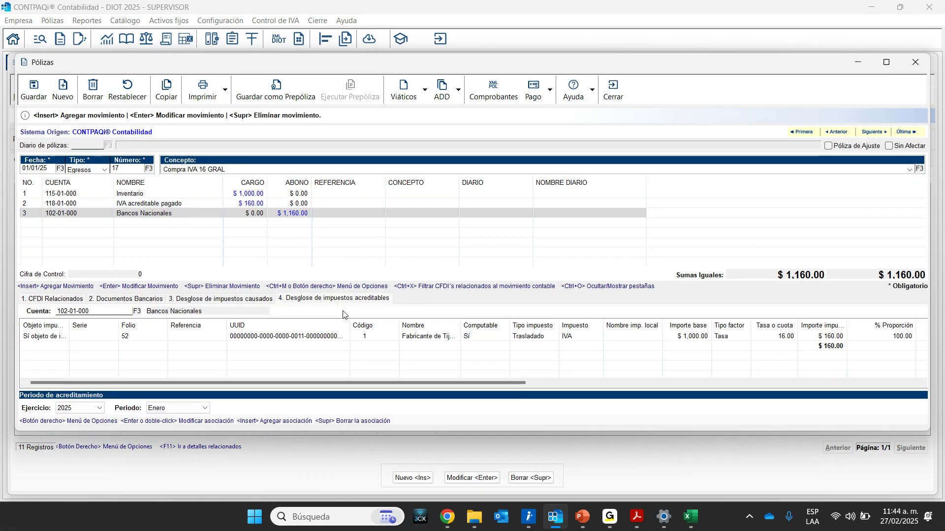
double_click(338, 337)
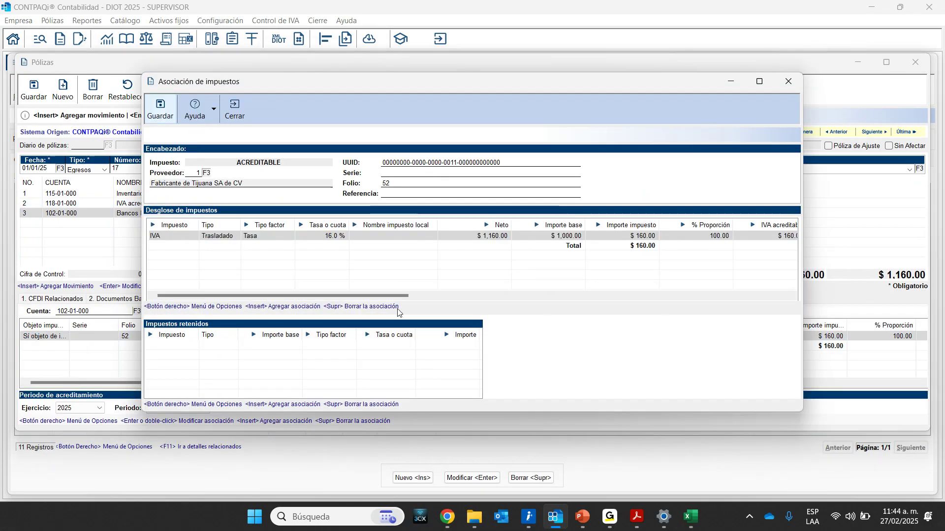
drag(399, 296, 696, 297)
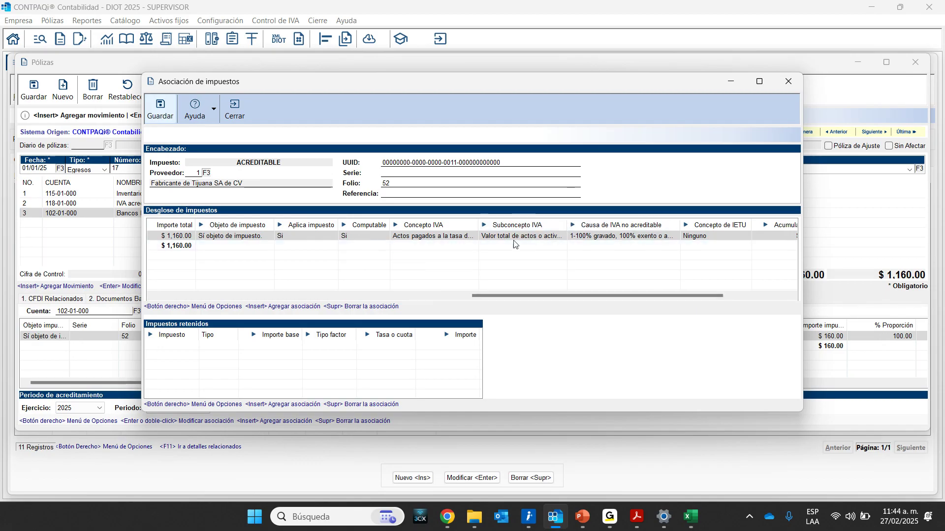
click(234, 110)
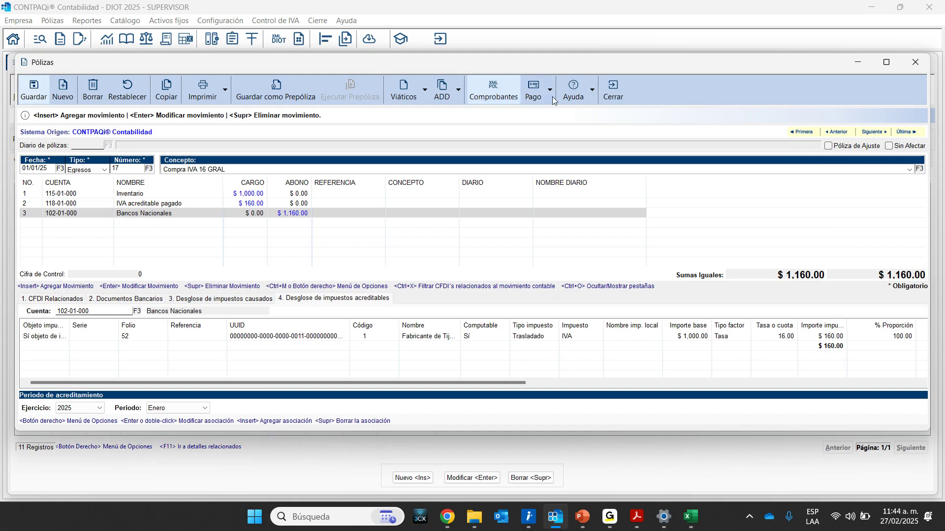
click(613, 93)
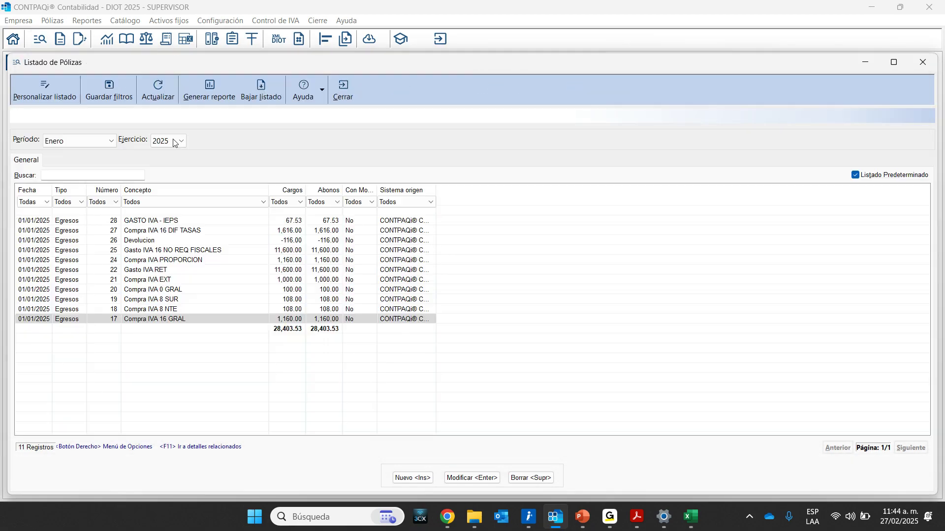
Examine the tax association details in the Devolucion policy's creditable tax breakdown and return to the policy listing.
double_click(138, 243)
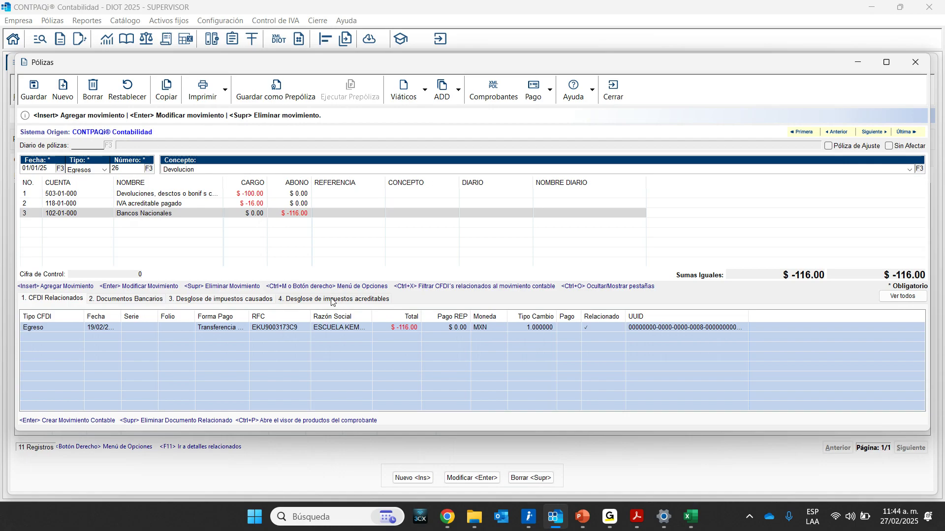
click(332, 300)
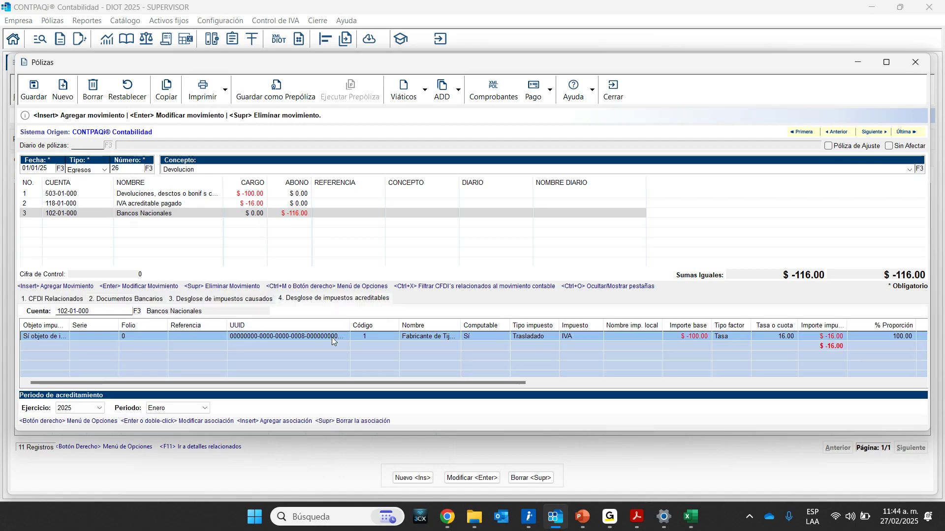
double_click(332, 337)
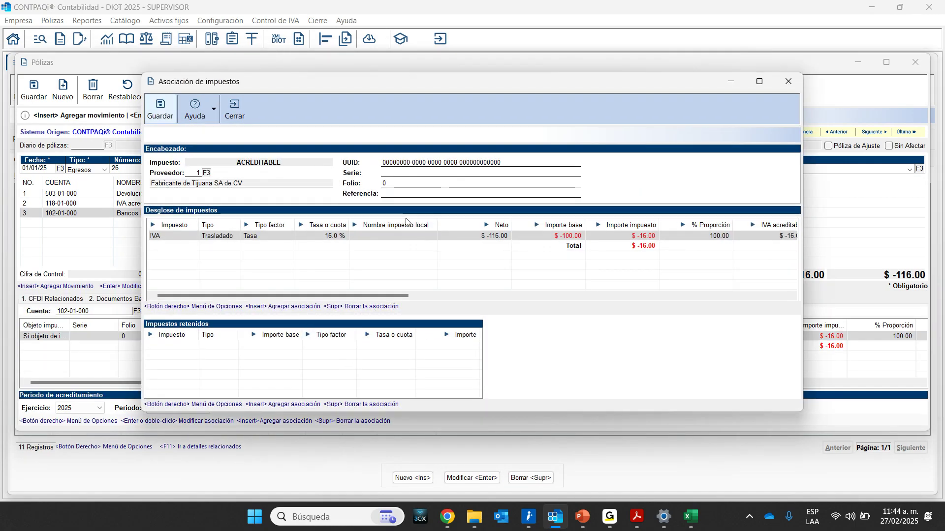
drag(395, 295, 670, 295)
drag(541, 296, 418, 299)
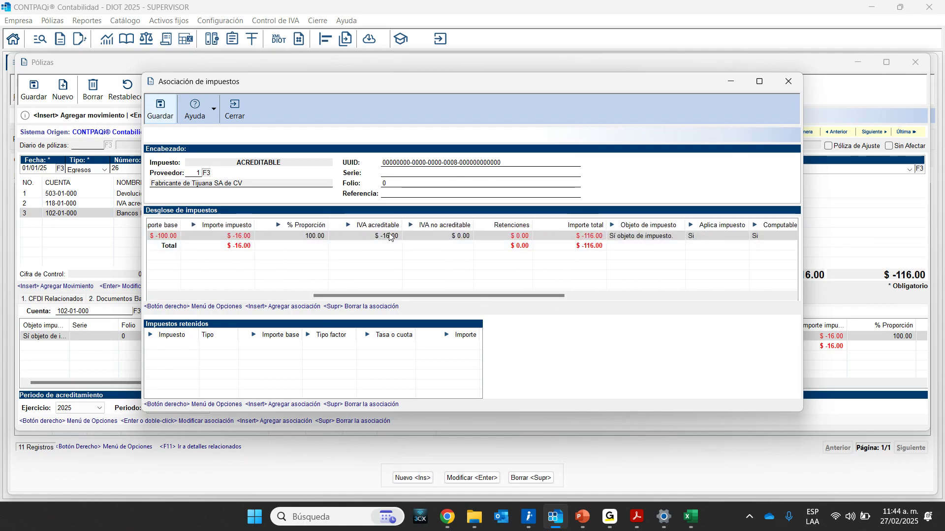
click(236, 110)
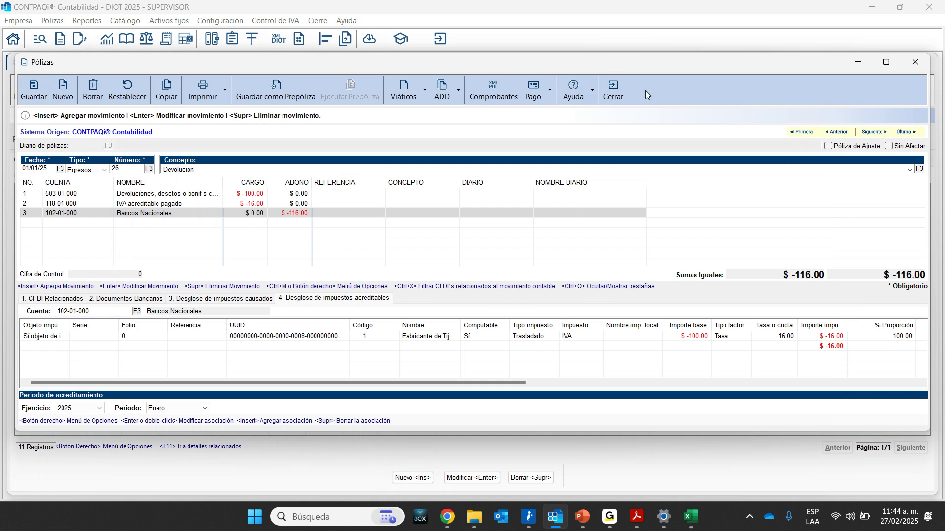
click(613, 91)
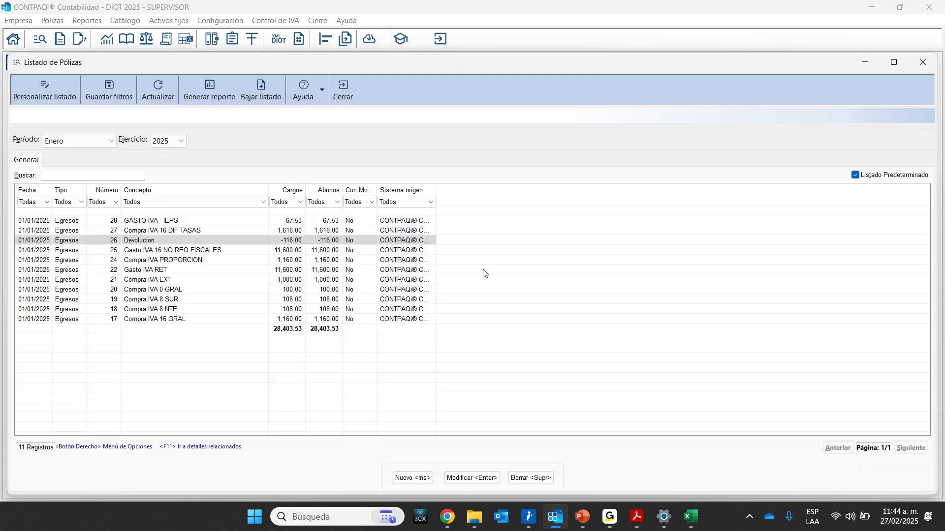
Switch to the Excel sheet and review the IVA ACREDITABLE columns by region and rate, including the first supplier's 16% creditable IVA.
click(691, 517)
drag(650, 480, 705, 484)
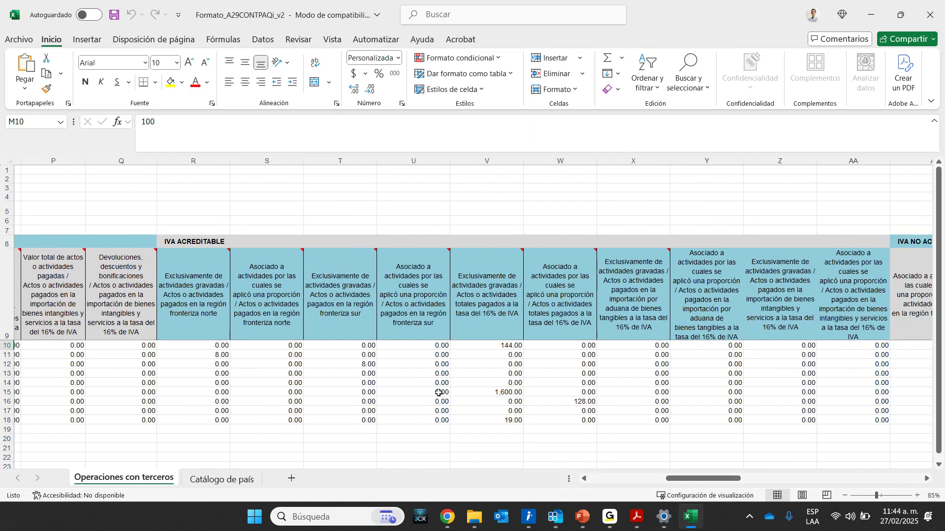
drag(199, 293, 254, 315)
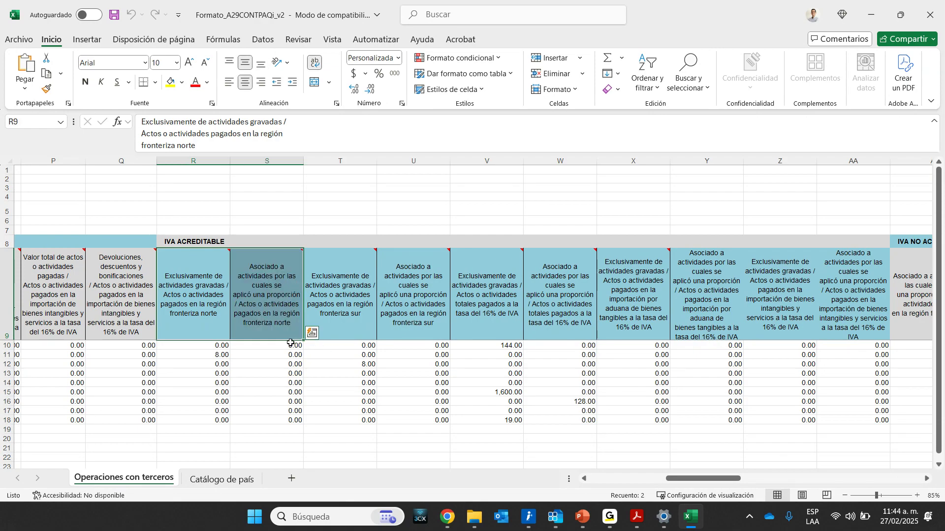
drag(339, 312, 408, 311)
drag(484, 323, 538, 324)
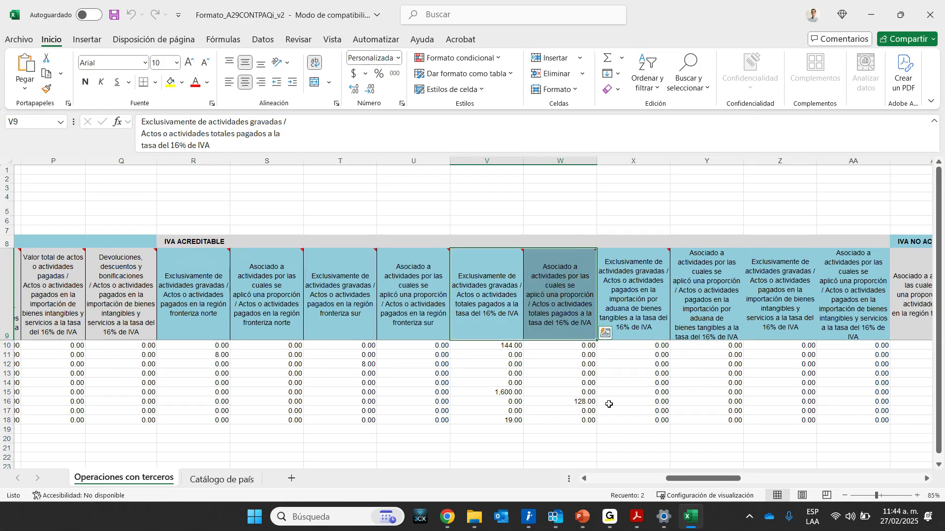
click(499, 346)
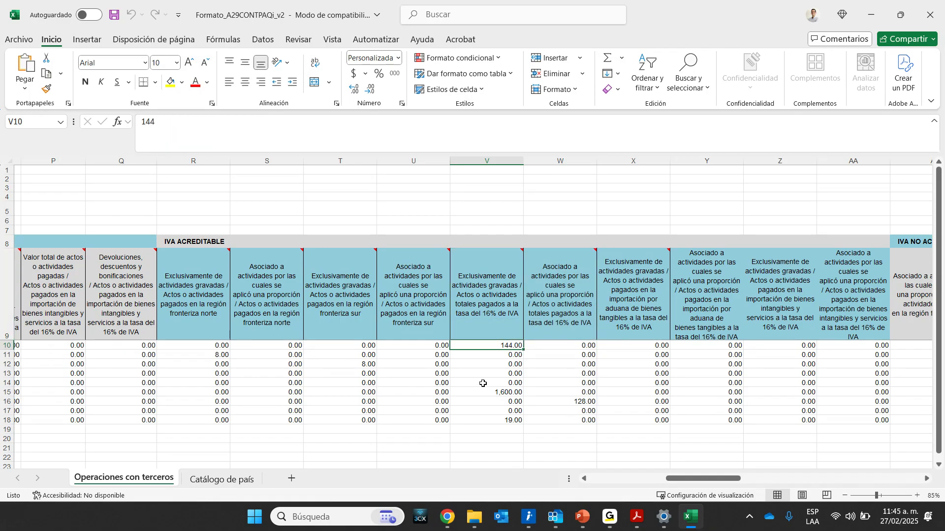
Compare the first supplier's 16% activity value and returns with its creditable IVA at the 16% rate.
drag(687, 480, 628, 482)
click(414, 346)
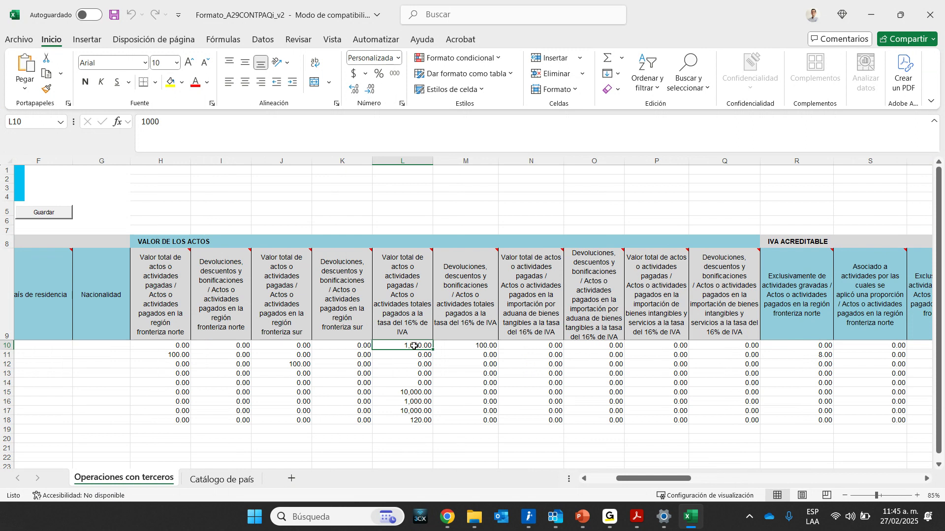
click(466, 346)
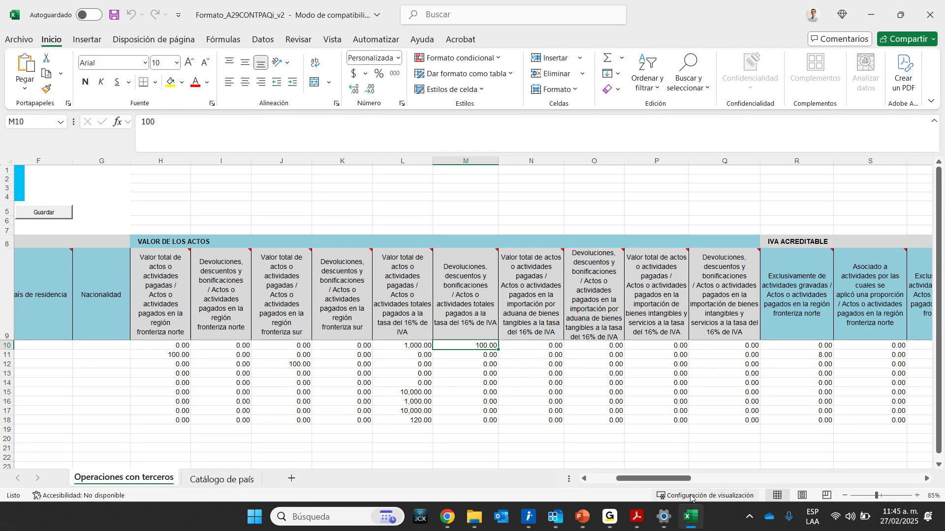
drag(674, 480, 715, 480)
click(500, 346)
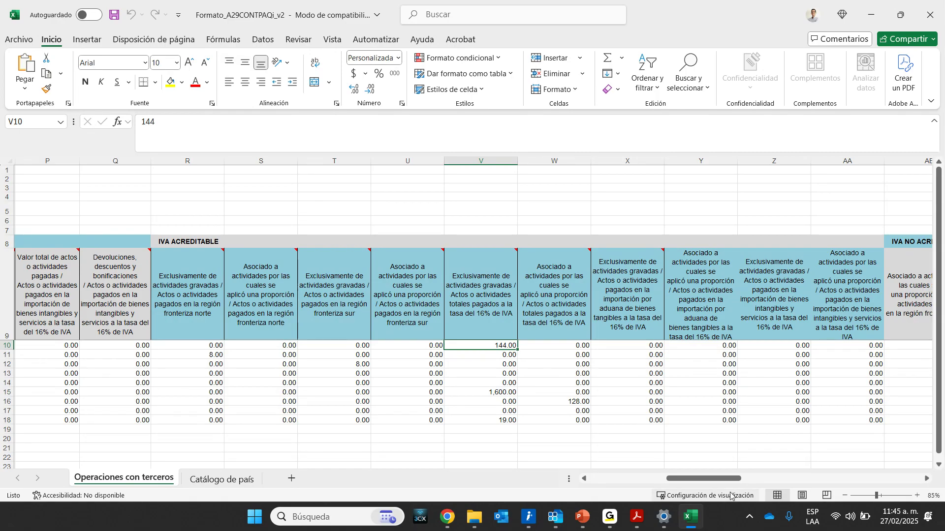
Review the first supplier's remaining columns through DATOS ADICIONALES, up to the Manifiesto field on tax effects of the receipts.
drag(678, 481, 723, 482)
drag(385, 347, 742, 346)
drag(750, 480, 889, 483)
drag(515, 346, 782, 347)
click(884, 346)
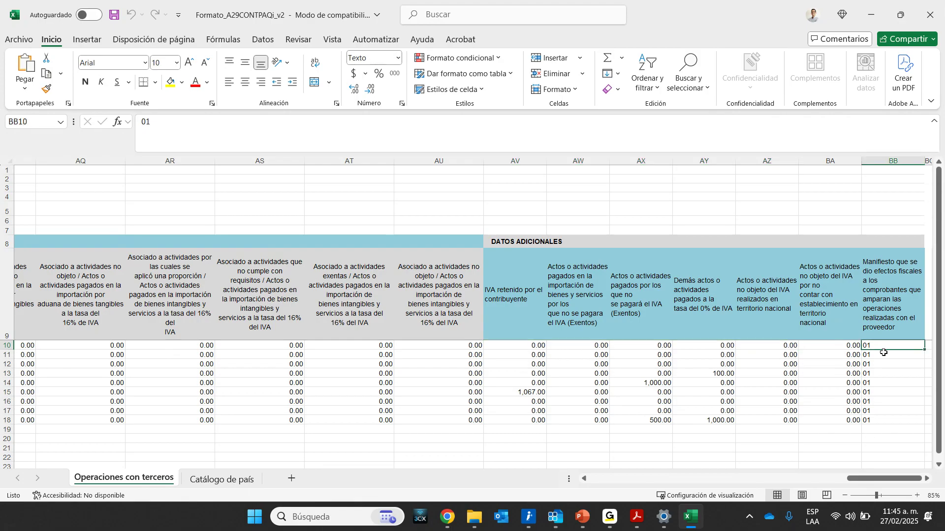
Check the second supplier's northern border region activity value and its returns, discounts and bonuses.
drag(875, 481, 631, 481)
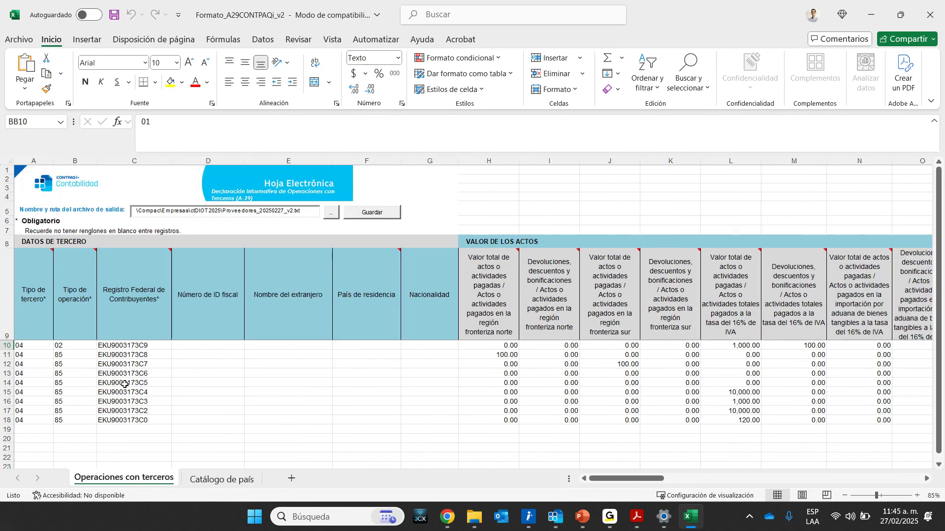
click(152, 355)
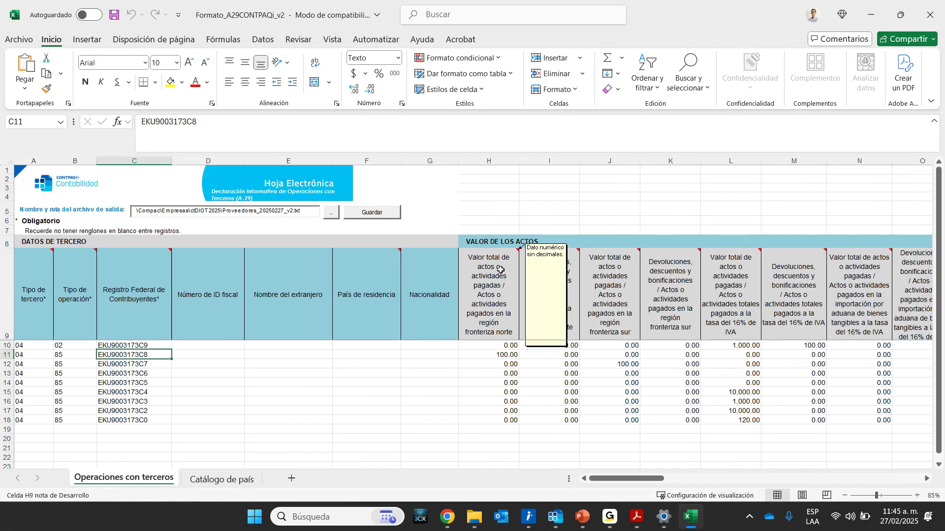
click(504, 355)
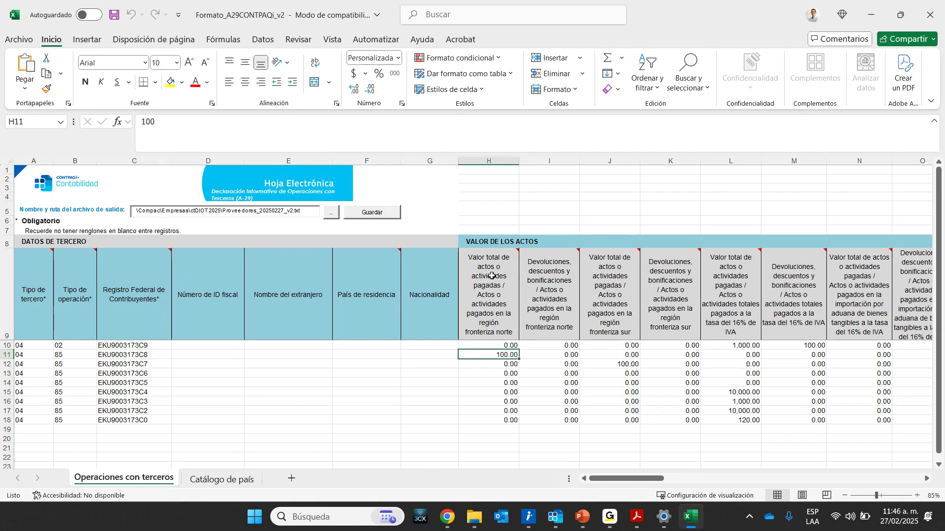
click(561, 354)
click(501, 354)
Check the second supplier's creditable IVA for exclusively taxed activities in the northern border region against its column heading.
drag(625, 481, 675, 481)
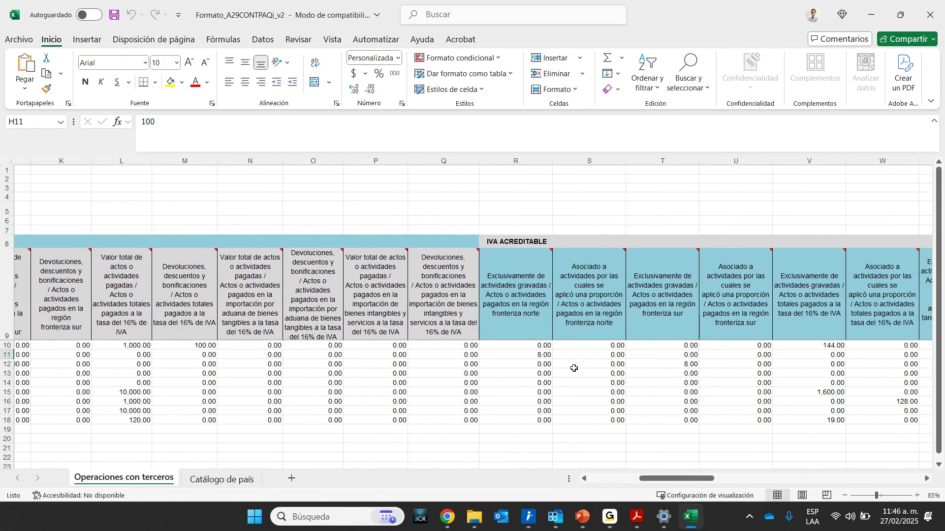
click(537, 356)
drag(525, 310, 538, 359)
click(542, 354)
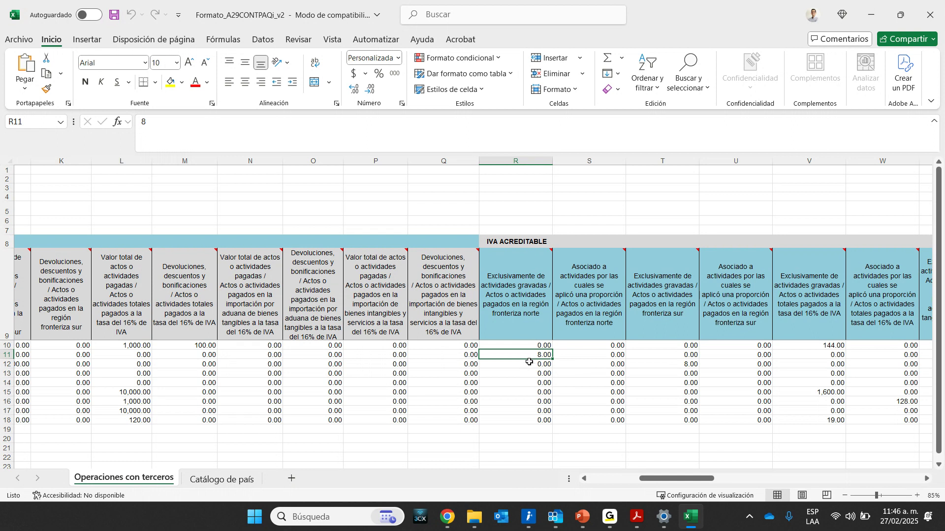
Review the second supplier's remaining creditable IVA columns and its IVA NO ACREDITABLE columns across the row.
drag(677, 481, 721, 481)
click(659, 355)
key(Right)
key(Right)
key(Right)
key(Right)
key(Right)
key(Right)
key(Right)
key(Right)
key(Right)
key(Right)
key(Right)
key(Right)
key(Right)
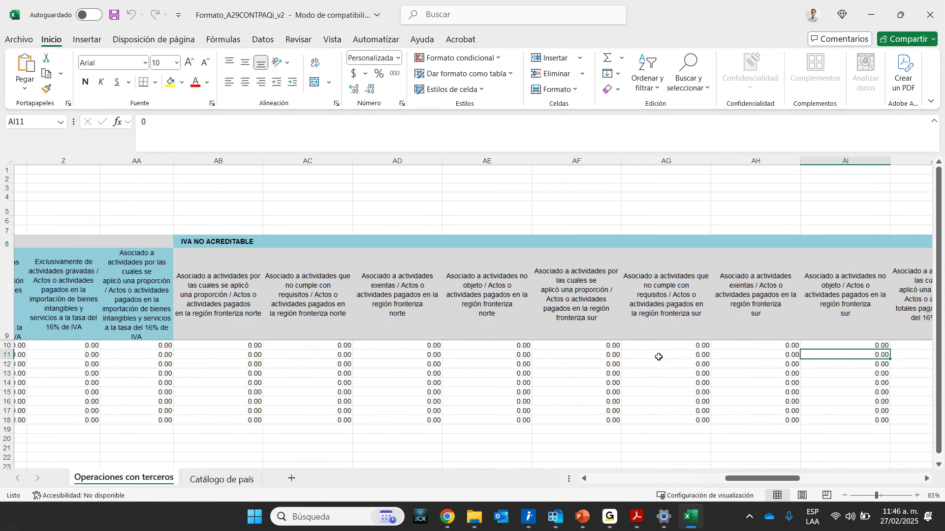
key(Right)
key(Right)
key(Right)
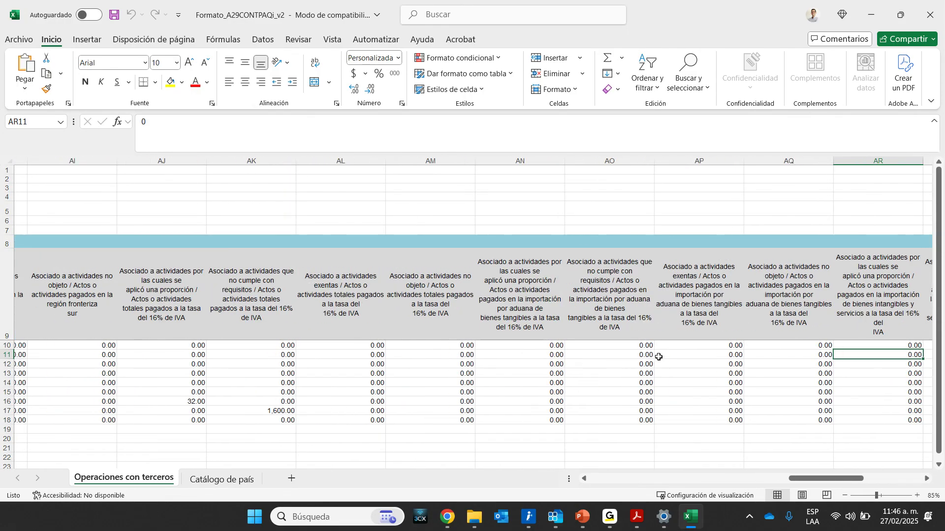
Check the third supplier's activity value for the southern border region against its column heading.
drag(826, 479, 602, 483)
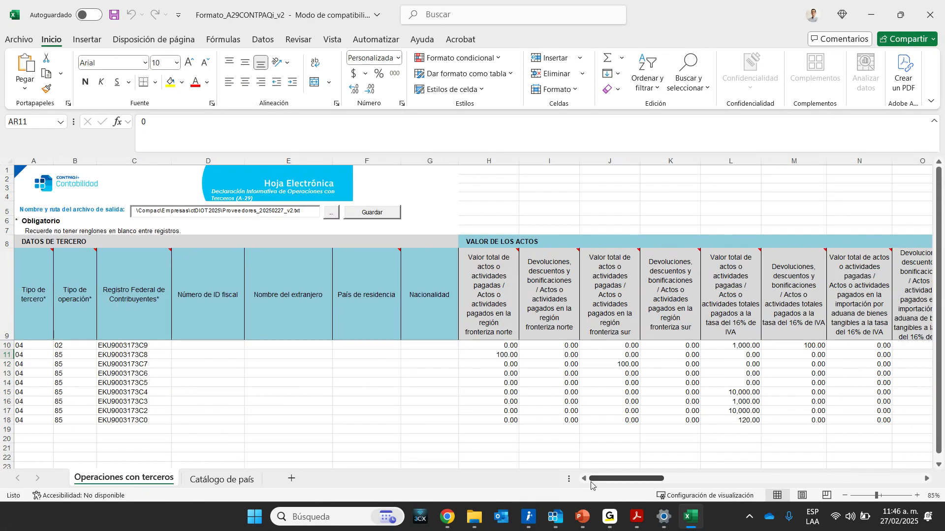
click(504, 364)
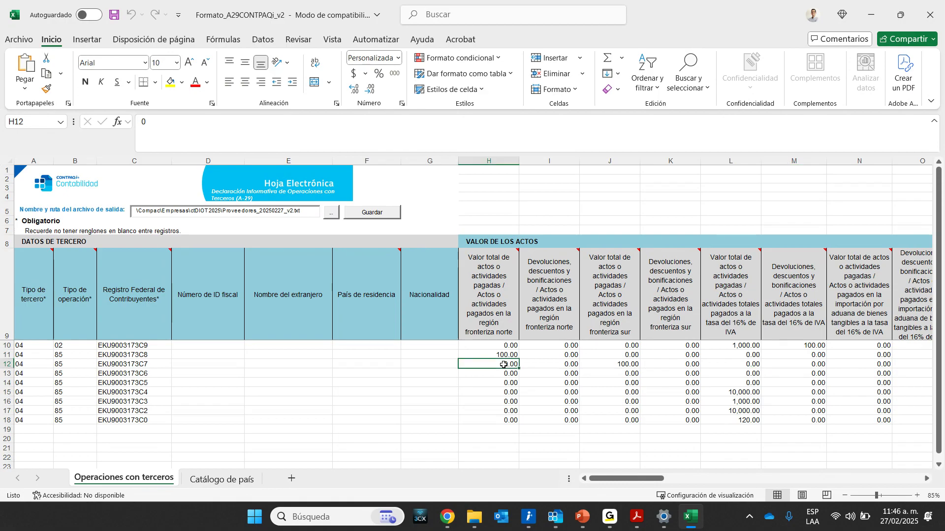
click(123, 363)
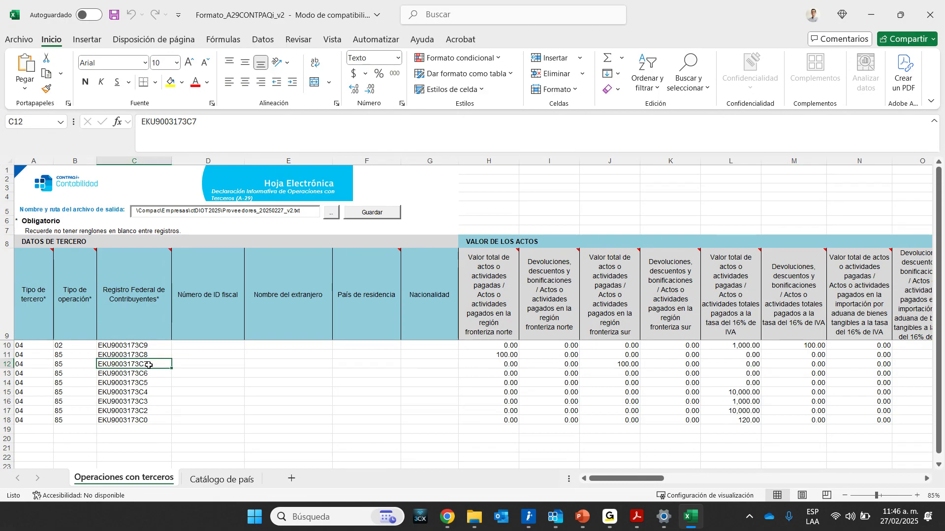
click(621, 365)
mouse_move(621, 306)
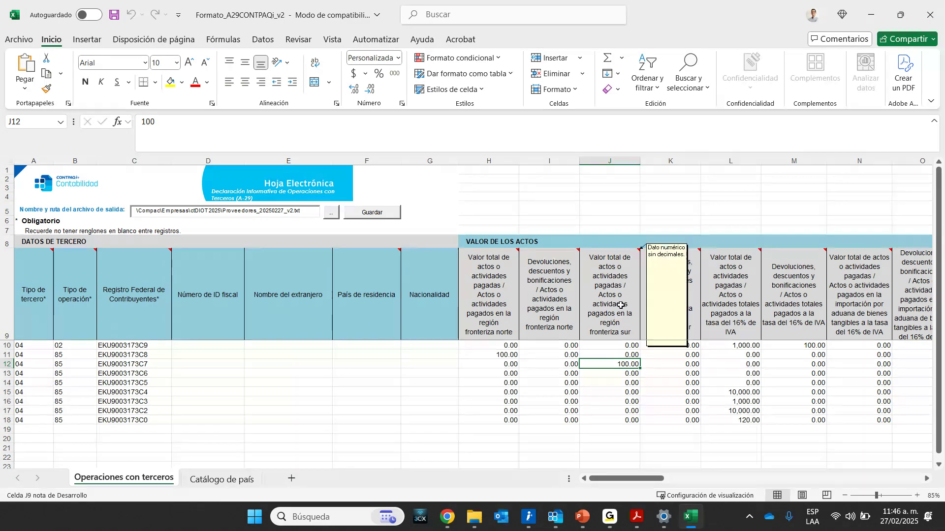
click(617, 315)
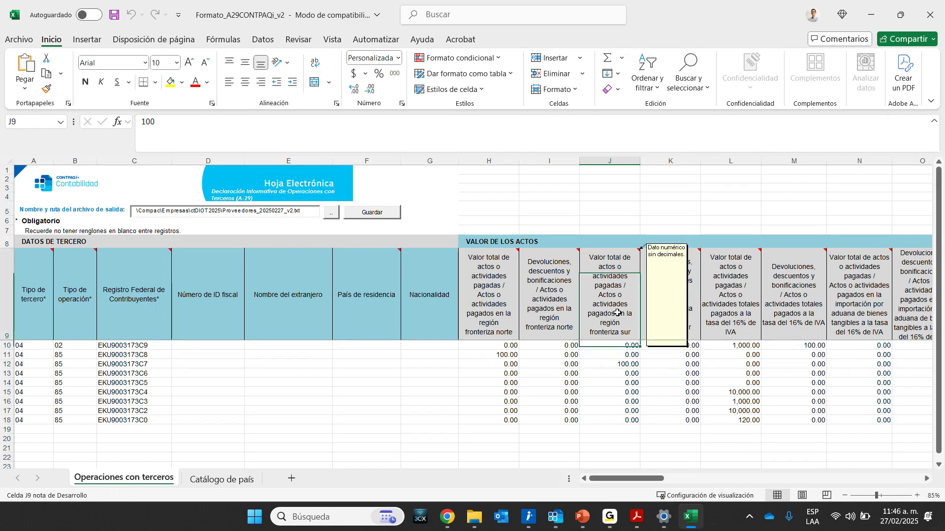
click(613, 366)
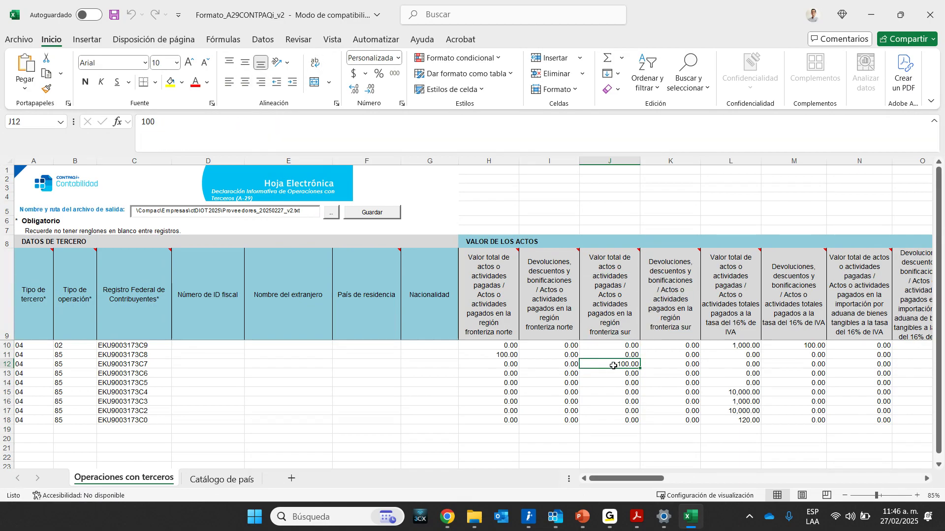
Check the third supplier's creditable IVA for exclusively taxed activities in the southern border region against its column heading.
drag(606, 318, 632, 363)
click(668, 367)
key(Left)
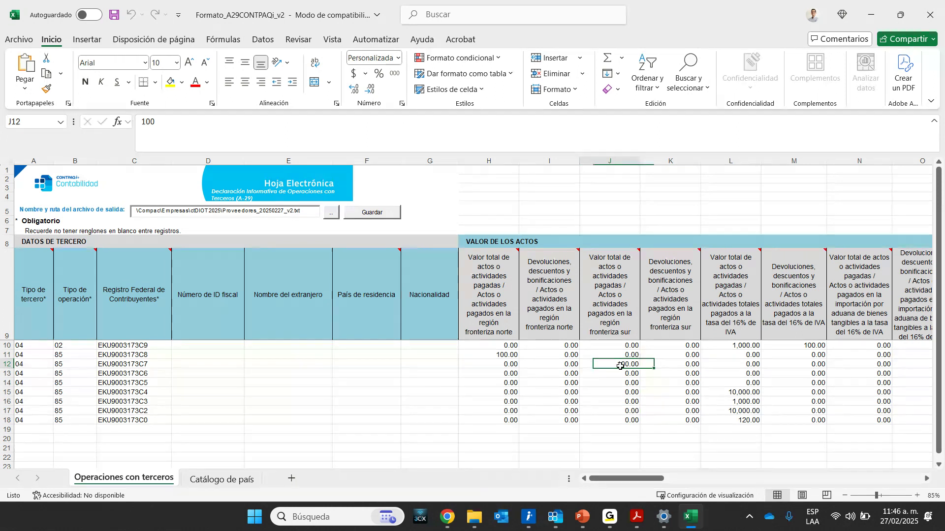
key(Right)
key(Right)
key(Right)
key(Right)
key(Right)
key(Right)
key(Right)
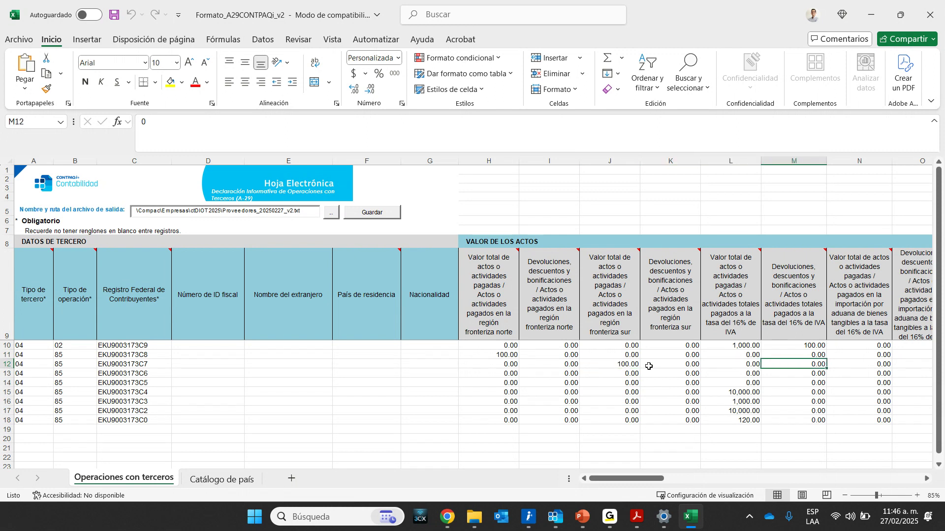
key(Right)
key(Right)
key(Right)
key(Right)
key(Right)
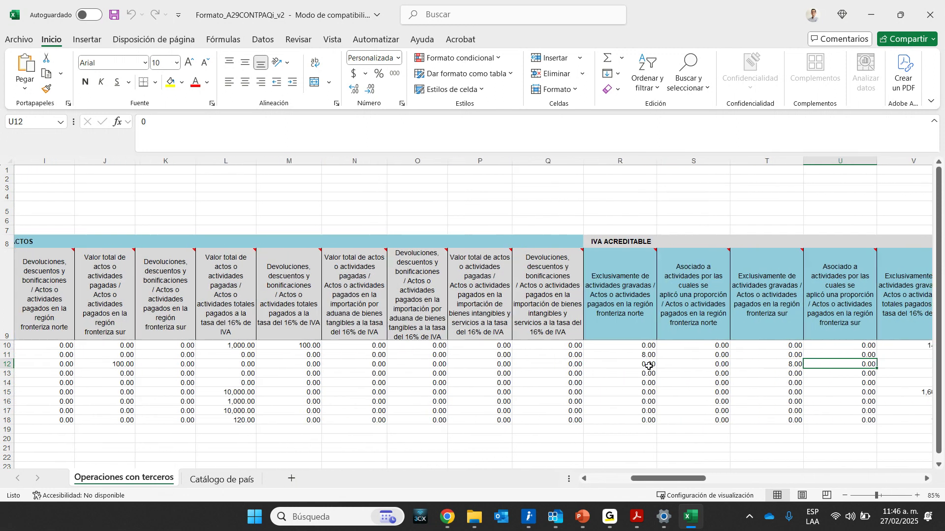
key(Left)
key(Left)
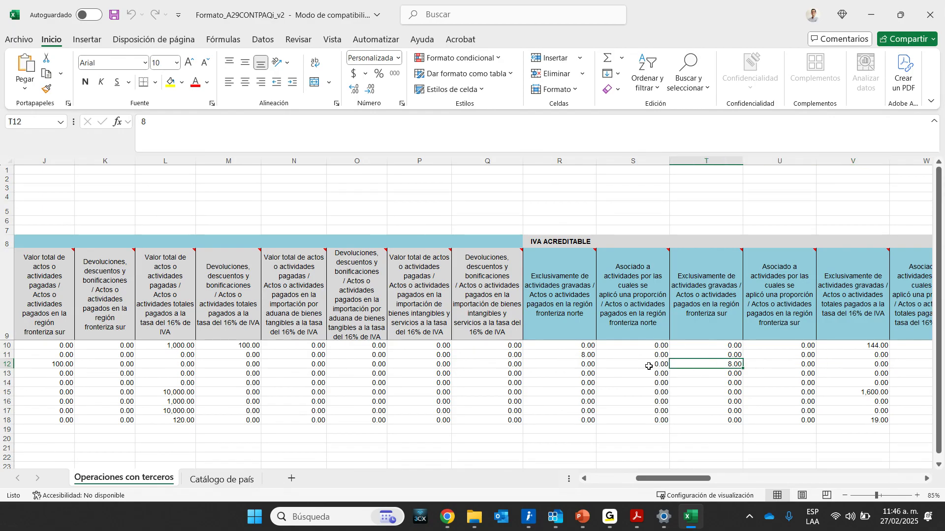
mouse_move(705, 293)
Review the third supplier's remaining creditable IVA columns and its non-creditable IVA columns across row 12.
key(Right)
key(Right)
key(Right)
key(Right)
key(Right)
key(Right)
key(Right)
key(Right)
key(Right)
key(Right)
key(Right)
key(Right)
key(Right)
key(Right)
key(Right)
key(Right)
key(Right)
key(Right)
key(Right)
key(Right)
key(Right)
key(Right)
key(Right)
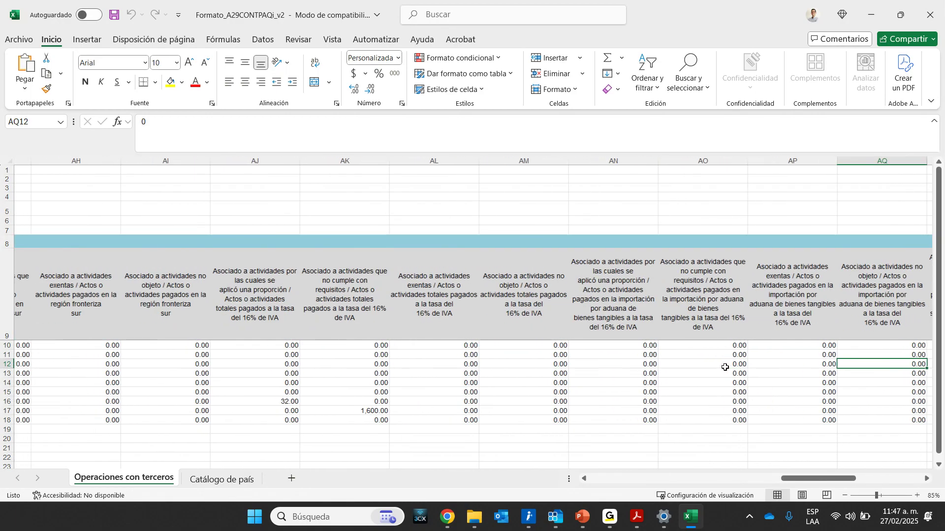
Highlight the fourth and fifth suppliers' rows and the columns grouped under VALOR DE LOS ACTOS.
drag(813, 479, 627, 478)
click(576, 363)
drag(7, 373, 7, 382)
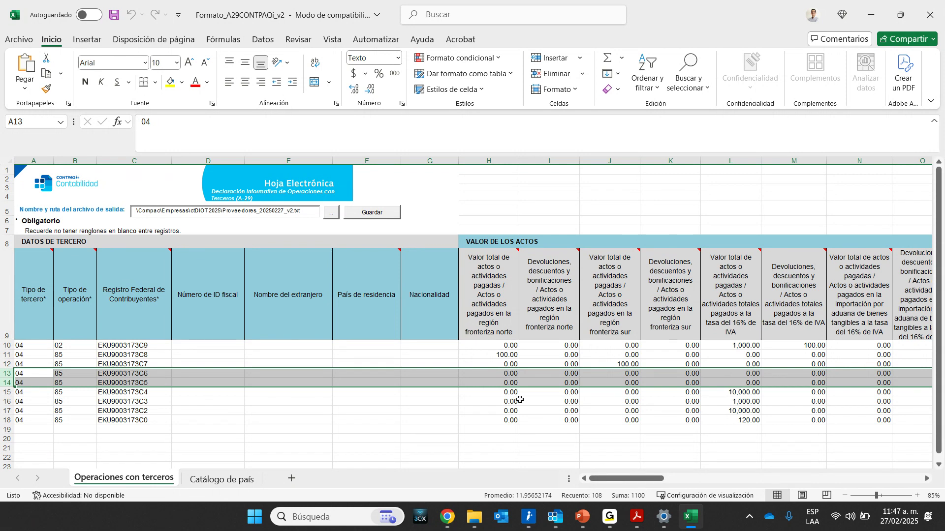
drag(603, 480, 627, 480)
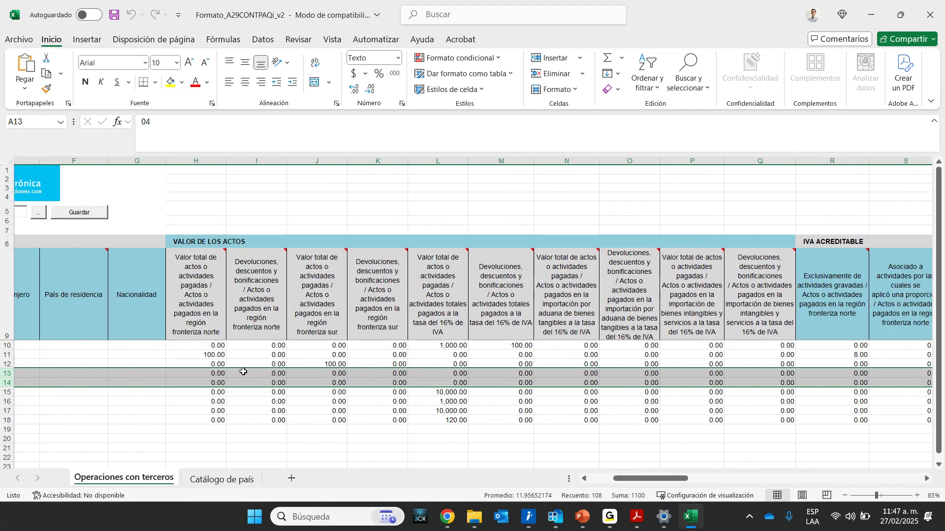
click(194, 277)
drag(197, 161, 728, 179)
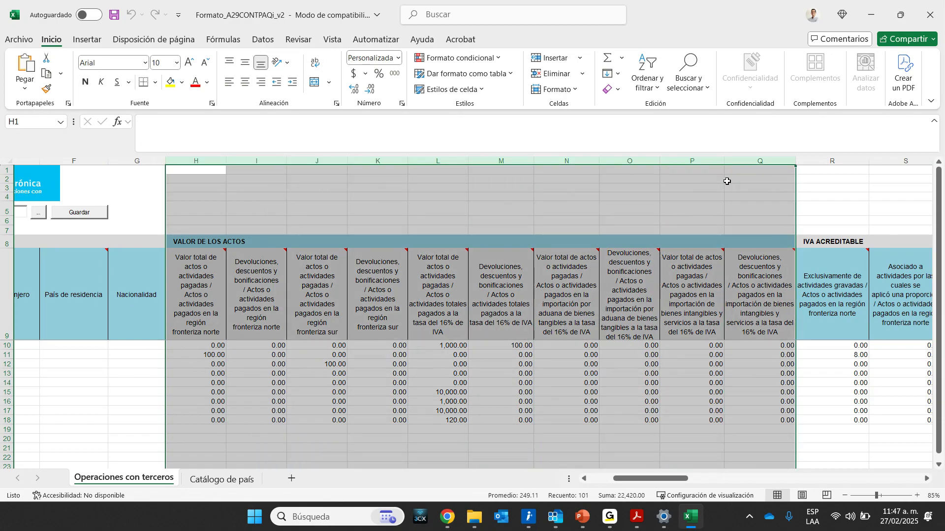
Check the fourth and fifth suppliers' values in rows 13 and 14 against the VALOR DE LOS ACTOS column headings.
click(263, 376)
drag(8, 376, 8, 384)
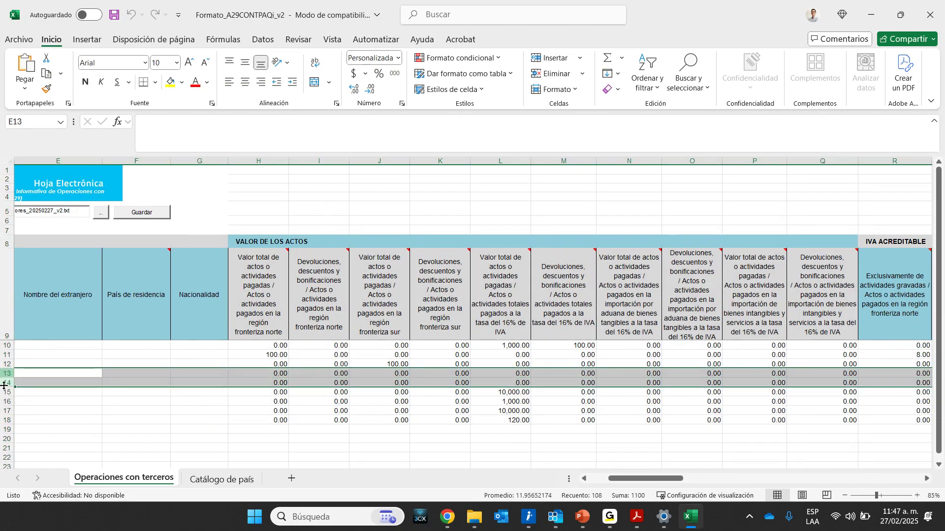
drag(636, 479, 649, 480)
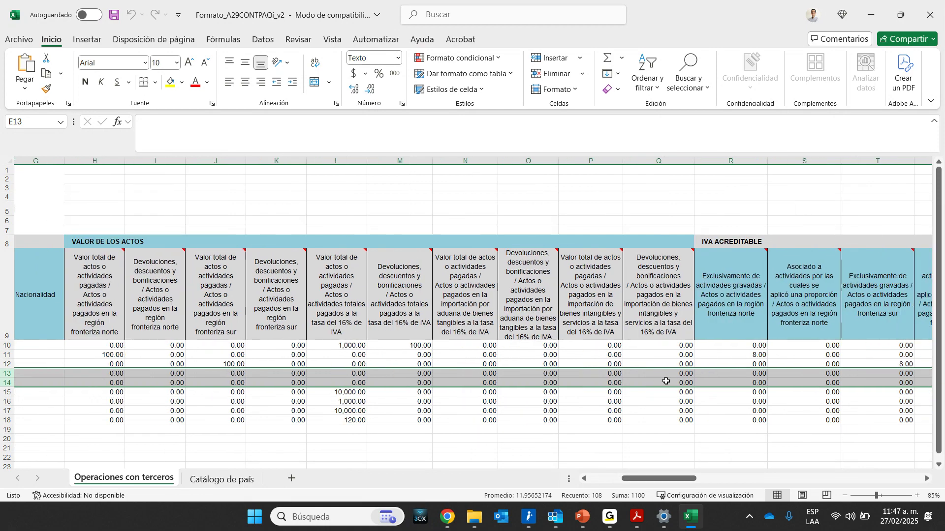
mouse_move(96, 314)
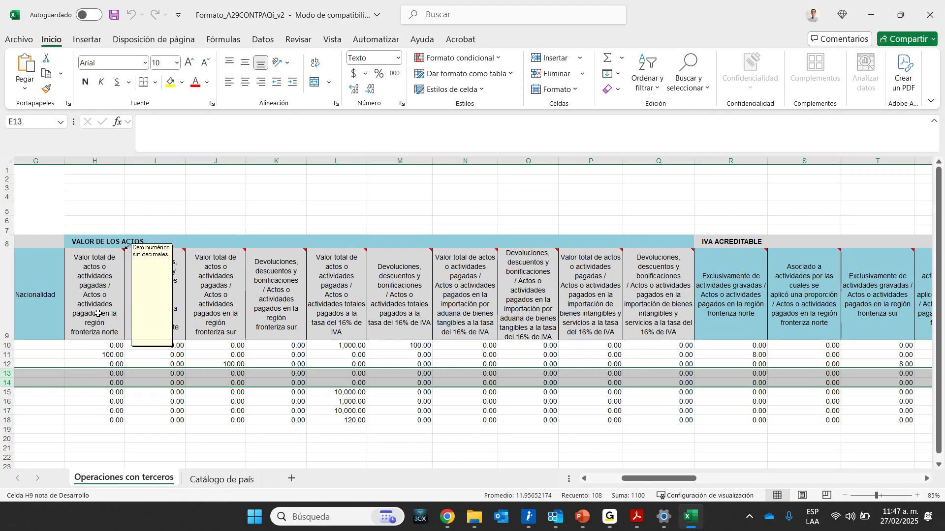
mouse_move(335, 328)
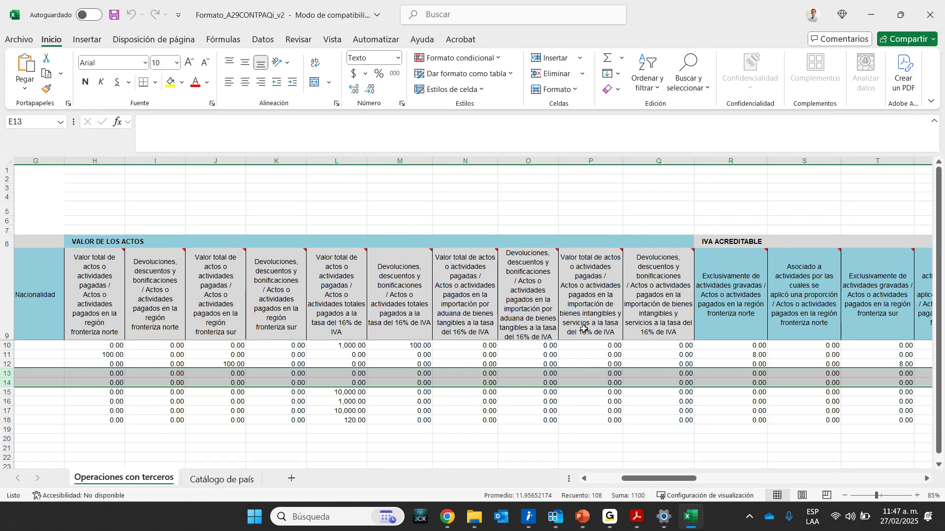
Compare the fifth supplier's exempt activities with the fourth supplier's 0% IVA rate activities under DATOS ADICIONALES.
drag(637, 484, 861, 481)
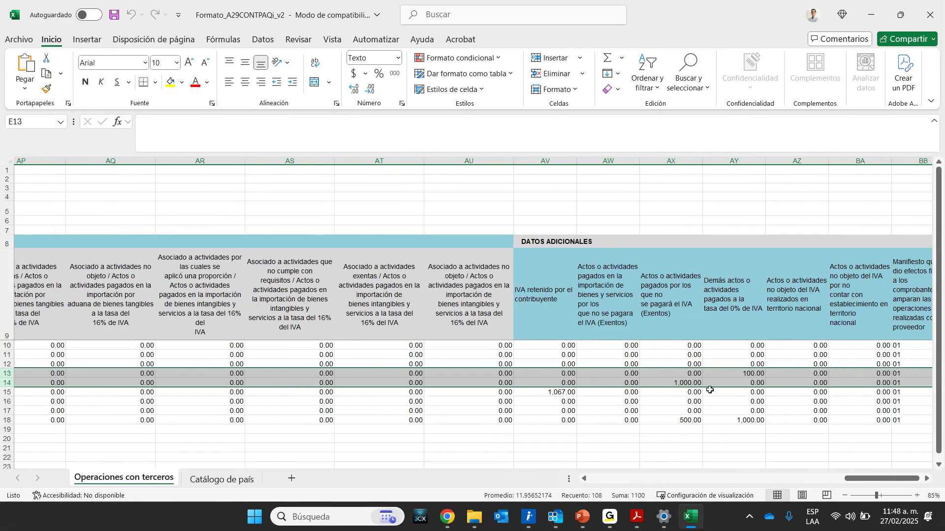
click(659, 309)
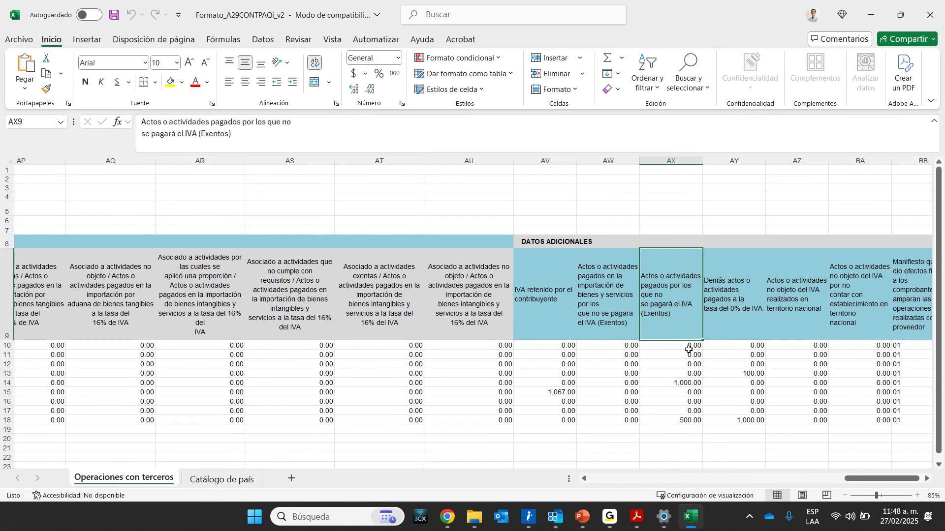
click(688, 384)
click(742, 374)
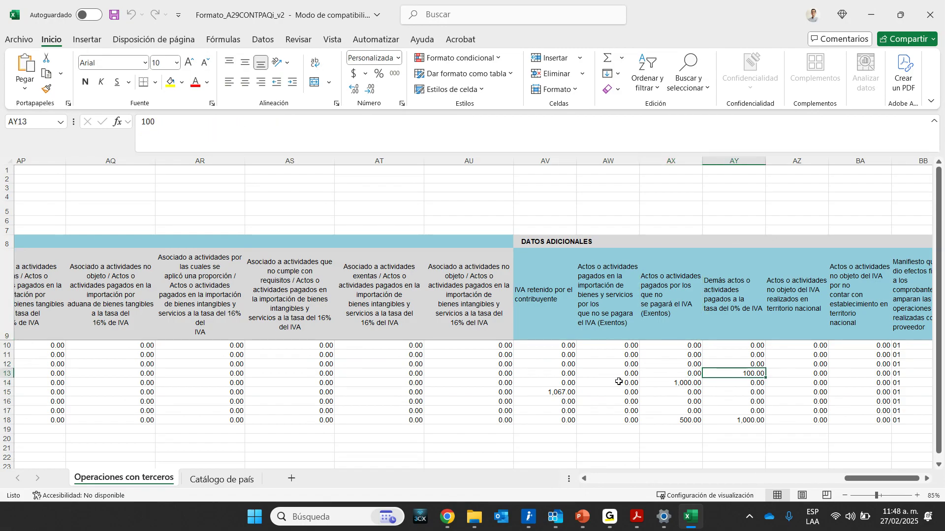
drag(681, 383, 735, 373)
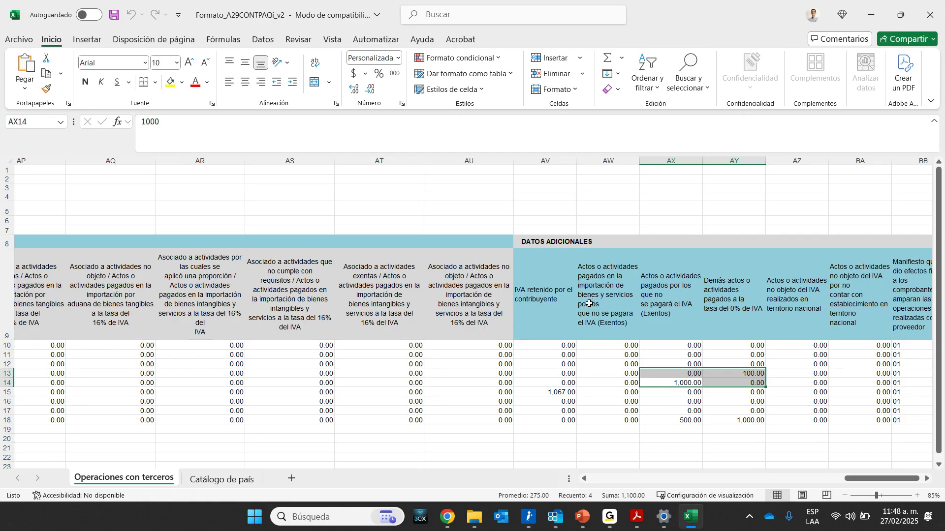
click(686, 383)
click(719, 375)
click(691, 382)
click(725, 374)
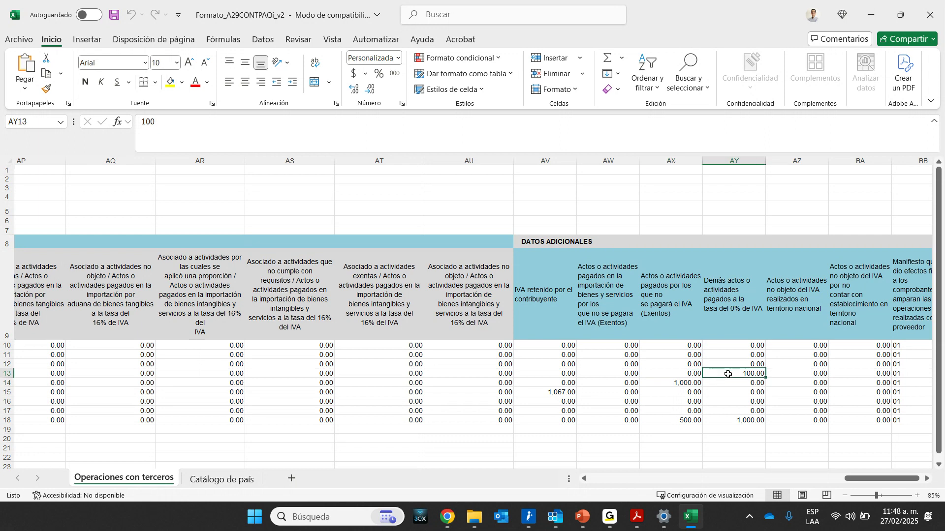
click(683, 384)
click(723, 374)
Highlight the sixth supplier's row and check its total activity value at the 16% IVA rate against the column heading.
drag(849, 482, 505, 484)
click(109, 392)
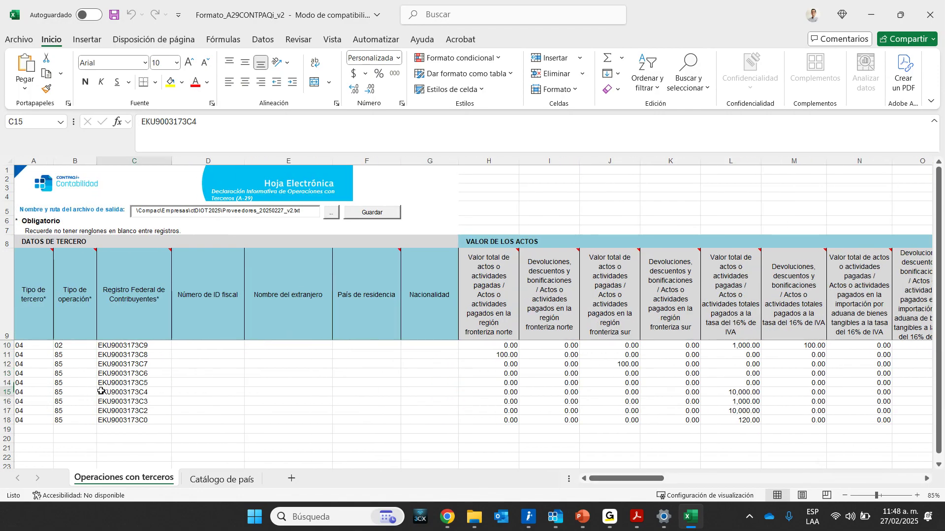
click(2, 392)
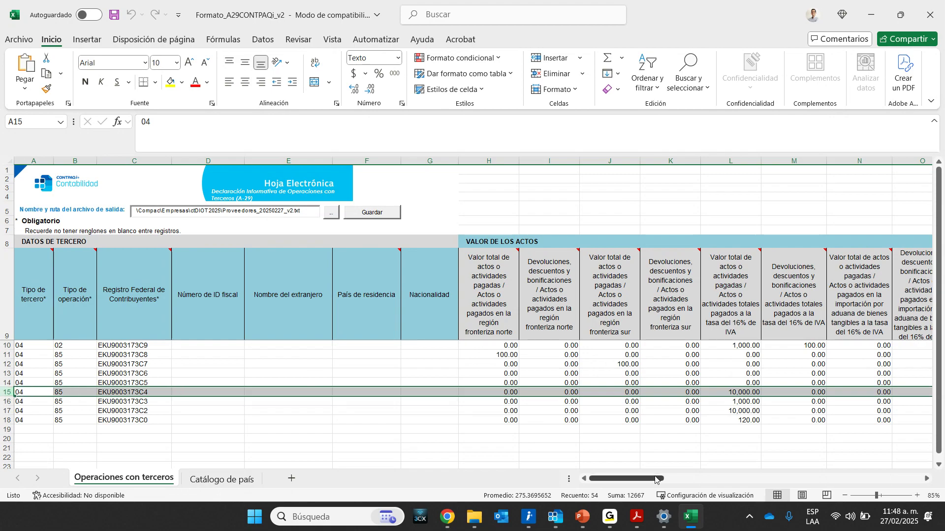
drag(622, 485, 626, 484)
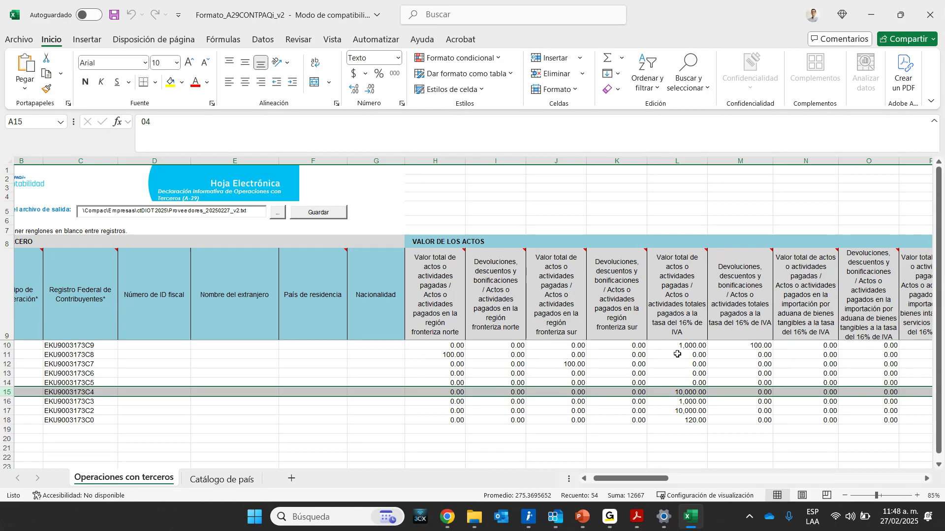
mouse_move(678, 315)
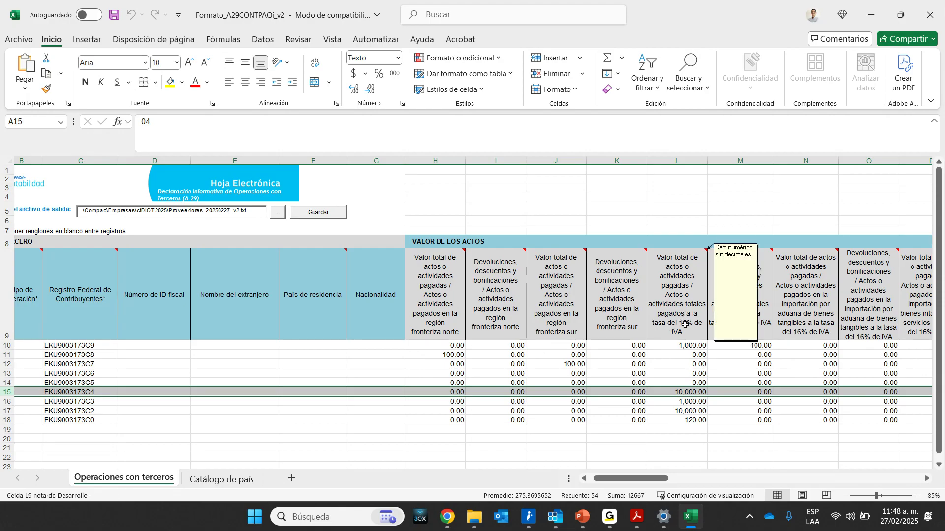
Compare the sixth supplier's creditable IVA for exclusively taxed 16% activities with its total activity value.
drag(649, 481, 697, 482)
click(777, 394)
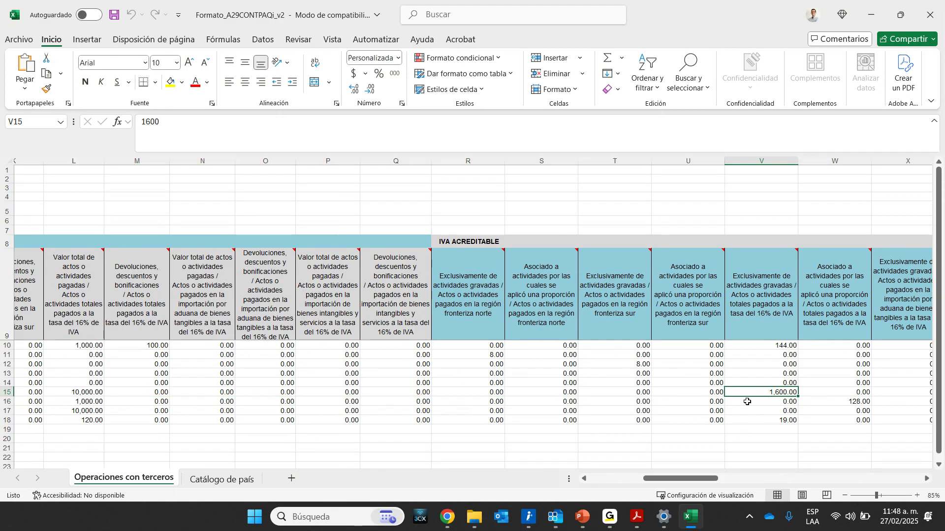
click(90, 393)
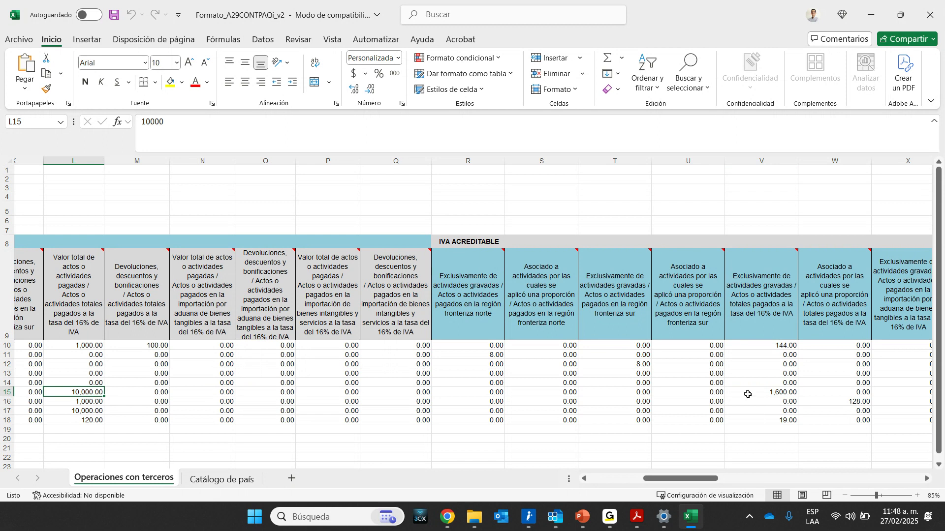
click(786, 392)
Highlight the sixth supplier's row and check its IVA retenido por el contribuyente value under DATOS ADICIONALES.
drag(668, 481, 845, 483)
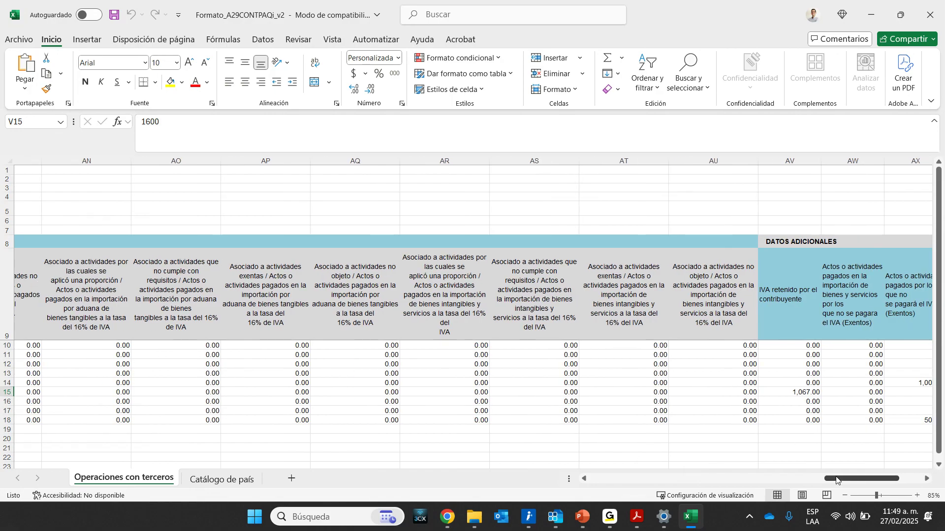
click(7, 392)
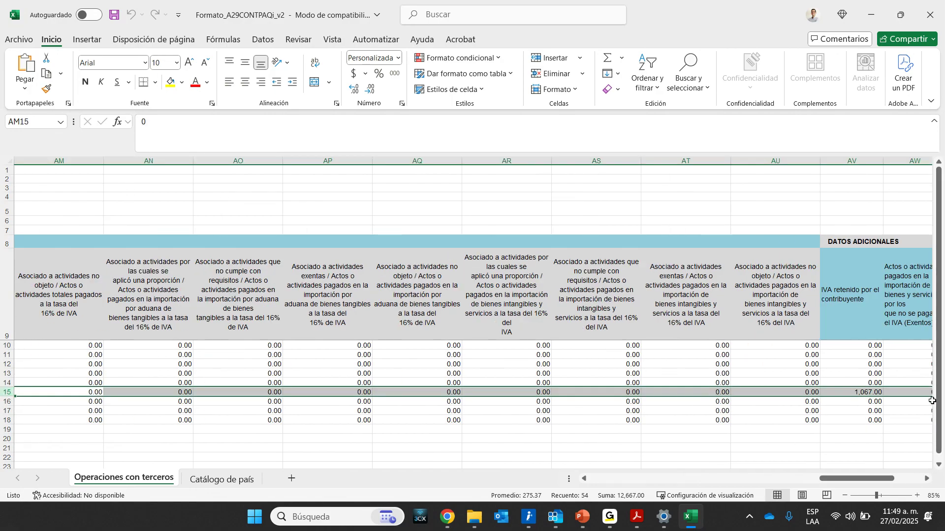
drag(826, 476, 843, 474)
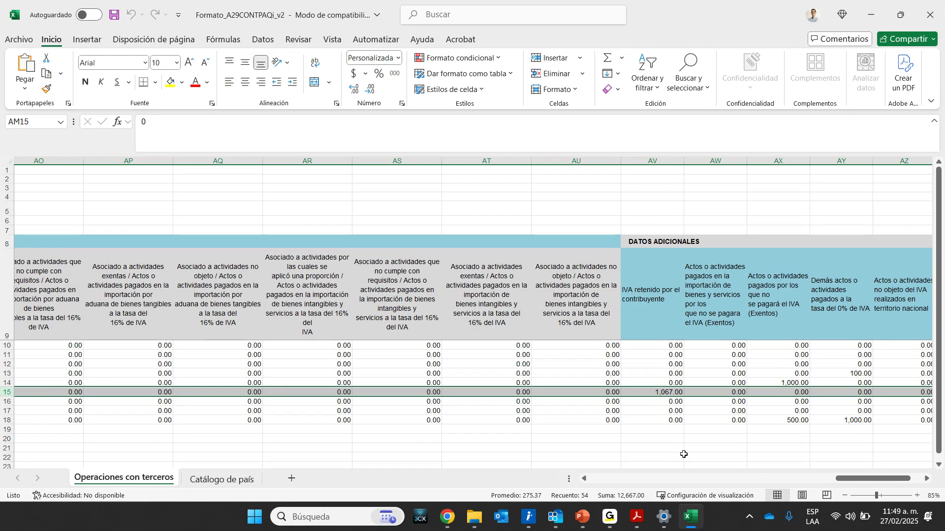
Switch to CONTPAQi Contabilidad and open the tax association in the creditable tax breakdown of policy 22, Gasto IVA RET.
click(556, 519)
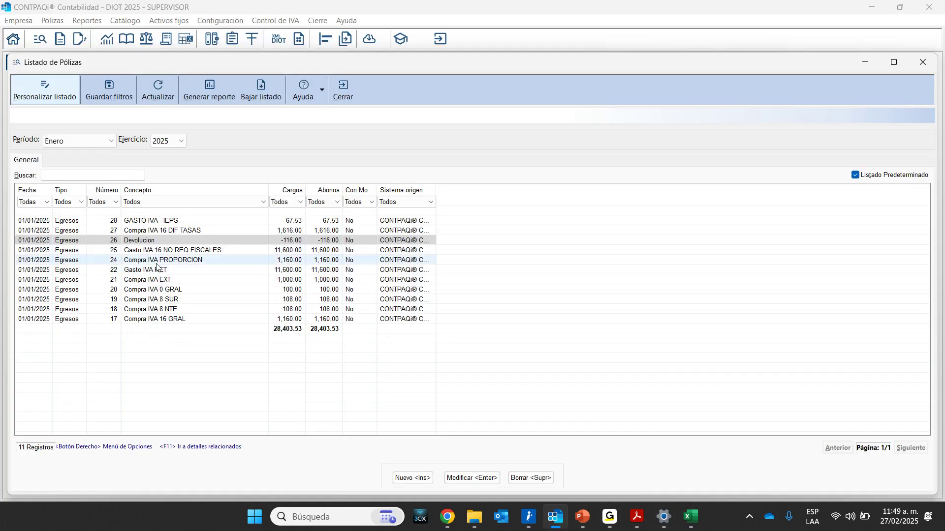
click(159, 270)
double_click(159, 270)
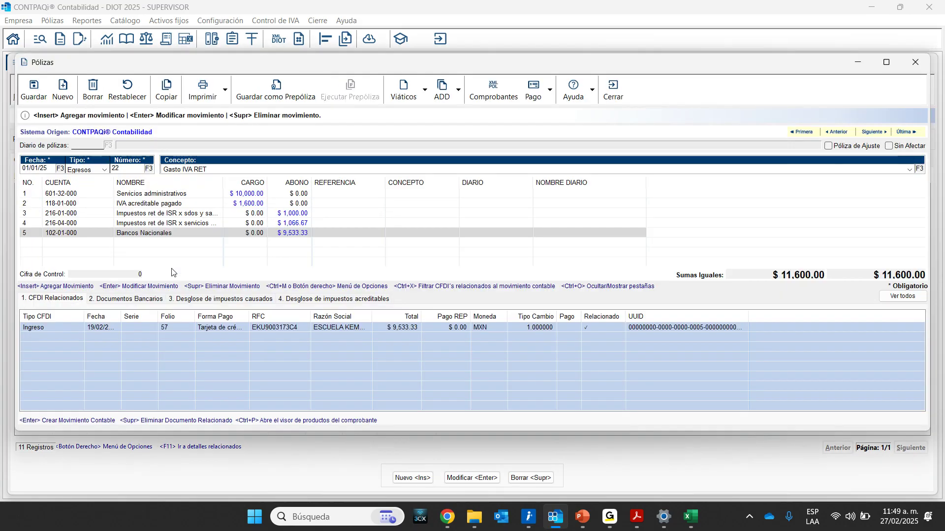
click(311, 300)
double_click(256, 336)
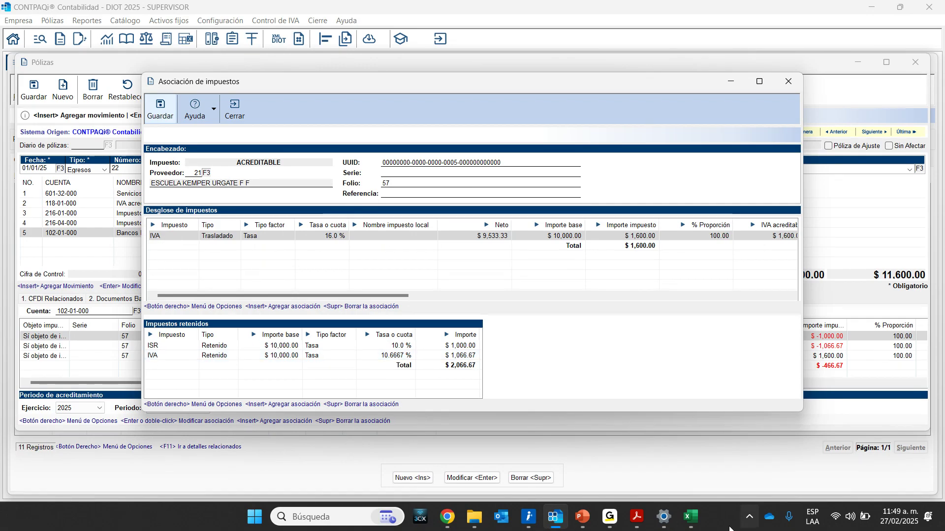
Switch back to Excel and check the sixth supplier's withheld IVA against the policy's tax association.
click(691, 517)
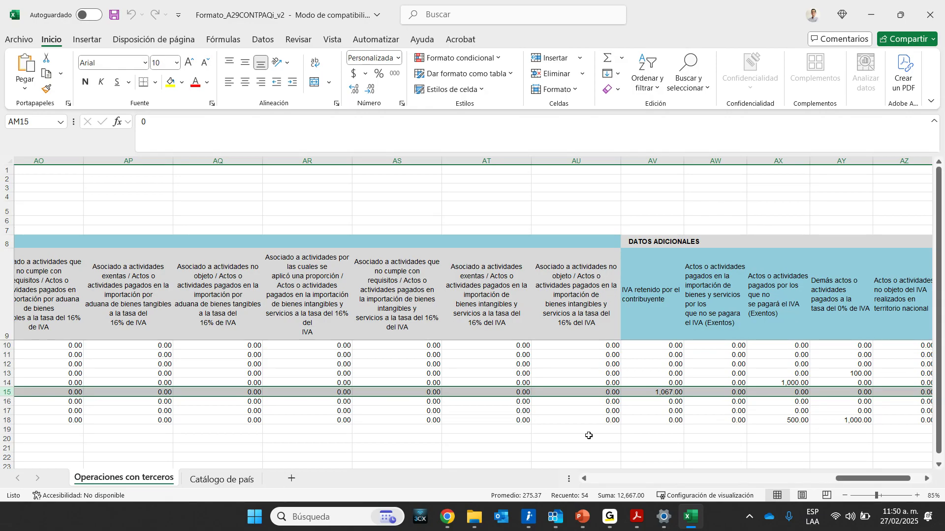
click(664, 393)
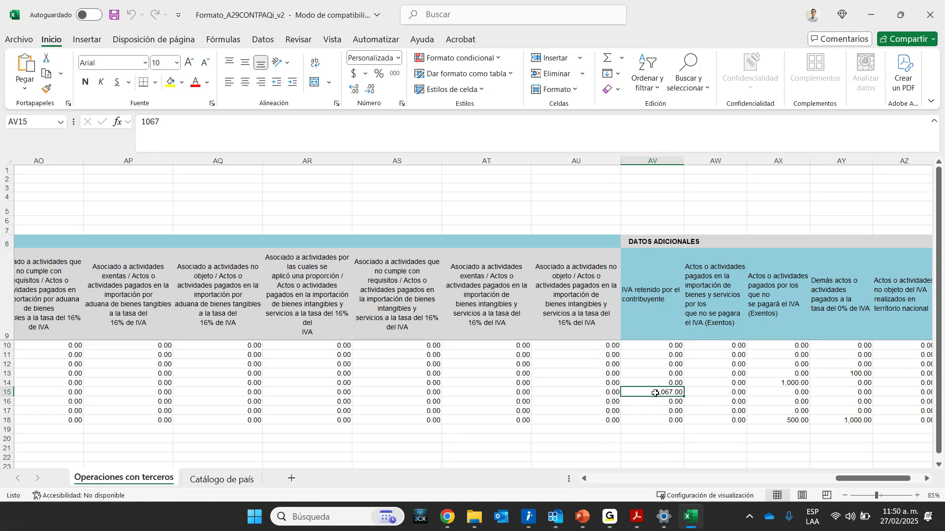
Highlight the seventh and eighth suppliers' rows and check their total value of activities paid at the 16% IVA rate.
drag(847, 478, 599, 483)
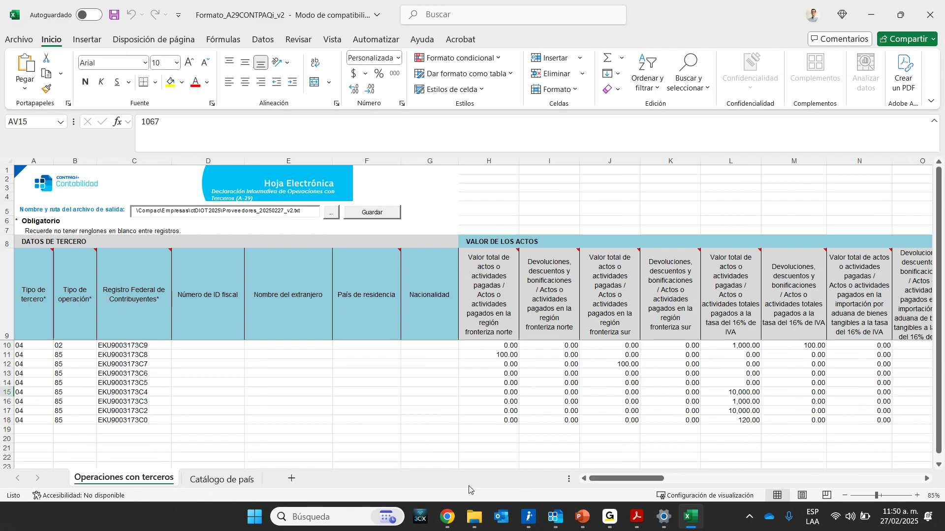
click(145, 408)
drag(145, 402, 145, 410)
drag(7, 402, 8, 411)
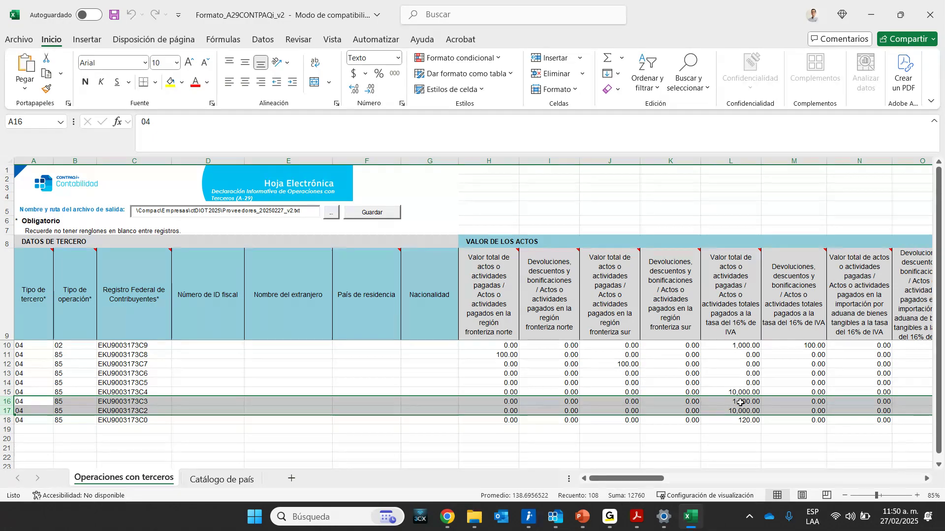
drag(626, 478, 645, 479)
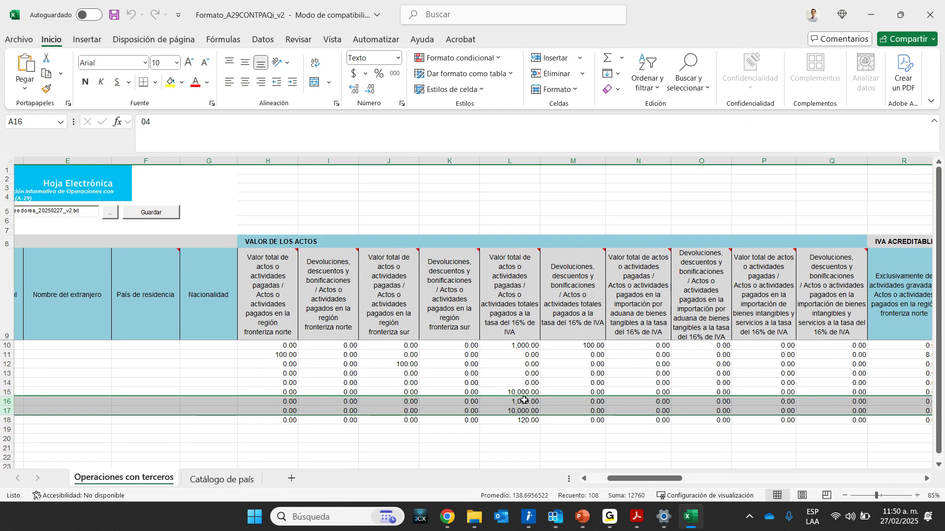
drag(648, 481, 677, 482)
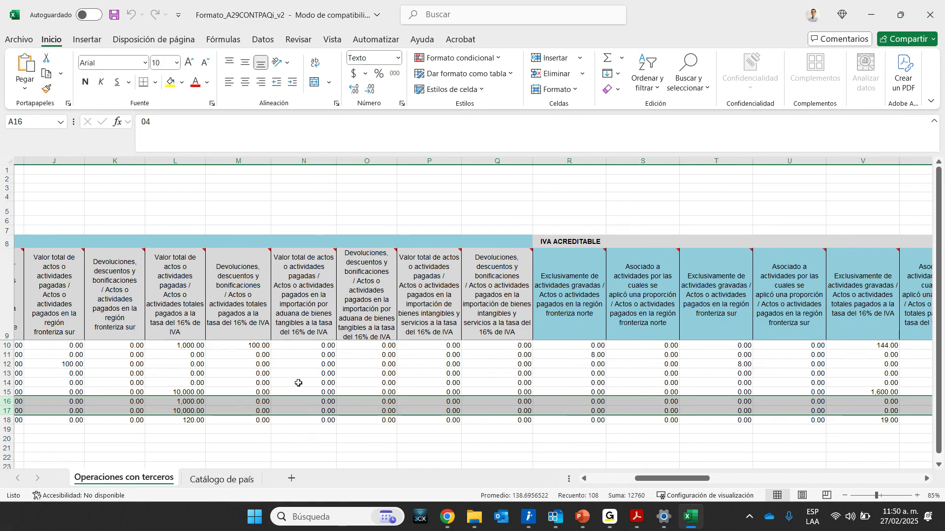
Compare the seventh supplier's creditable and non-creditable IVA for total 16% activities to which a proportion was applied.
drag(662, 483, 682, 485)
click(722, 402)
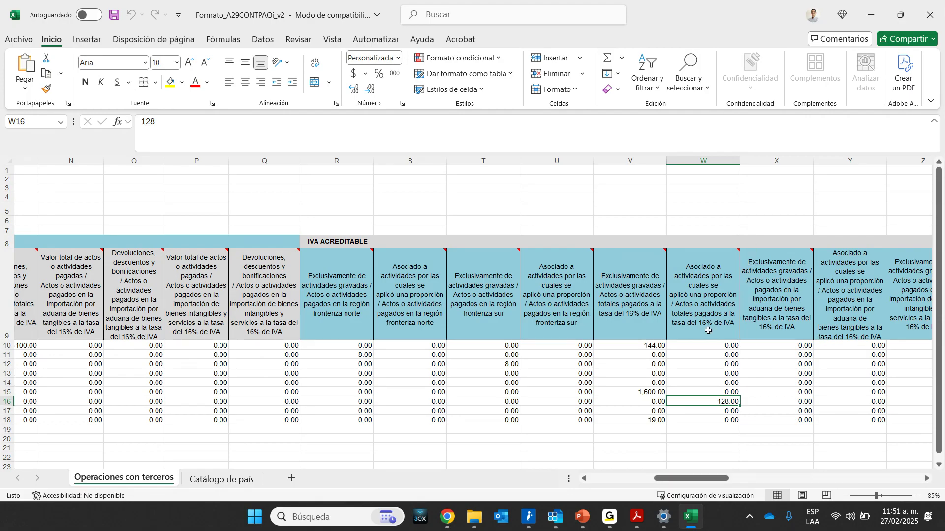
drag(723, 481, 809, 482)
click(758, 402)
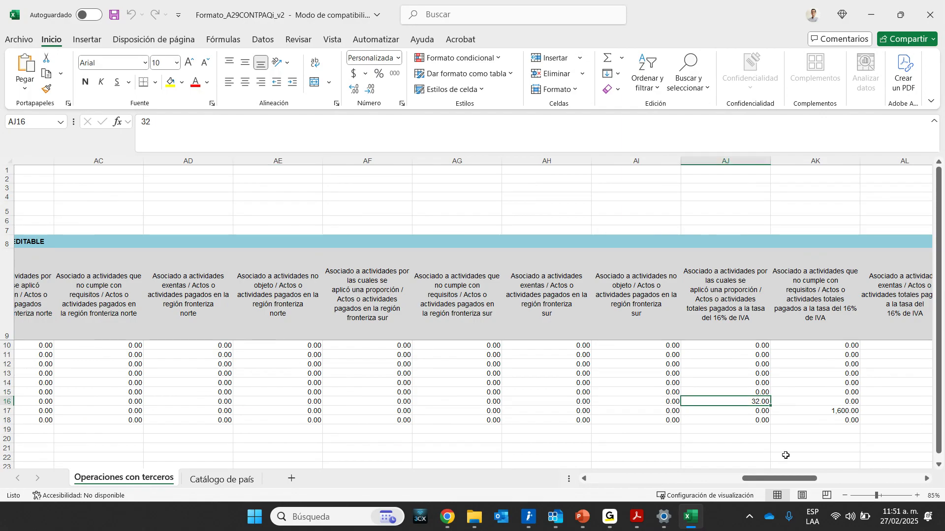
drag(769, 480, 733, 484)
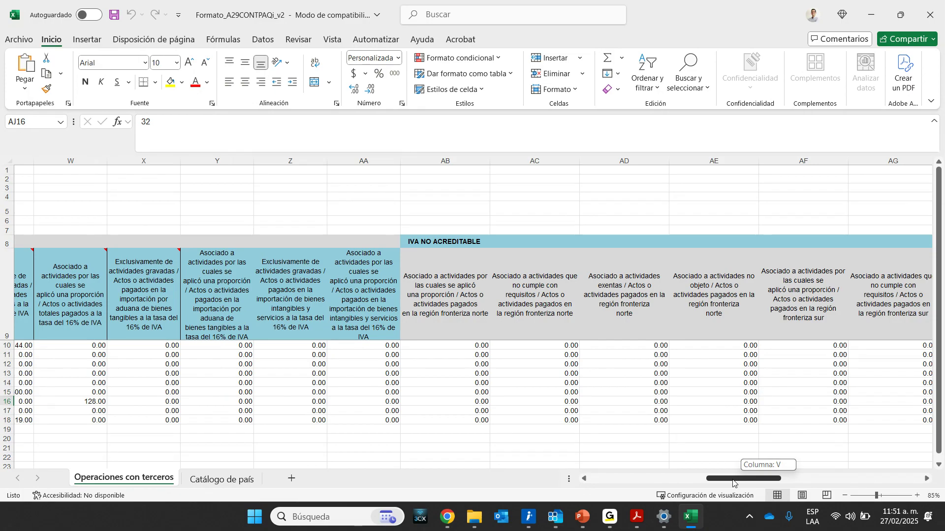
drag(733, 484, 821, 482)
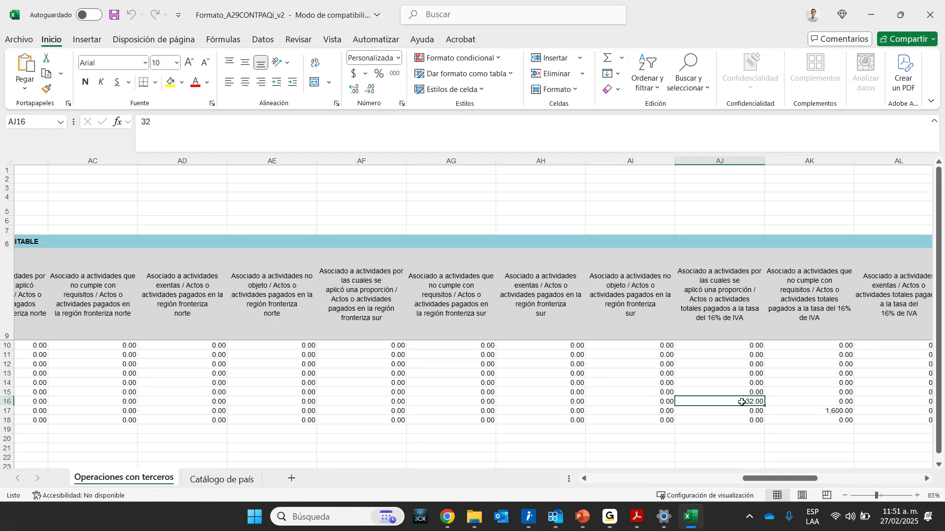
Highlight the eighth supplier's row and check its non-creditable IVA for 16% activities that do not meet requirements against the seventh supplier's proportion amount.
click(9, 409)
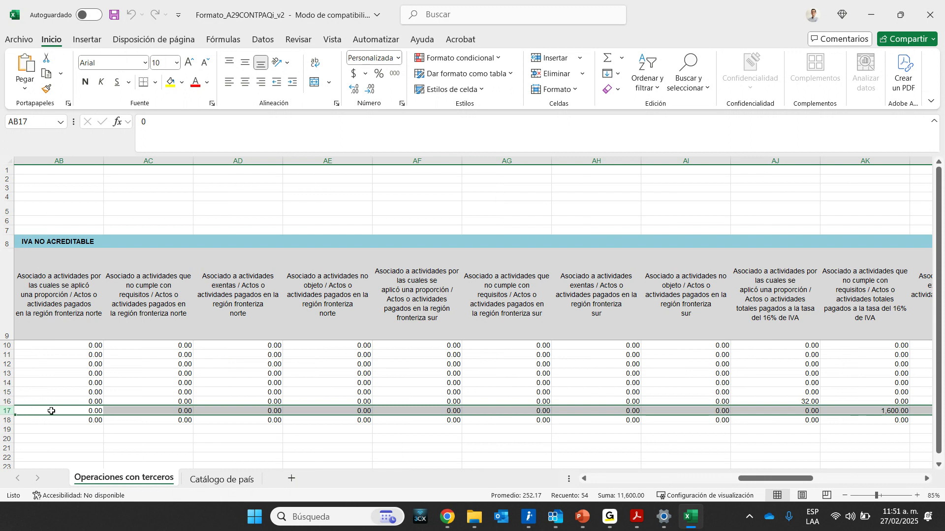
drag(761, 482, 666, 481)
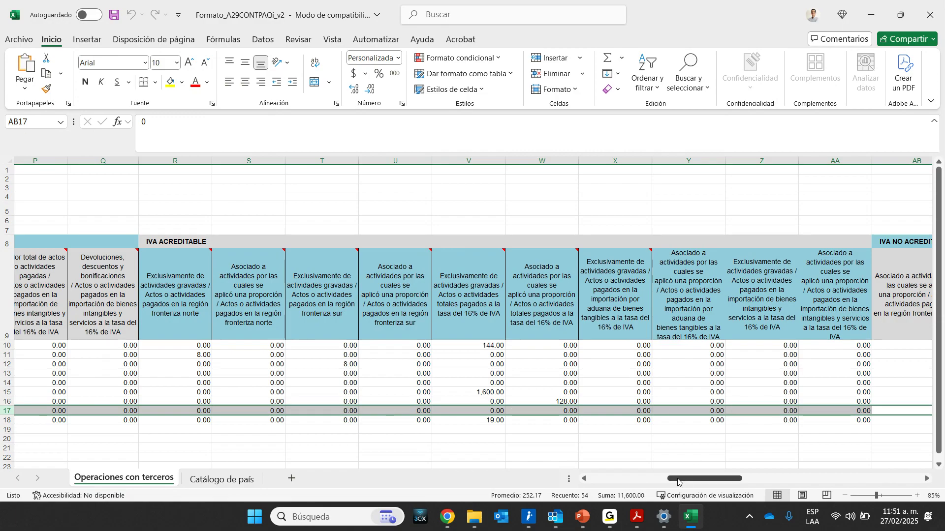
drag(678, 482, 763, 480)
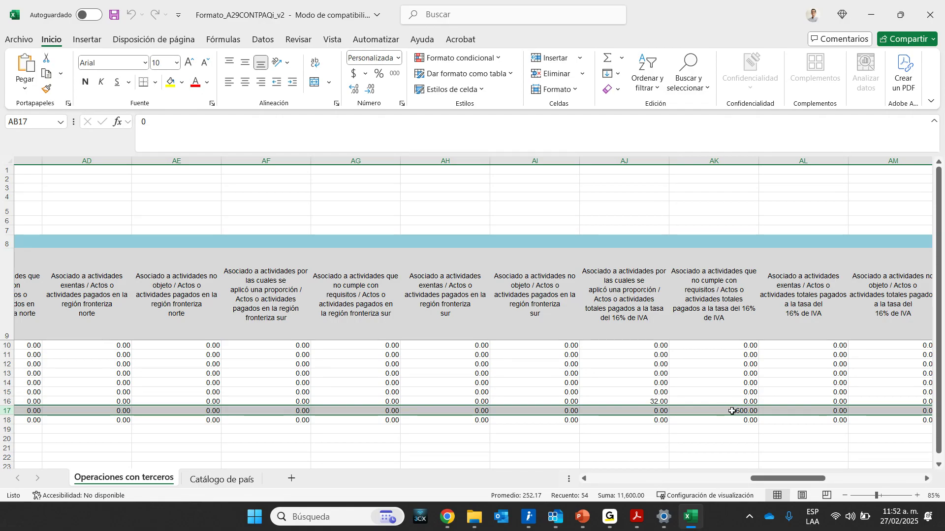
click(654, 401)
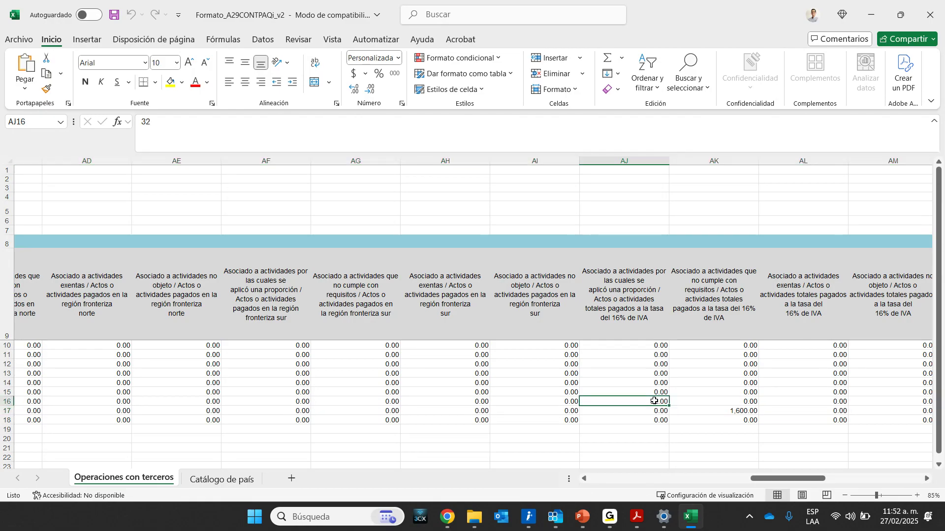
click(735, 413)
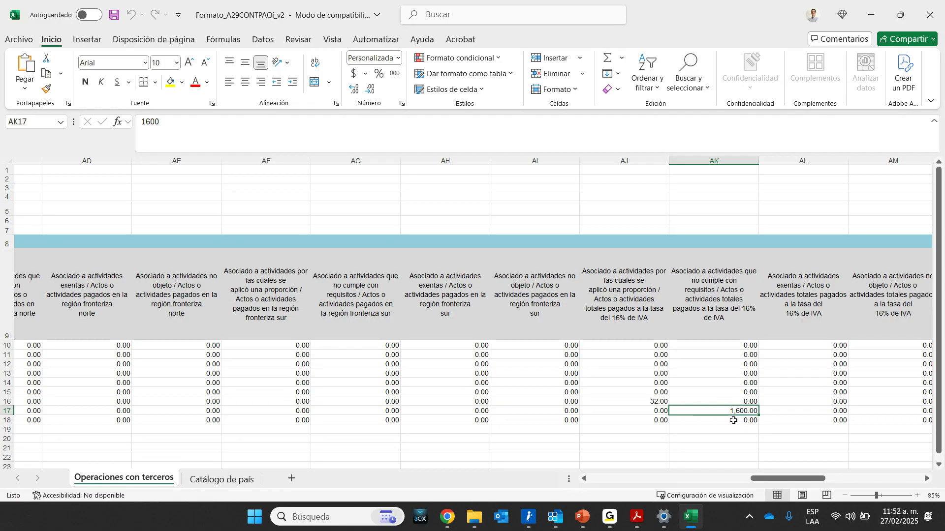
Highlight the ninth supplier's row and check its creditable 16% IVA, exempt activities and 0% rate activities.
drag(766, 479, 598, 481)
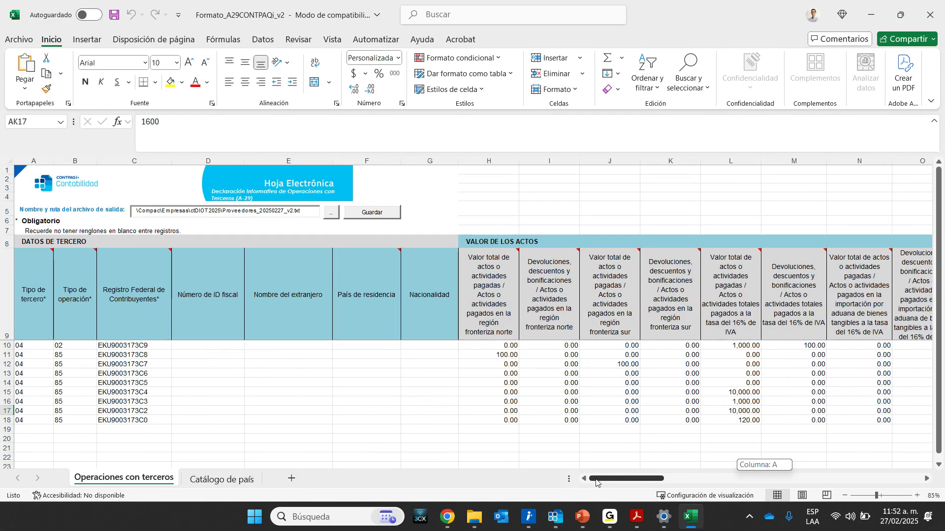
click(142, 422)
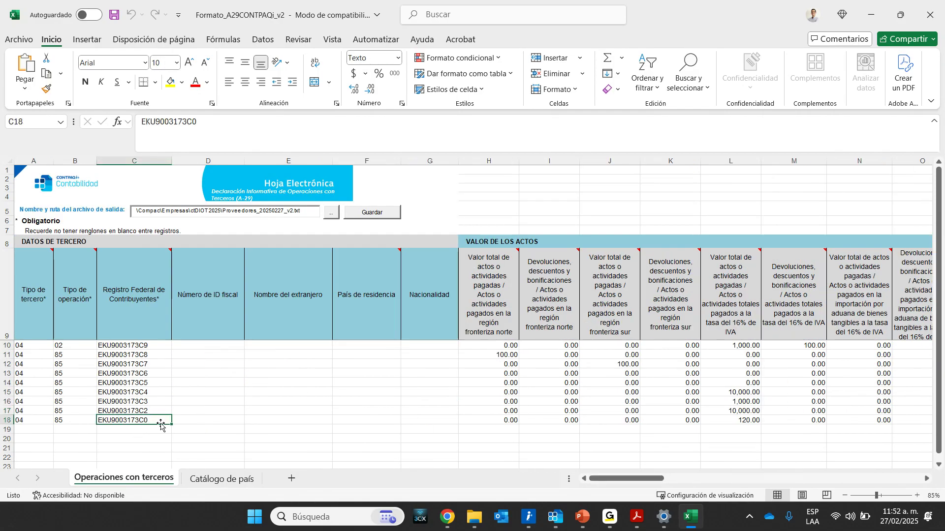
click(3, 420)
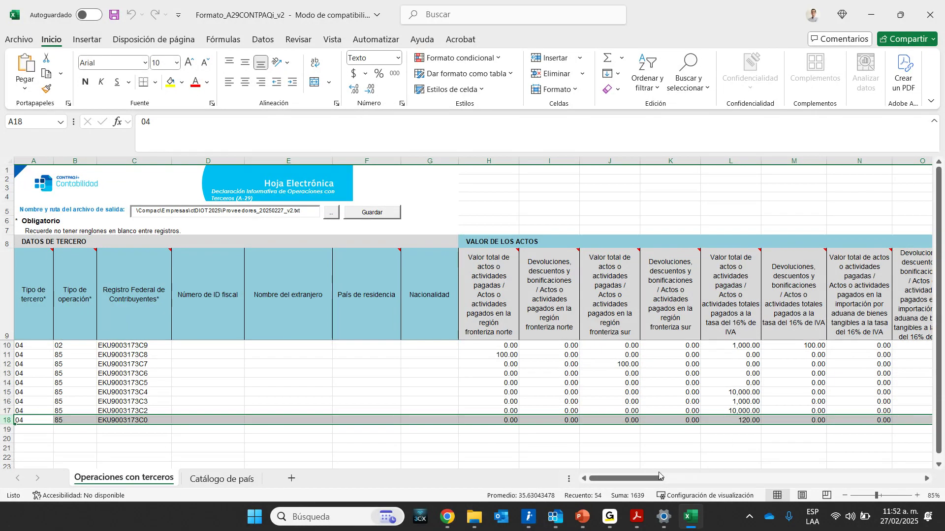
drag(656, 478, 718, 487)
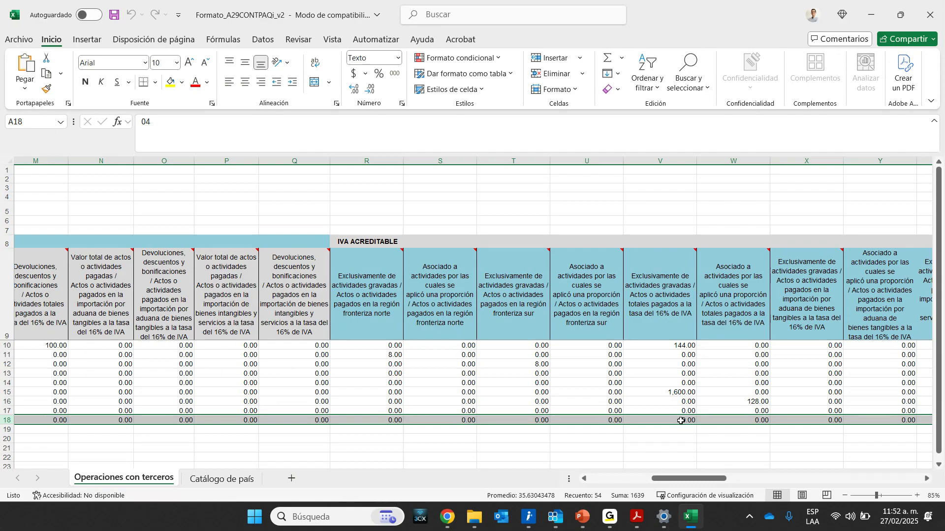
drag(714, 480, 906, 478)
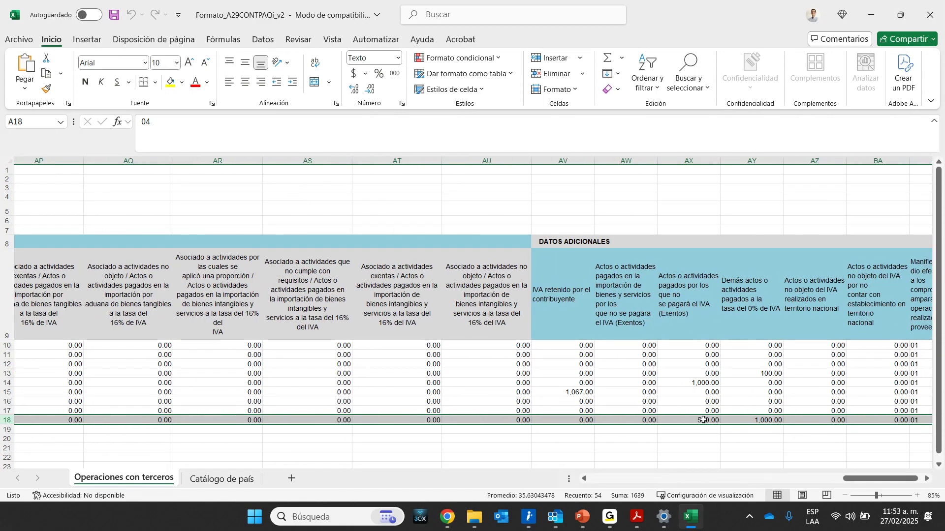
click(703, 421)
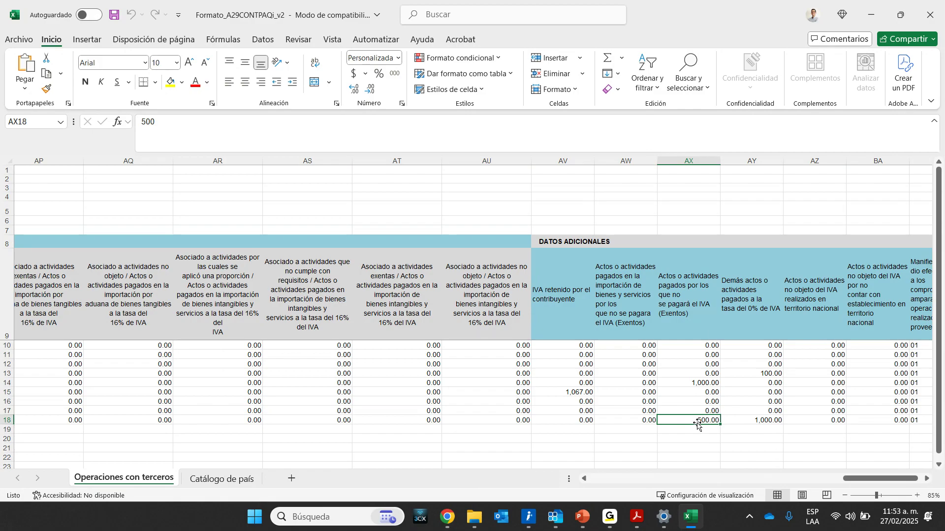
click(757, 422)
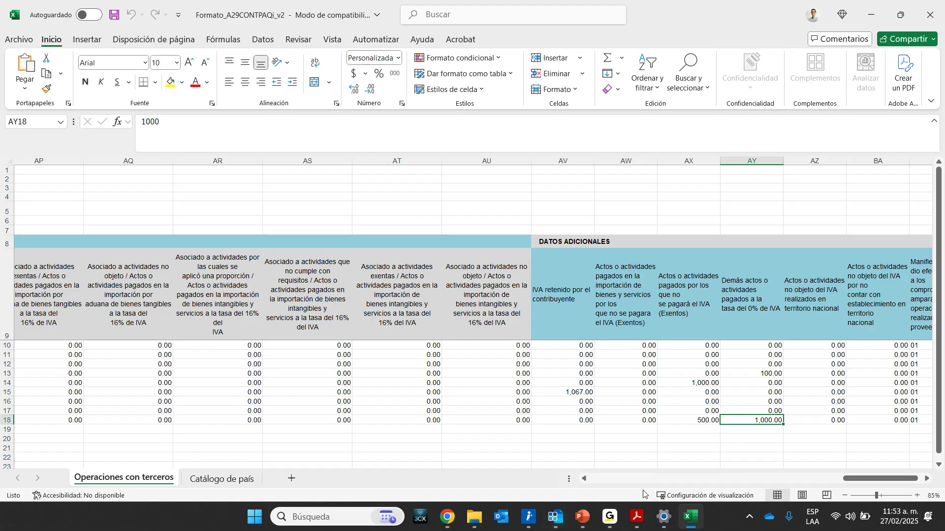
Switch to CONTPAQi Contabilidad, close policy 22 and review the creditable tax breakdown of policy 27, Compra IVA 16 DIF TASAS.
click(556, 515)
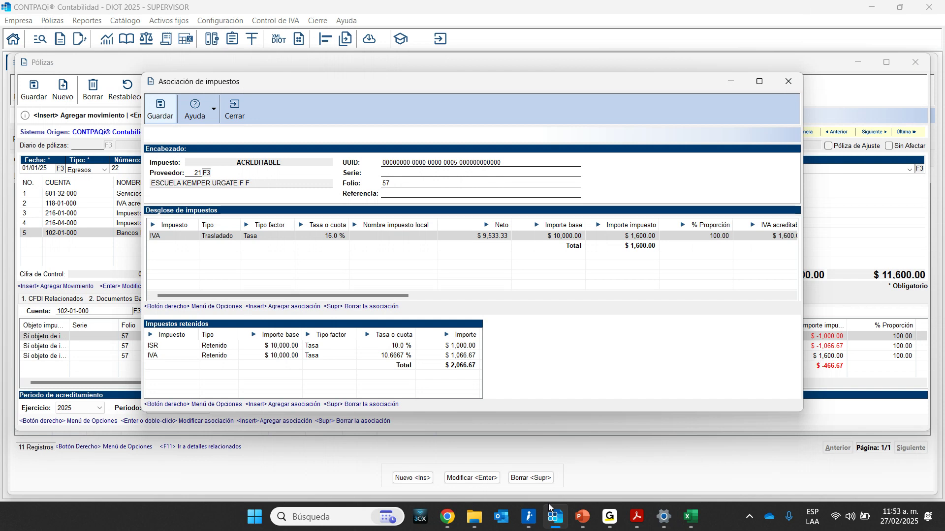
click(227, 115)
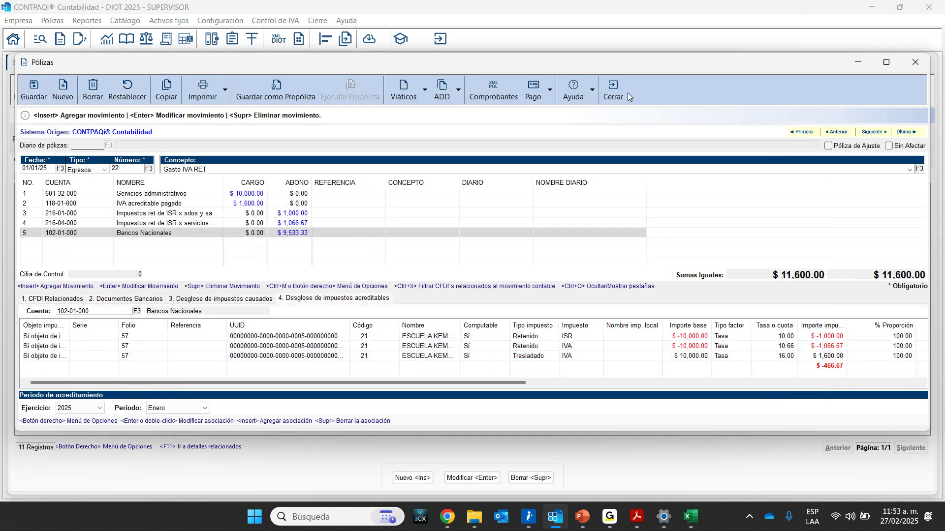
click(603, 90)
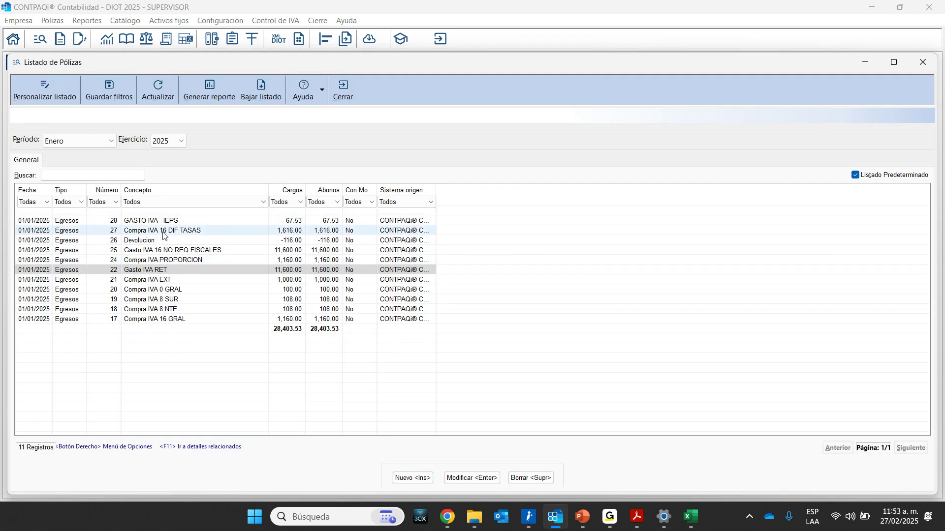
click(184, 233)
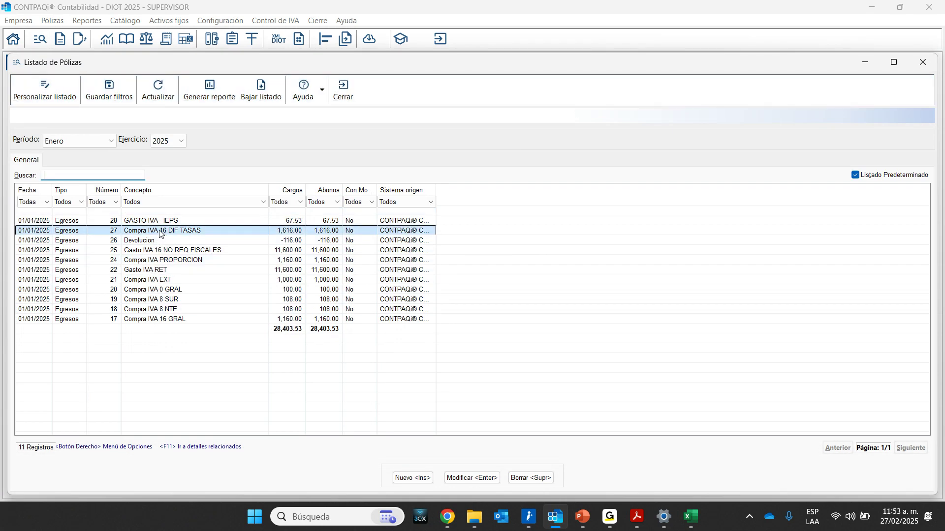
double_click(184, 236)
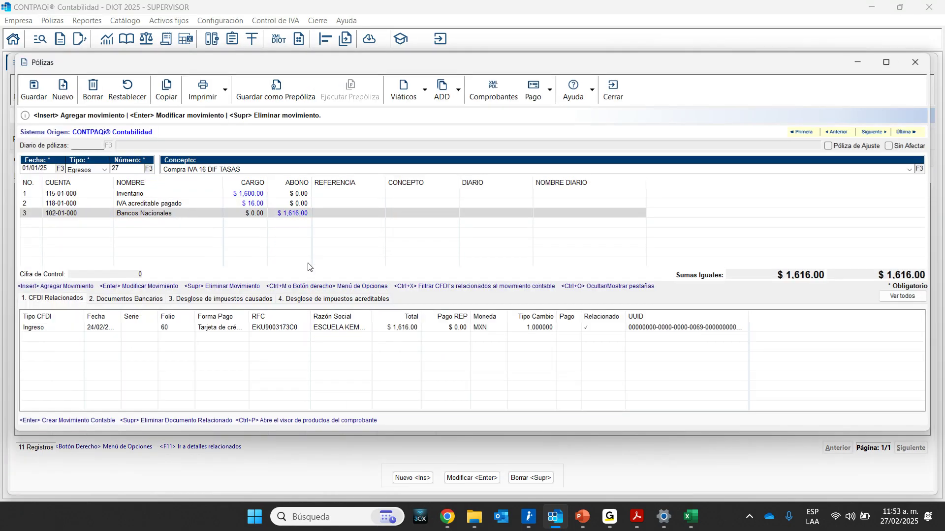
click(335, 299)
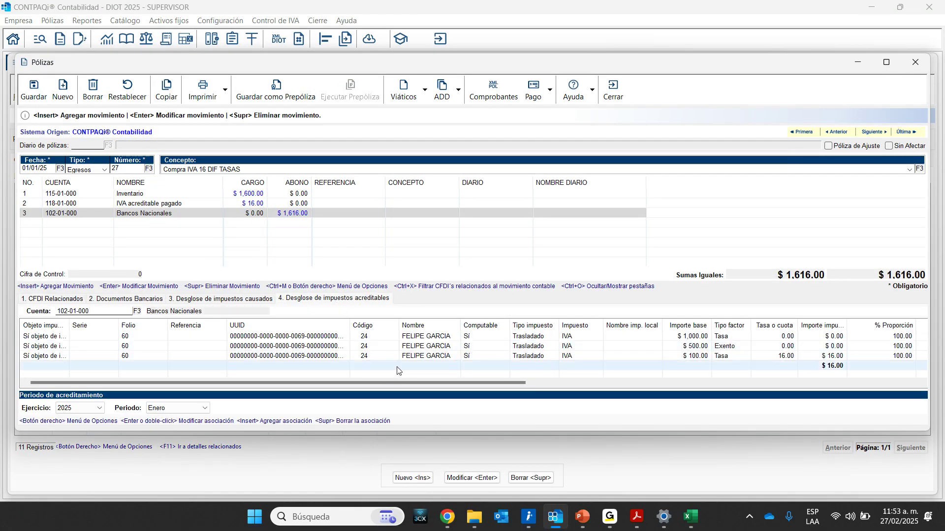
click(612, 91)
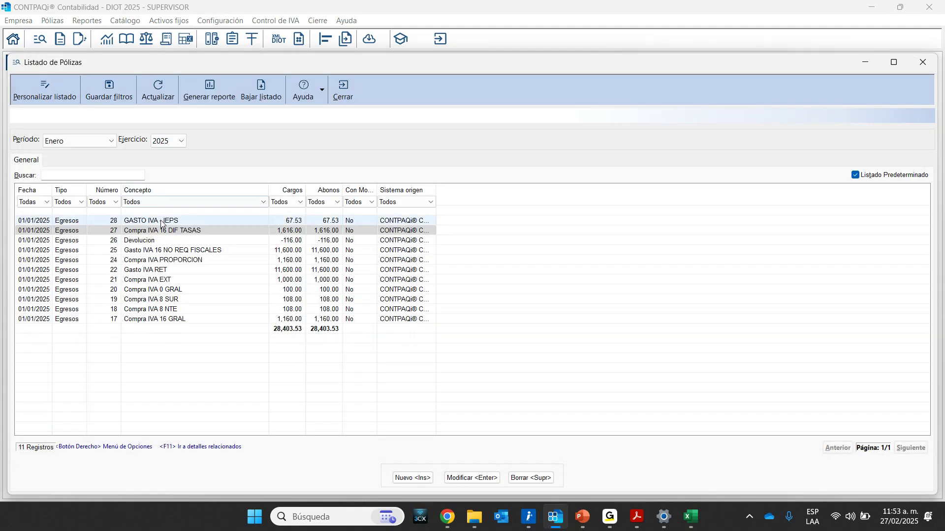
Review the creditable tax breakdown of policy 28, GASTO IVA - IEPS, and close the policy.
key(Return)
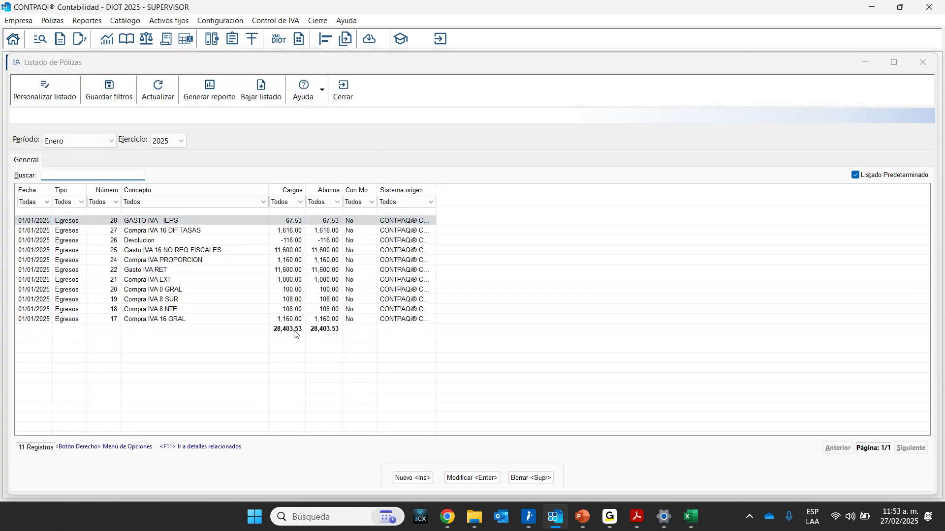
click(353, 299)
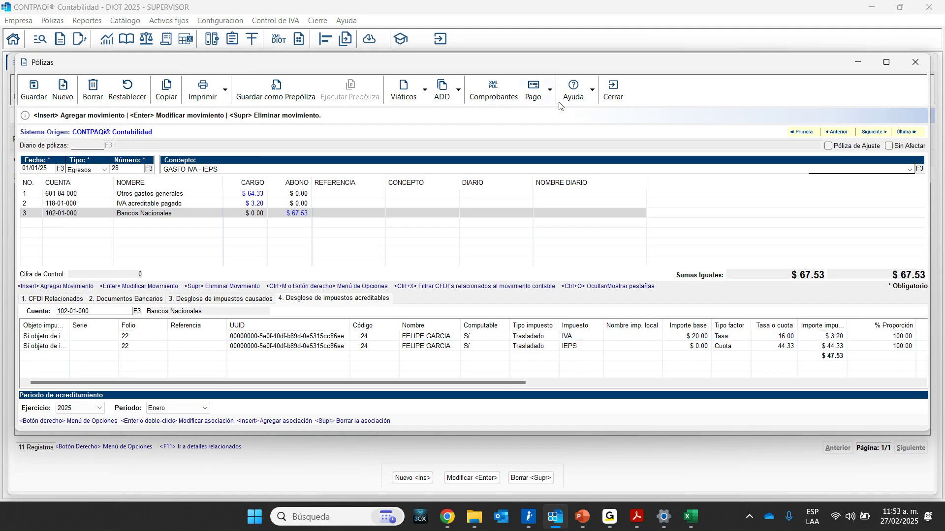
click(614, 91)
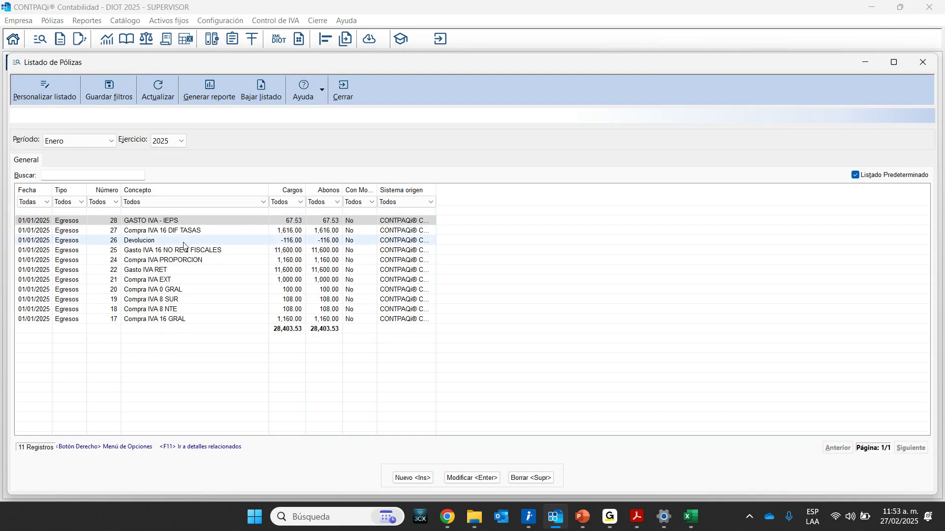
Switch back to Excel and check the Manifiesto de efectos fiscales values of all nine suppliers under DATOS ADICIONALES.
click(691, 516)
click(729, 423)
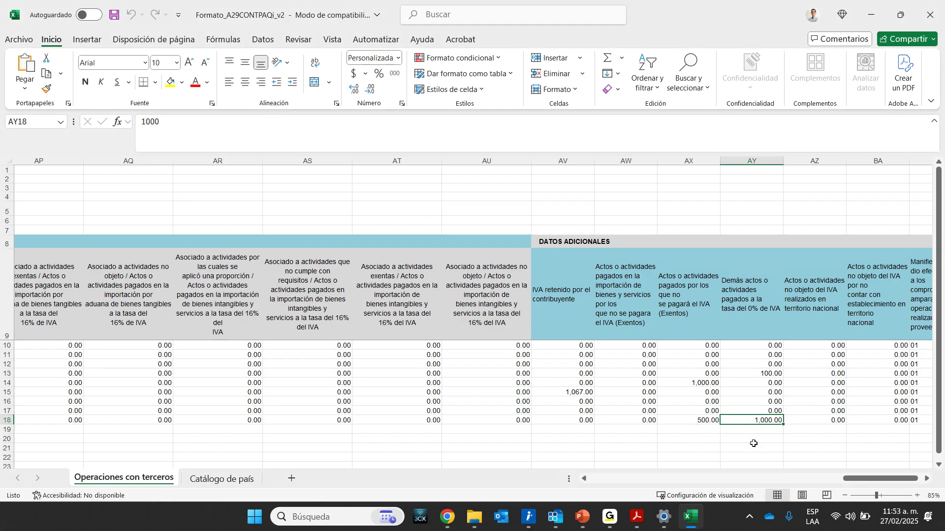
drag(858, 482, 862, 482)
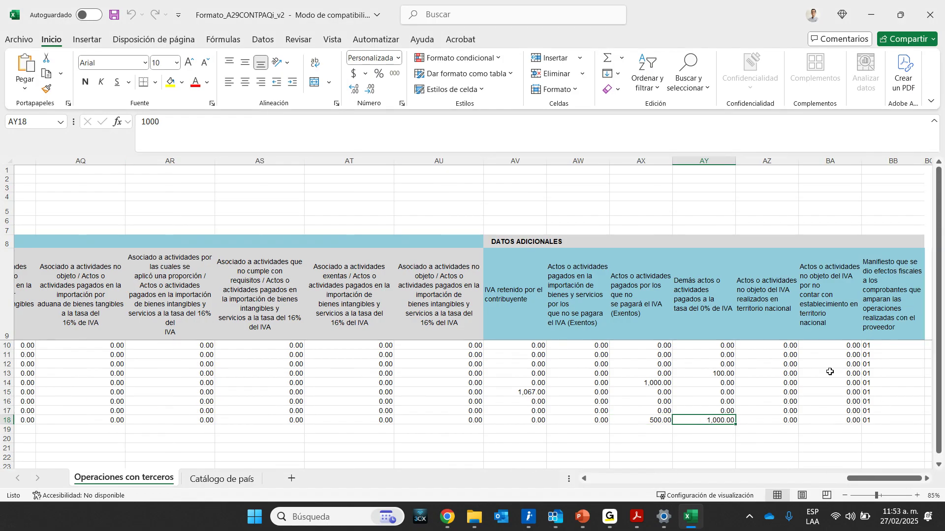
click(875, 345)
drag(875, 346, 882, 421)
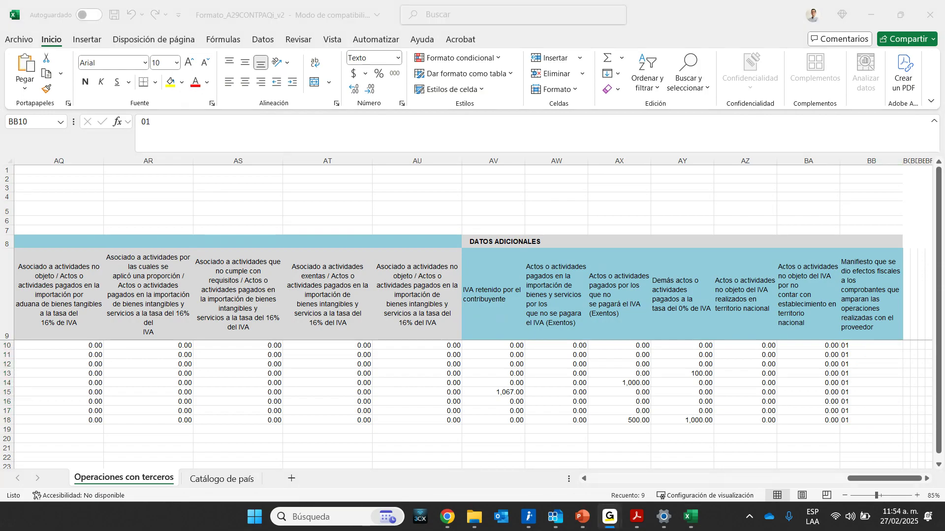
Go back to the seventh supplier's creditable IVA for total 16% activities with a proportion applied.
click(851, 481)
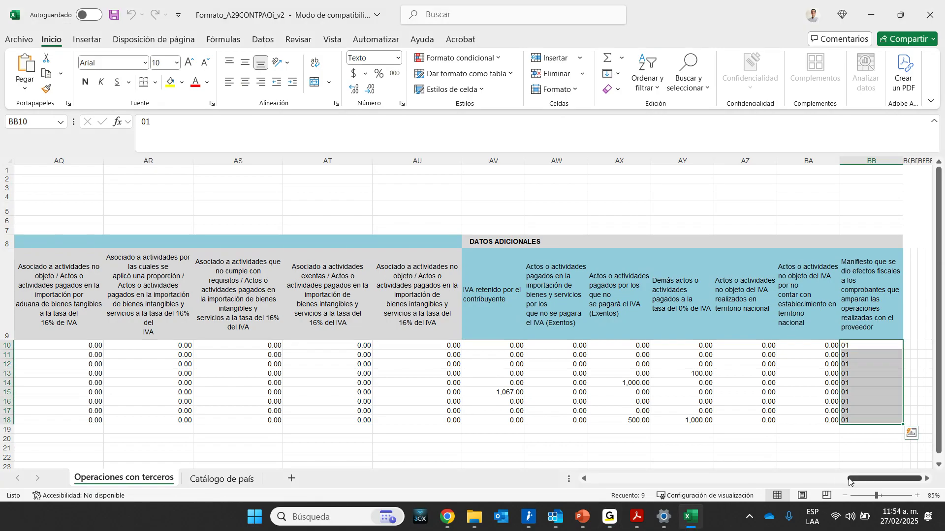
drag(868, 481, 709, 483)
click(224, 401)
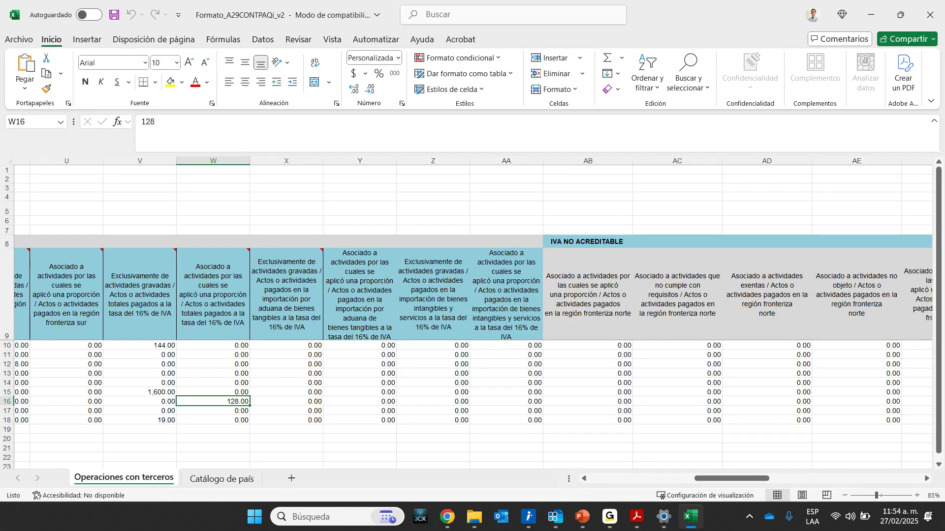
key(alt+Tab)
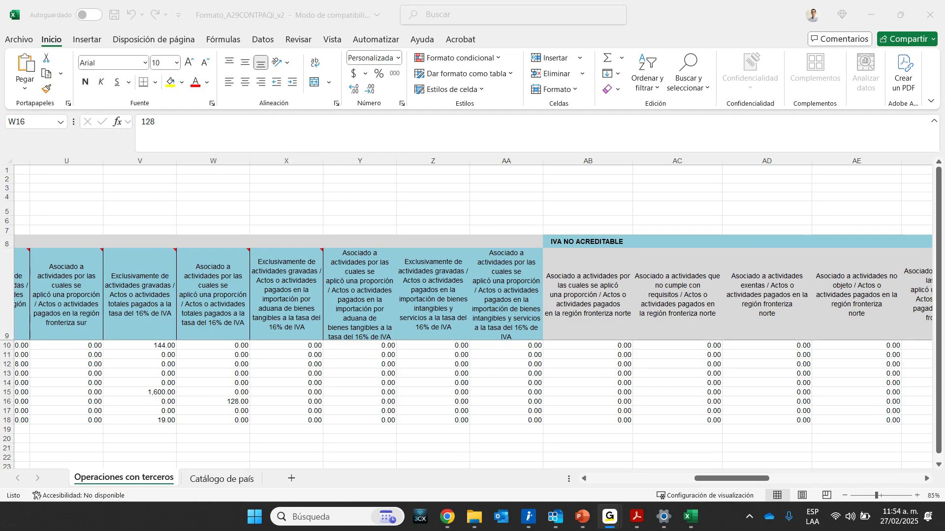
mouse_move(636, 516)
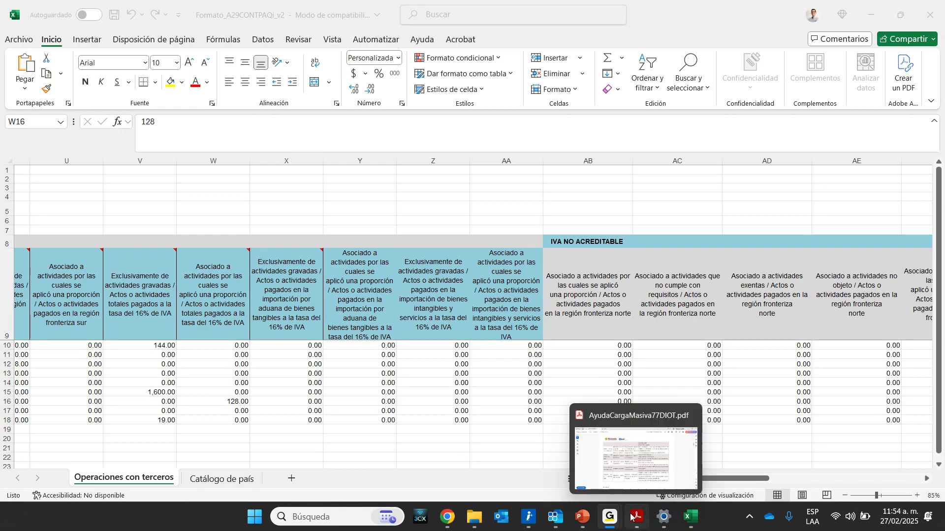
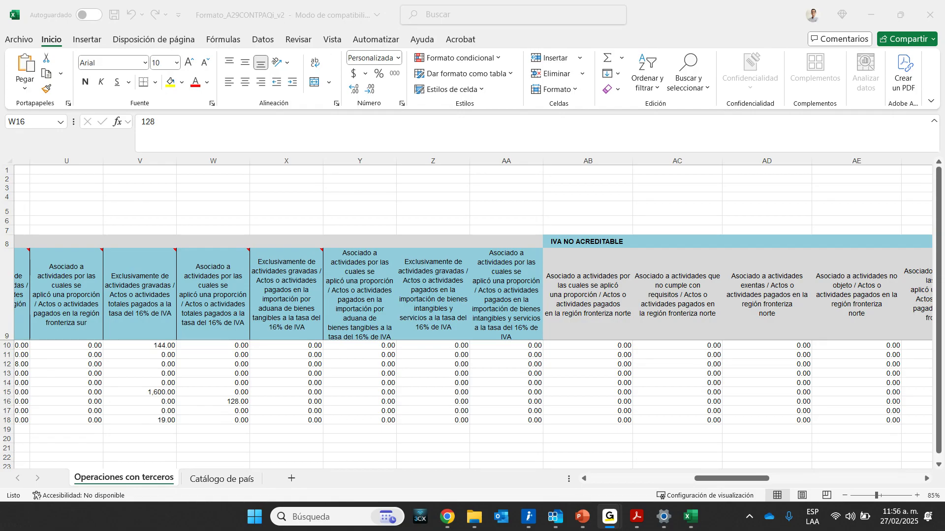
click(675, 26)
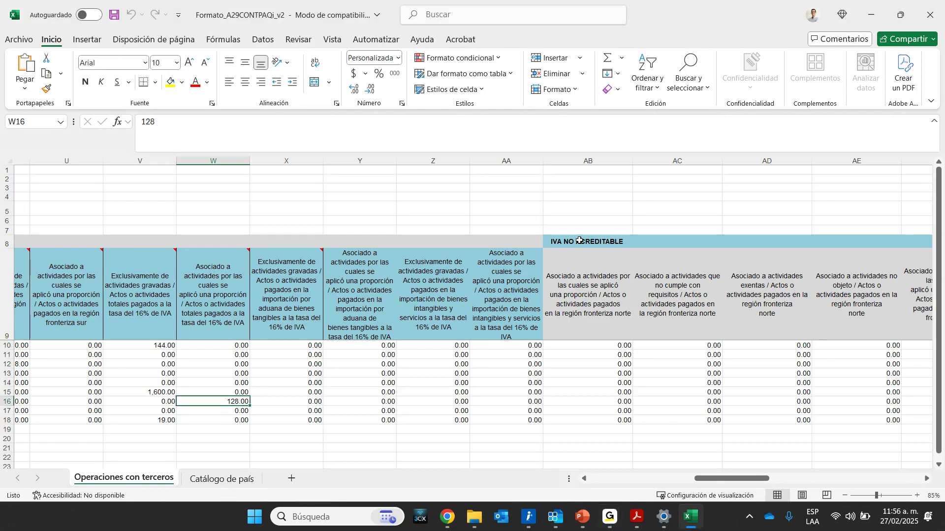
Open the exported Proveedores_20250227_v2.txt file in Notepad and highlight the 128 in the seventh supplier's line.
mouse_move(445, 518)
click(474, 517)
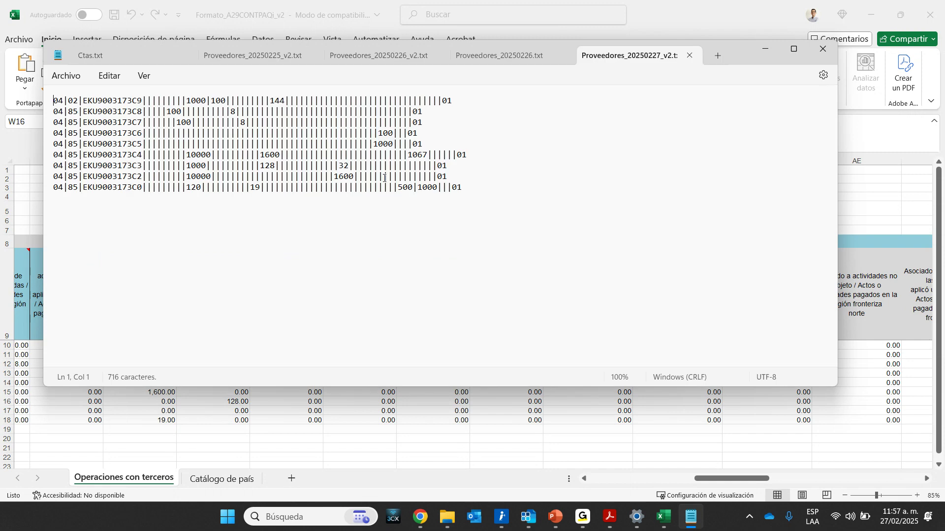
drag(579, 46, 635, 197)
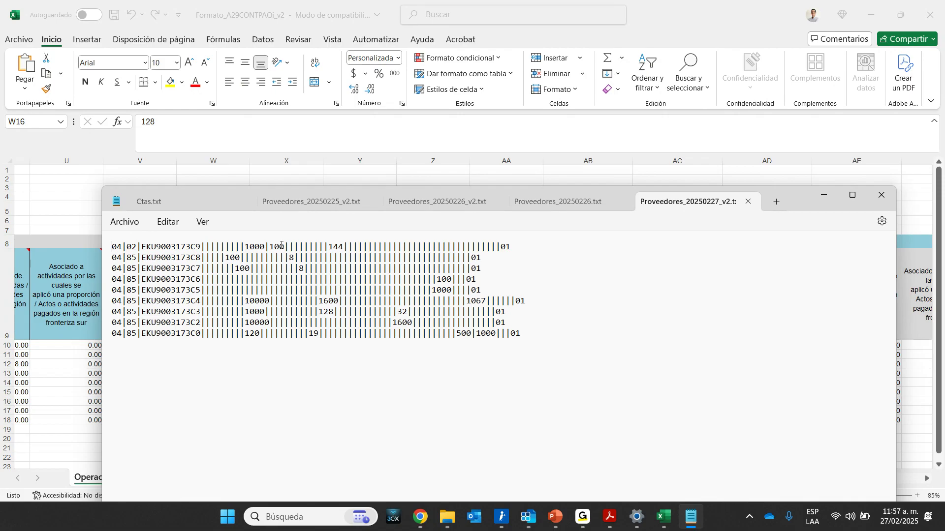
drag(797, 199, 788, 274)
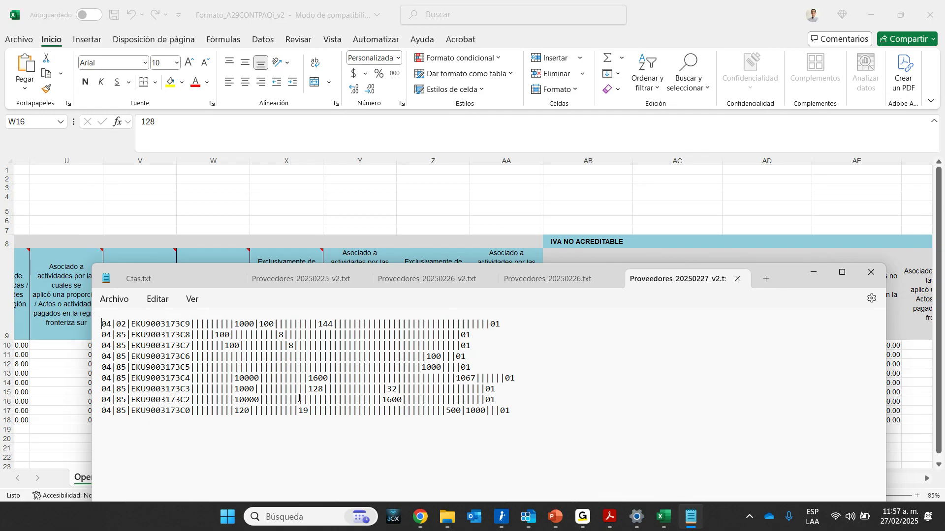
drag(308, 389, 323, 390)
Switch to Excel to compare the highlighted amount with the seventh supplier's proportional 16% creditable IVA, recheck the text file and minimise it.
key(alt+Tab)
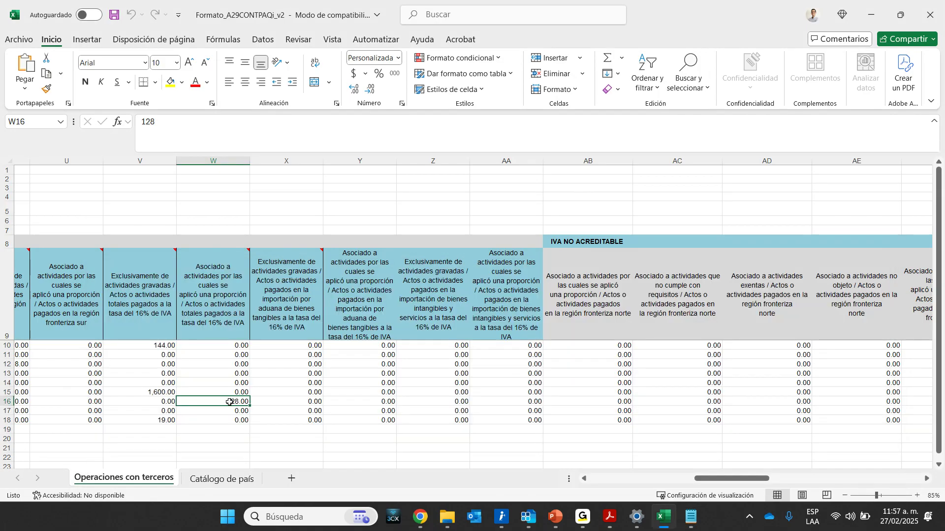
click(227, 329)
click(235, 403)
click(690, 516)
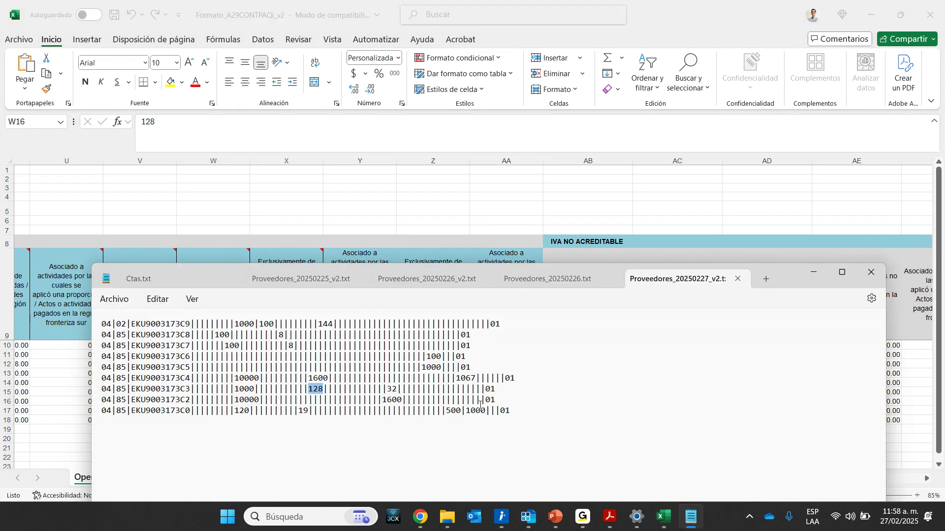
click(813, 278)
Review the DATOS ADICIONALES columns, return to DATOS DE TERCERO and check the supplier lines of the text file again.
drag(728, 479, 875, 480)
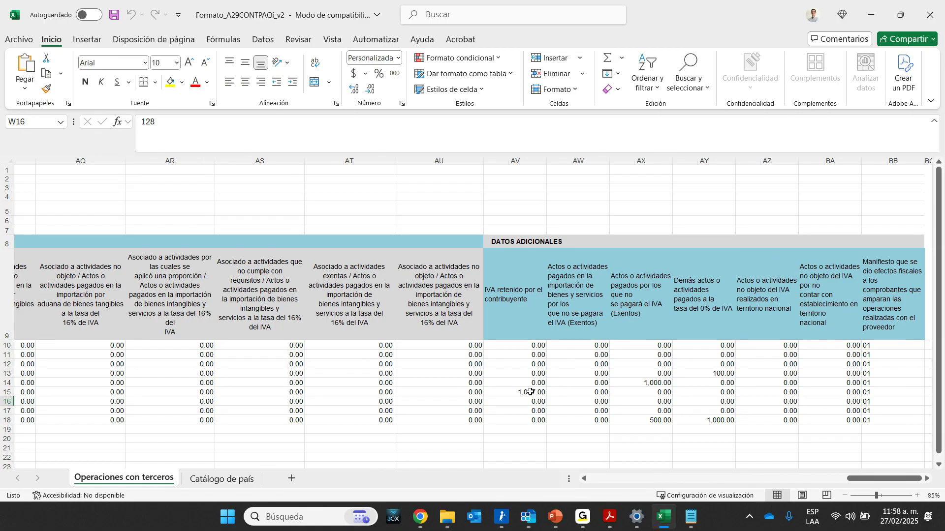
drag(881, 480, 625, 480)
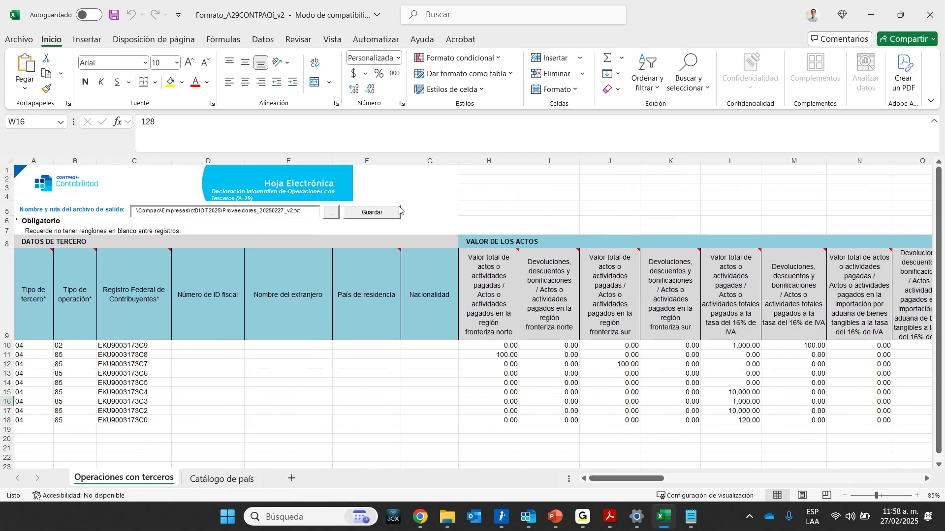
click(692, 517)
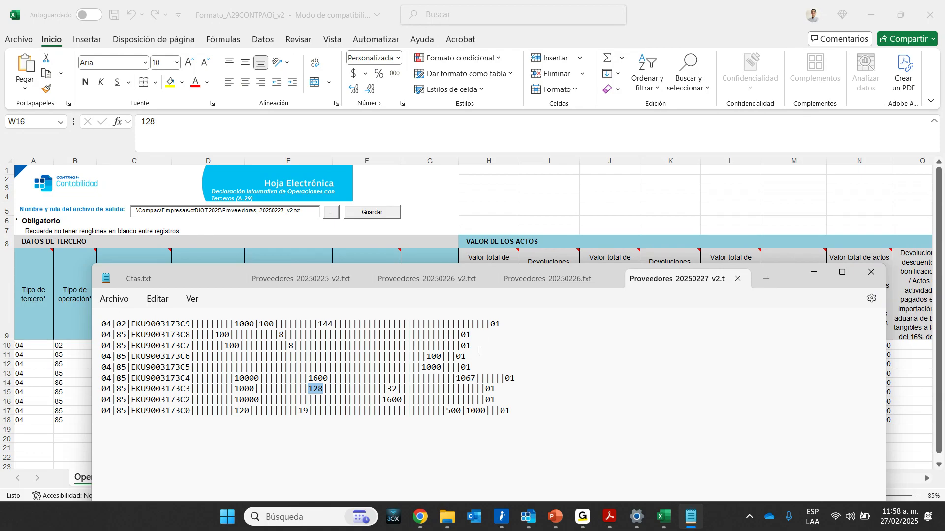
click(812, 273)
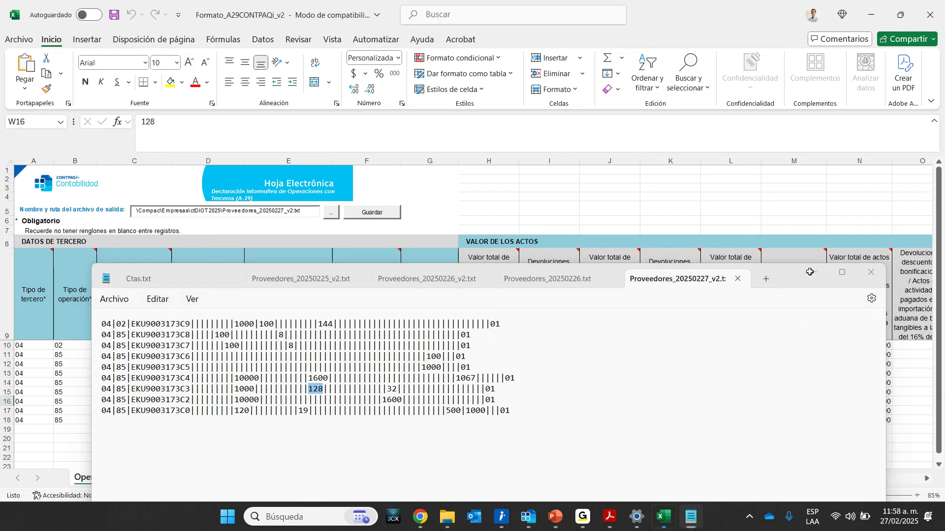
click(692, 517)
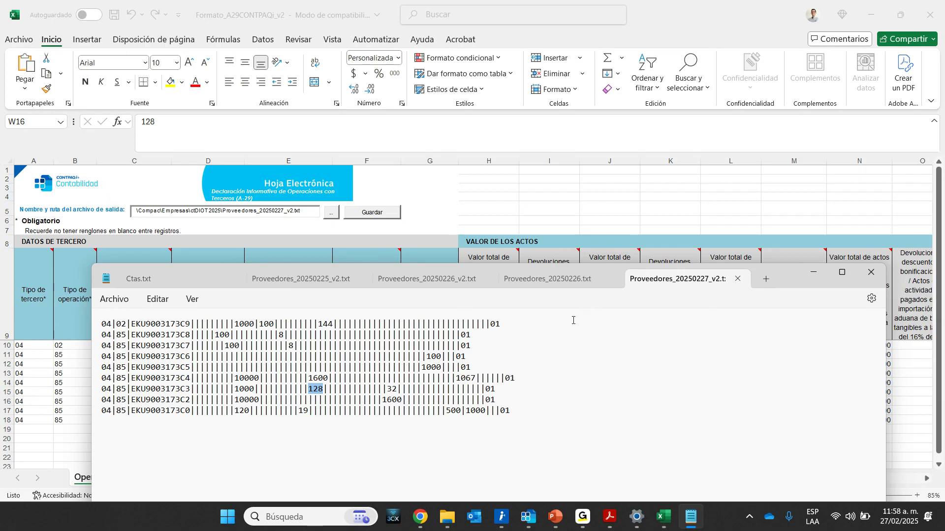
drag(784, 280, 778, 197)
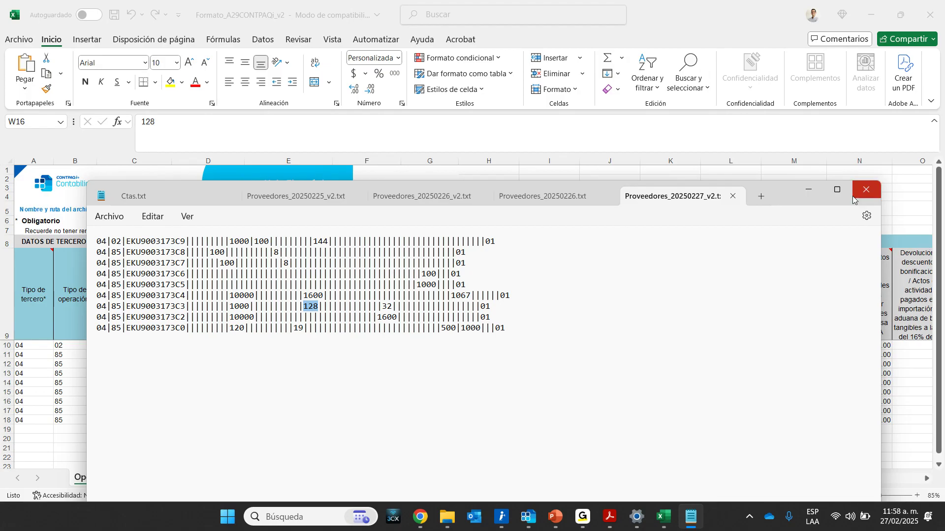
click(808, 190)
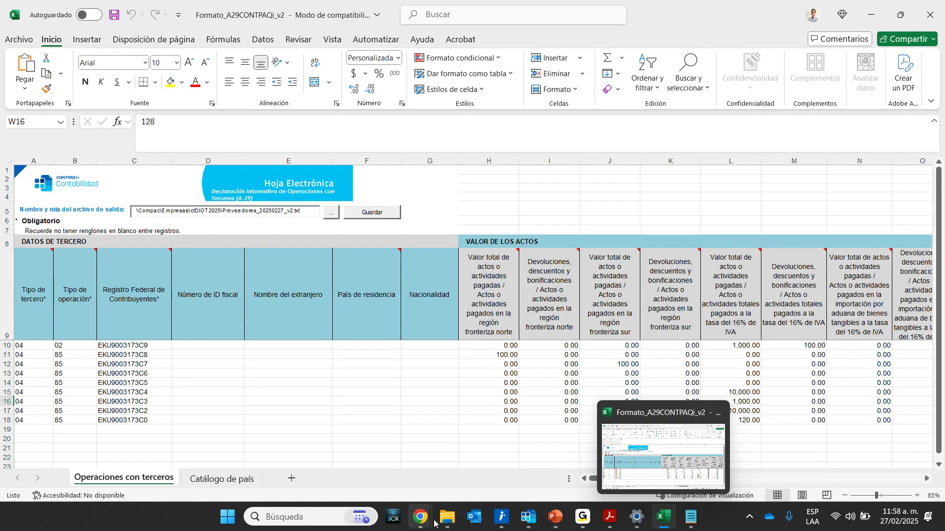
Switch to CONTPAQi Contabilidad, close the policy list and open the Desglose de impuestos en Excel report.
click(527, 517)
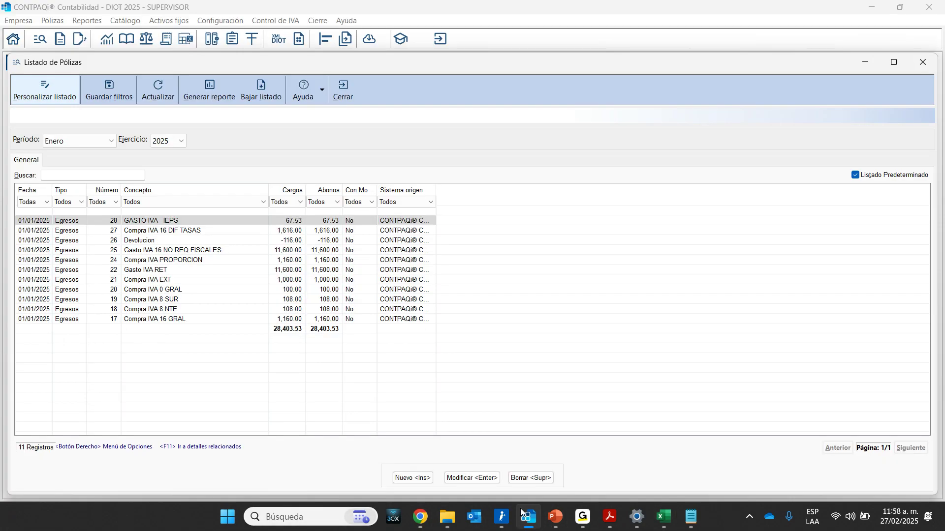
click(344, 91)
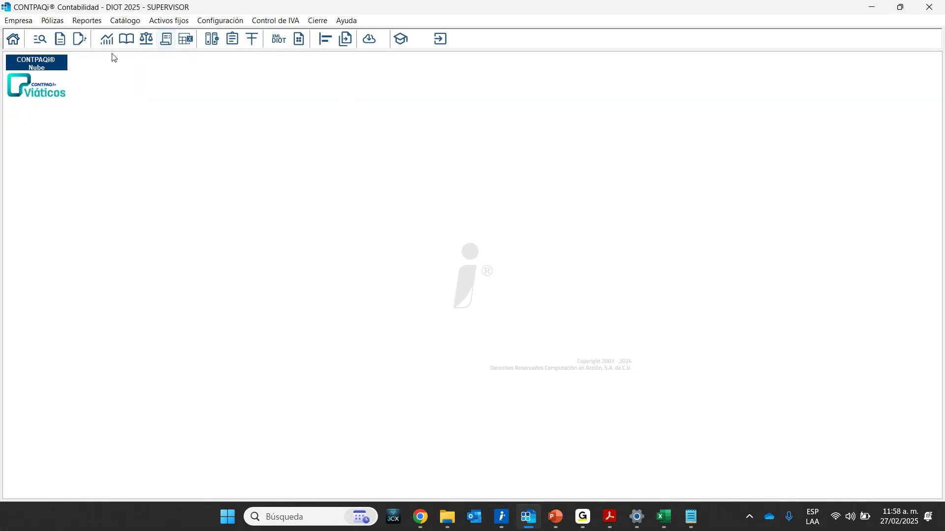
click(87, 21)
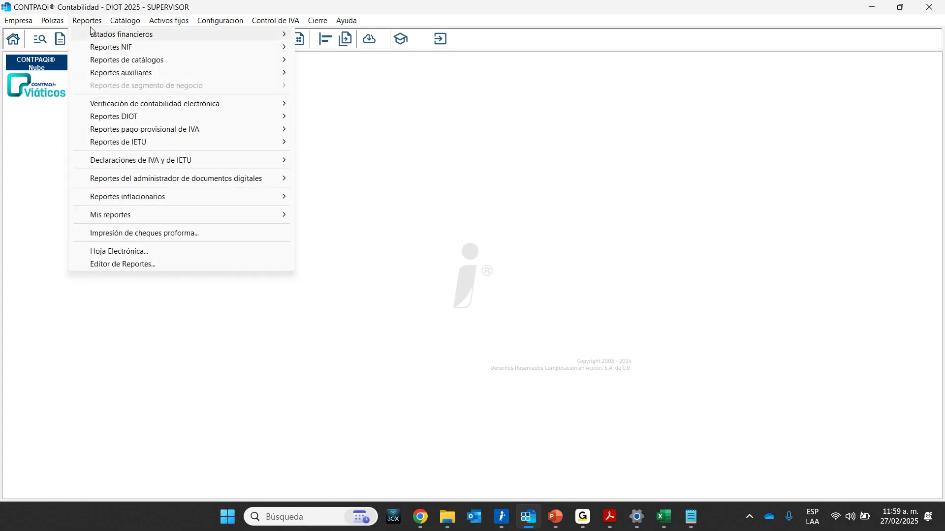
mouse_move(130, 163)
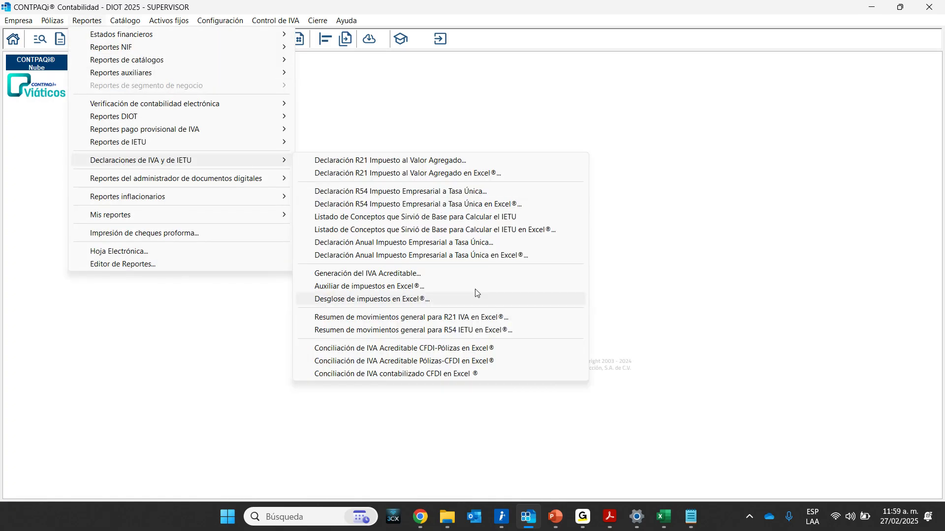
click(366, 302)
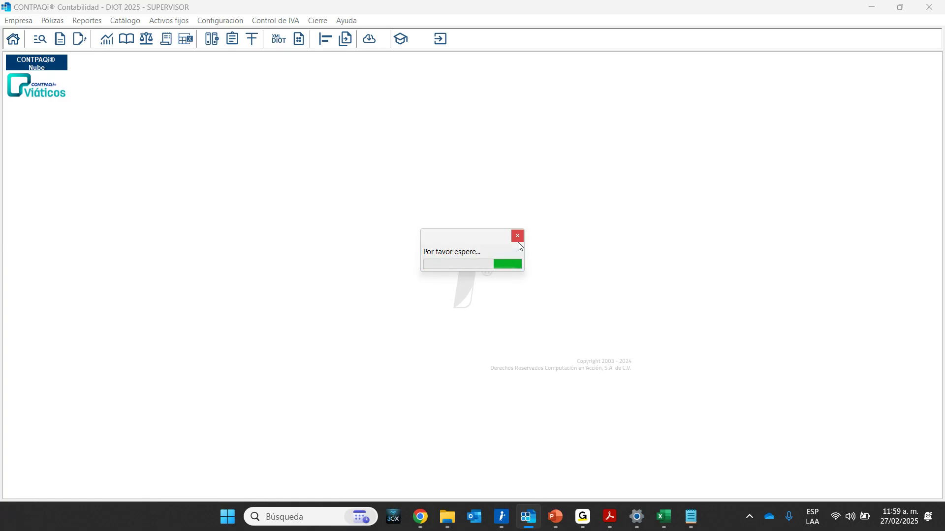
Set the tax breakdown report to ejercicio 2025 with Enero as both initial and final period, and run it.
click(338, 227)
click(307, 259)
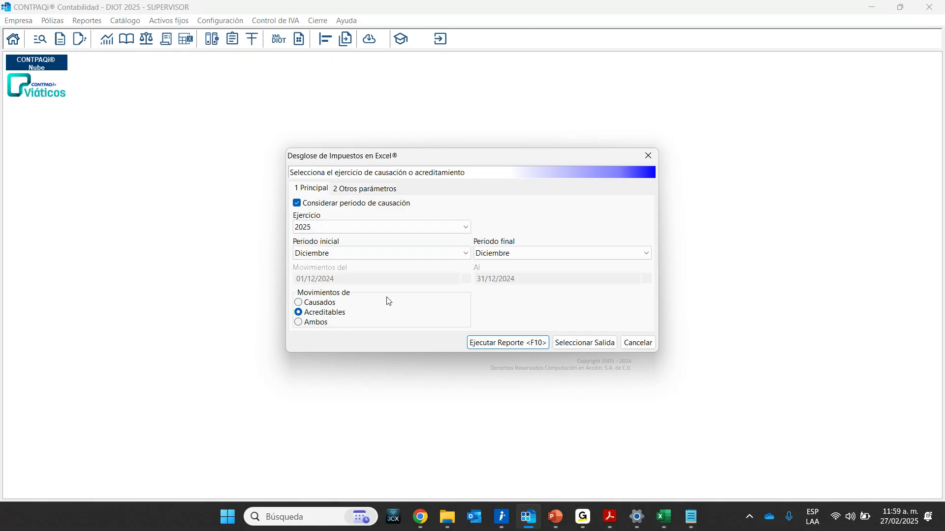
click(339, 256)
click(317, 274)
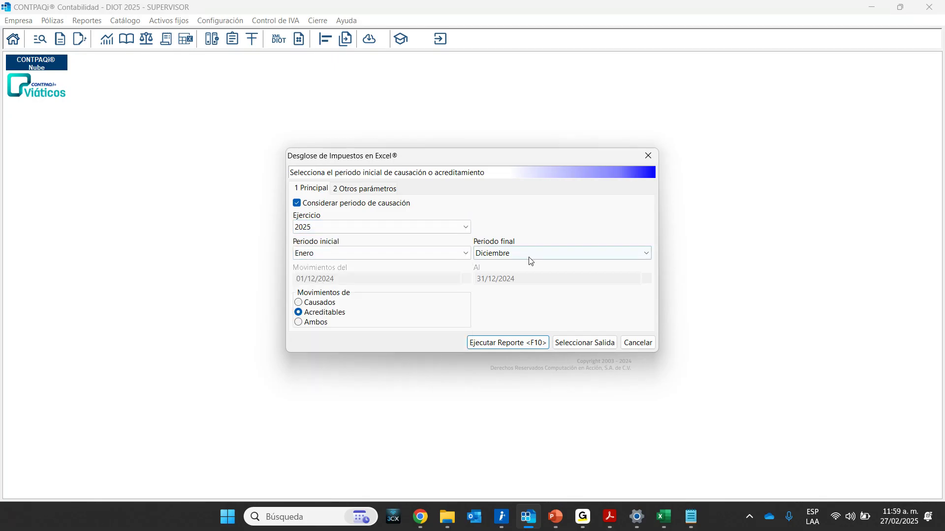
click(492, 255)
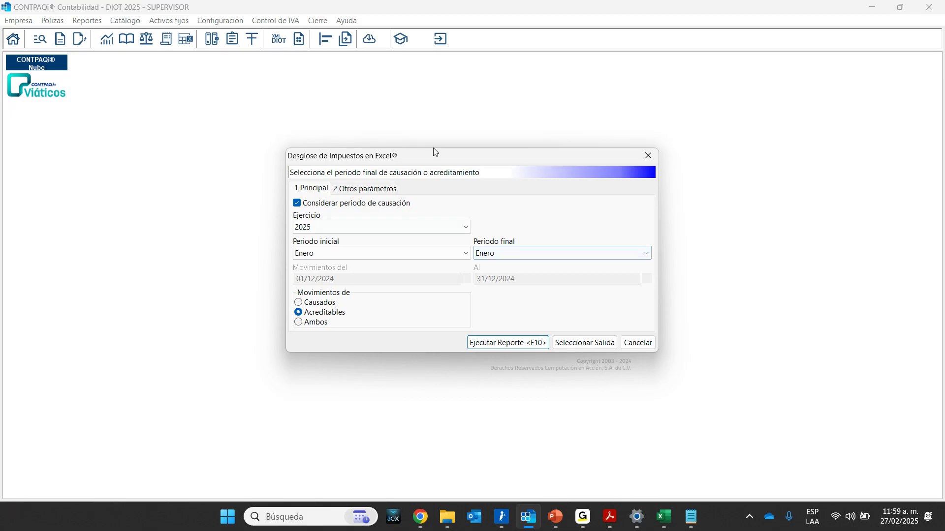
drag(438, 162, 418, 148)
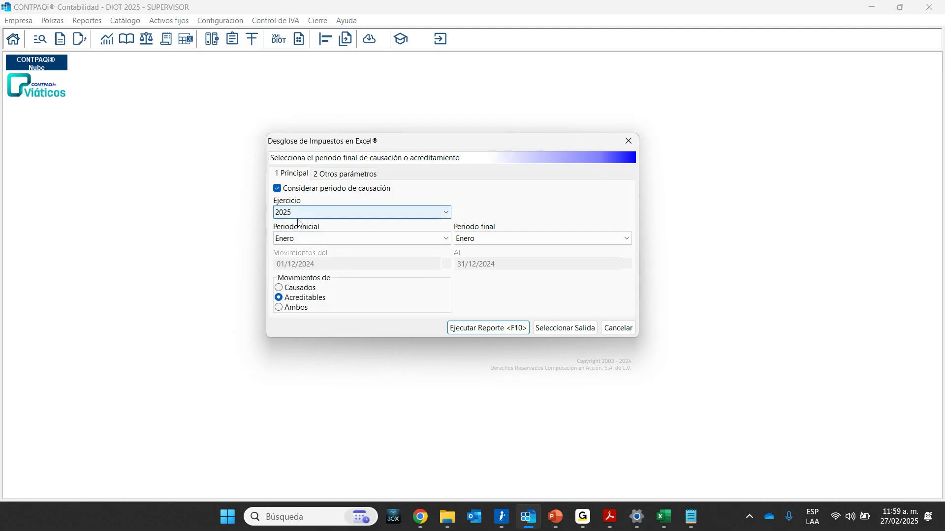
click(473, 327)
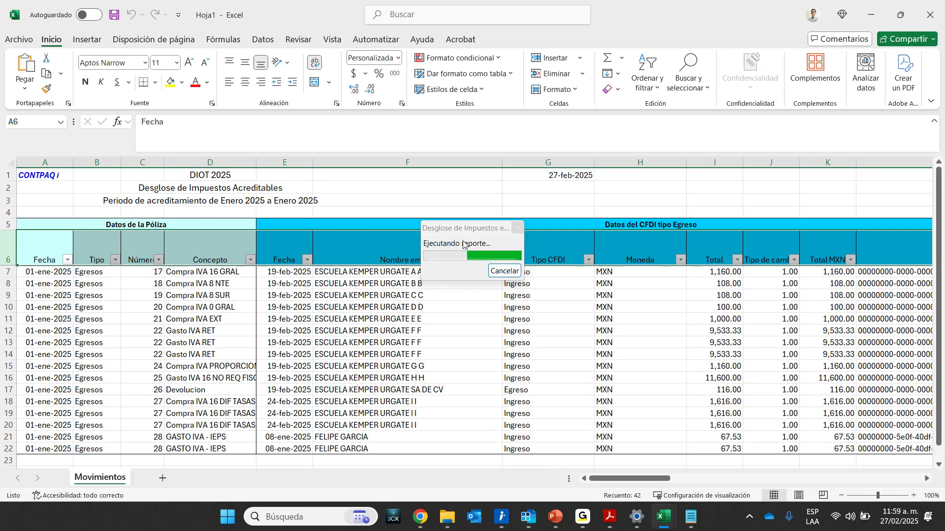
Examine the policy data and expense CFDI data blocks of the Desglose de Impuestos Acreditables report.
click(447, 344)
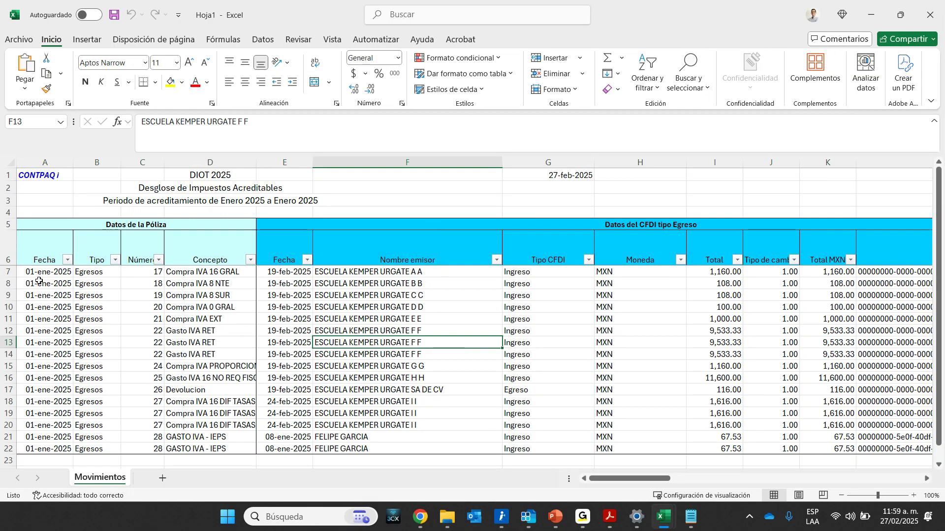
drag(25, 272, 226, 448)
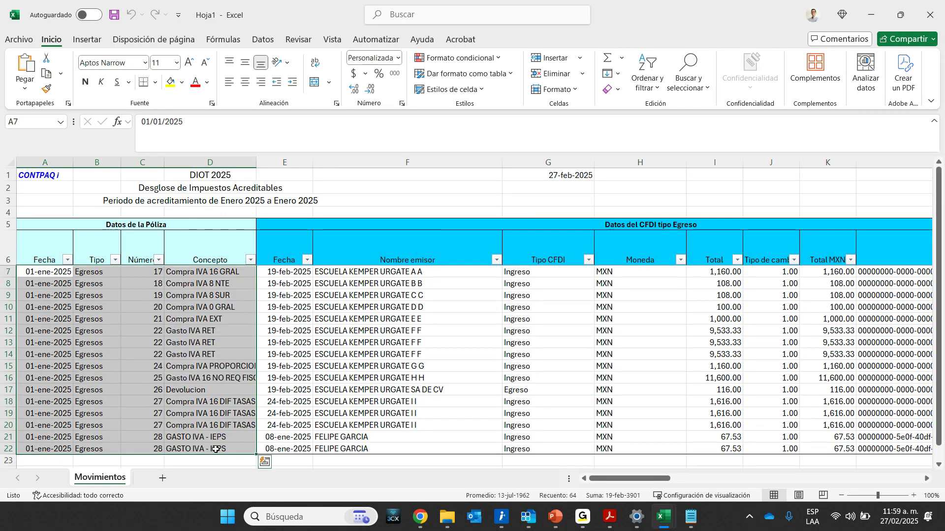
drag(284, 272, 898, 409)
Examine the supplier name, Folio and Origen columns, plus the ISR and IEPS entries in the Impuesto column.
drag(648, 478, 731, 482)
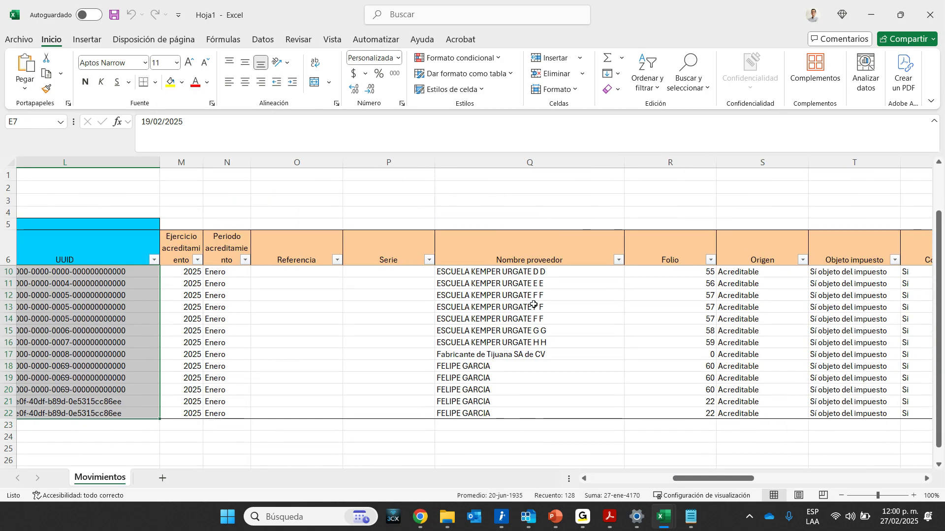
drag(512, 272, 723, 427)
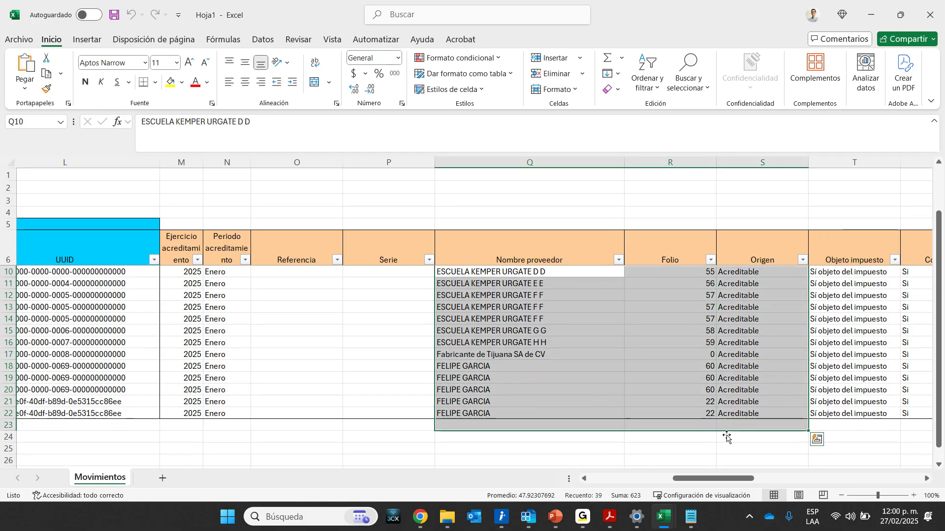
drag(737, 480, 786, 481)
click(683, 296)
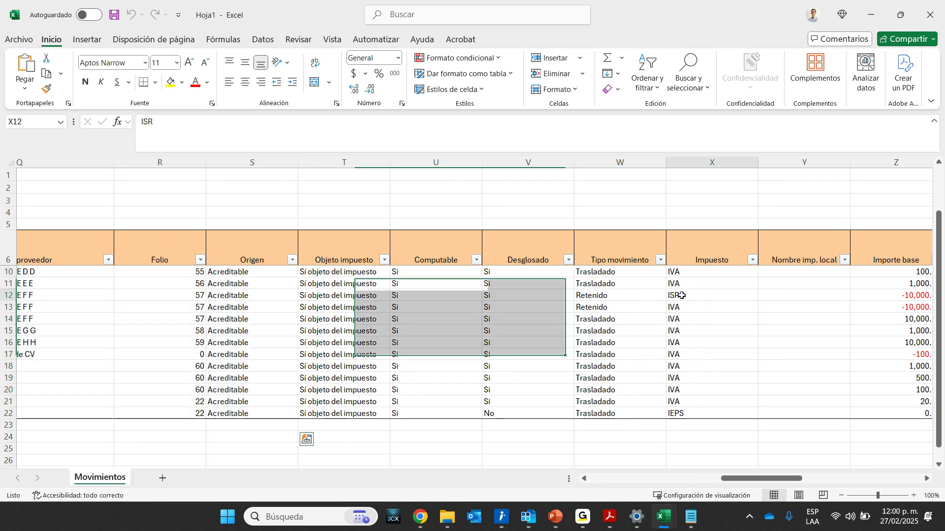
click(683, 415)
Review the Concepto IVA and Subconcepto IVA columns, and widen the Causa de IVA No Acreditable column.
drag(743, 480, 845, 482)
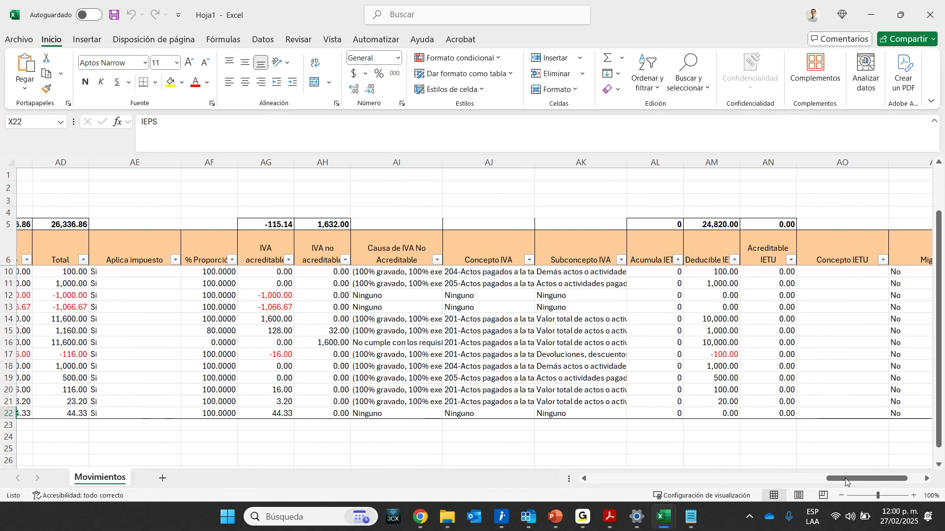
click(492, 251)
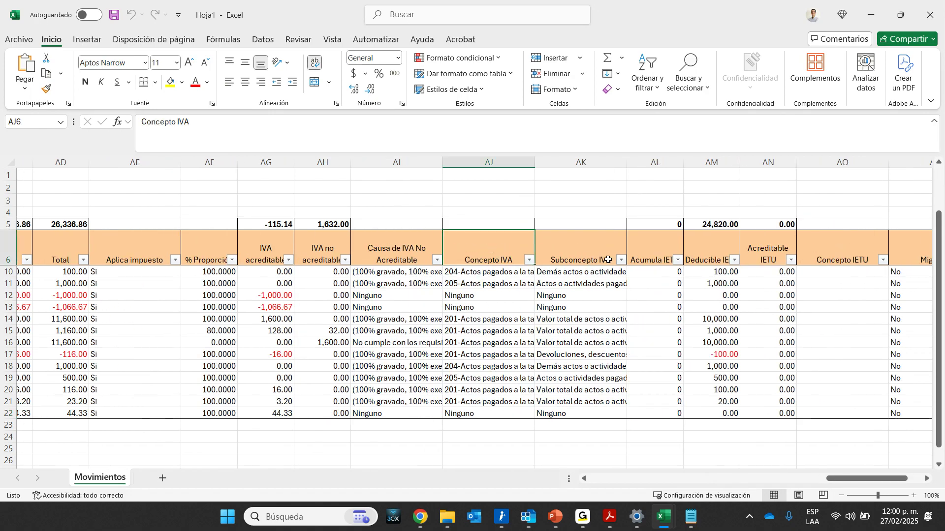
click(580, 244)
click(391, 241)
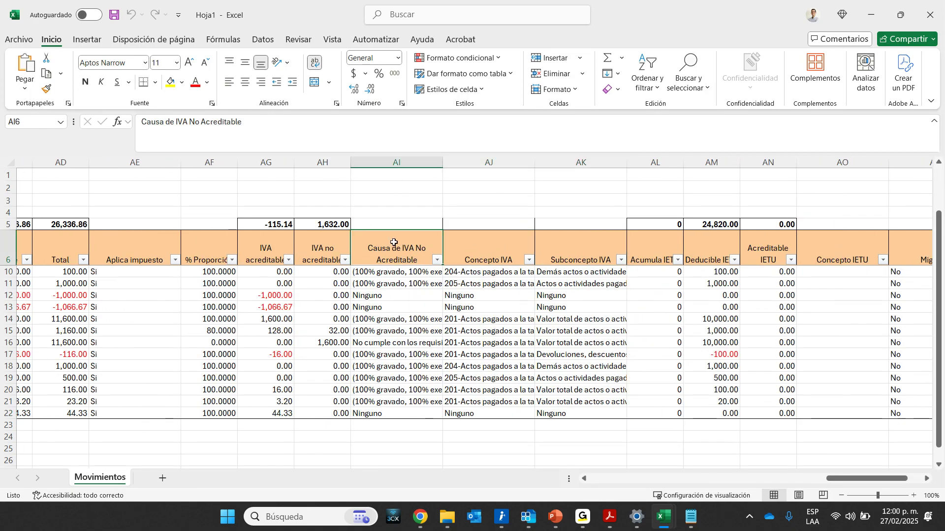
drag(443, 165, 481, 165)
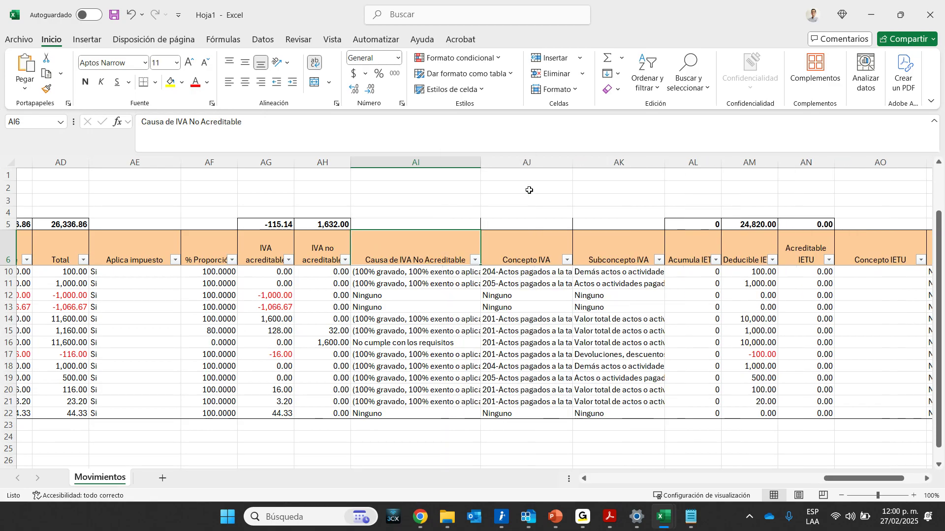
Widen the Causa de IVA No Acreditable, Concepto IVA and Subconcepto IVA columns, and review the non-creditable VAT causes.
drag(572, 164, 634, 168)
drag(726, 164, 780, 164)
drag(481, 163, 528, 163)
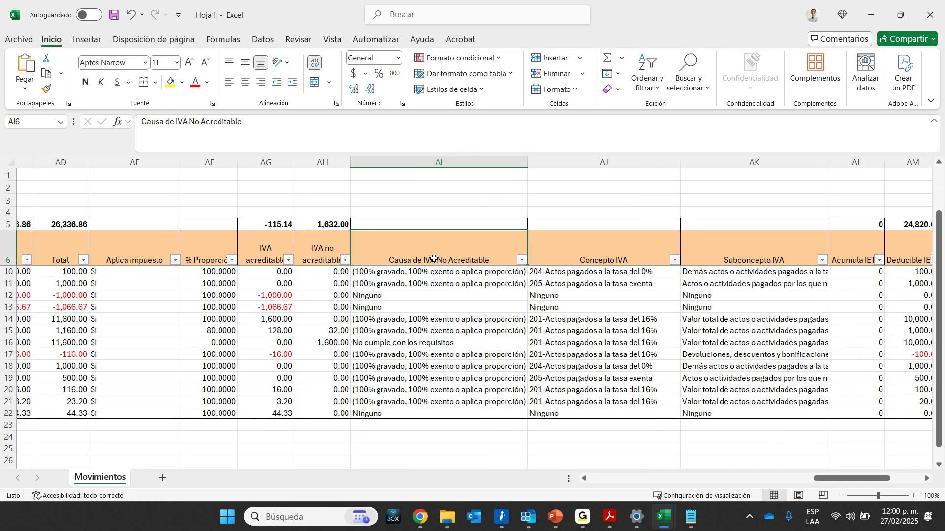
drag(432, 255, 490, 415)
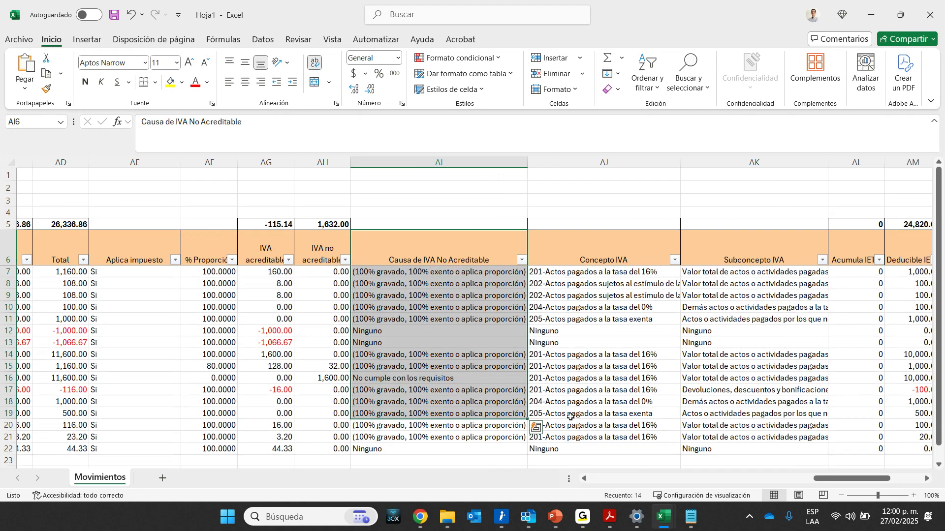
click(677, 465)
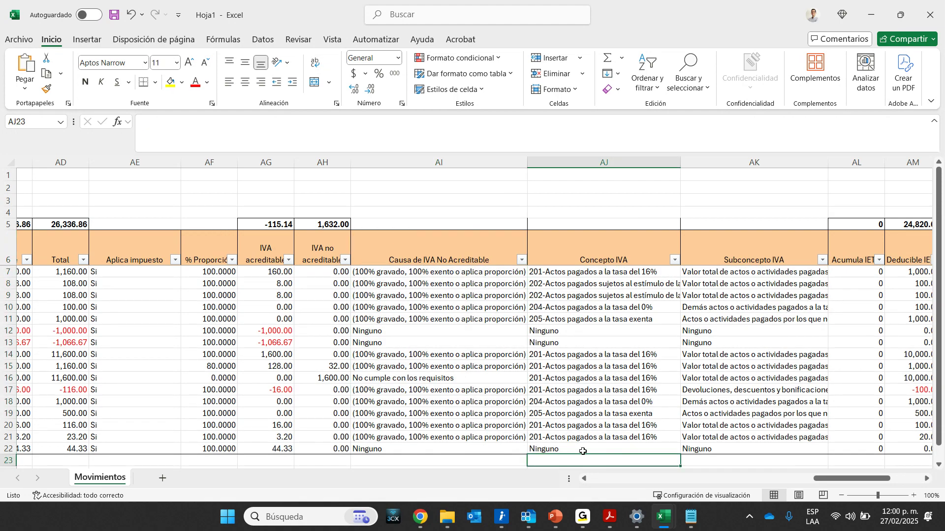
drag(824, 164, 870, 164)
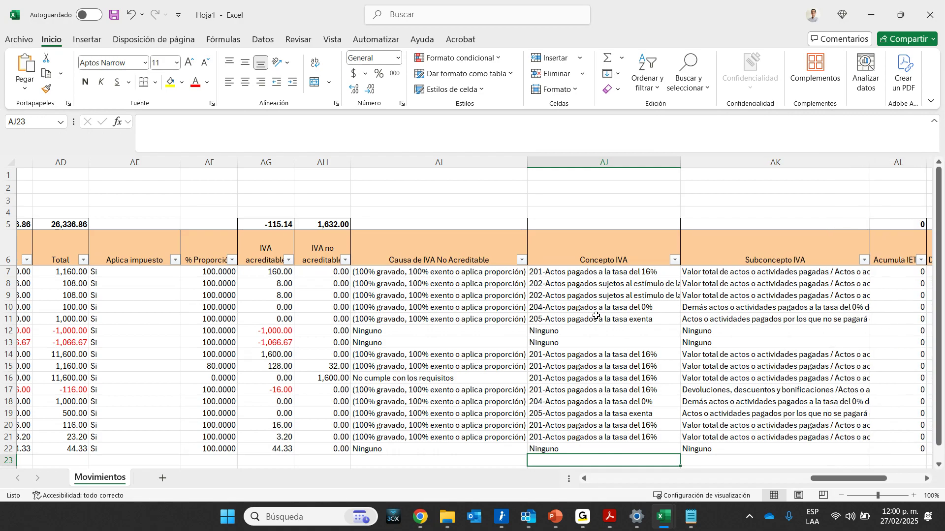
Filter Concepto IVA to only the 202-Actos pagados sujetos al estímulo concept, and widen the Concepto IVA and Subconcepto IVA columns further.
click(674, 261)
click(539, 370)
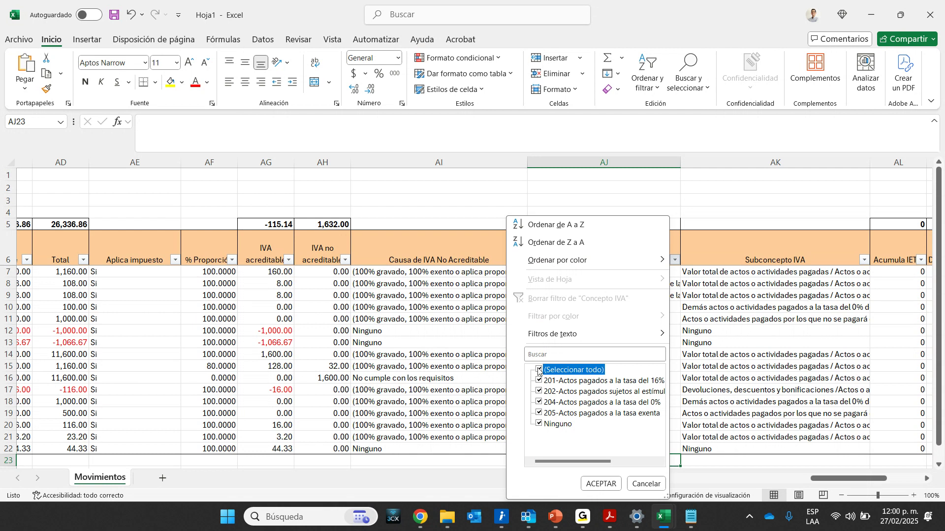
click(540, 392)
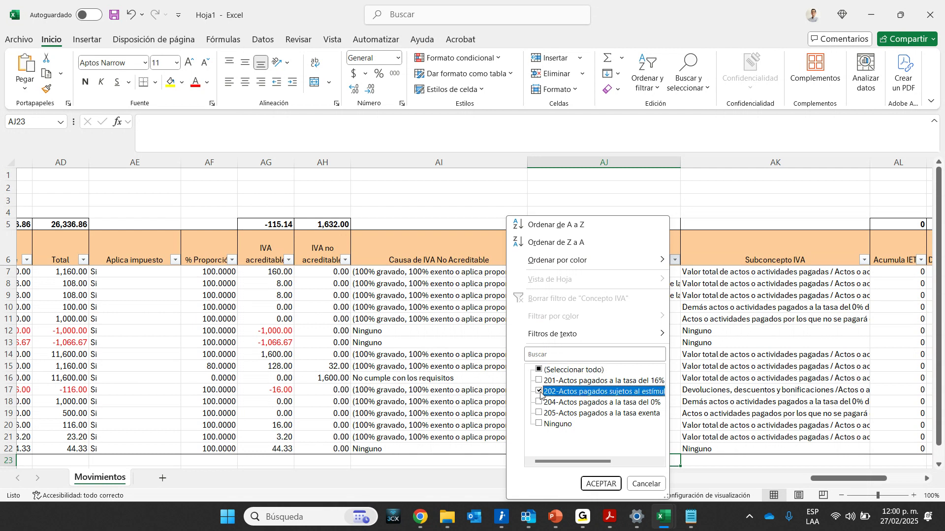
click(591, 485)
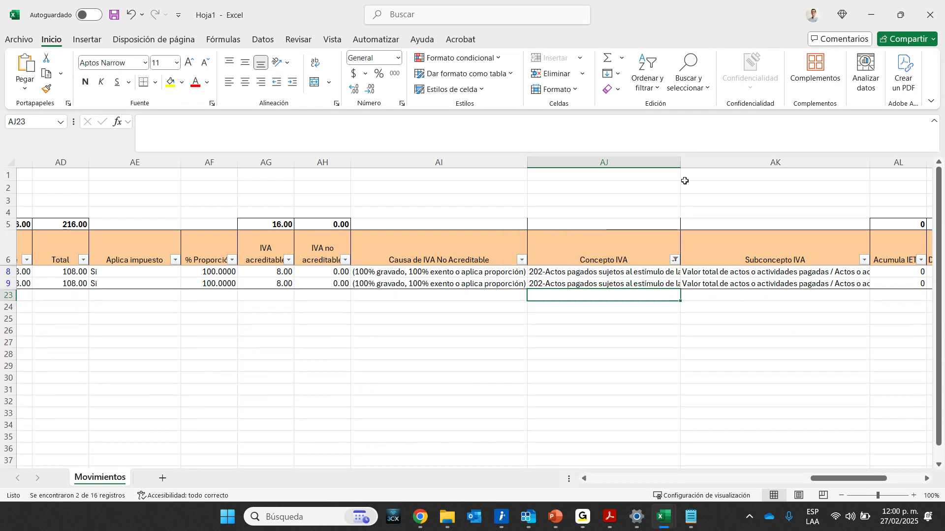
drag(680, 163, 741, 162)
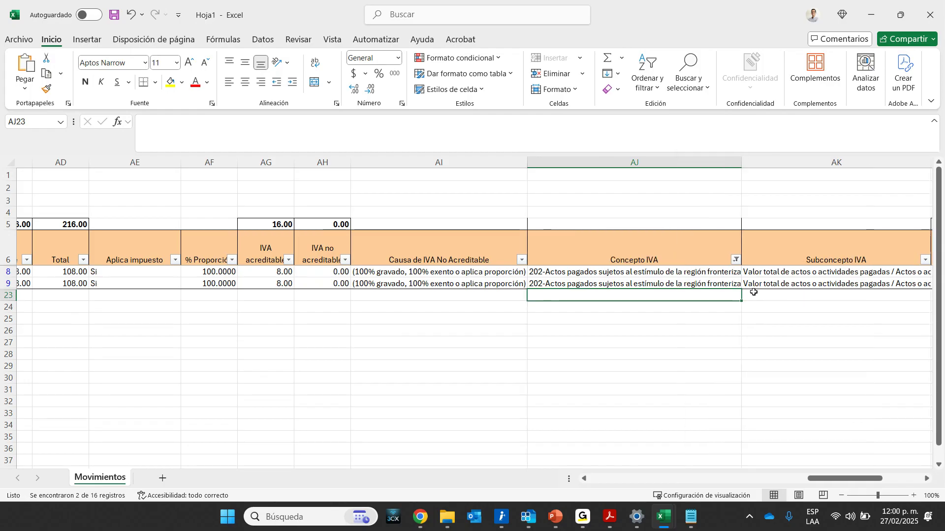
click(681, 273)
drag(817, 479, 852, 479)
drag(538, 163, 754, 163)
Compare the northern and southern border region entries in Subconcepto IVA with the policy number and concept of each filtered row.
key(Right)
click(694, 284)
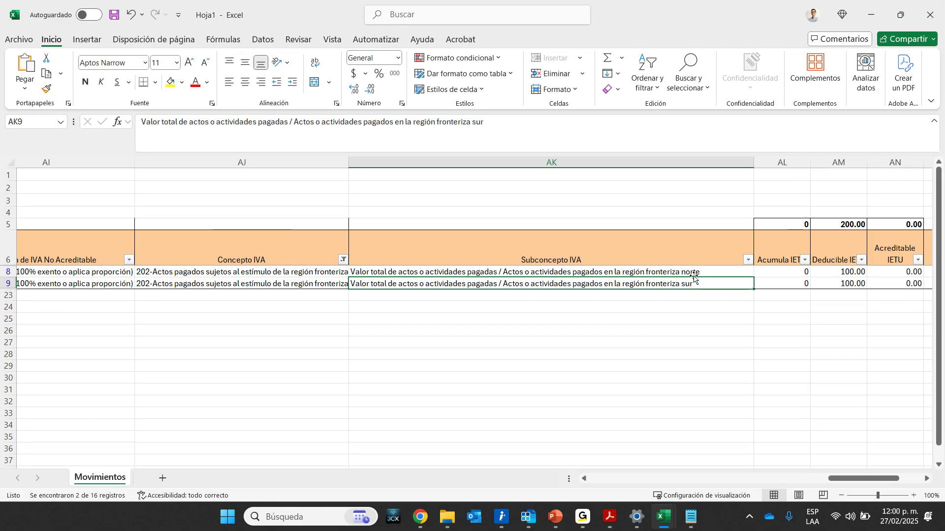
drag(692, 272, 690, 281)
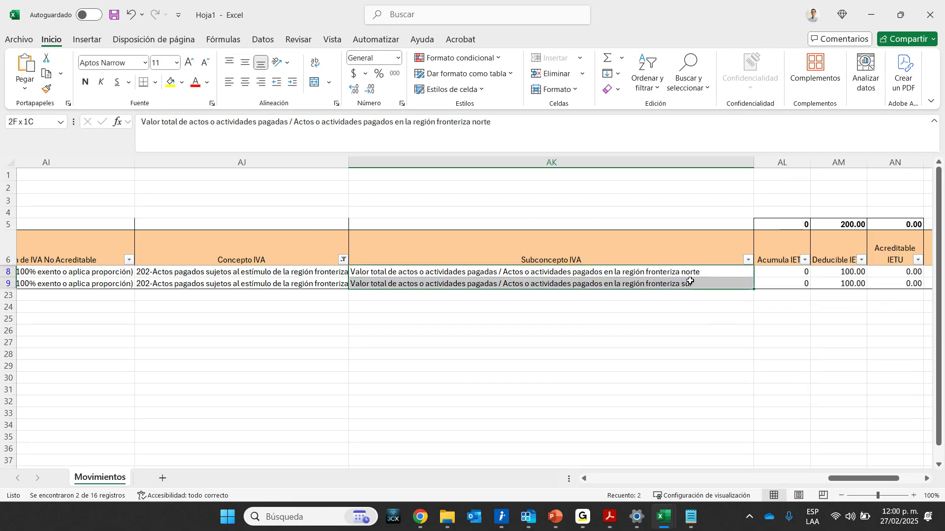
drag(856, 478, 584, 480)
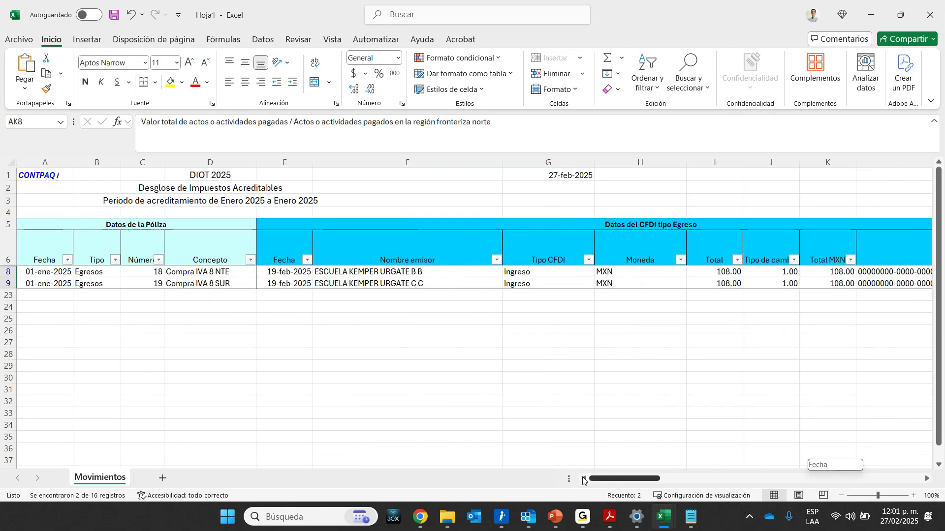
click(154, 283)
drag(603, 479, 821, 479)
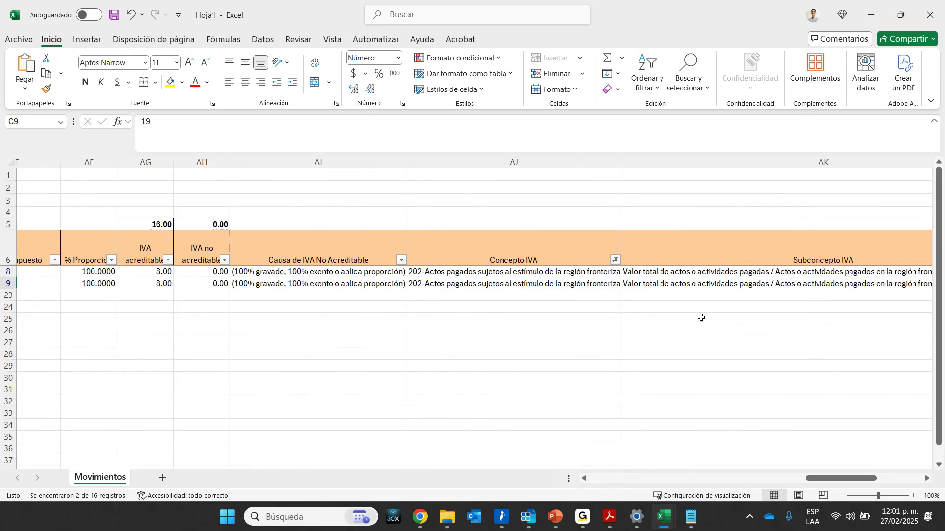
click(709, 275)
click(701, 283)
click(695, 276)
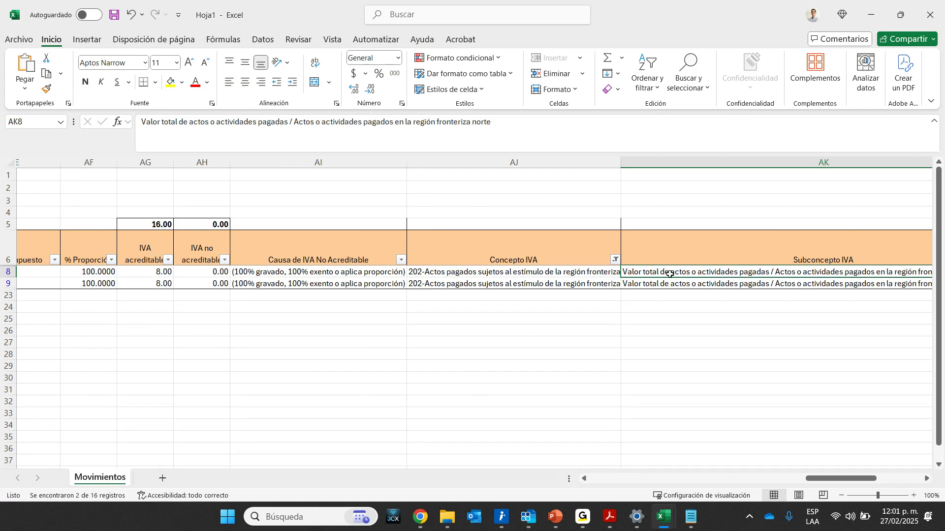
Clear the Concepto IVA filter, and filter Nombre proveedor to only the last supplier in the list.
click(615, 260)
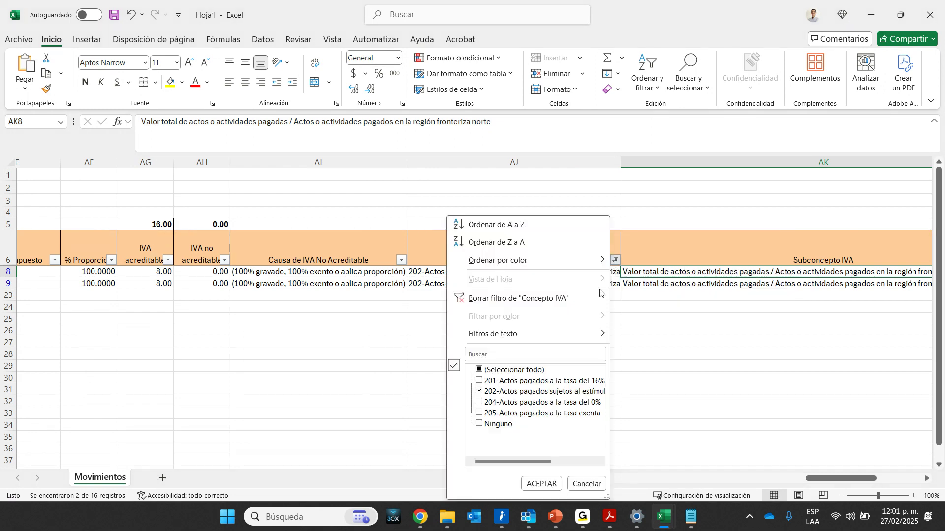
click(541, 484)
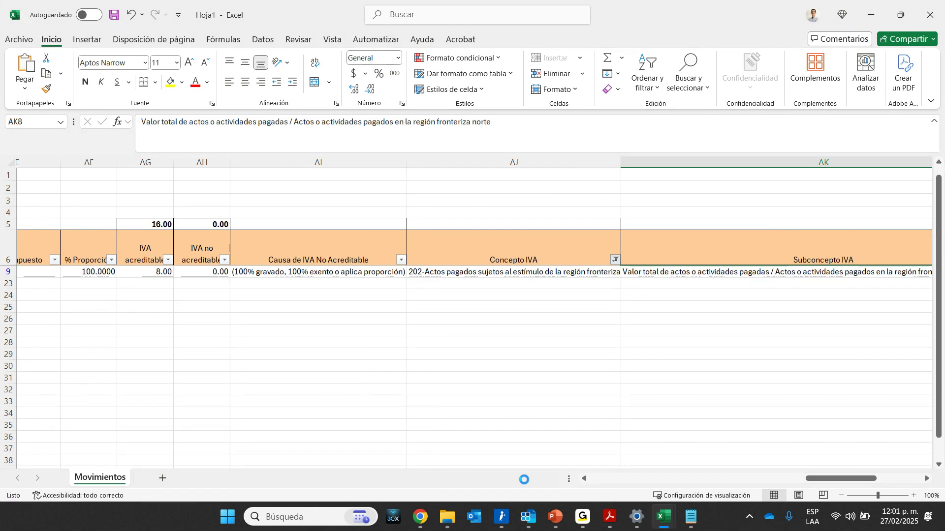
drag(817, 478, 670, 487)
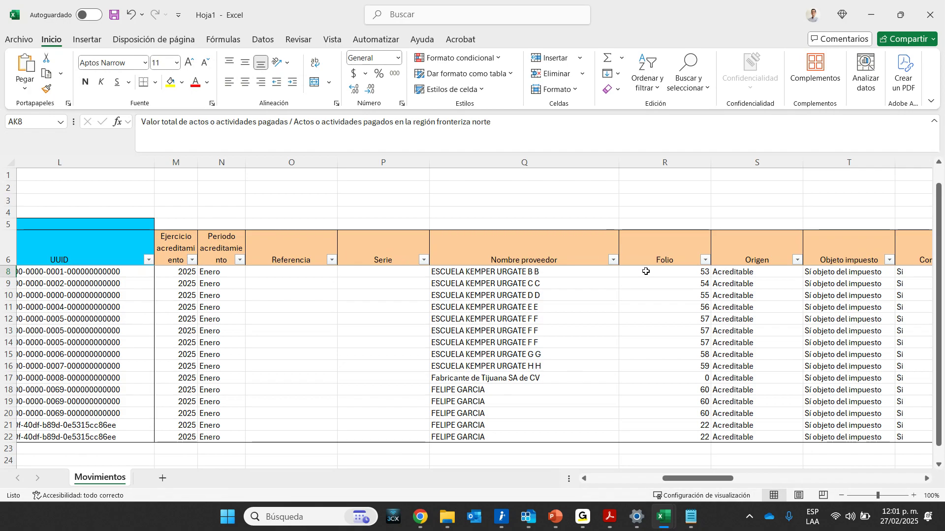
click(613, 261)
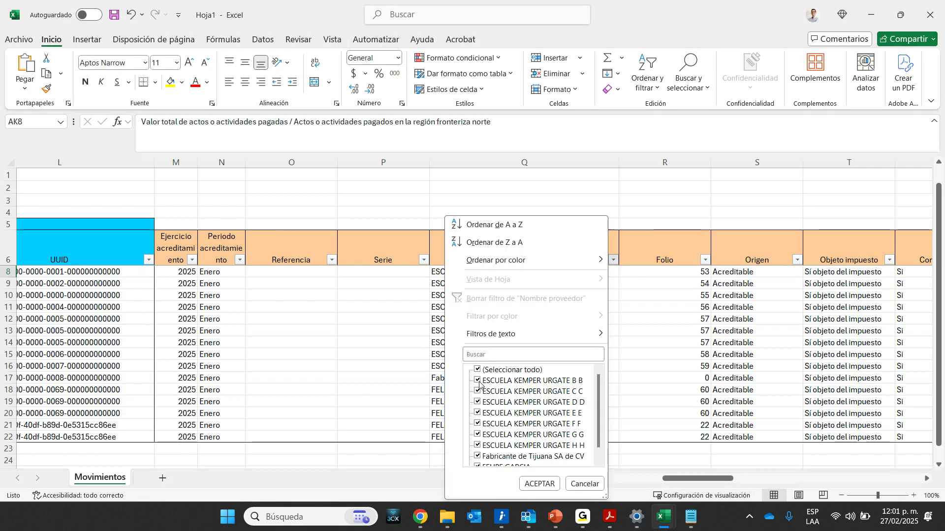
click(477, 370)
scroll(468, 453, down, 1)
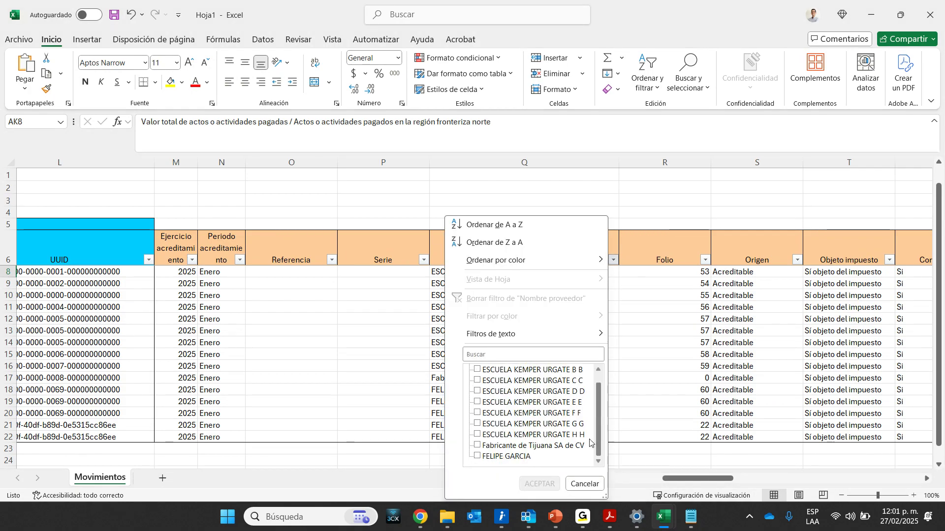
click(476, 456)
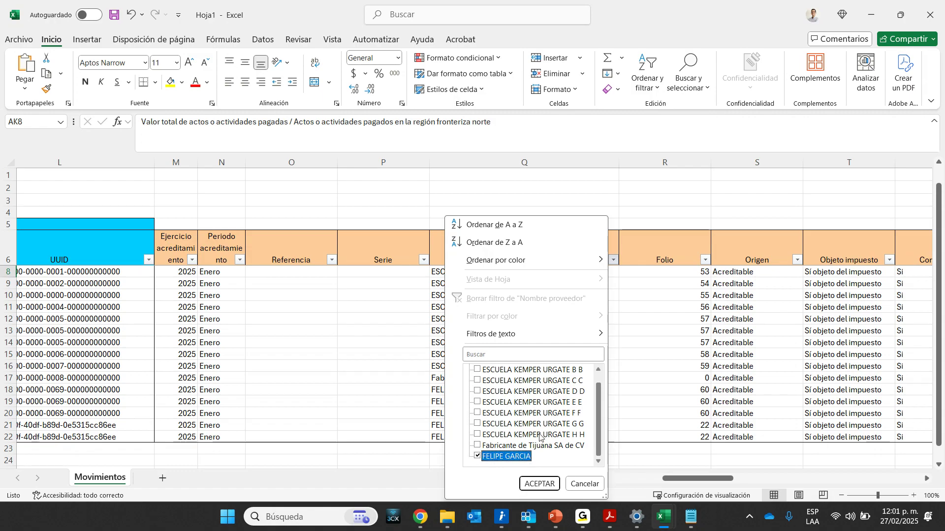
click(539, 485)
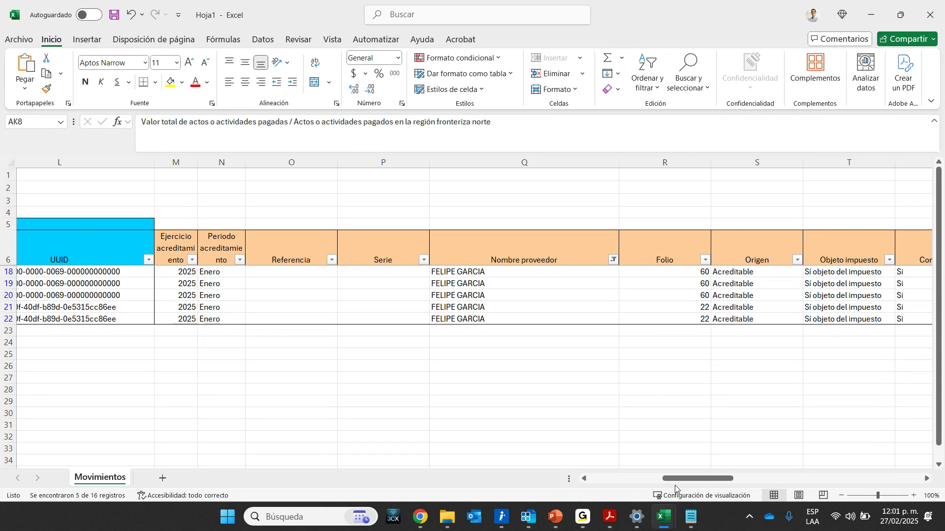
Review the supplier's Importe base amounts, and filter the Impuesto column to IVA only.
drag(678, 482, 735, 474)
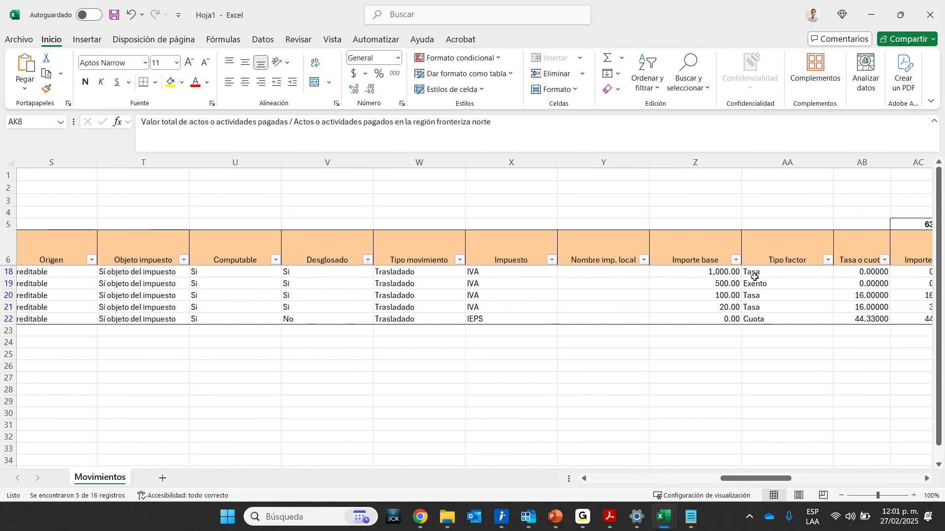
drag(720, 274, 726, 318)
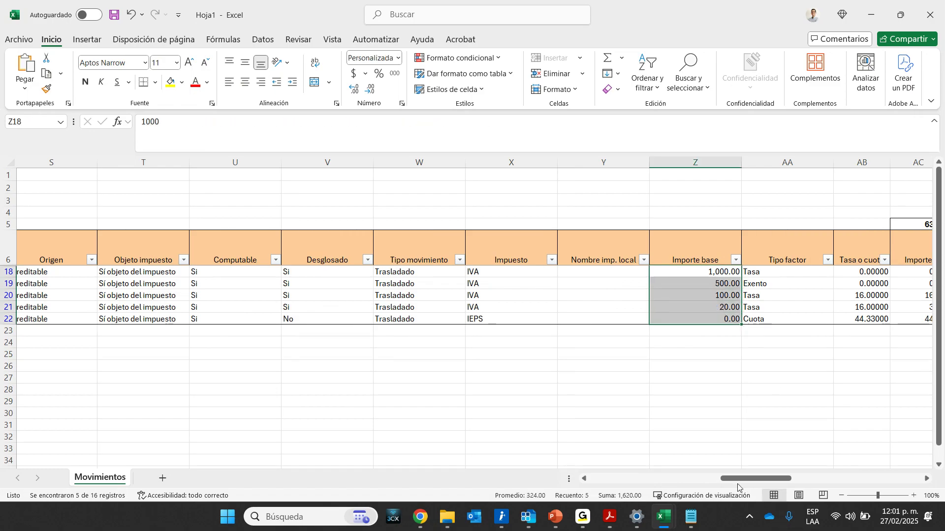
click(552, 259)
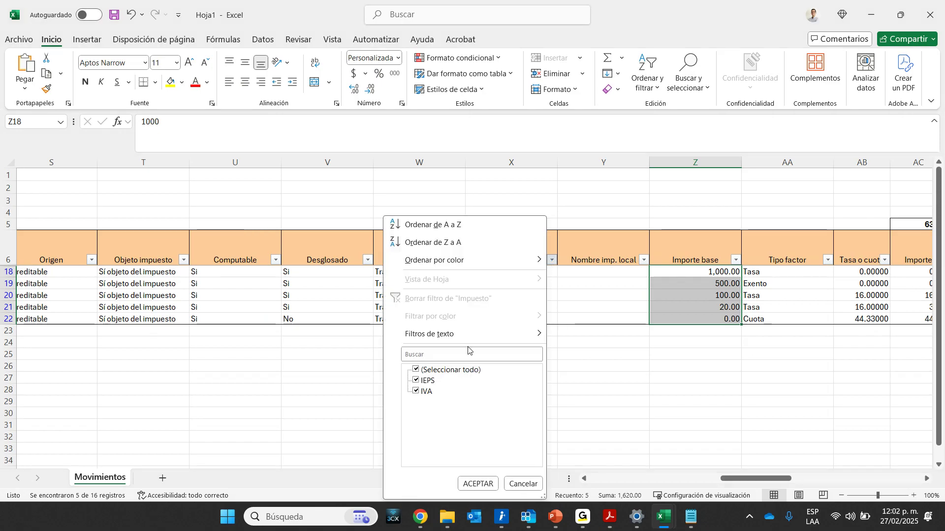
click(415, 371)
click(422, 393)
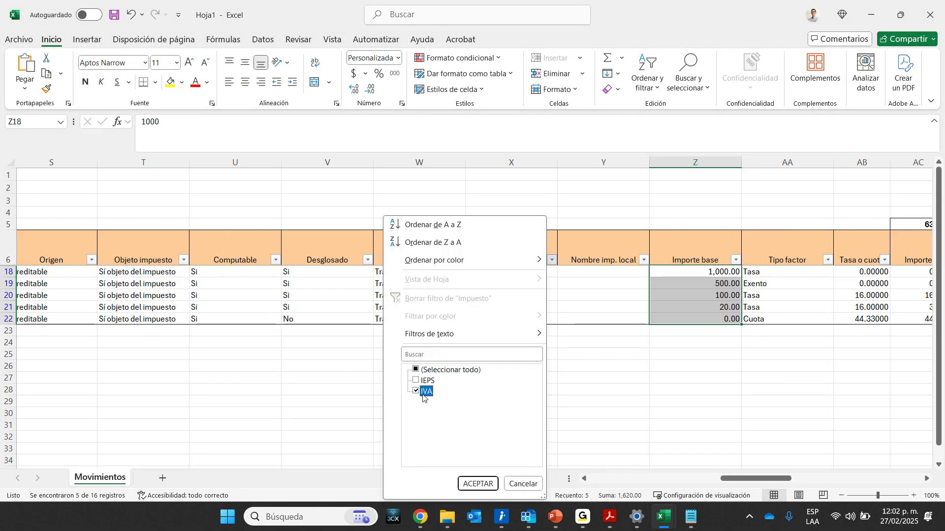
click(477, 484)
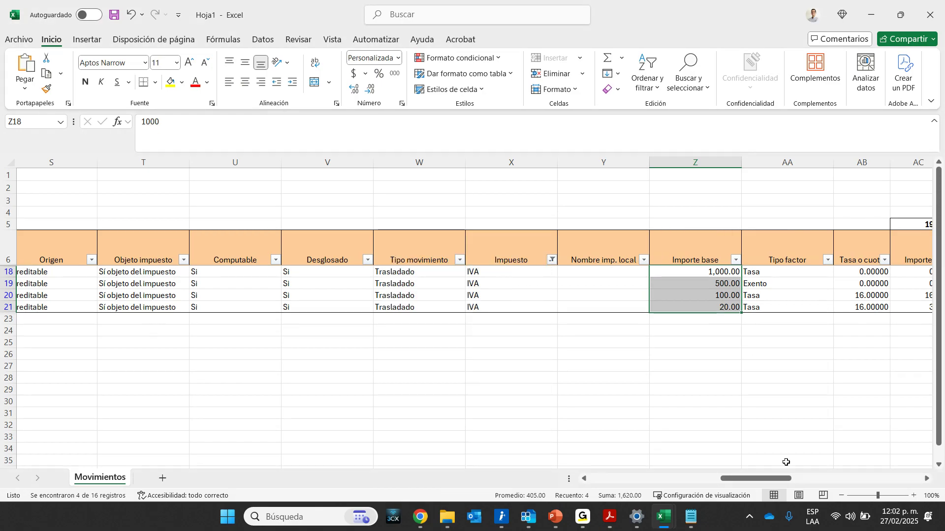
Examine the Tipo factor entries and their rates for the supplier's filtered IVA rows.
drag(741, 484, 768, 484)
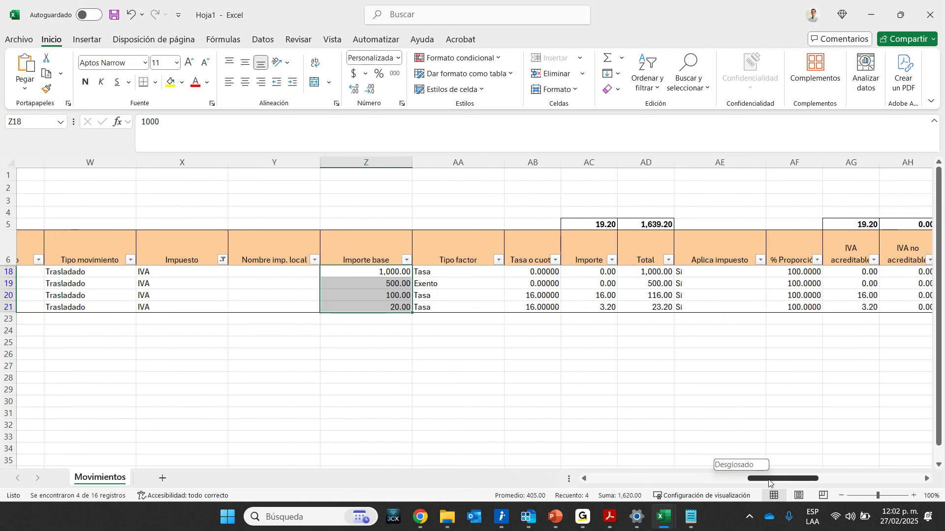
drag(445, 271, 445, 307)
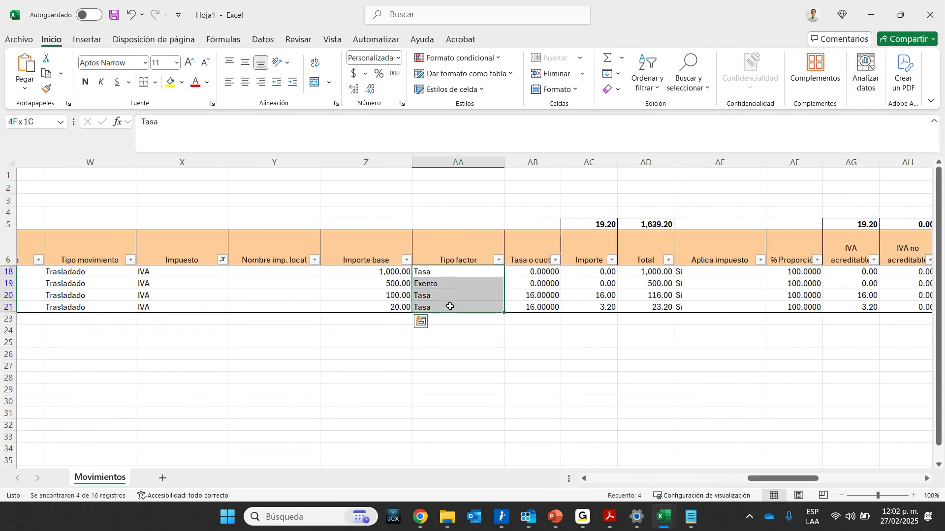
drag(772, 482, 792, 481)
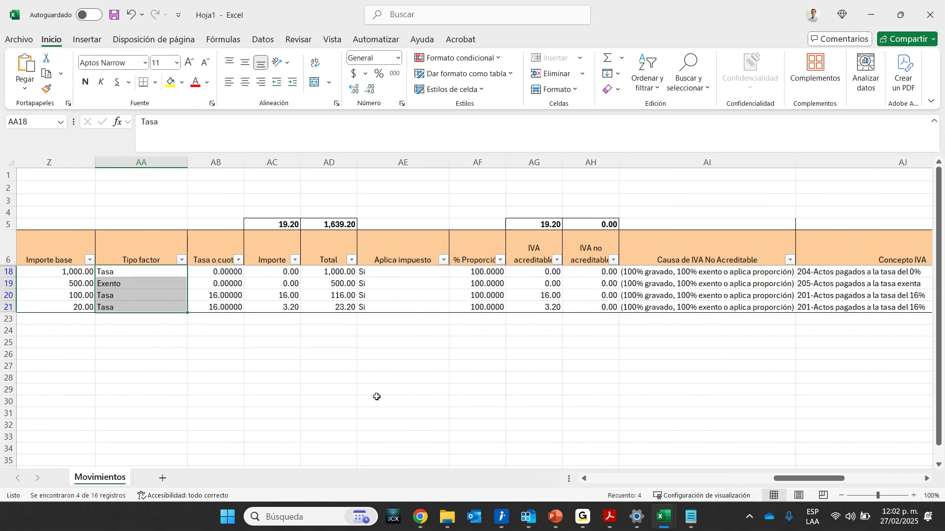
drag(140, 271, 155, 305)
Examine the Subconcepto IVA, Concepto IVA and Causa de IVA No Acreditable entries of the filtered rows, and return to their policy data.
drag(785, 481, 839, 488)
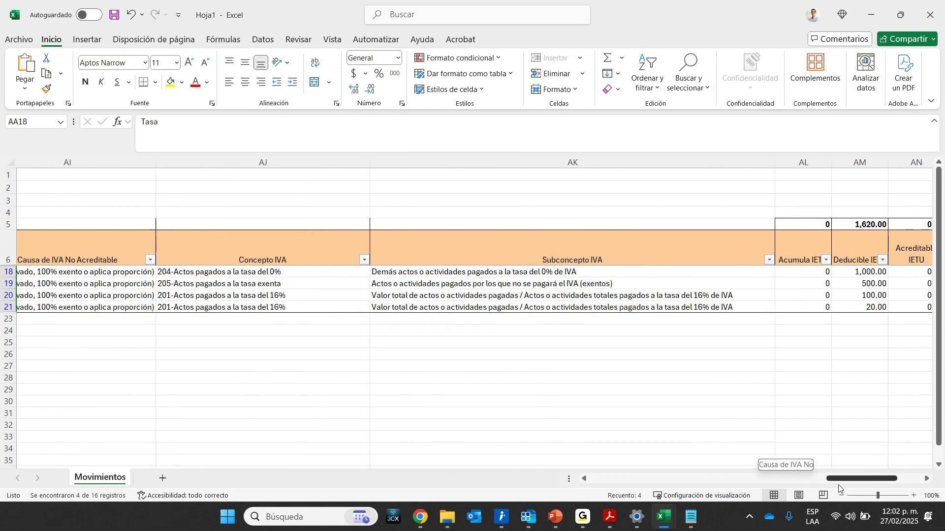
click(570, 273)
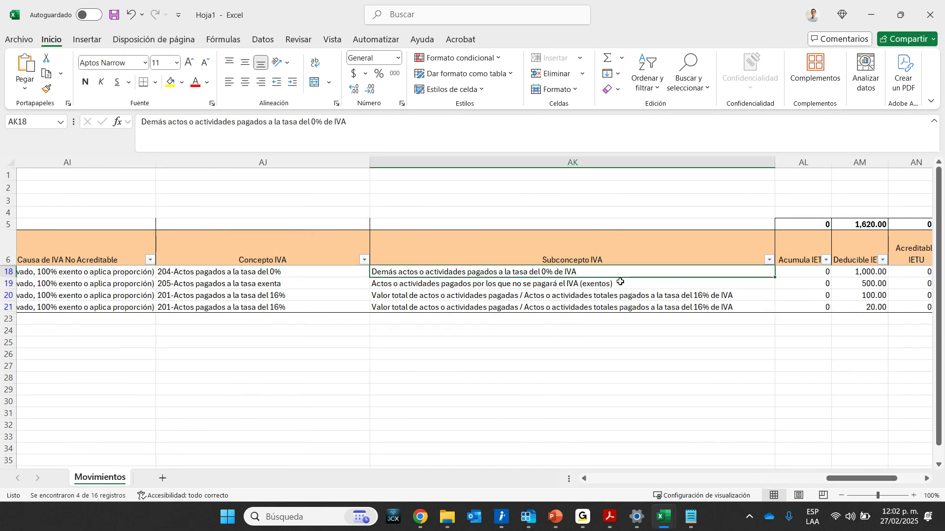
click(568, 285)
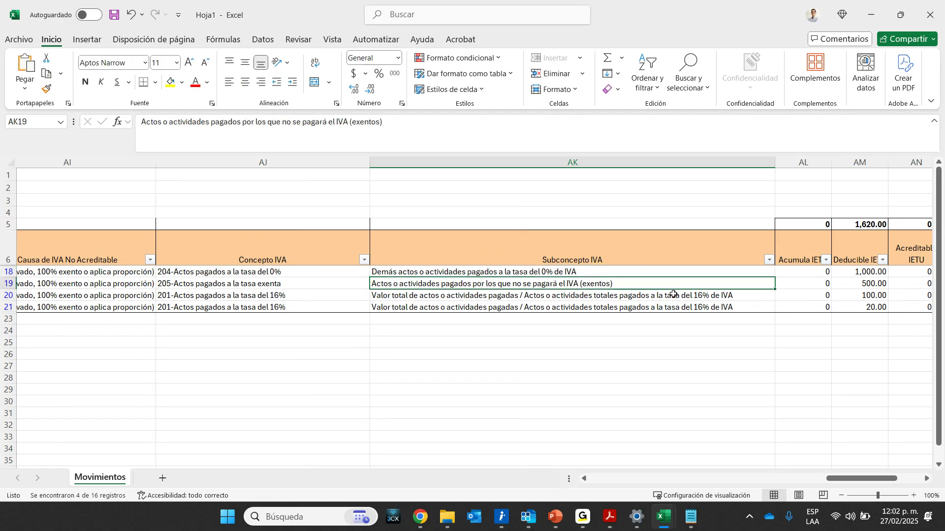
drag(675, 295, 674, 310)
drag(856, 478, 816, 484)
drag(765, 276, 765, 284)
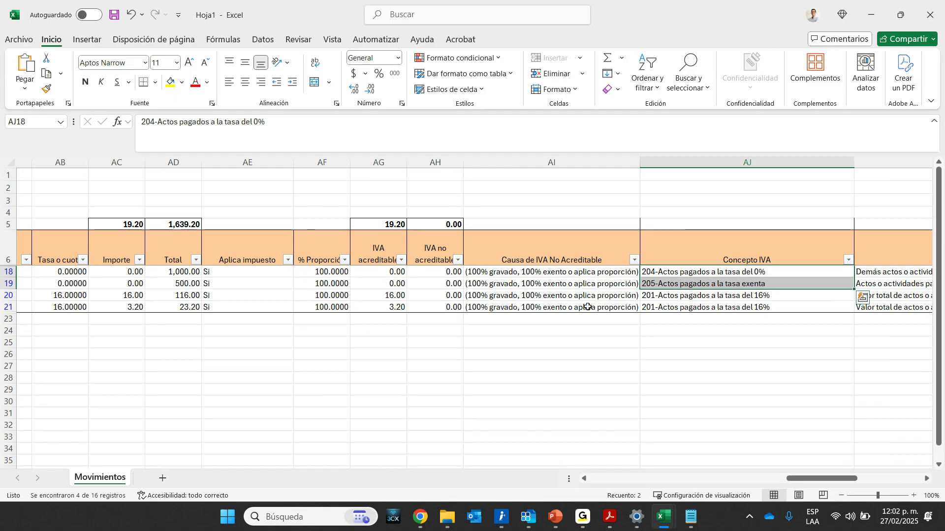
click(548, 274)
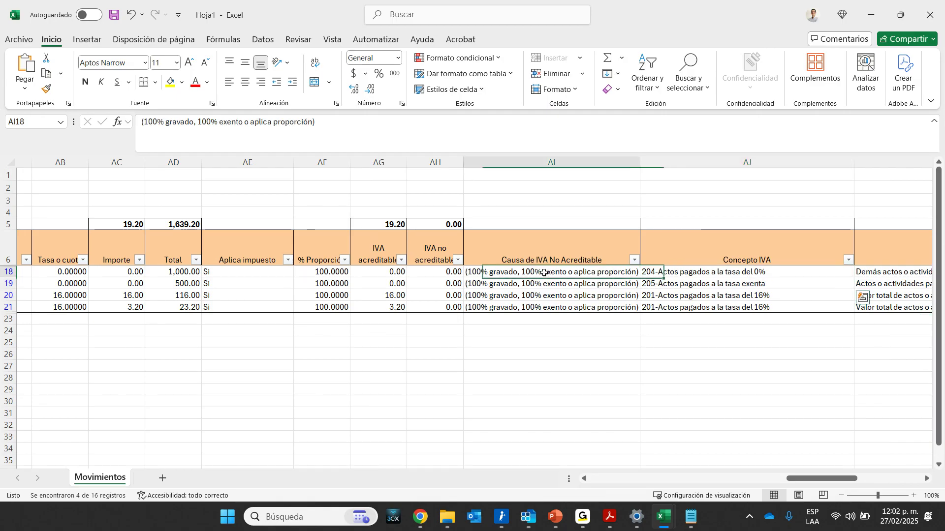
click(576, 283)
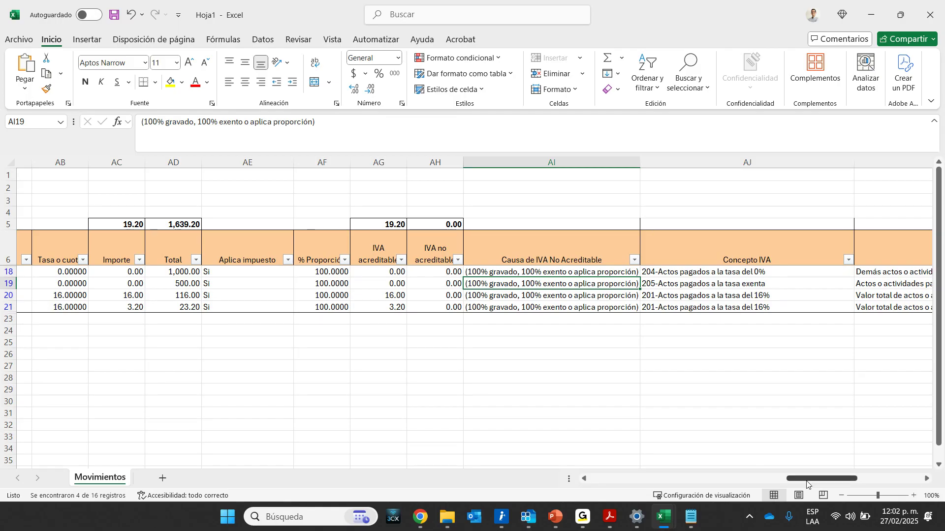
drag(807, 483, 574, 484)
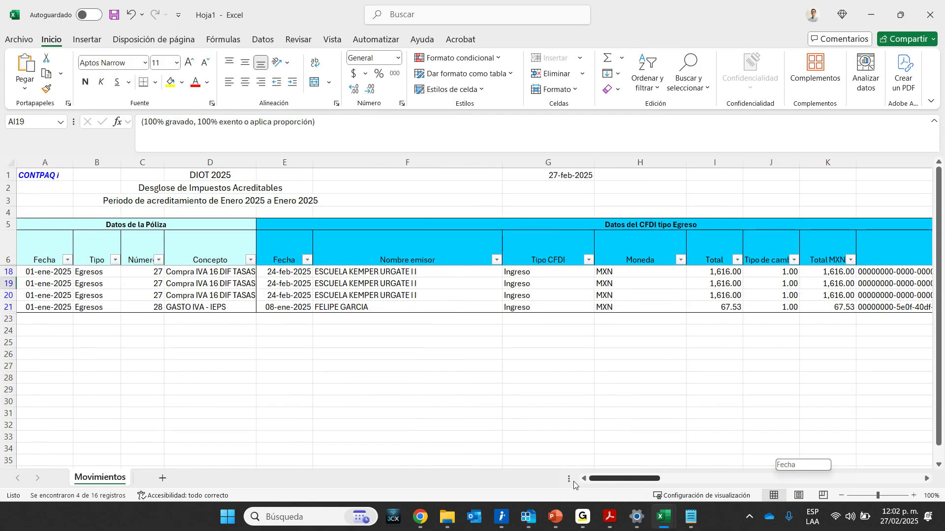
Examine the filtered rows' policy data, and locate the Desglose de impuestos en Excel report among CONTPAQi Contabilidad's IVA and IETU declarations.
drag(93, 272, 203, 281)
click(202, 294)
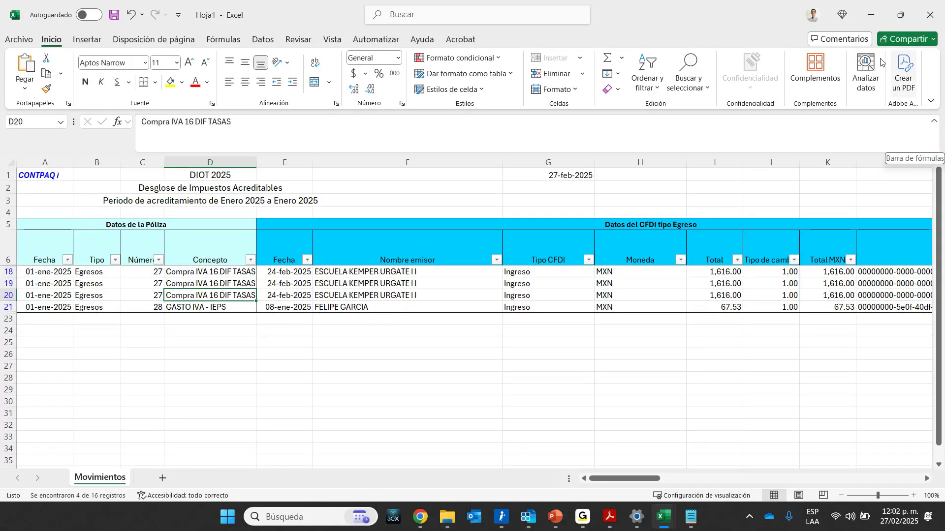
click(528, 517)
click(619, 328)
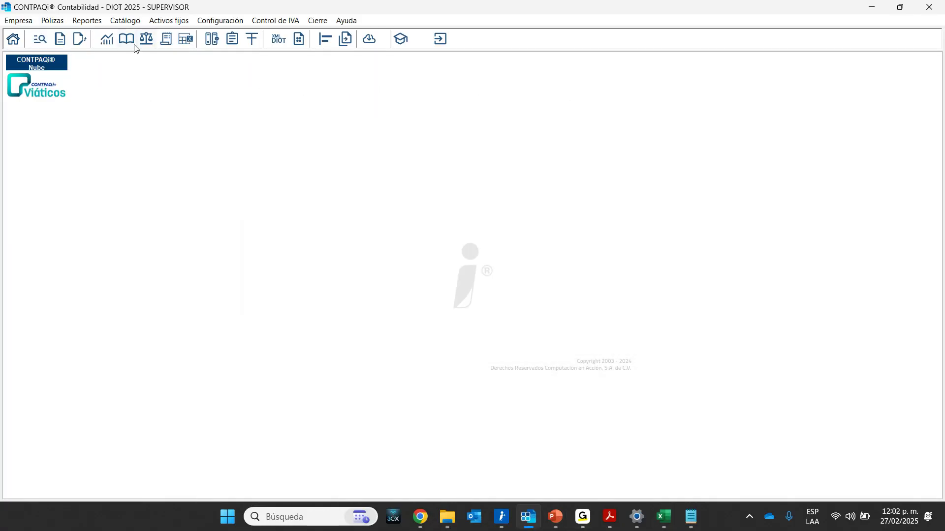
click(87, 20)
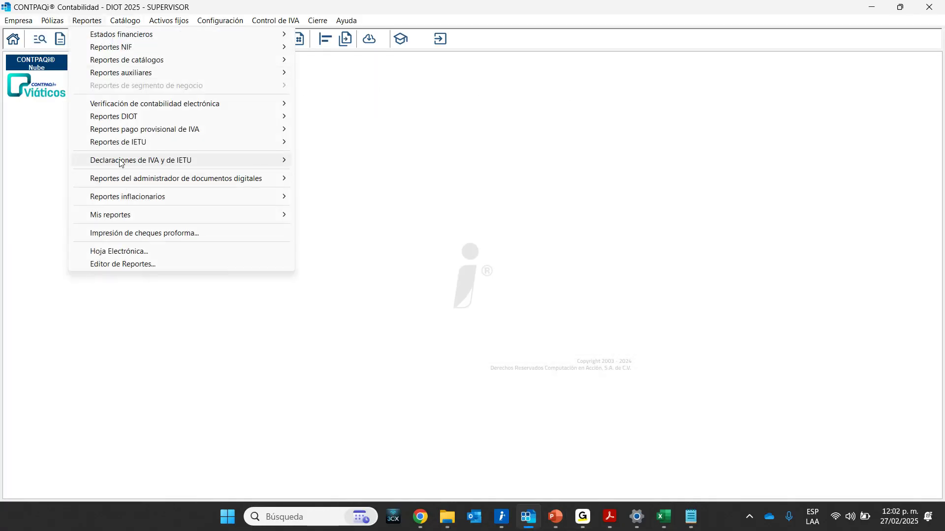
mouse_move(113, 161)
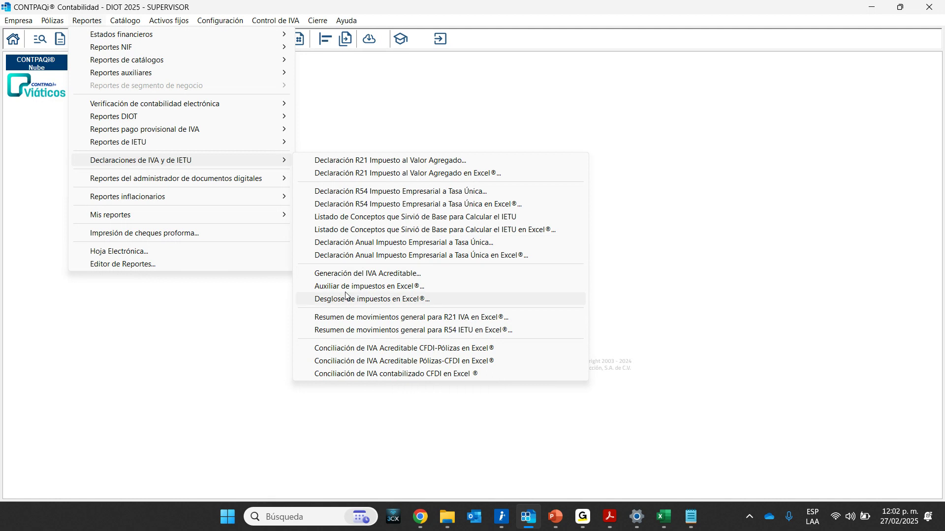
click(694, 377)
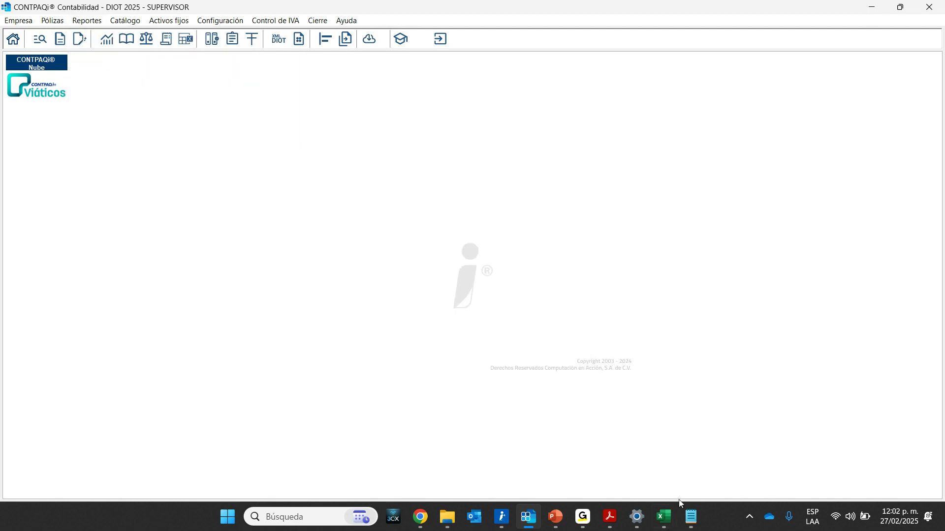
Switch back to the Hoja1 workbook in Excel, and review the policy, egreso CFDI, Causa de IVA No Acreditable, Concepto IVA and Subconcepto columns.
mouse_move(664, 516)
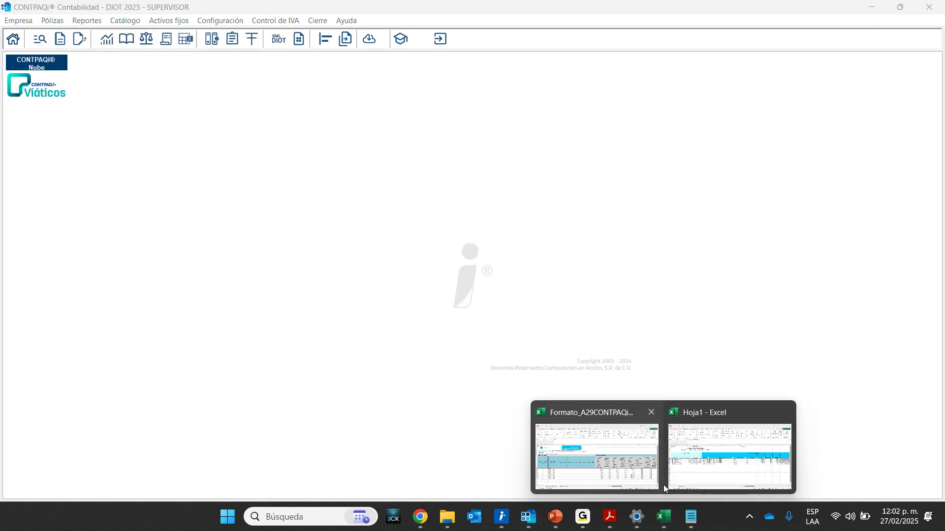
click(701, 466)
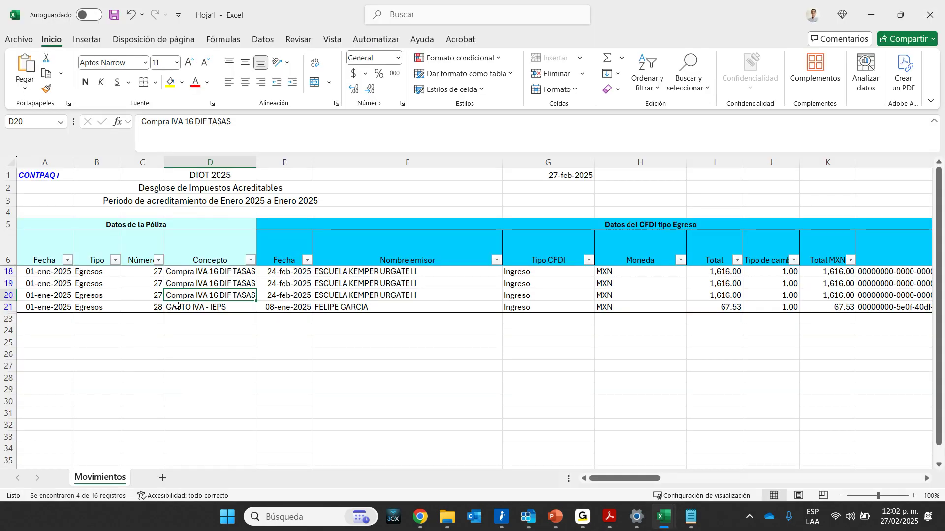
drag(141, 226, 152, 290)
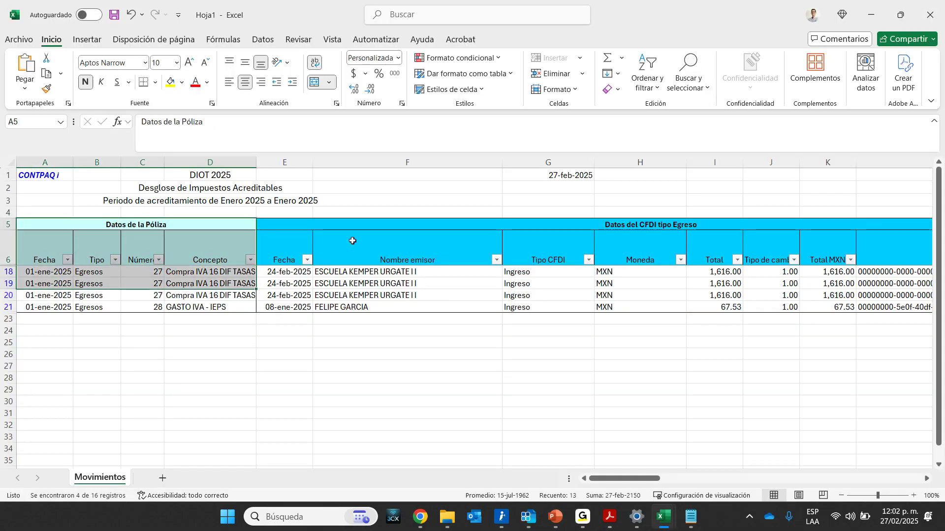
drag(572, 227, 607, 320)
drag(636, 479, 835, 485)
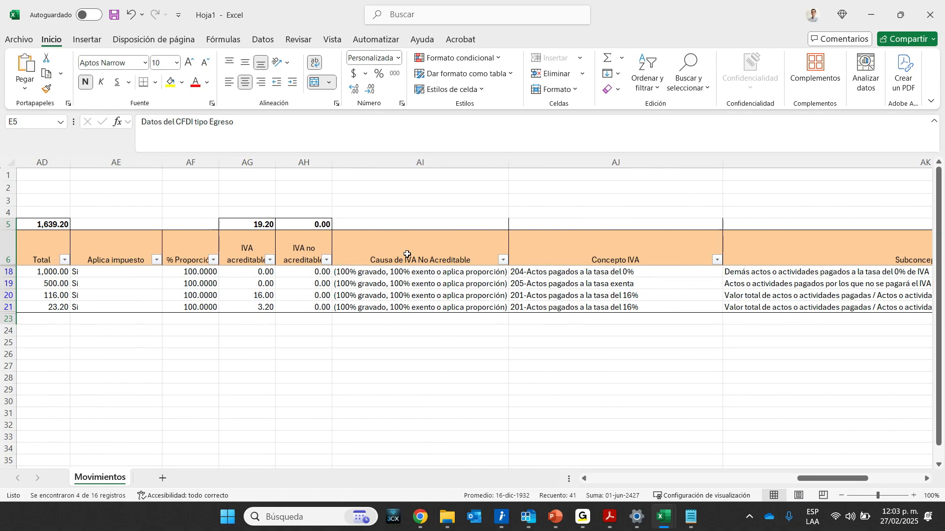
drag(416, 256, 759, 301)
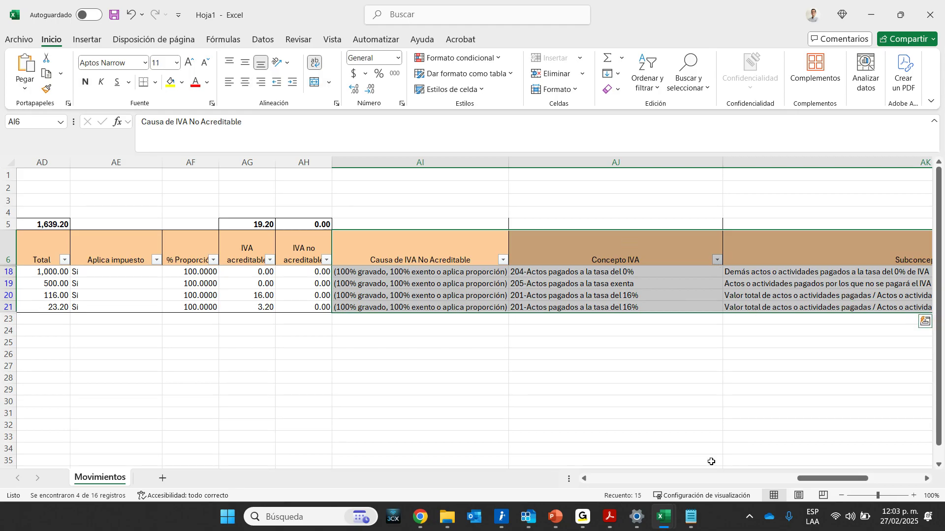
drag(806, 485, 799, 483)
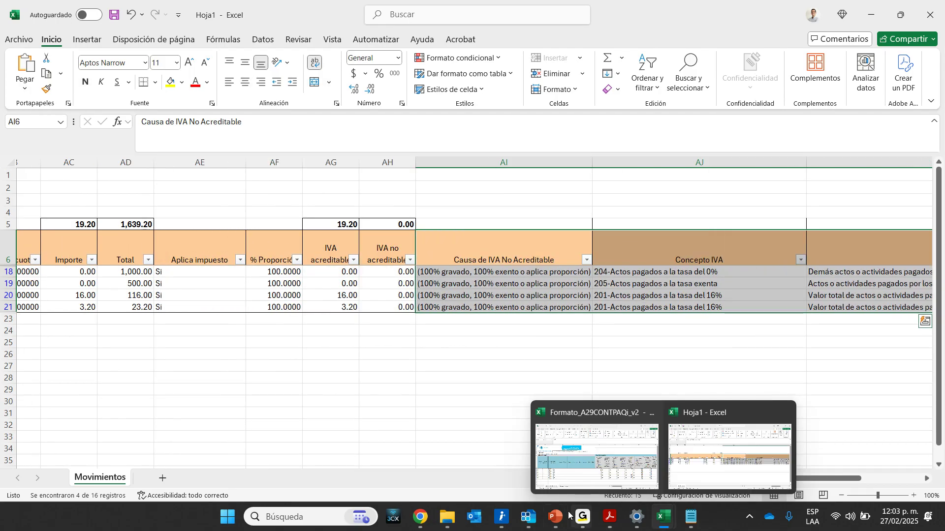
Switch to the PowerPoint slide show and advance to the slide on where to download this podcast.
click(583, 516)
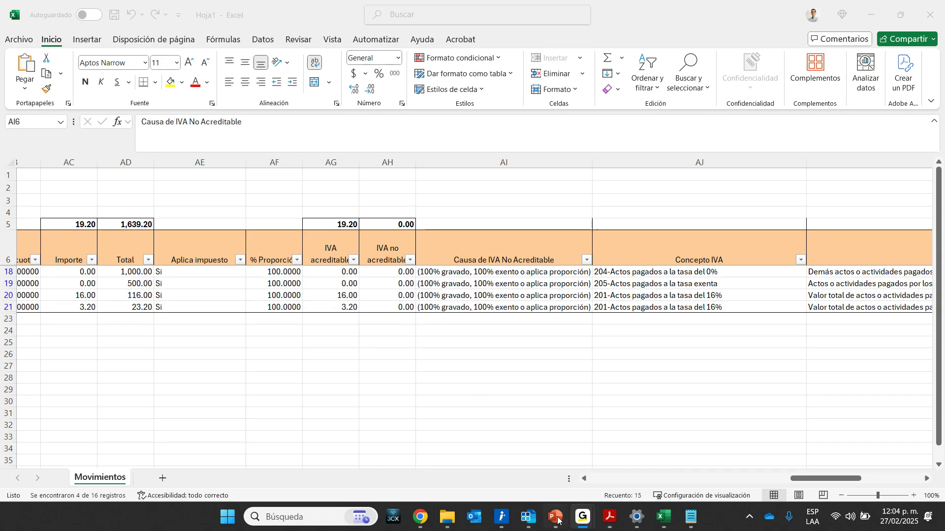
mouse_move(555, 517)
click(551, 464)
click(553, 467)
key(Right)
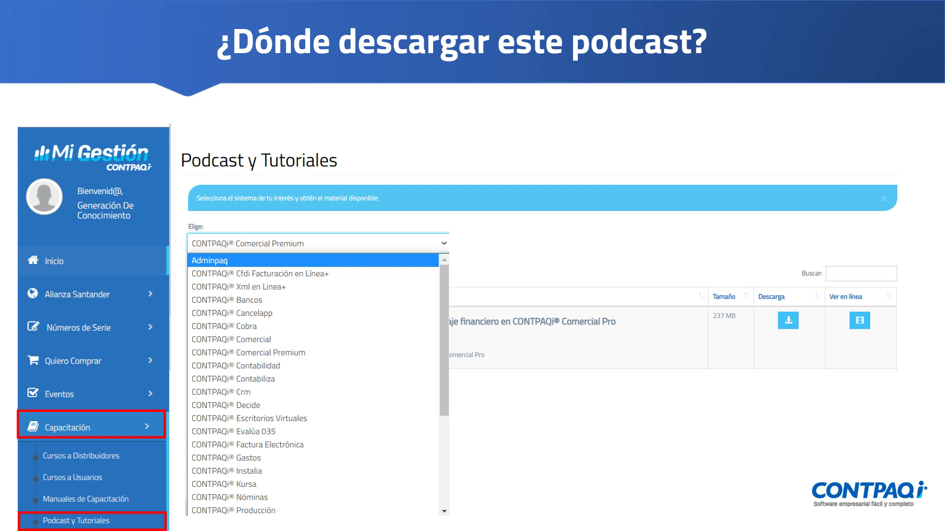
Switch to Chrome, open the CONTPAQi Mi Gestión portal in a new tab, and log in with the saved credentials.
drag(405, 0, 362, 48)
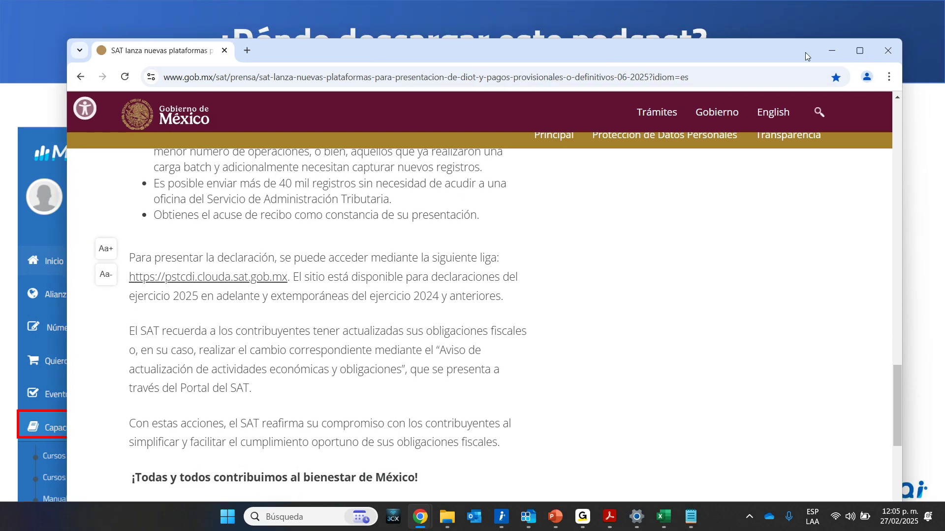
click(852, 51)
click(180, 13)
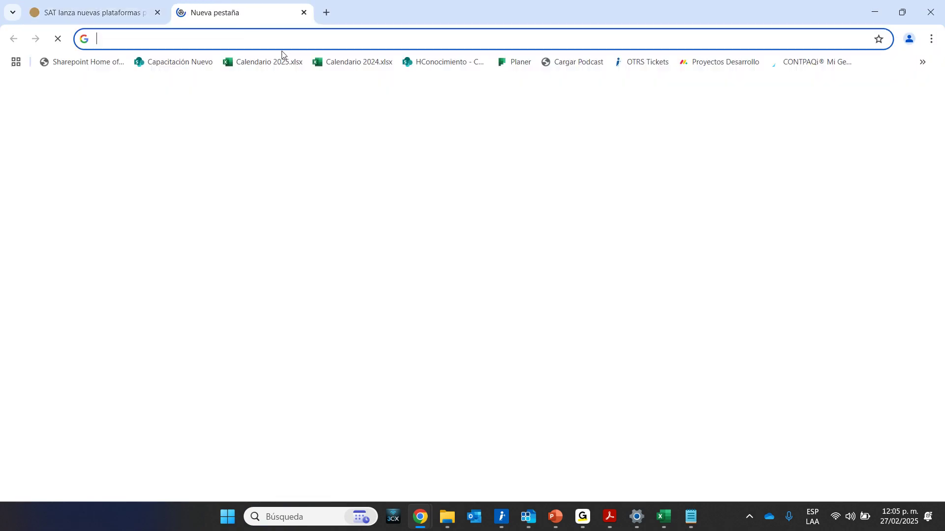
click(274, 41)
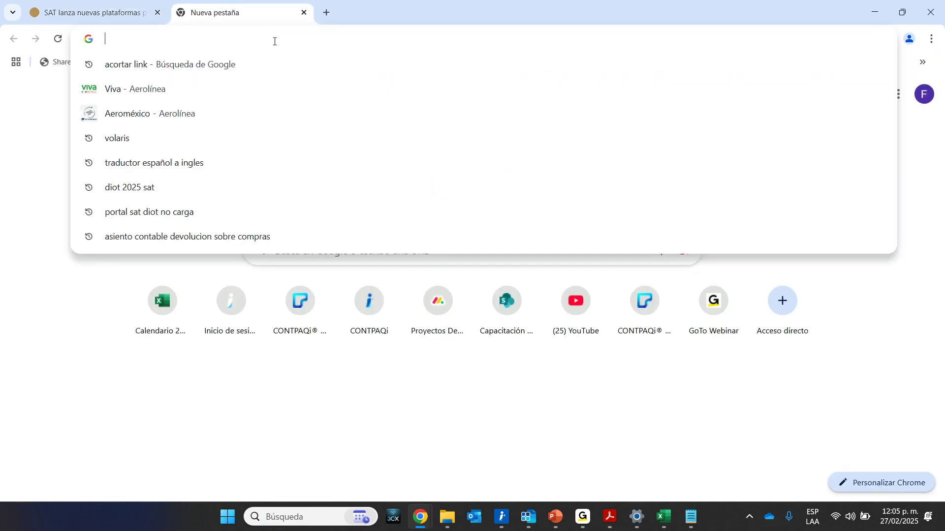
text(c)
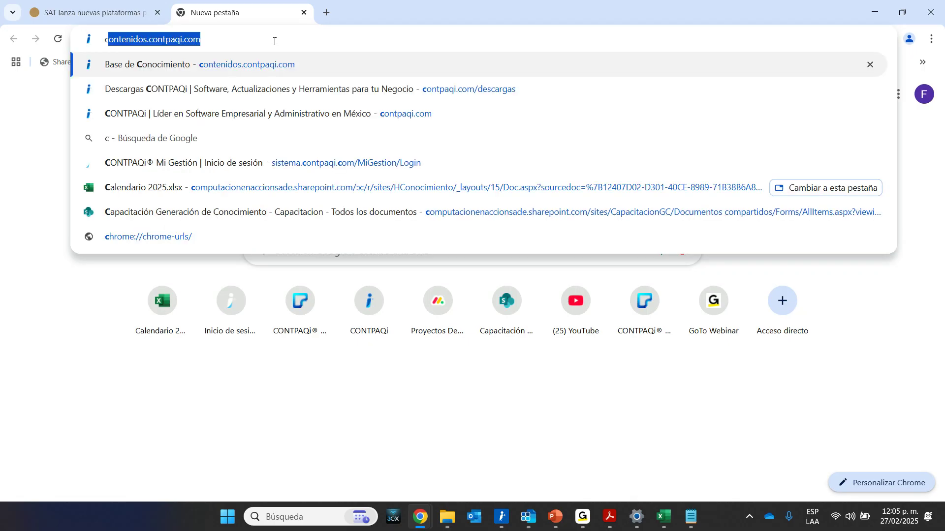
click(294, 165)
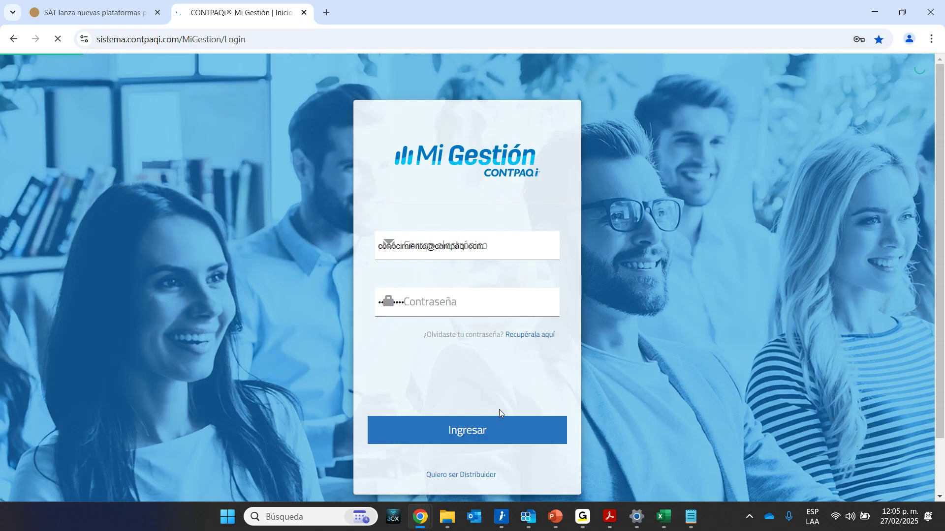
click(473, 426)
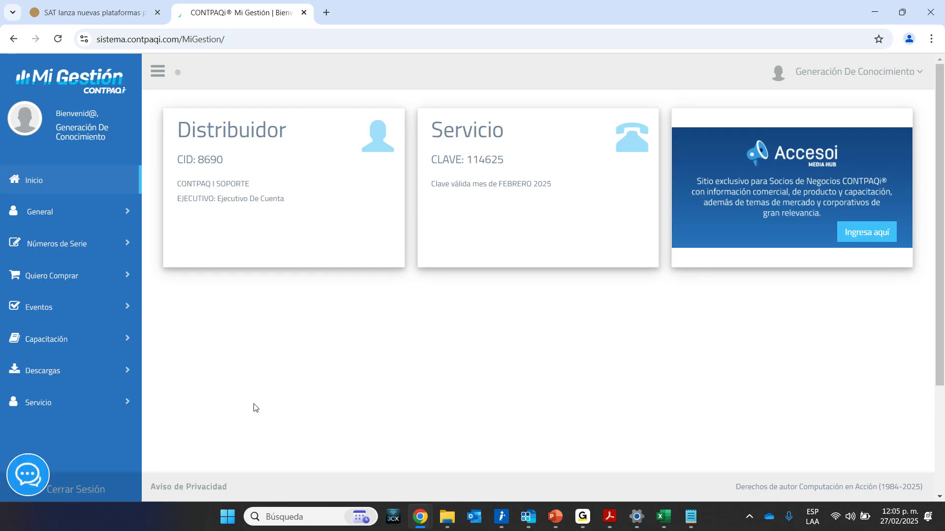
click(663, 516)
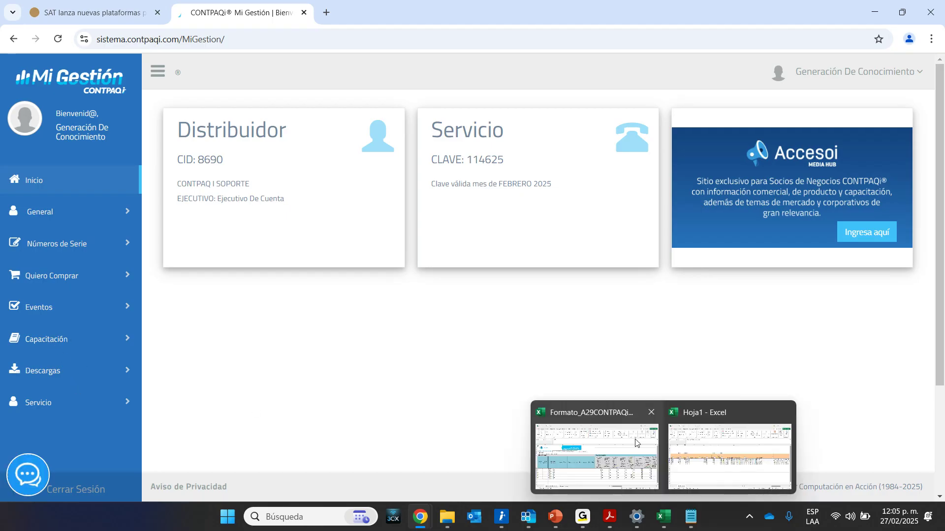
Open the Cursos a Distribuidores training page and set its branch to Sesión en línea.
click(54, 343)
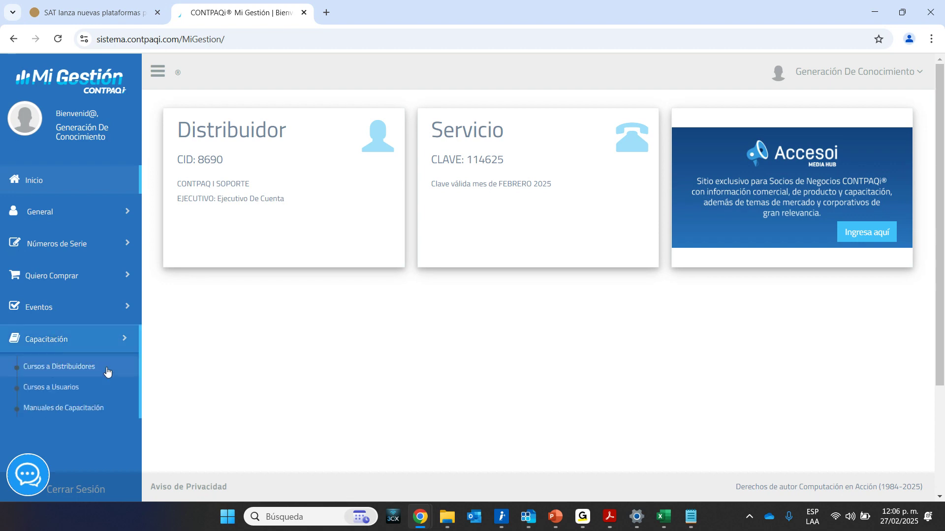
click(63, 371)
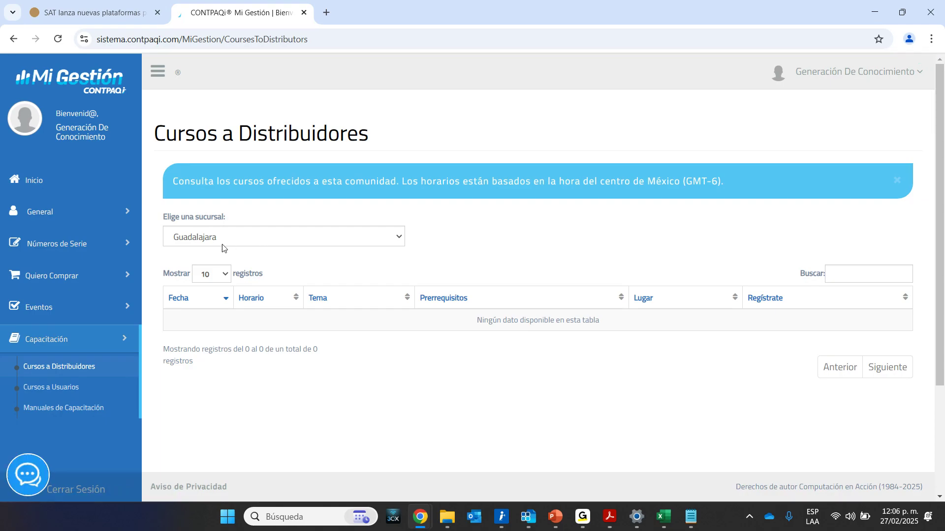
click(254, 237)
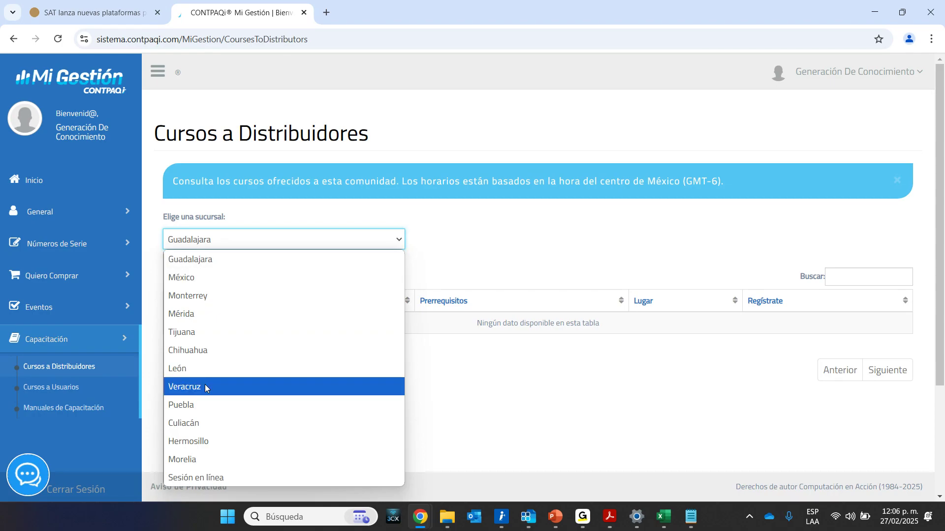
click(202, 478)
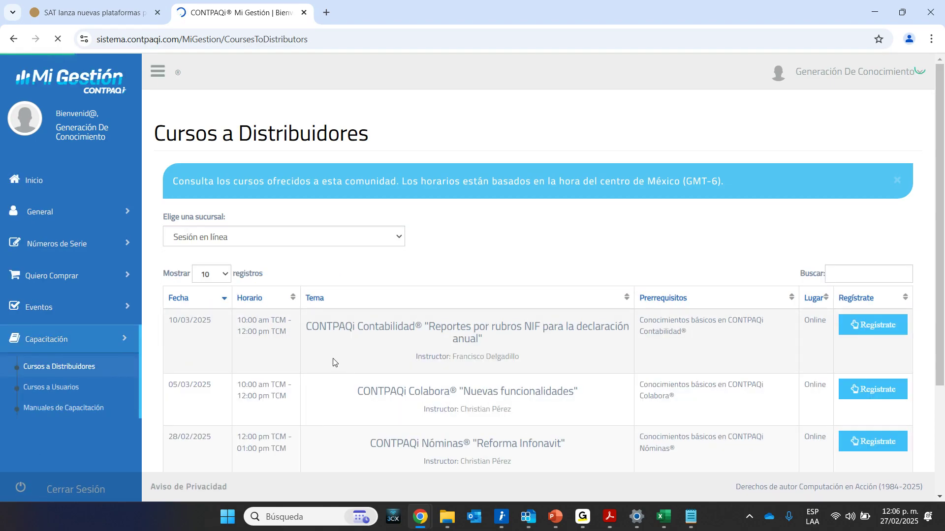
Review the listed online distributor courses and the branch options, and return to the podcast download slide in PowerPoint.
scroll(451, 354, down, 3)
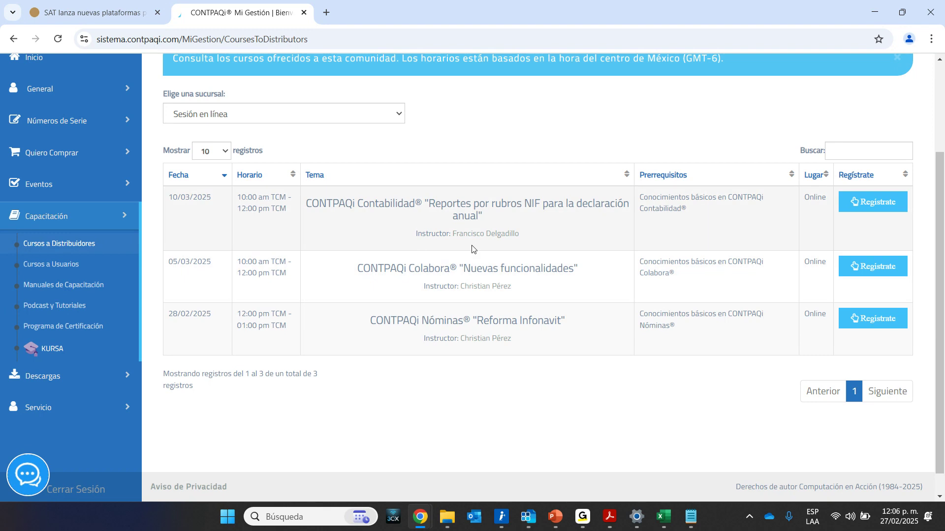
click(350, 114)
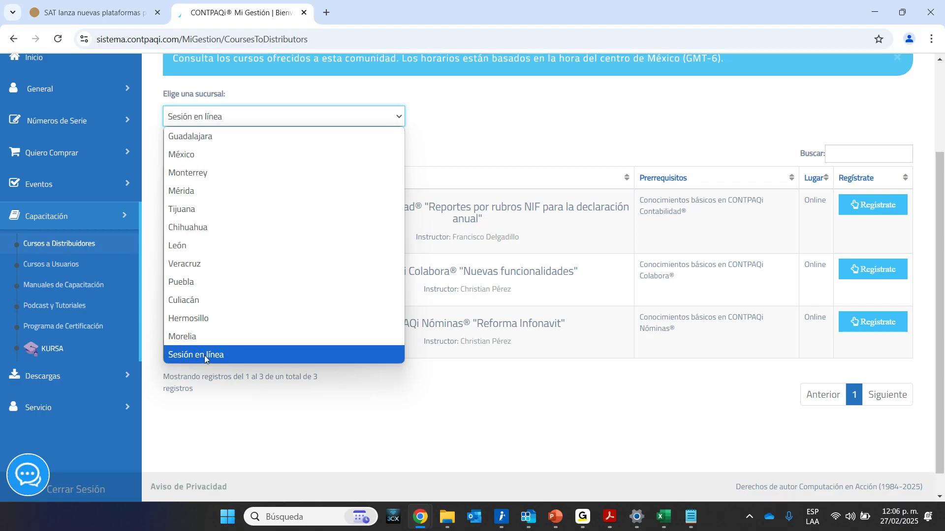
click(569, 129)
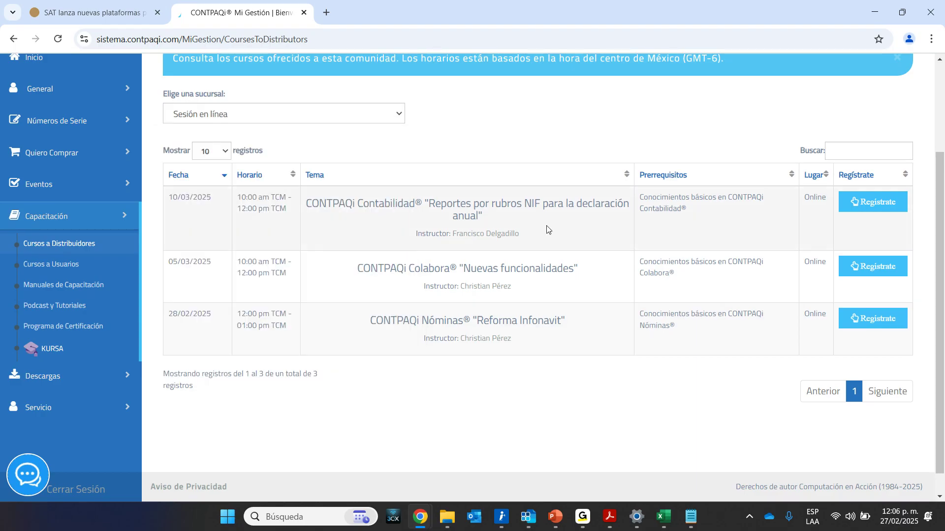
mouse_move(555, 517)
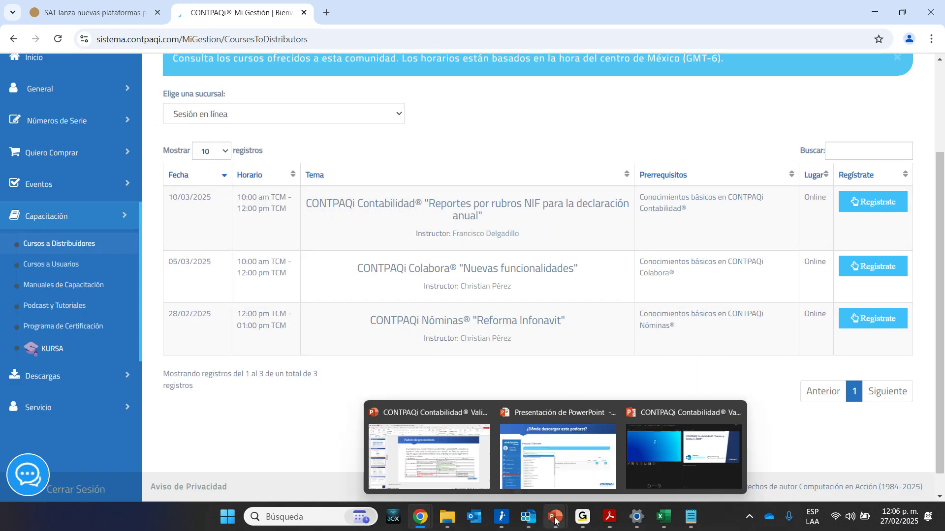
click(569, 479)
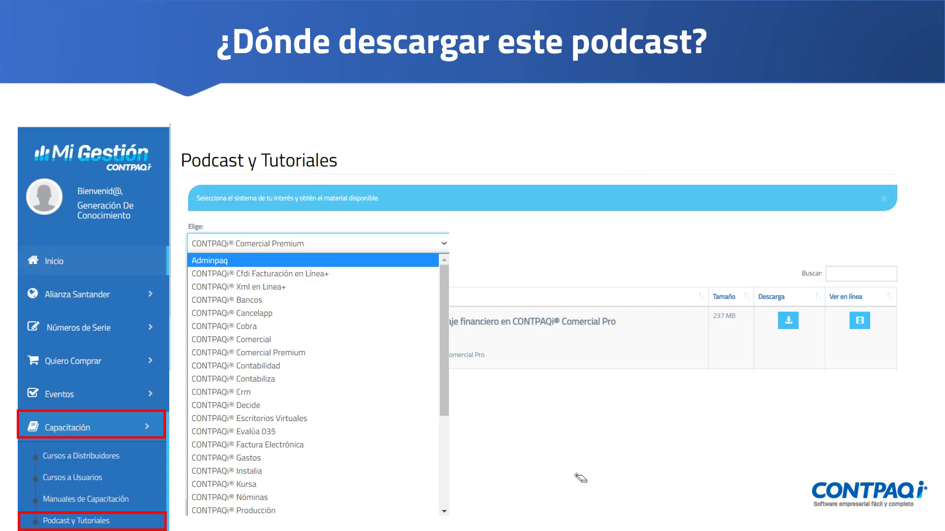